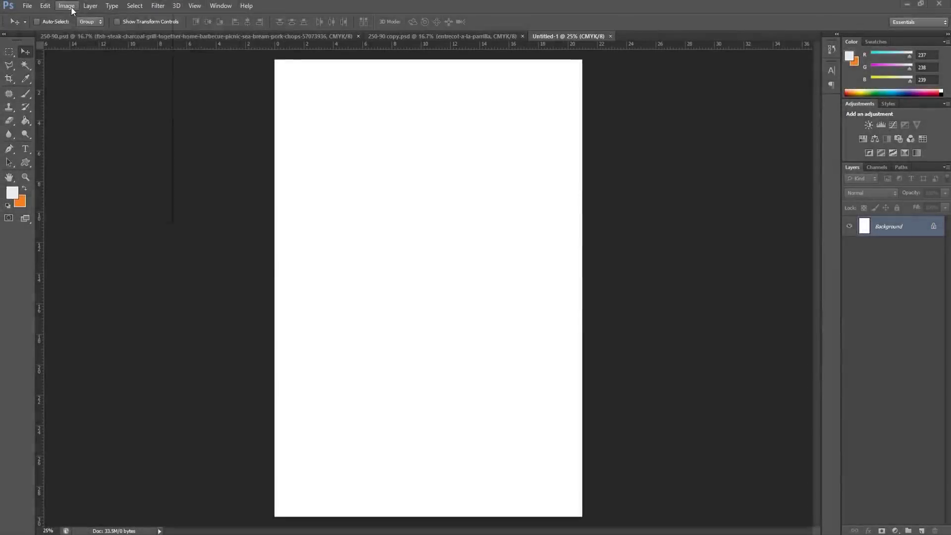
# Open the Image Size settings for the blank 21 × 30 cm, 300 ppi document
pyautogui.click(71, 7)
pyautogui.click(92, 78)
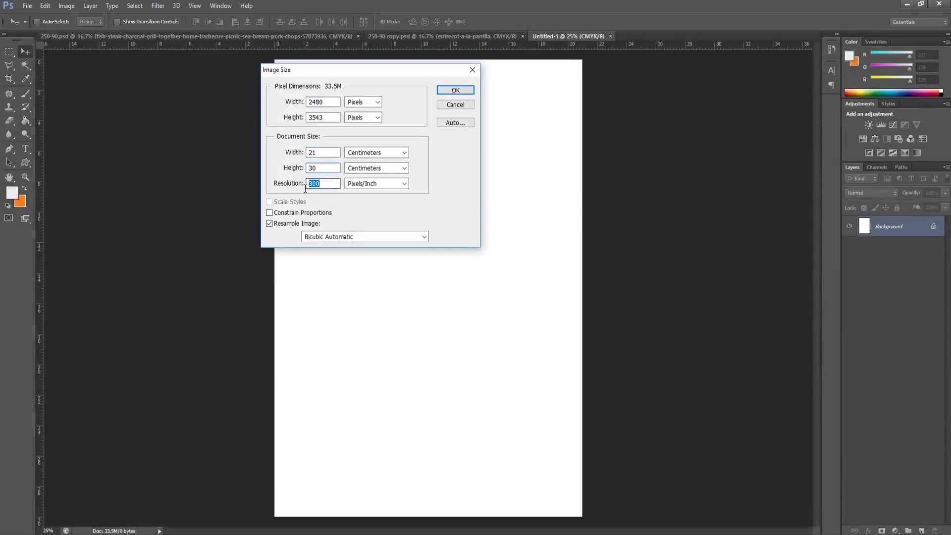
# Close Image Size unchanged and rotate the canvas 90° clockwise into landscape
pyautogui.click(457, 106)
pyautogui.click(66, 6)
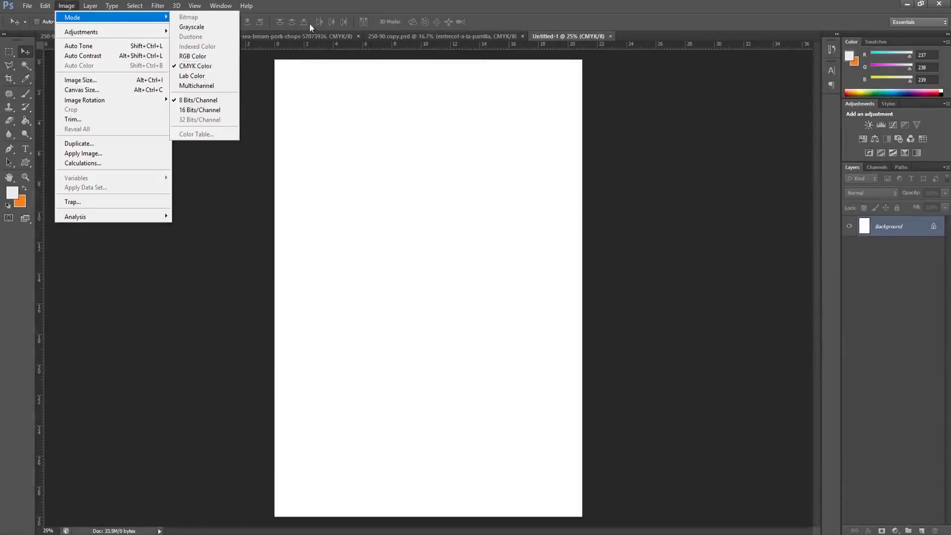
pyautogui.click(220, 66)
pyautogui.click(67, 5)
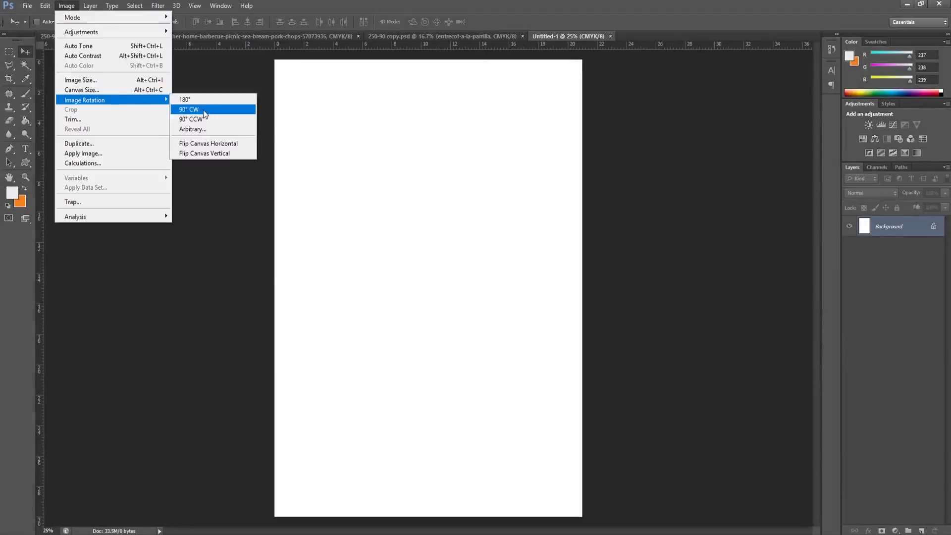
pyautogui.click(201, 109)
pyautogui.click(201, 6)
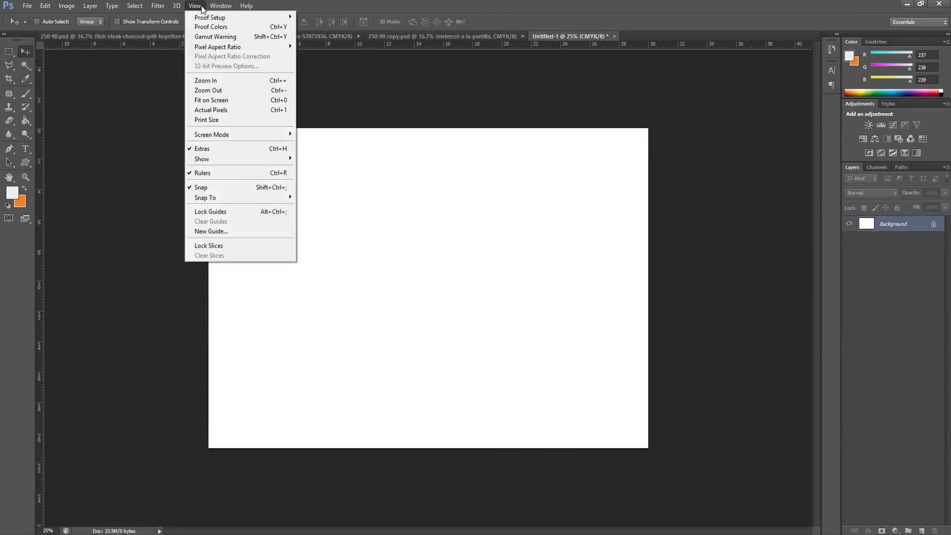
# Add vertical guides at 10 cm and 20 cm
pyautogui.click(237, 231)
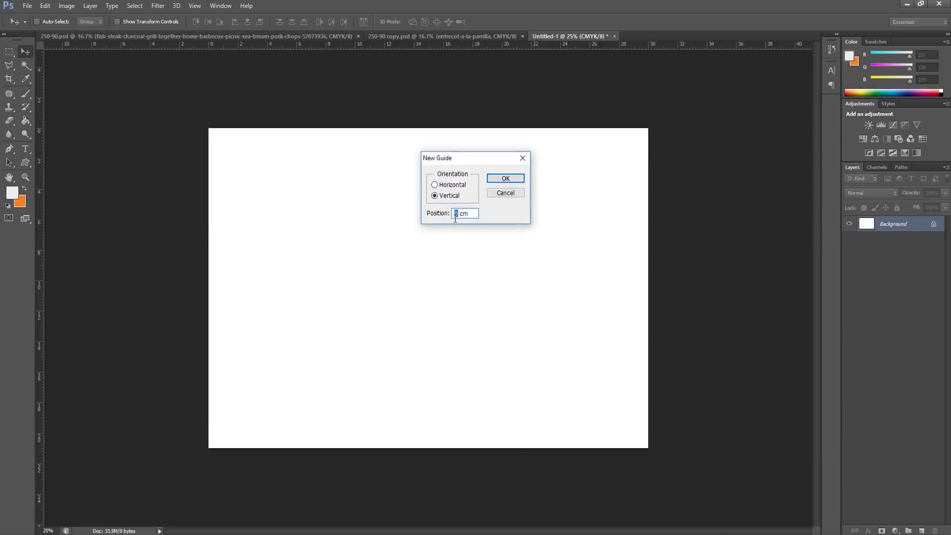
pyautogui.write('10')
pyautogui.press('Return')
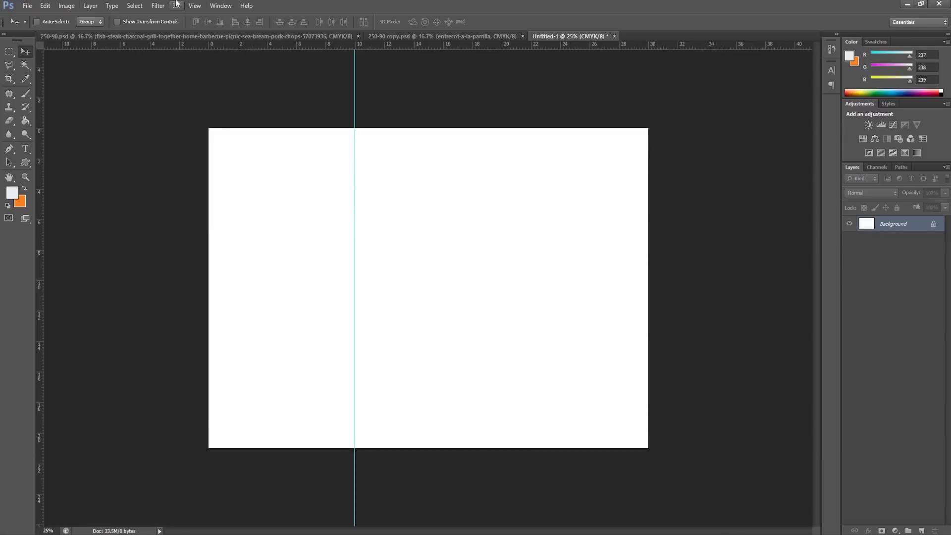
pyautogui.click(195, 5)
pyautogui.click(240, 227)
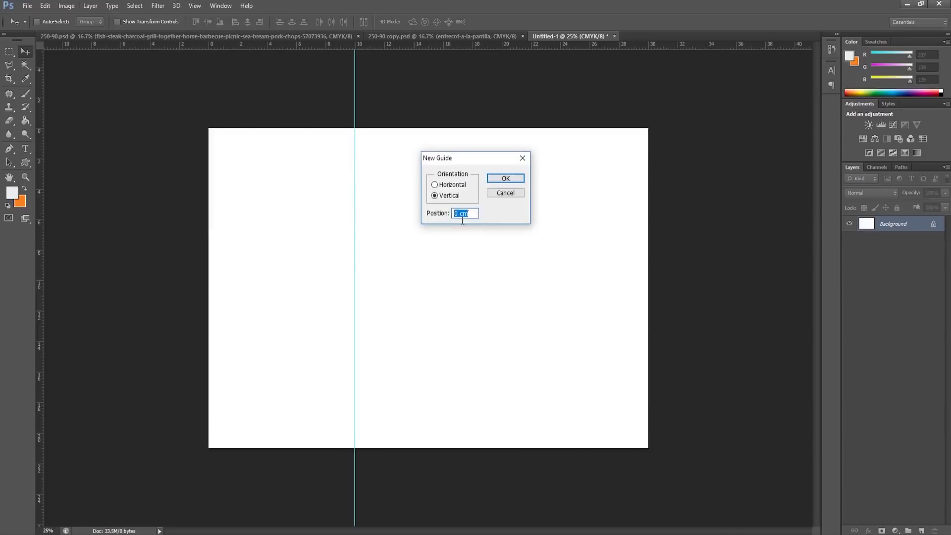
pyautogui.write('20')
pyautogui.press('Return')
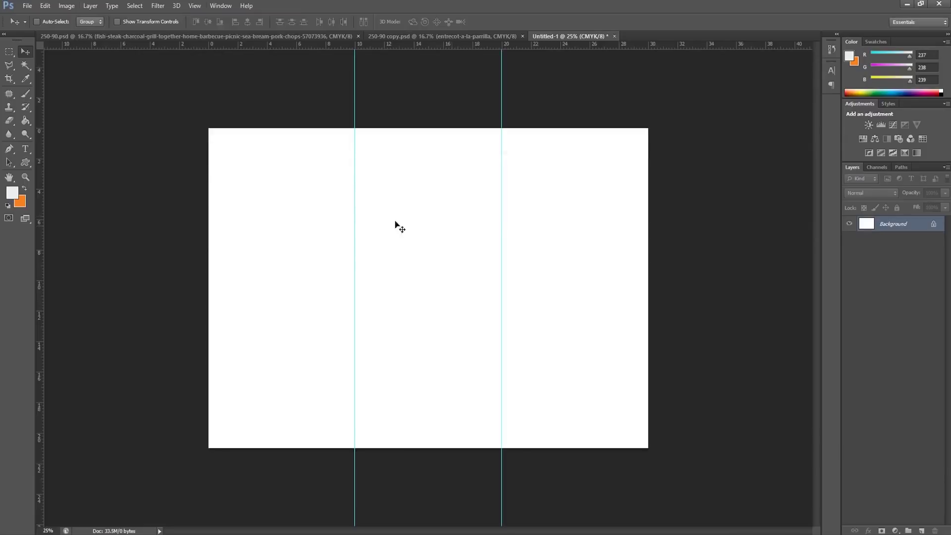
# Compare the panel widths with a rectangular marquee selection, then deselect
pyautogui.click(9, 51)
pyautogui.moveTo(205, 125); pyautogui.dragTo(362, 465)
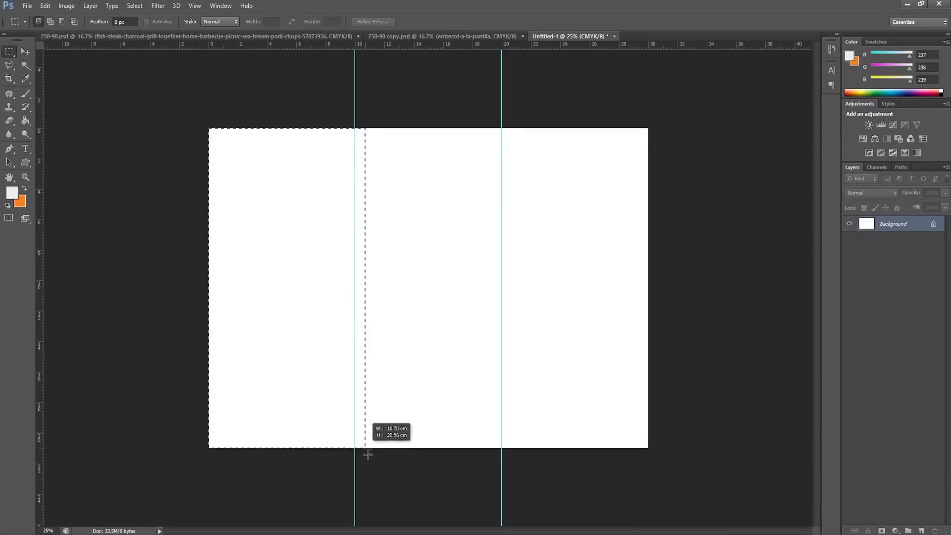
pyautogui.moveTo(298, 303)
pyautogui.mouseDown()
pyautogui.moveTo(542, 277)
pyautogui.moveTo(568, 285)
pyautogui.mouseUp()
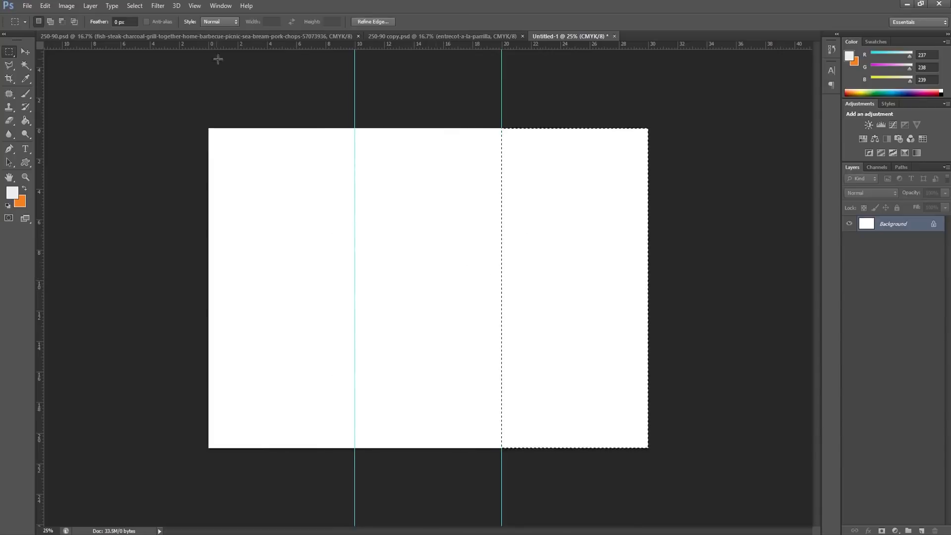
pyautogui.click(134, 6)
pyautogui.click(147, 23)
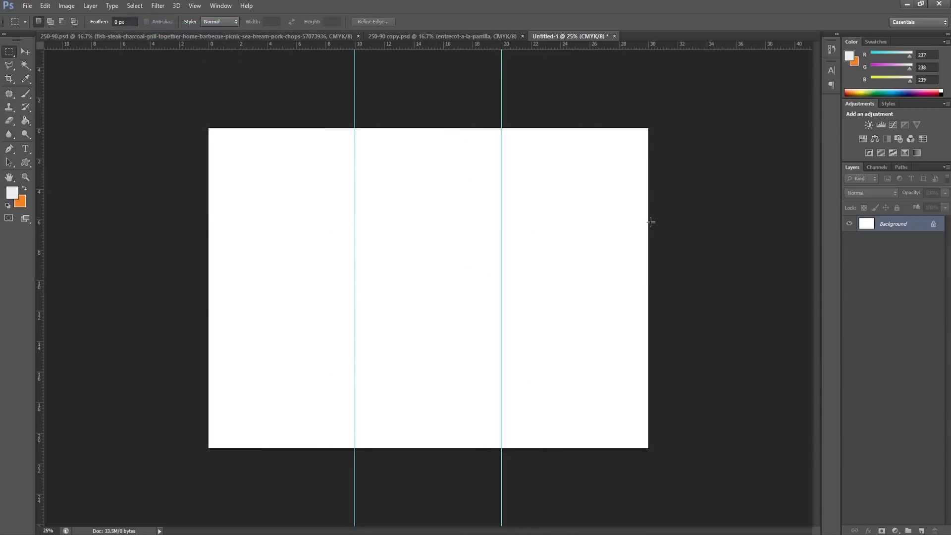
# Type a 220 pt Akhand-Black number 1 in the right panel
pyautogui.click(8, 205)
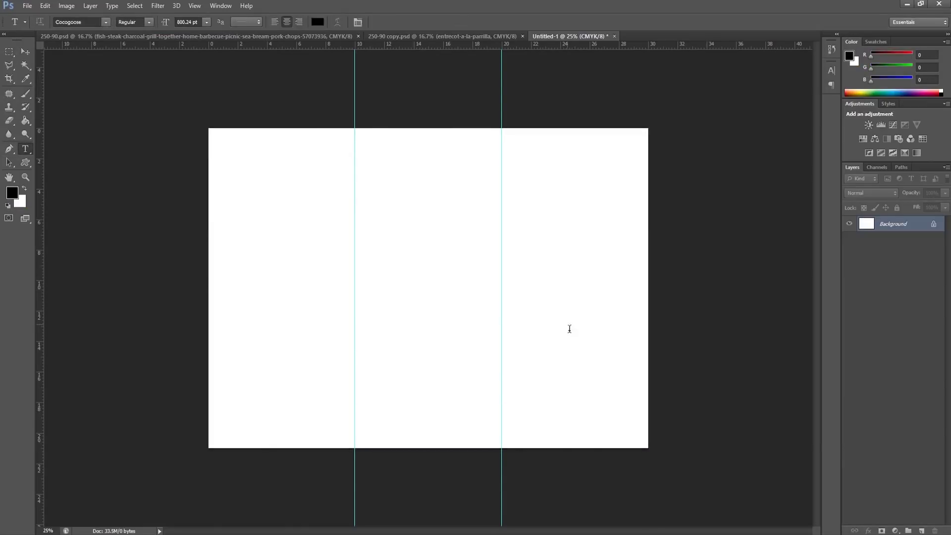
pyautogui.click(569, 329)
pyautogui.click(206, 22)
pyautogui.click(208, 118)
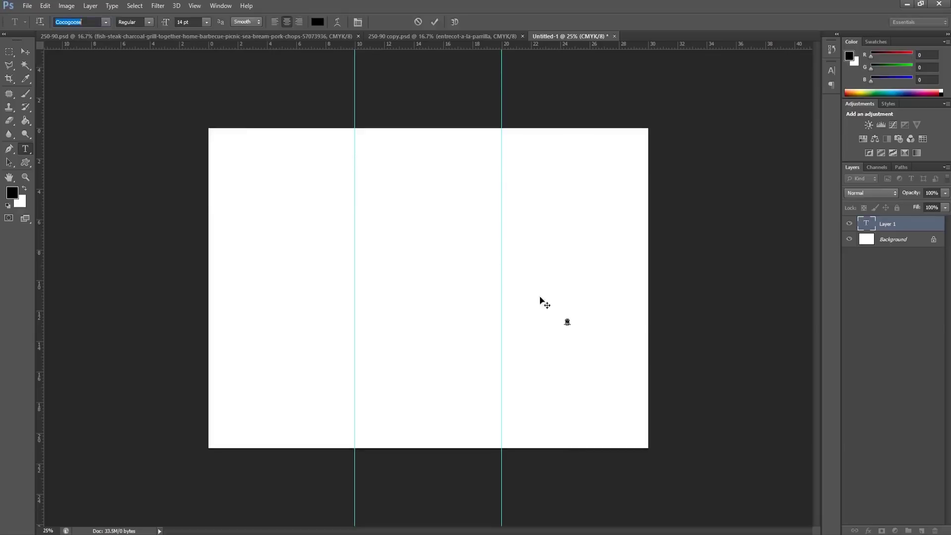
pyautogui.click(105, 22)
pyautogui.press('Return')
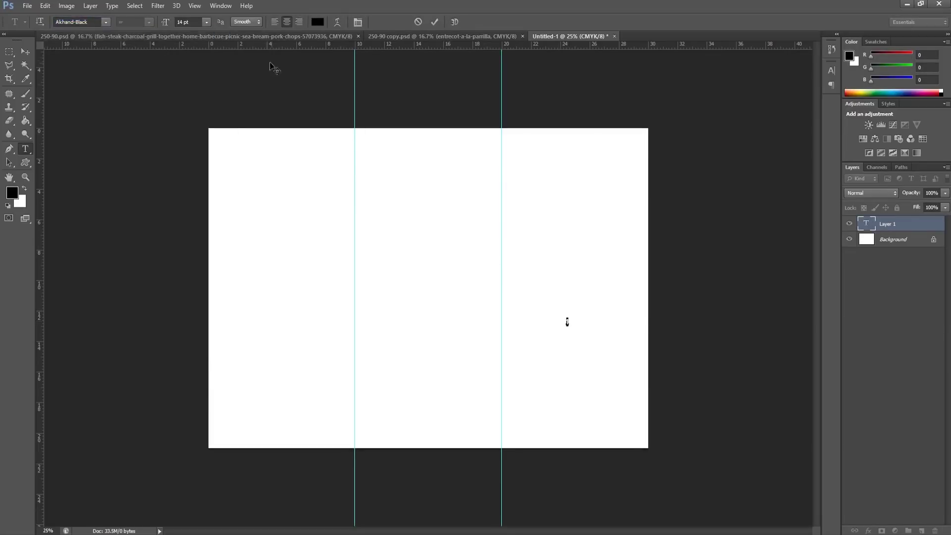
pyautogui.moveTo(169, 25); pyautogui.dragTo(269, 38)
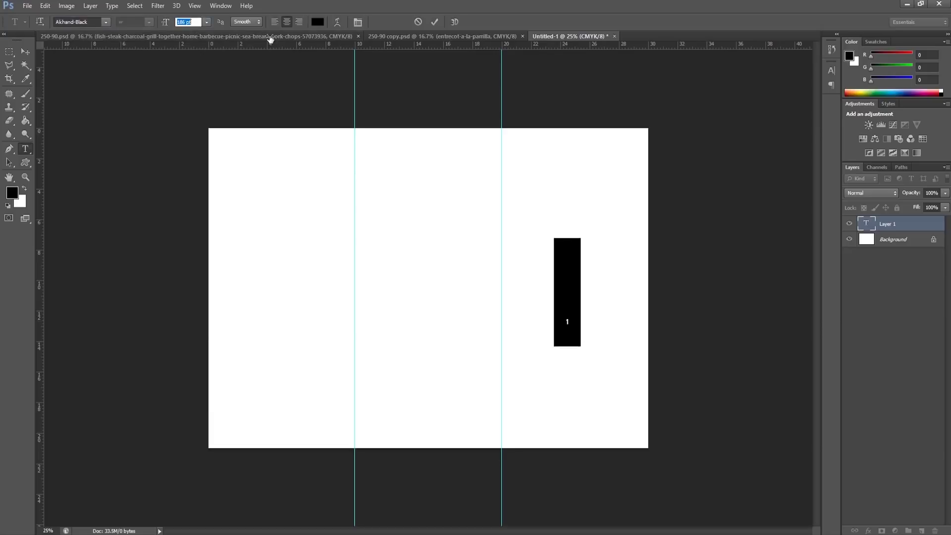
pyautogui.click(29, 55)
pyautogui.moveTo(569, 301); pyautogui.dragTo(577, 304)
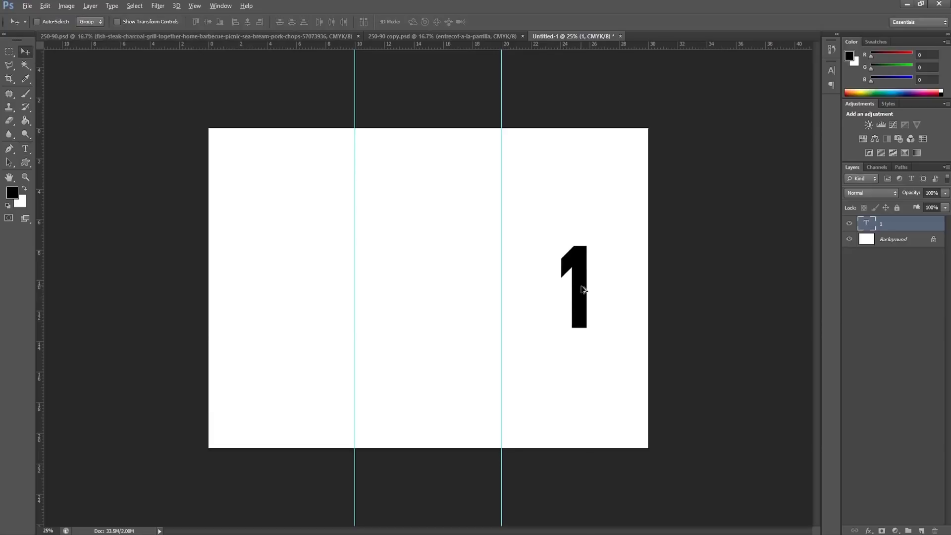
# Copy the 1 into the middle and left panels, retyping them as 6 and 5
pyautogui.moveTo(586, 293); pyautogui.dragTo(438, 293)
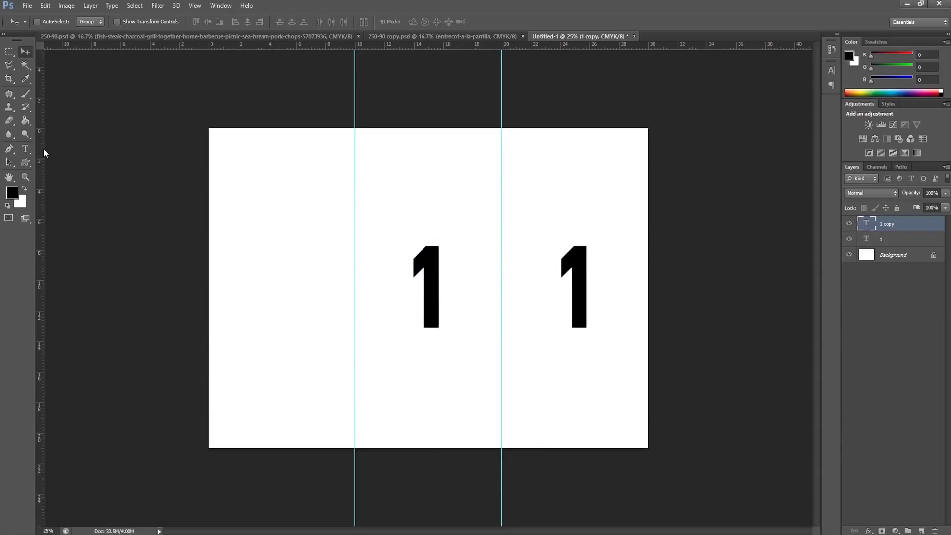
pyautogui.click(26, 149)
pyautogui.moveTo(411, 307)
pyautogui.mouseDown()
pyautogui.moveTo(433, 297)
pyautogui.moveTo(286, 291)
pyautogui.moveTo(258, 278)
pyautogui.mouseUp()
pyautogui.write('6')
pyautogui.click(26, 51)
pyautogui.click(25, 149)
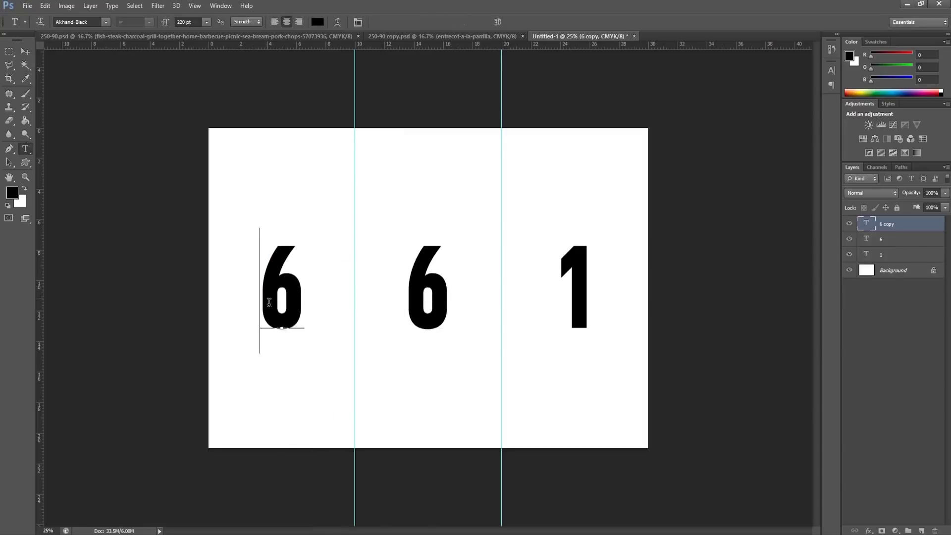
pyautogui.doubleClick(269, 302)
pyautogui.write('5')
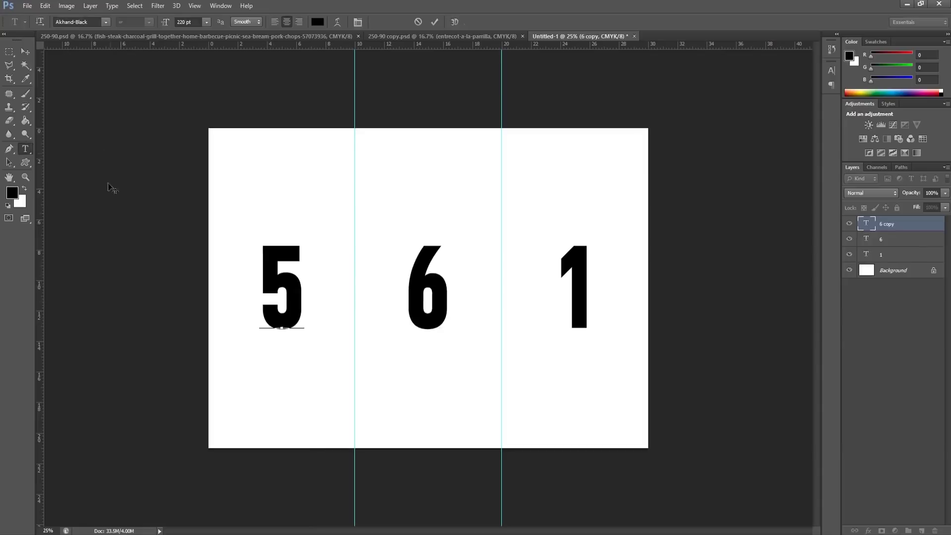
pyautogui.click(25, 51)
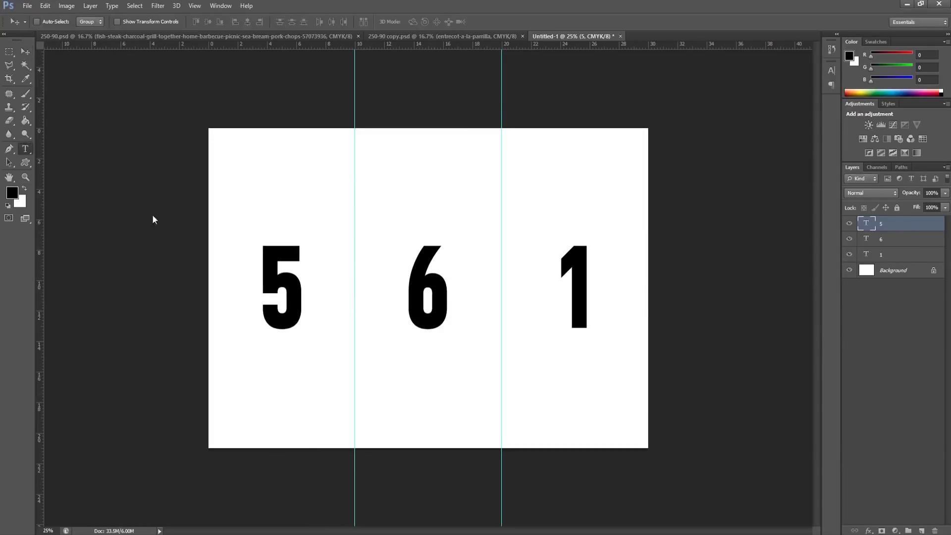
# Add a 30 pt 'PAGE' label just beneath the number 1
pyautogui.press('t')
pyautogui.click(579, 377)
pyautogui.click(206, 22)
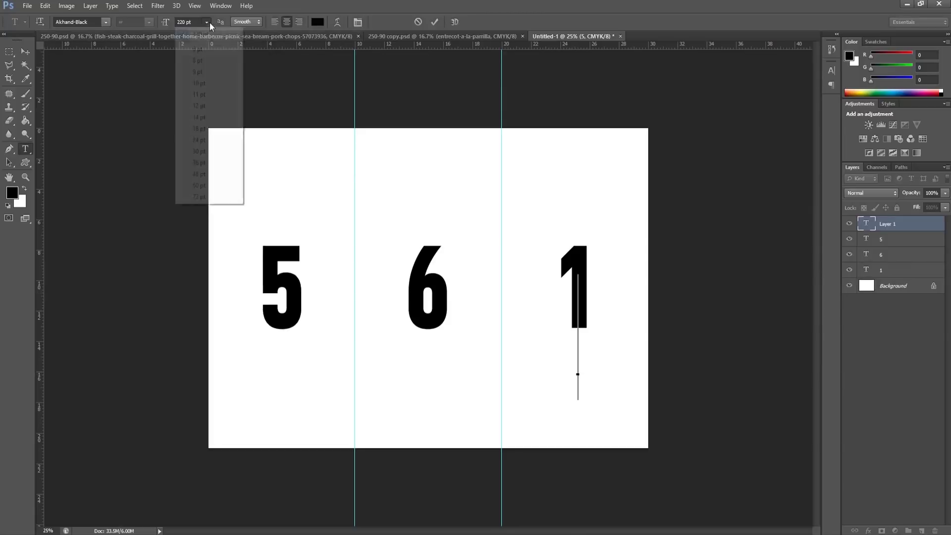
pyautogui.click(211, 151)
pyautogui.rightClick(585, 368)
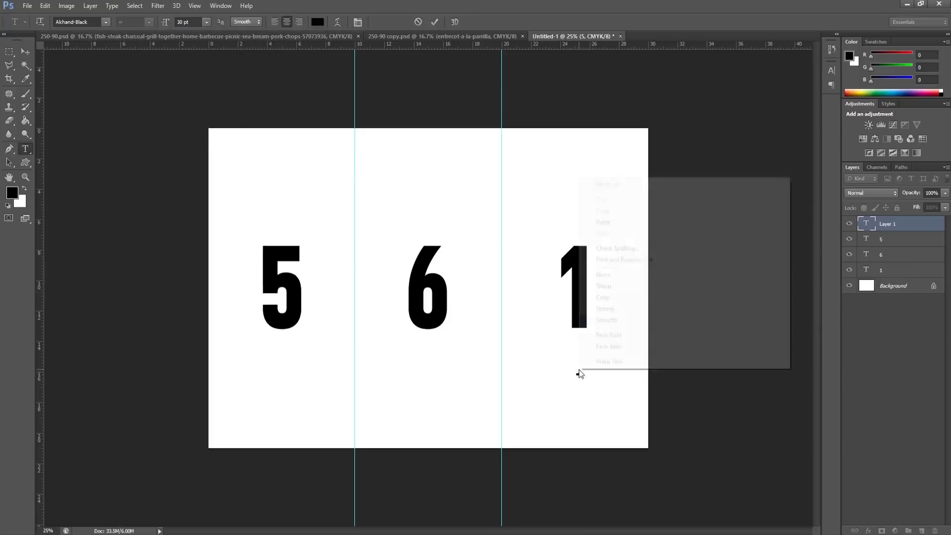
pyautogui.click(602, 221)
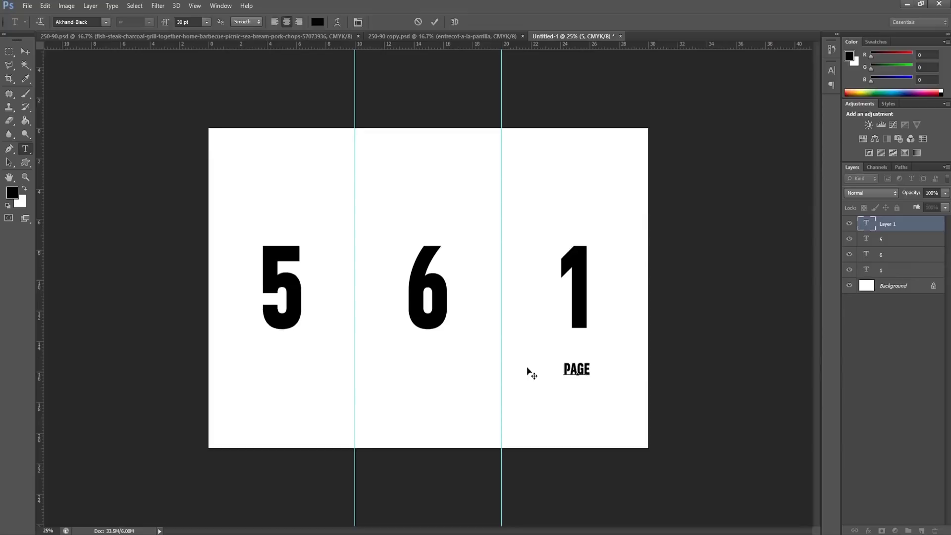
pyautogui.click(18, 52)
pyautogui.moveTo(601, 374)
pyautogui.mouseDown()
pyautogui.moveTo(602, 352)
pyautogui.moveTo(293, 350)
pyautogui.mouseUp()
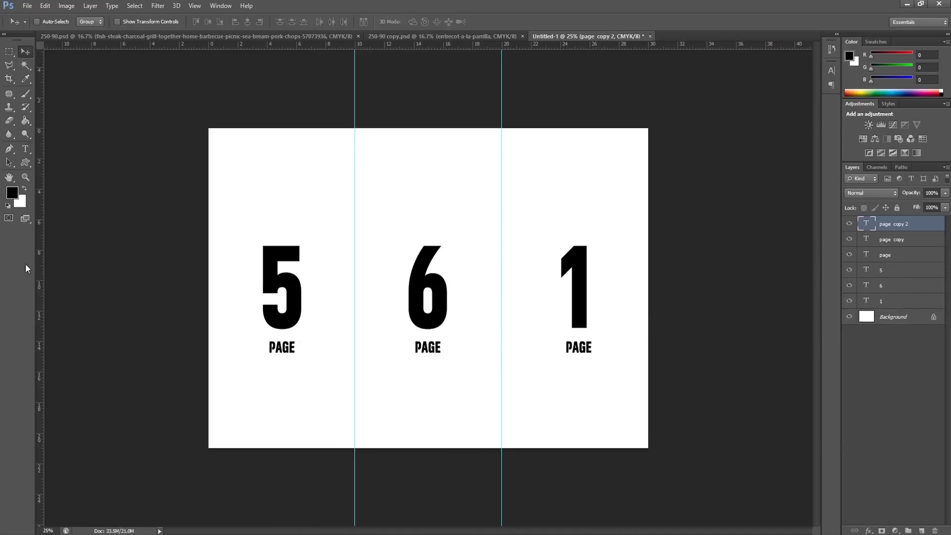
# Duplicate the brochure document as Untitled-1
pyautogui.click(67, 6)
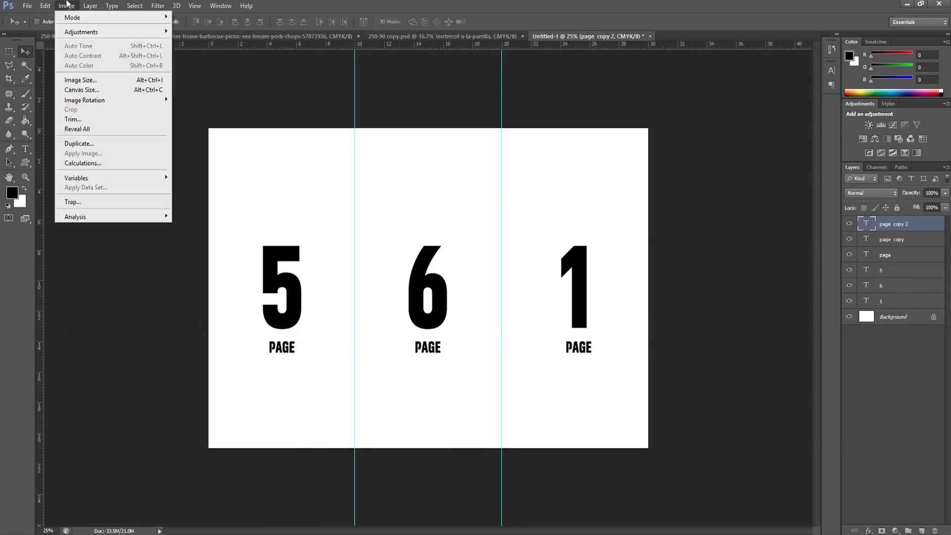
pyautogui.click(100, 148)
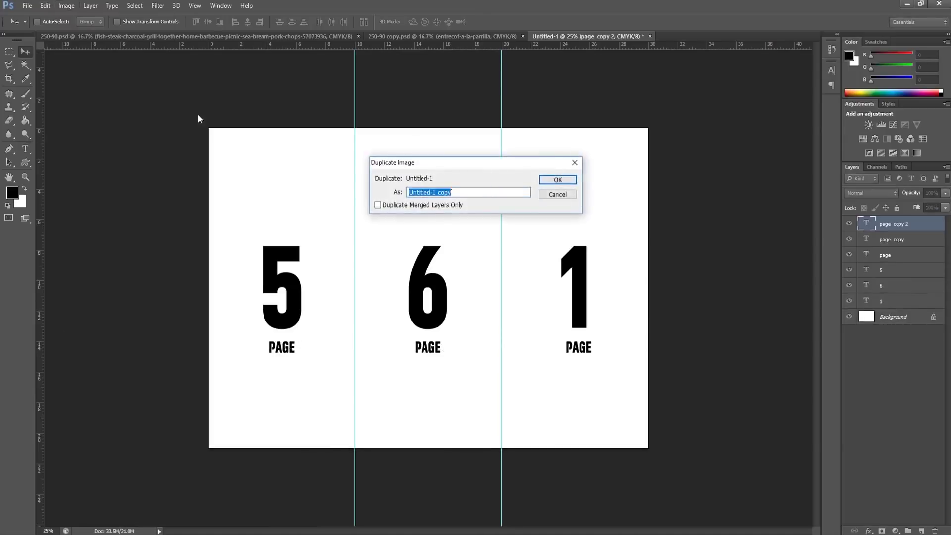
pyautogui.click(555, 181)
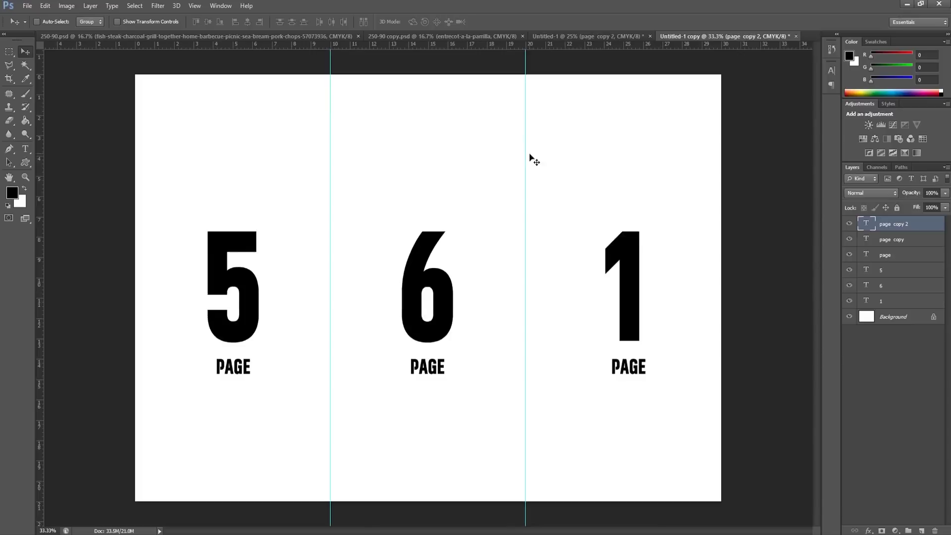
# Renumber the copy's panels 2, 3 and 4, then return to the original showing its colour swatches
pyautogui.press('t')
pyautogui.doubleClick(247, 303)
pyautogui.write('2')
pyautogui.click(25, 149)
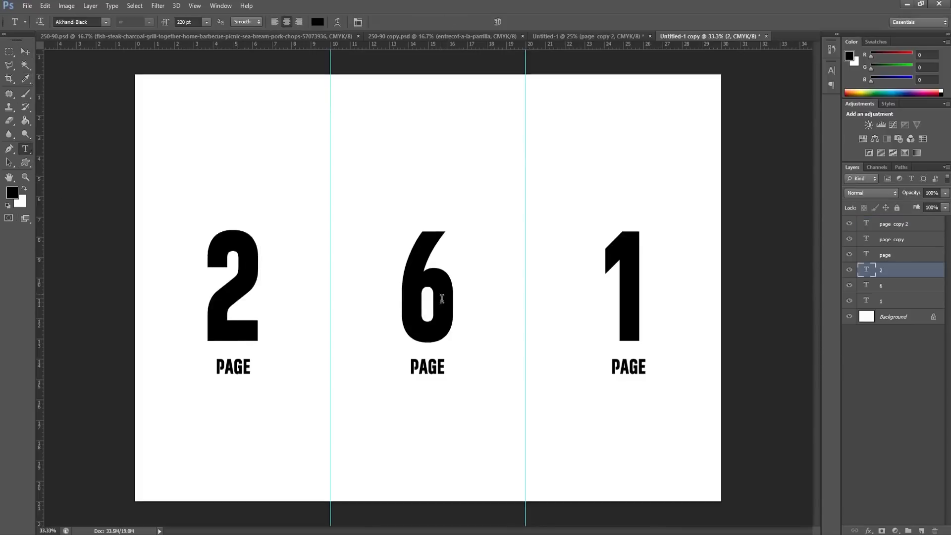
pyautogui.doubleClick(438, 298)
pyautogui.write('3')
pyautogui.click(28, 56)
pyautogui.click(26, 149)
pyautogui.doubleClick(632, 287)
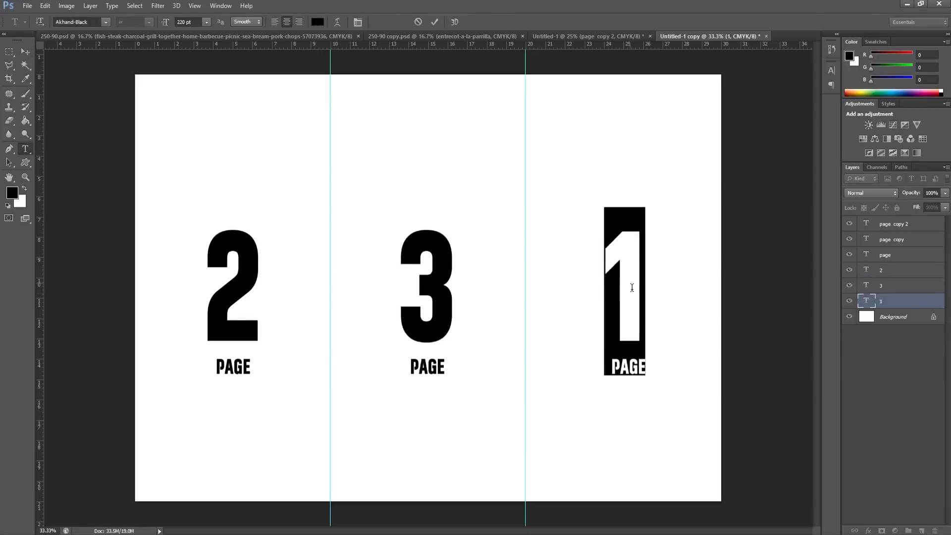
pyautogui.write('4')
pyautogui.click(26, 51)
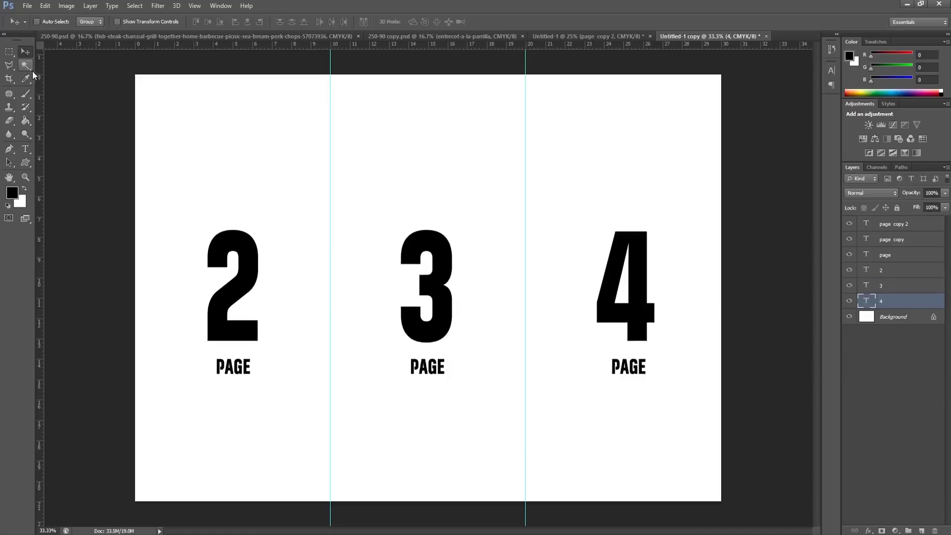
pyautogui.click(574, 37)
pyautogui.click(849, 315)
# Delete all the number and PAGE text layers, then zoom out around the page
pyautogui.click(897, 303)
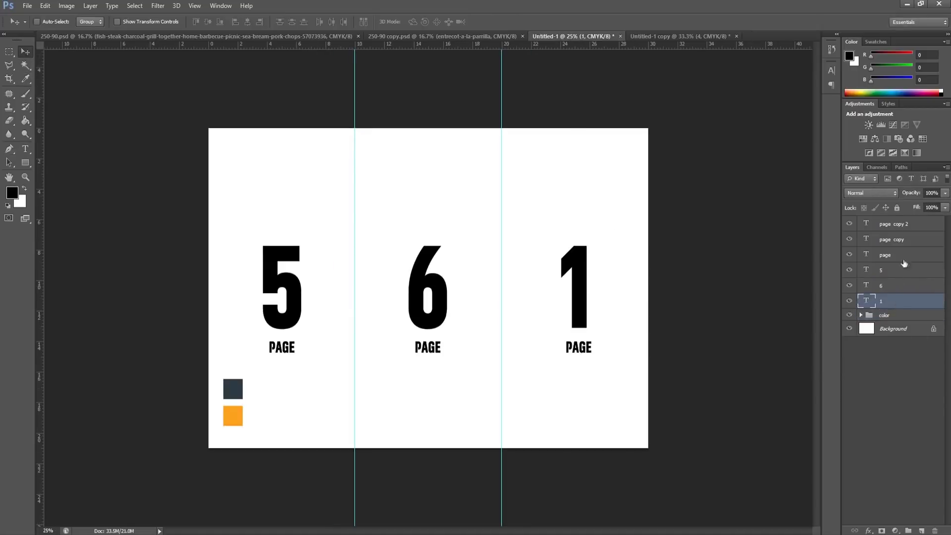
pyautogui.keyDown('shift'); pyautogui.click(910, 229); pyautogui.keyUp('shift')
pyautogui.press('Delete')
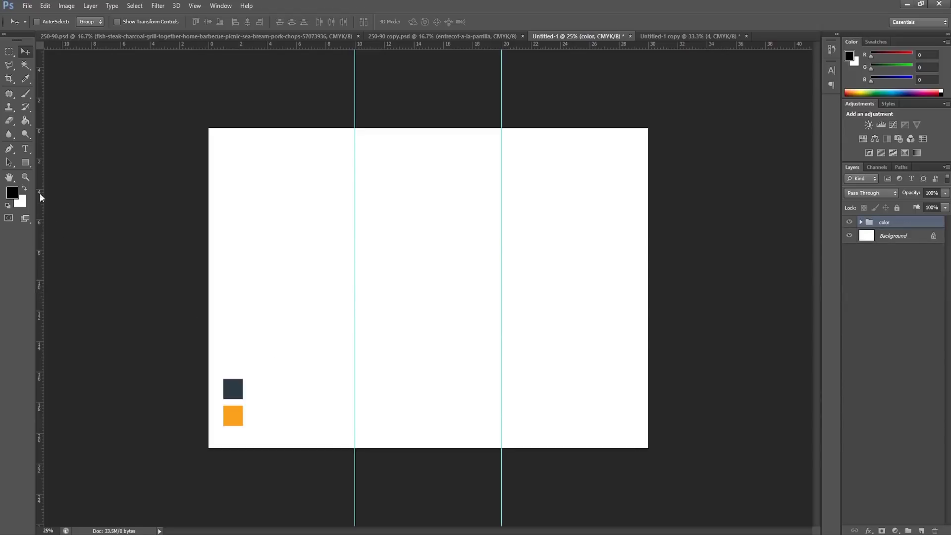
pyautogui.click(23, 179)
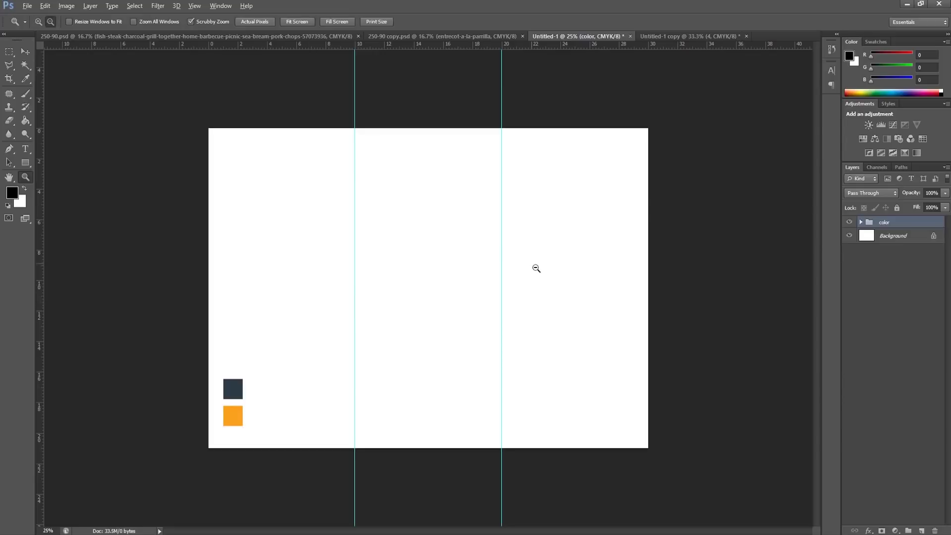
pyautogui.keyDown('alt'); pyautogui.click(535, 268); pyautogui.keyUp('alt')
pyautogui.click(29, 164)
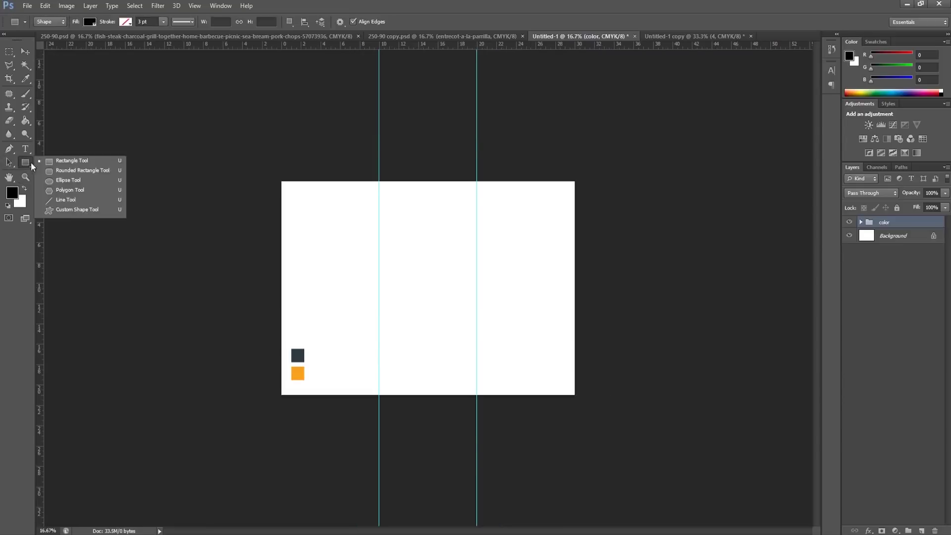
# Draw a large square and rotate it 45° into an enlarged diamond
pyautogui.click(57, 162)
pyautogui.moveTo(449, 258); pyautogui.dragTo(532, 339)
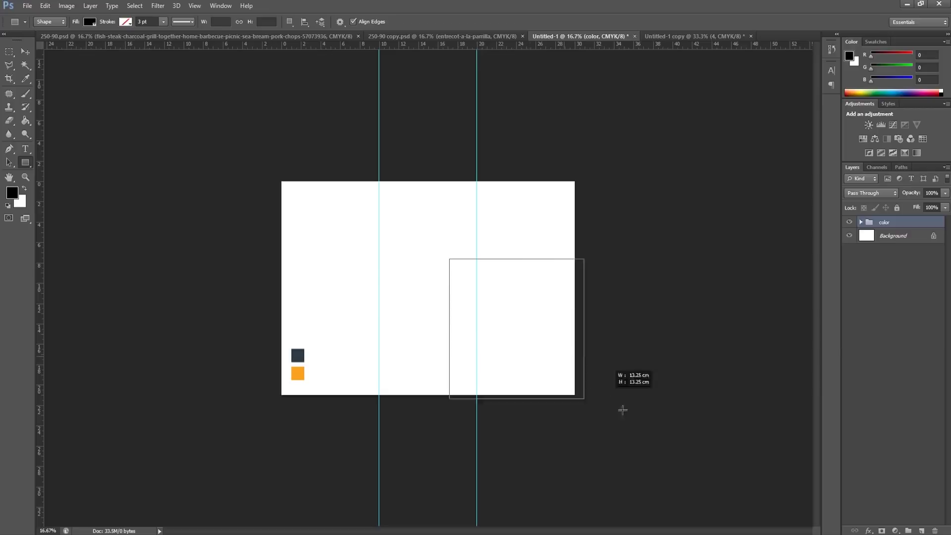
pyautogui.moveTo(533, 339); pyautogui.dragTo(736, 517)
pyautogui.click(45, 5)
pyautogui.click(75, 197)
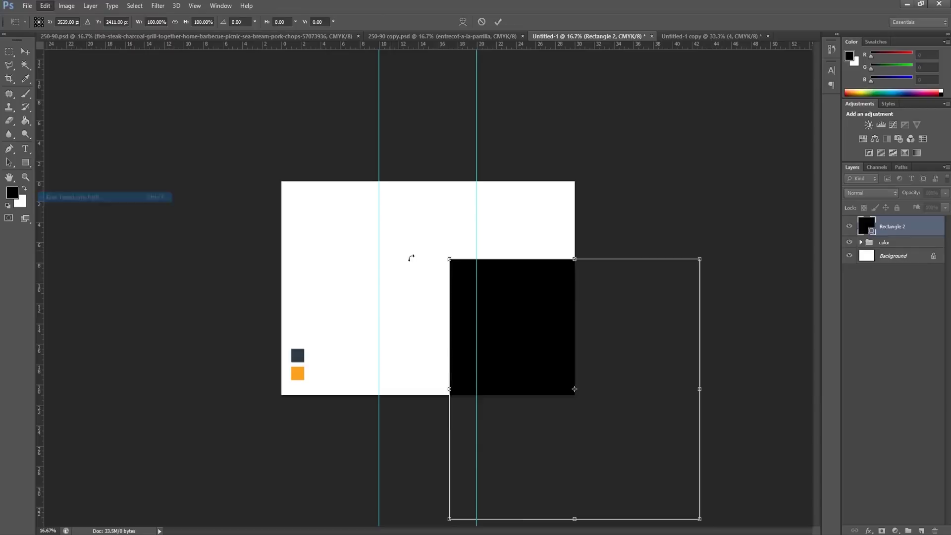
pyautogui.moveTo(735, 310)
pyautogui.mouseDown()
pyautogui.moveTo(600, 221)
pyautogui.moveTo(617, 223)
pyautogui.mouseUp()
pyautogui.moveTo(557, 350)
pyautogui.mouseDown()
pyautogui.moveTo(576, 252)
pyautogui.moveTo(609, 259)
pyautogui.moveTo(567, 260)
pyautogui.mouseUp()
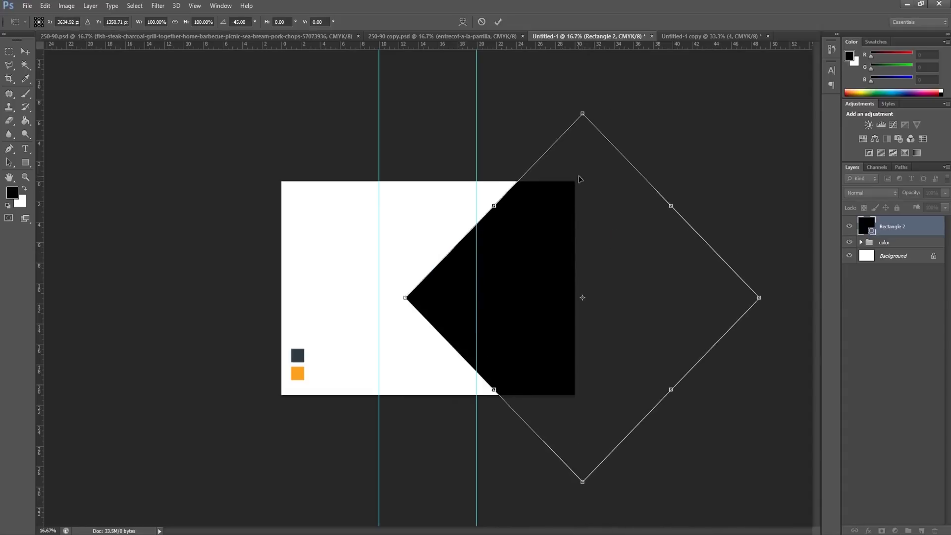
pyautogui.moveTo(588, 116); pyautogui.dragTo(597, 91)
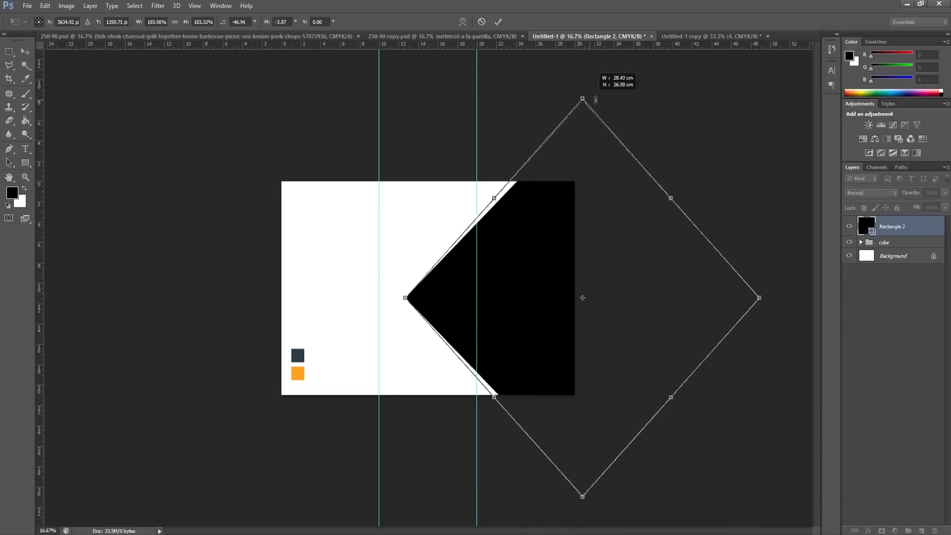
pyautogui.press('Return')
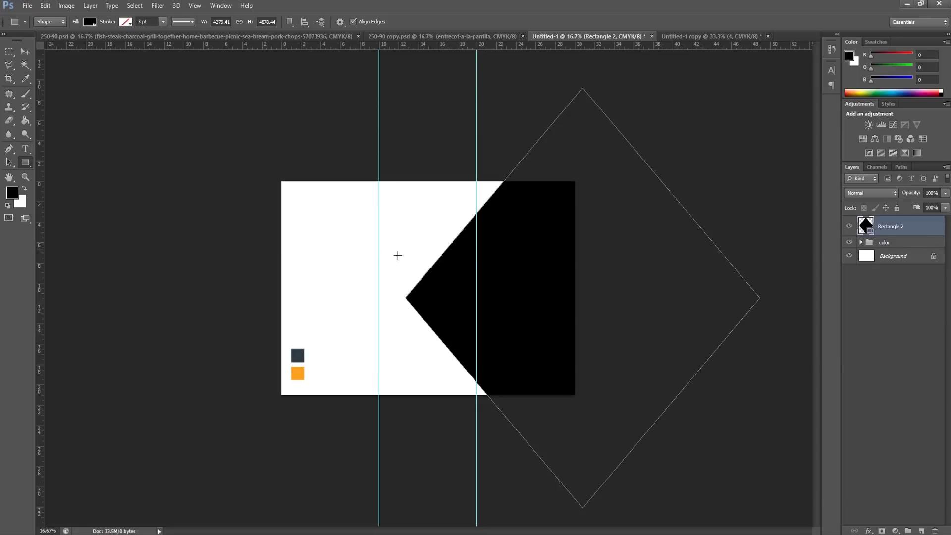
# Position the diamond's left point at the second guide and fill it orange
pyautogui.click(24, 52)
pyautogui.moveTo(510, 296); pyautogui.dragTo(570, 281)
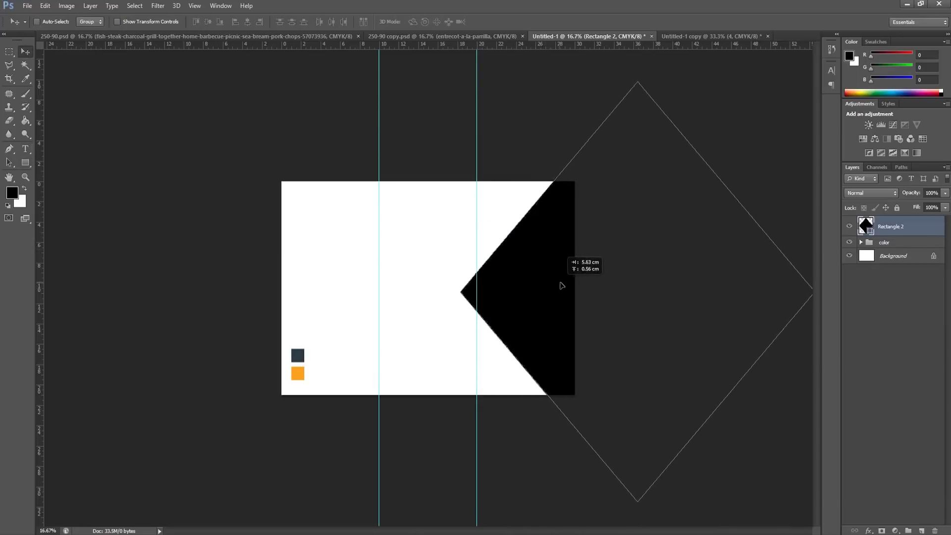
pyautogui.press('shift')
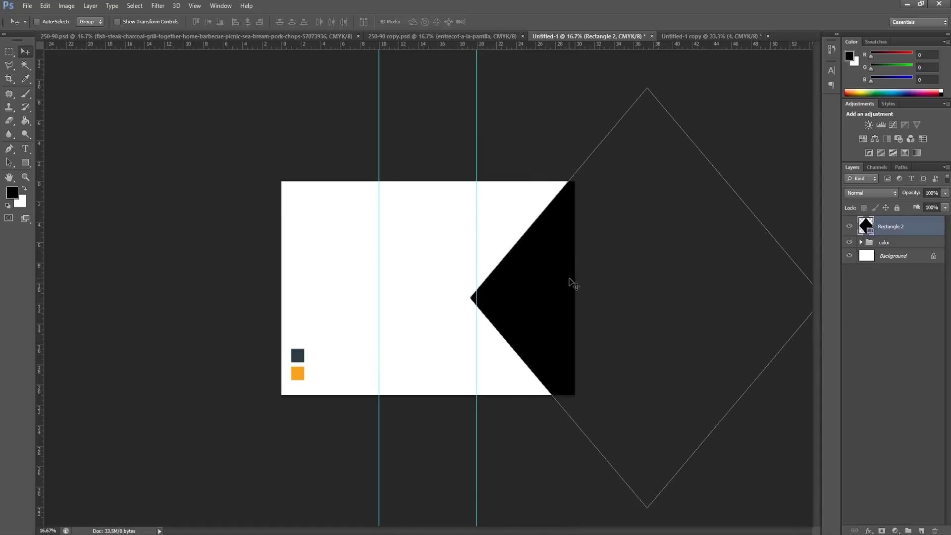
pyautogui.moveTo(556, 296); pyautogui.dragTo(560, 292)
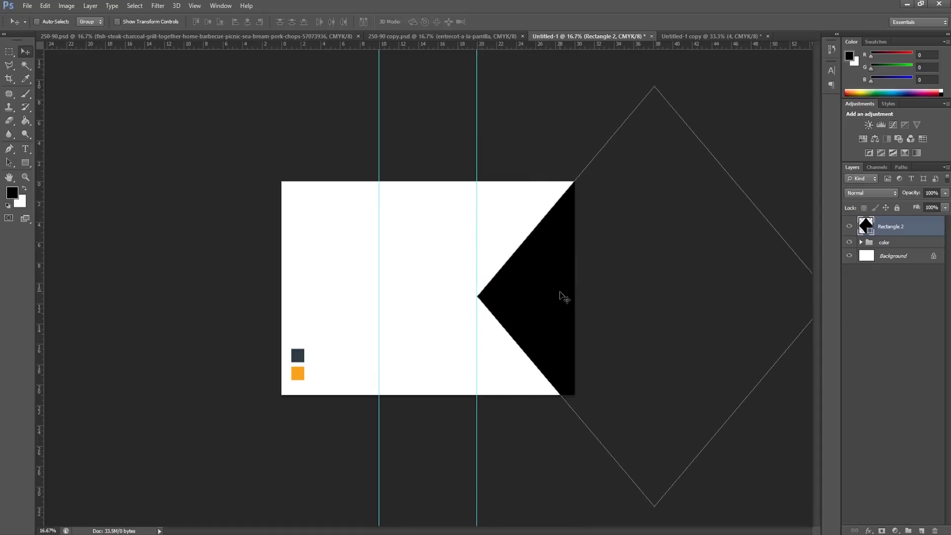
pyautogui.hotkey('shift', 'Up')
pyautogui.hotkey('shift', 'Up')
pyautogui.hotkey('shift', 'Up')
pyautogui.hotkey('shift', 'Up')
pyautogui.hotkey('shift', 'Up')
pyautogui.hotkey('shift', 'Up')
pyautogui.hotkey('shift', 'Up')
pyautogui.hotkey('shift', 'Up')
pyautogui.hotkey('shift', 'Up')
pyautogui.hotkey('shift', 'Up')
pyautogui.hotkey('shift', 'Left')
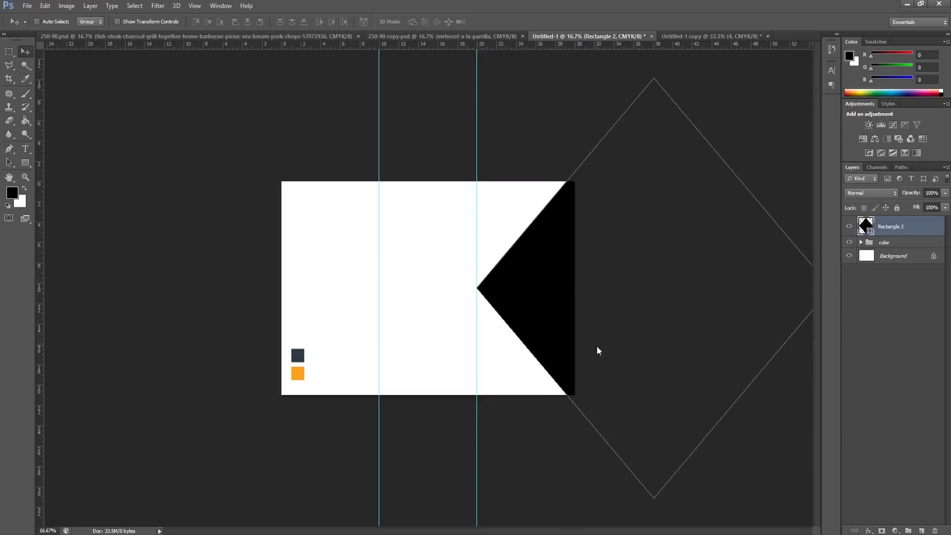
pyautogui.press('Up')
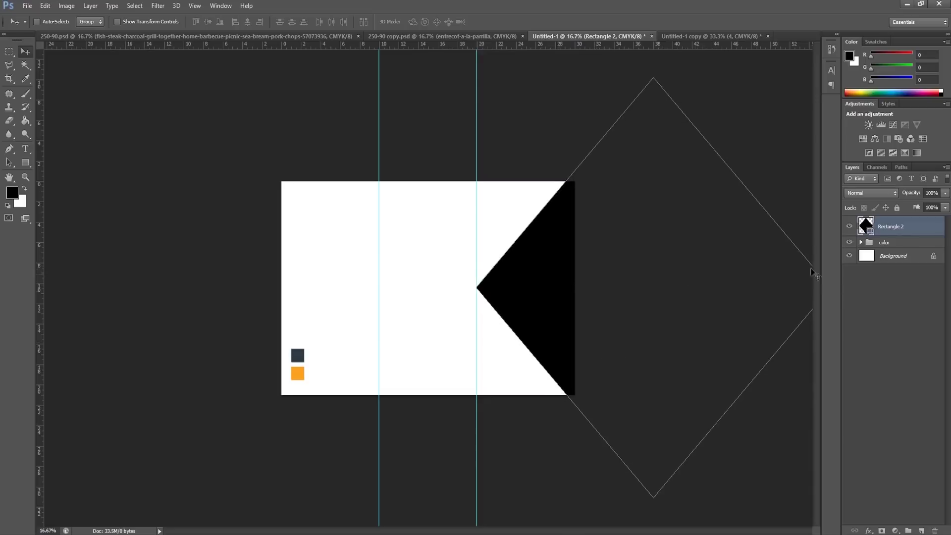
pyautogui.doubleClick(864, 228)
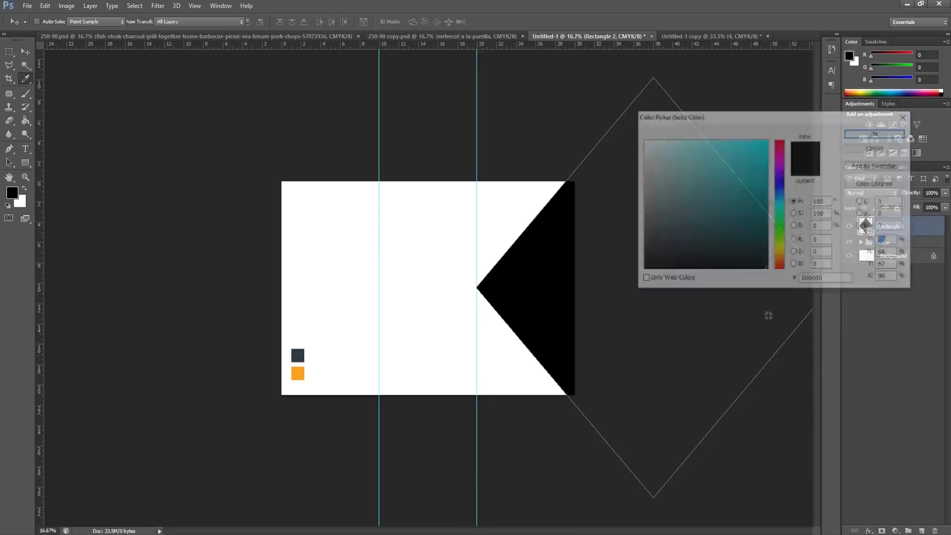
pyautogui.click(299, 375)
# Duplicate the orange diamond and shift the lower copy left
pyautogui.click(867, 135)
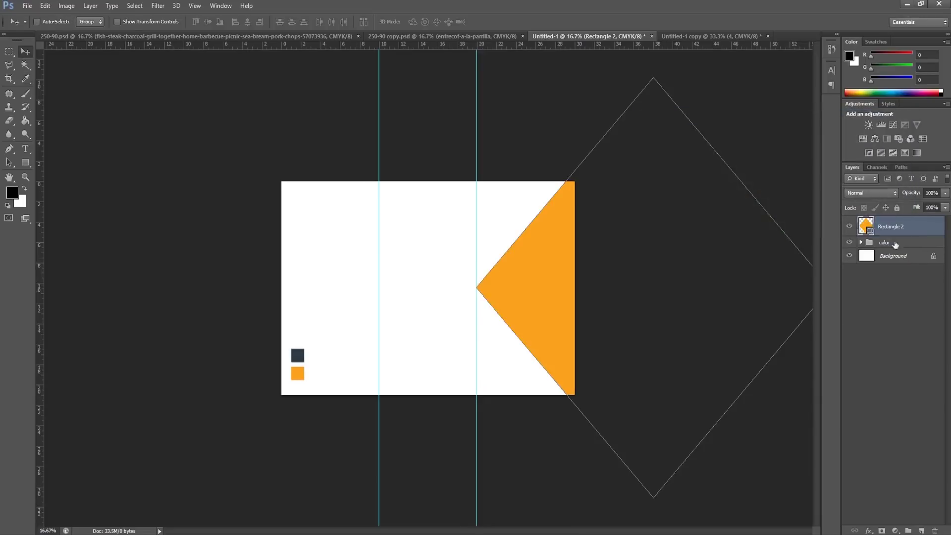
pyautogui.moveTo(909, 234); pyautogui.dragTo(922, 530)
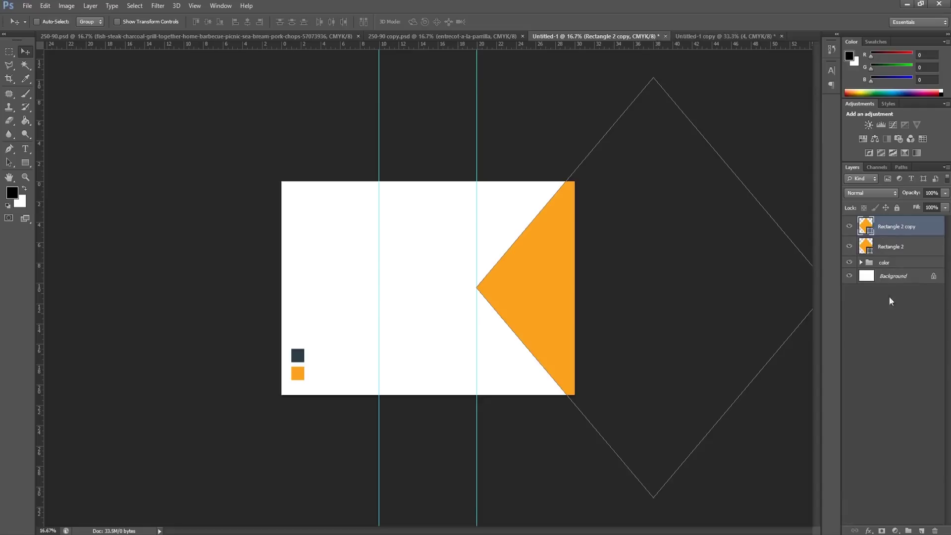
pyautogui.press('Left')
pyautogui.hotkey('shift', 'Left')
pyautogui.hotkey('shift', 'Left')
pyautogui.hotkey('shift', 'Left')
pyautogui.hotkey('shift', 'Left')
pyautogui.hotkey('shift', 'Left')
pyautogui.hotkey('shift', 'Left')
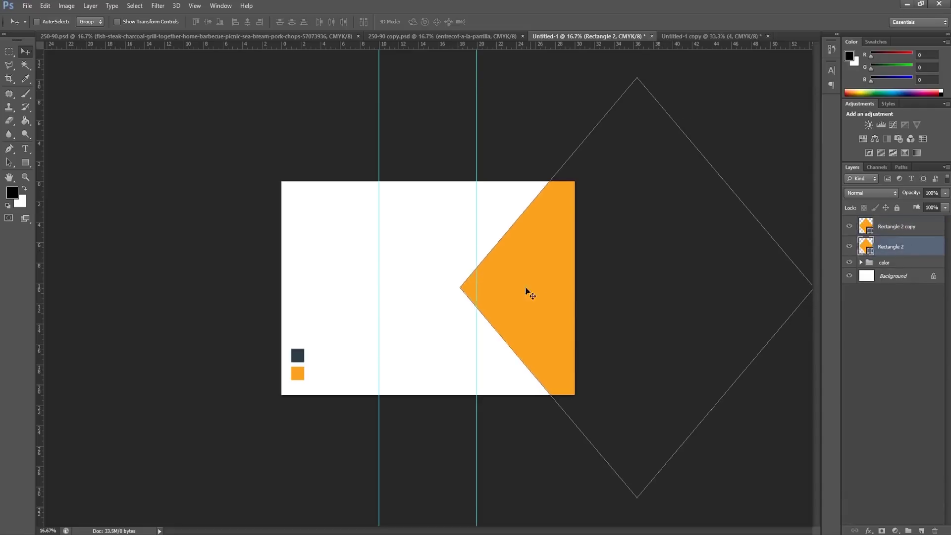
pyautogui.hotkey('shift', 'Left')
pyautogui.hotkey('shift', 'Left')
pyautogui.hotkey('shift', 'Left')
pyautogui.hotkey('shift', 'Left')
pyautogui.hotkey('shift', 'Left')
pyautogui.hotkey('shift', 'Left')
pyautogui.hotkey('shift', 'Left')
pyautogui.hotkey('shift', 'Left')
pyautogui.hotkey('shift', 'Left')
# Recolour the lower copy navy, nudge it left, and scale both diamonds up
pyautogui.doubleClick(866, 246)
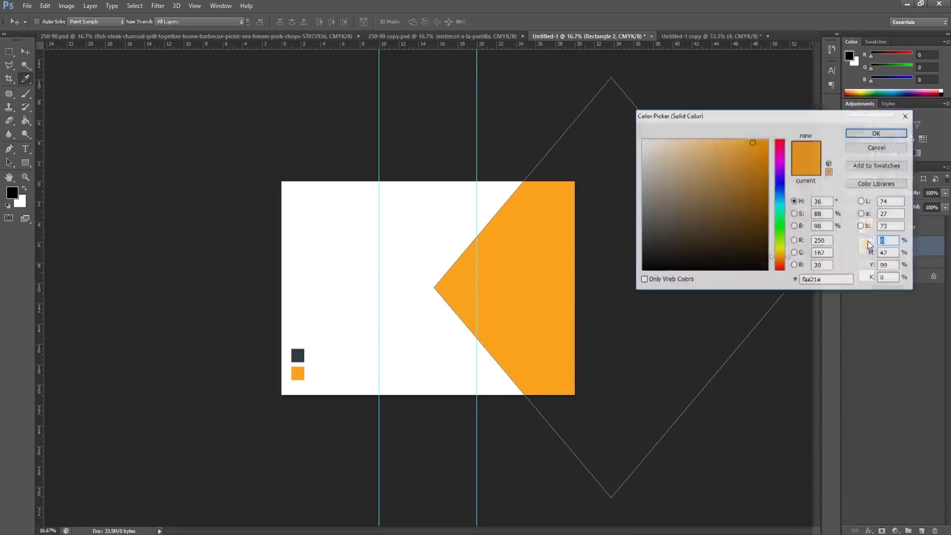
pyautogui.click(303, 359)
pyautogui.click(864, 133)
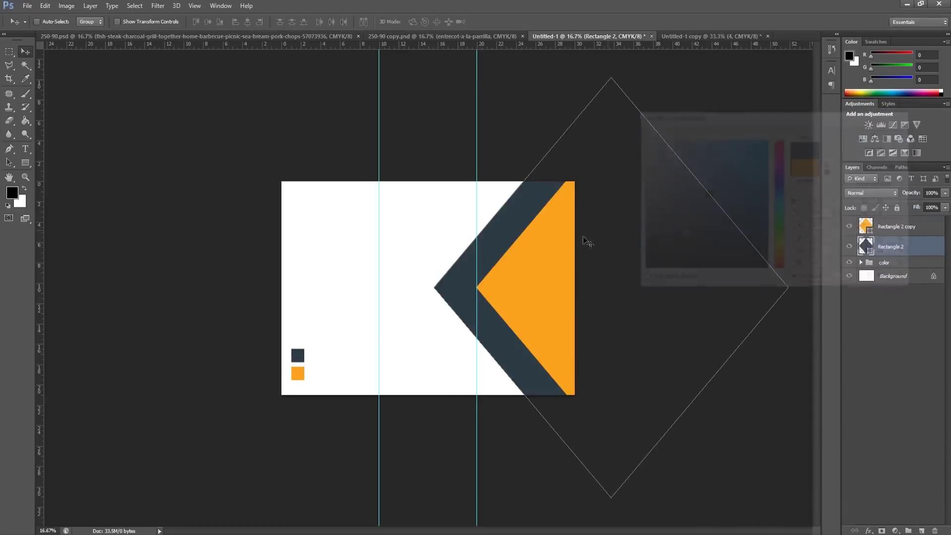
pyautogui.hotkey('shift', 'Left')
pyautogui.hotkey('shift', 'Left')
pyautogui.hotkey('shift', 'Left')
pyautogui.hotkey('shift', 'Left')
pyautogui.hotkey('shift', 'Left')
pyautogui.hotkey('shift', 'Left')
pyautogui.hotkey('shift', 'Left')
pyautogui.hotkey('shift', 'Left')
pyautogui.hotkey('shift', 'Left')
pyautogui.hotkey('shift', 'Left')
pyautogui.hotkey('shift', 'Left')
pyautogui.hotkey('shift', 'Left')
pyautogui.hotkey('shift', 'Left')
pyautogui.hotkey('shift', 'Left')
pyautogui.hotkey('shift', 'Left')
pyautogui.hotkey('shift', 'Left')
pyautogui.hotkey('shift', 'Left')
pyautogui.hotkey('shift', 'Left')
pyautogui.hotkey('shift', 'Left')
pyautogui.hotkey('shift', 'Left')
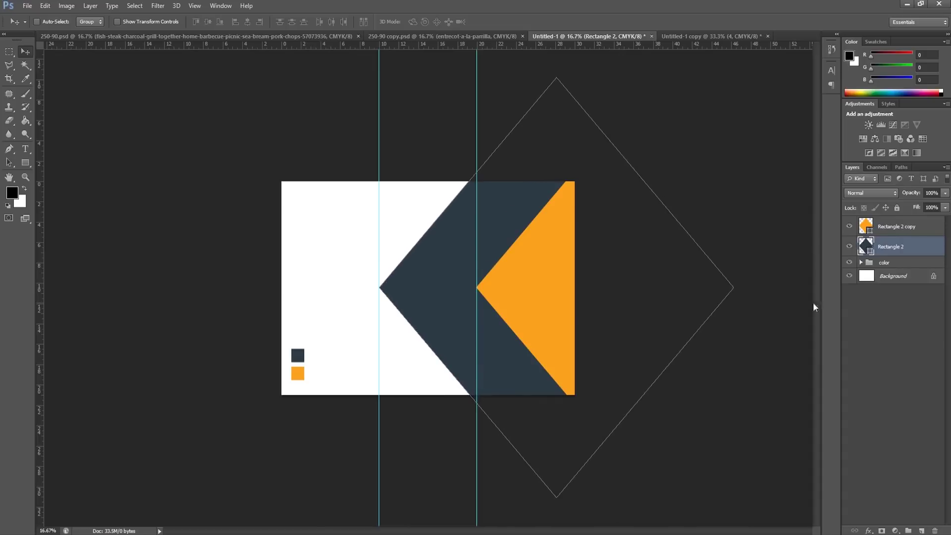
pyautogui.hotkey('ctrl', 'alt', 't')
pyautogui.moveTo(360, 73); pyautogui.dragTo(342, 71)
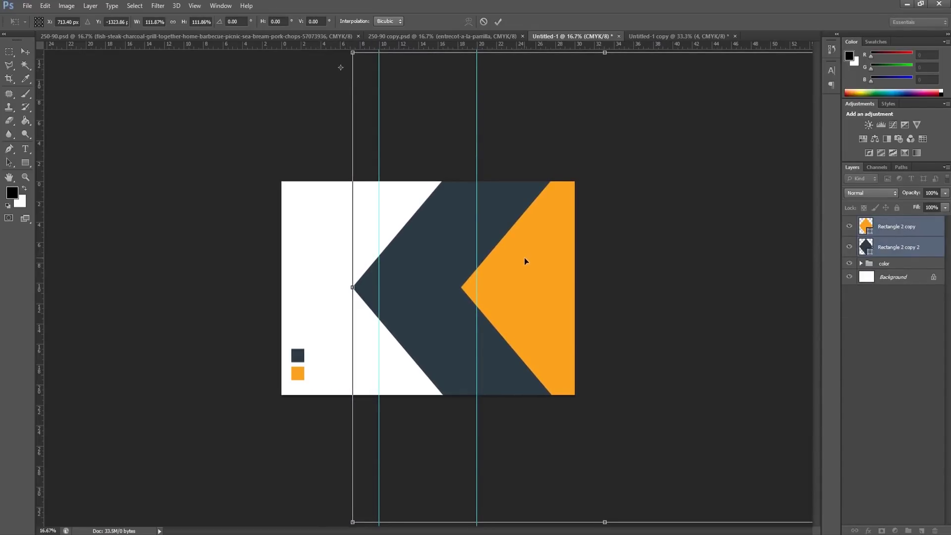
# Align the orange and navy chevron tips onto the fold lines
pyautogui.press('Return')
pyautogui.moveTo(531, 282); pyautogui.dragTo(545, 277)
pyautogui.rightClick(407, 290)
pyautogui.click(417, 297)
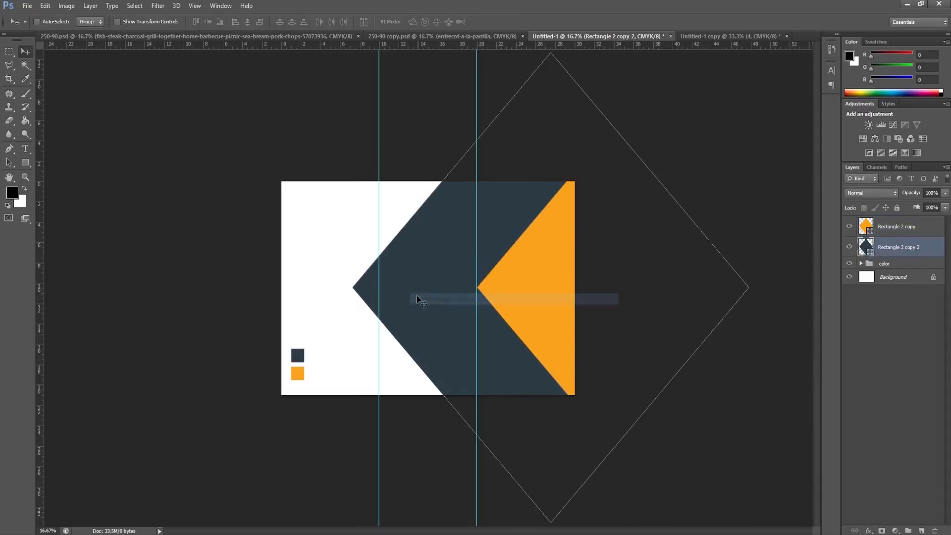
pyautogui.moveTo(418, 291); pyautogui.dragTo(440, 287)
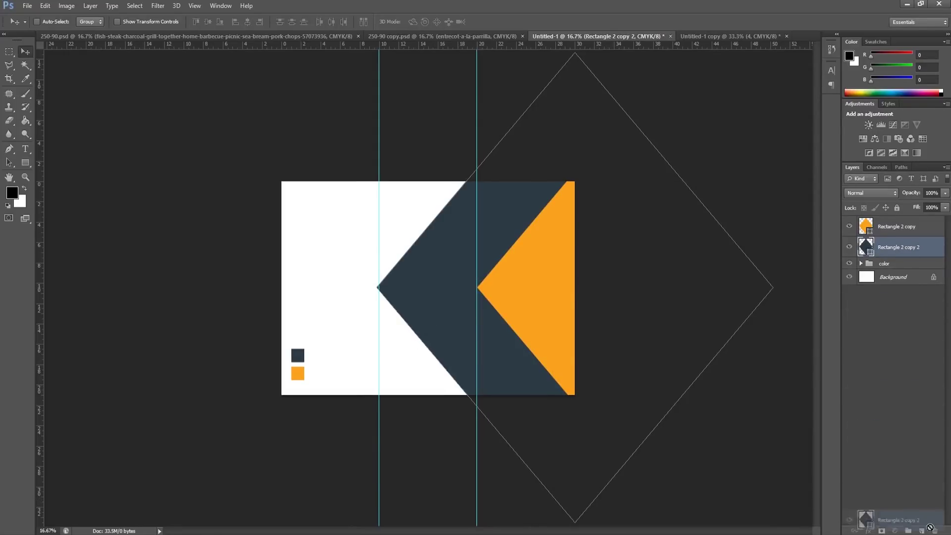
# Add a horizontally mirrored orange diamond copy filling the left panel
pyautogui.moveTo(897, 255); pyautogui.dragTo(921, 530)
pyautogui.click(889, 270)
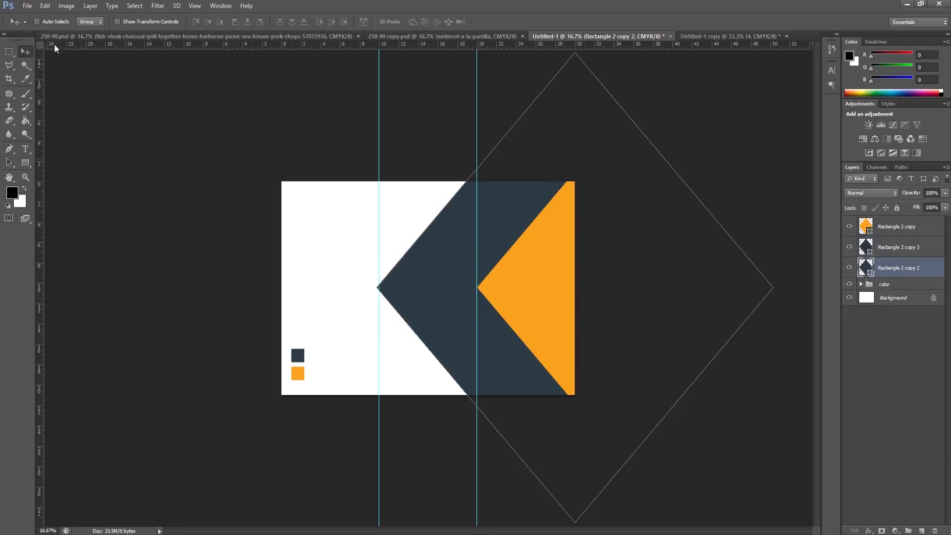
pyautogui.click(45, 5)
pyautogui.click(99, 196)
pyautogui.rightClick(518, 292)
pyautogui.click(577, 444)
pyautogui.moveTo(523, 288)
pyautogui.mouseDown()
pyautogui.moveTo(300, 286)
pyautogui.moveTo(201, 273)
pyautogui.mouseUp()
pyautogui.moveTo(357, 251); pyautogui.dragTo(361, 241)
pyautogui.press('Return')
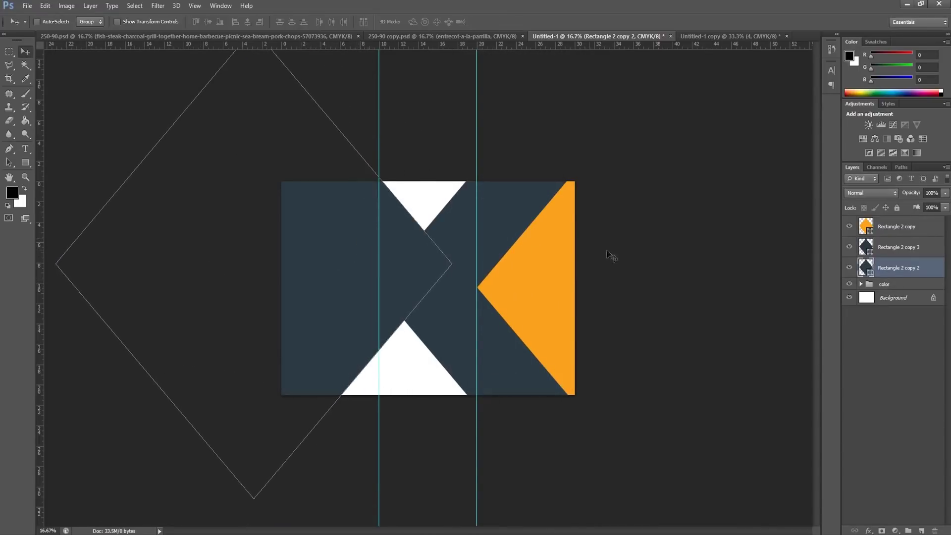
pyautogui.doubleClick(863, 270)
pyautogui.click(560, 300)
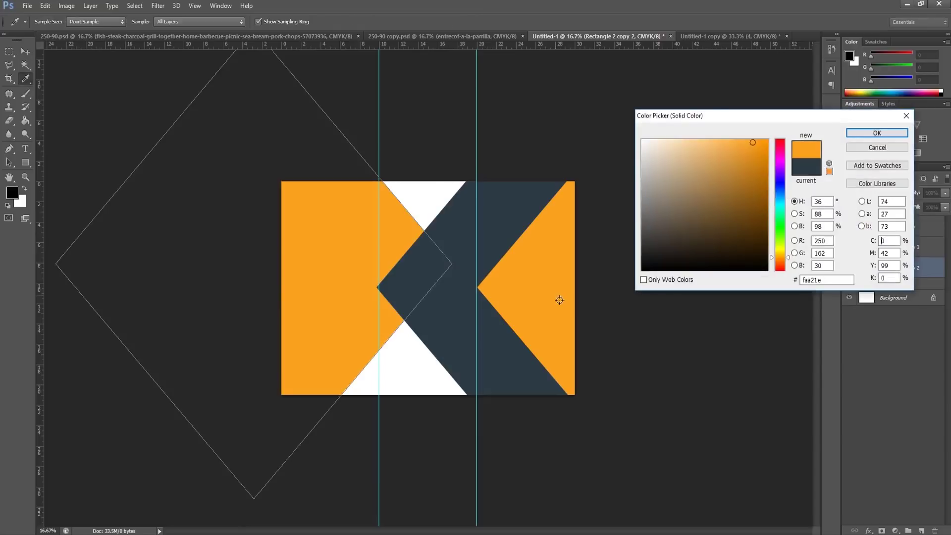
pyautogui.click(853, 134)
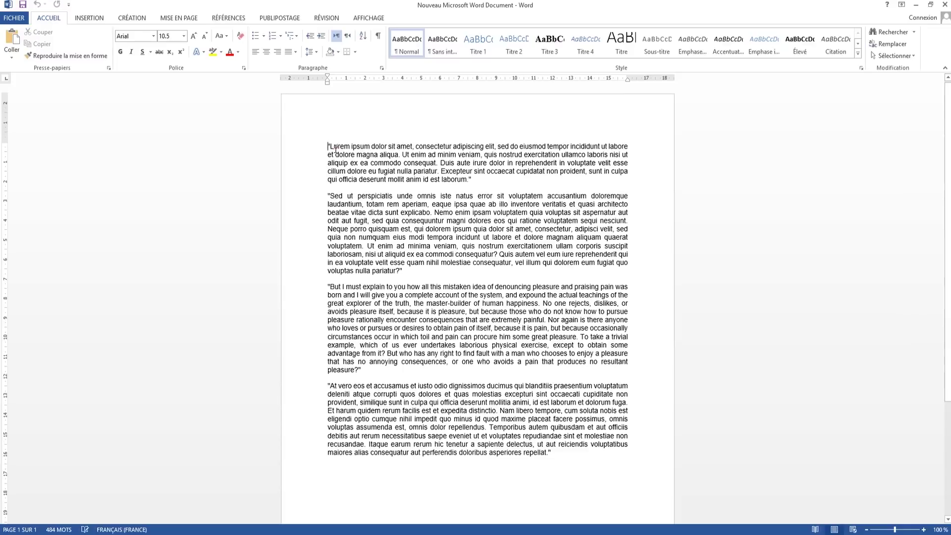
# Copy the first Lorem ipsum paragraph from the Word document
pyautogui.doubleClick(330, 146)
pyautogui.moveTo(356, 156); pyautogui.dragTo(461, 181)
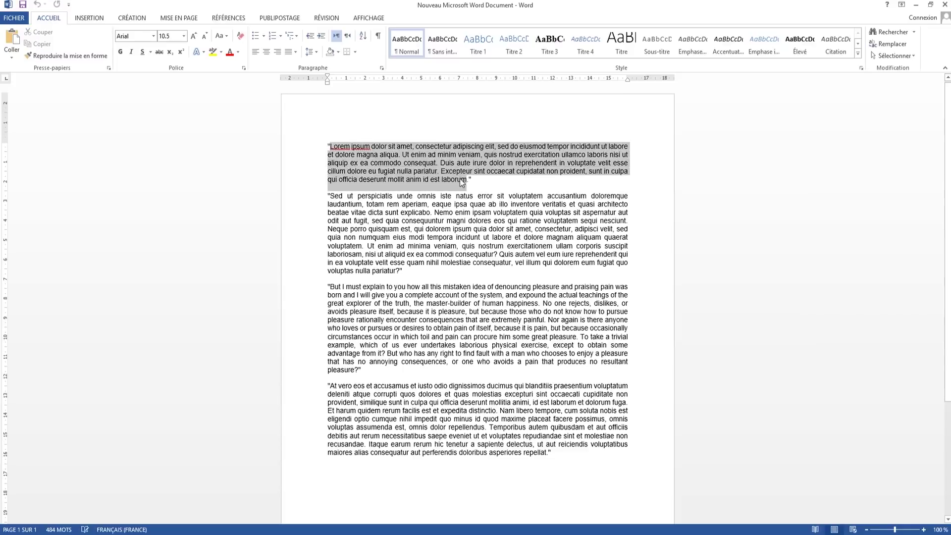
pyautogui.rightClick(458, 182)
pyautogui.click(474, 192)
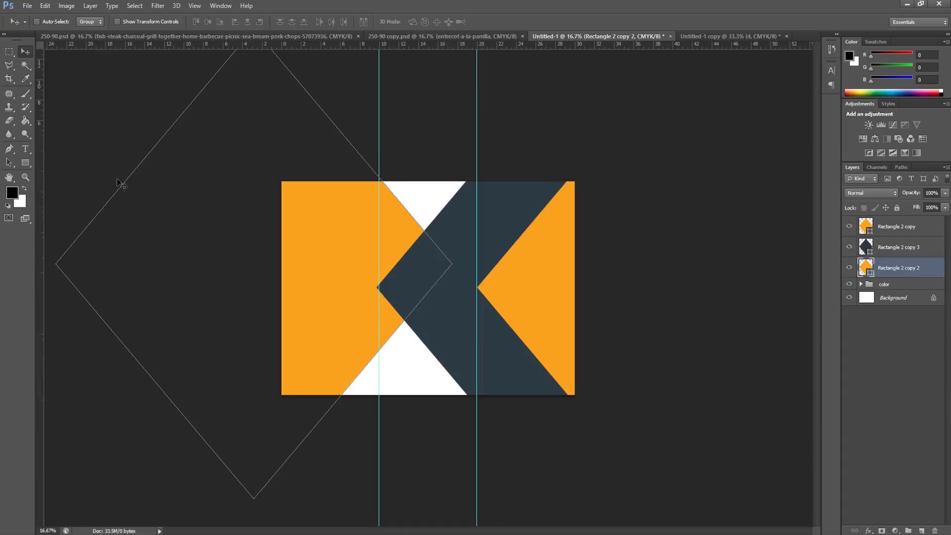
# Paste the Lorem paragraph as 10 pt text in a box in the upper left panel
pyautogui.click(24, 178)
pyautogui.click(330, 283)
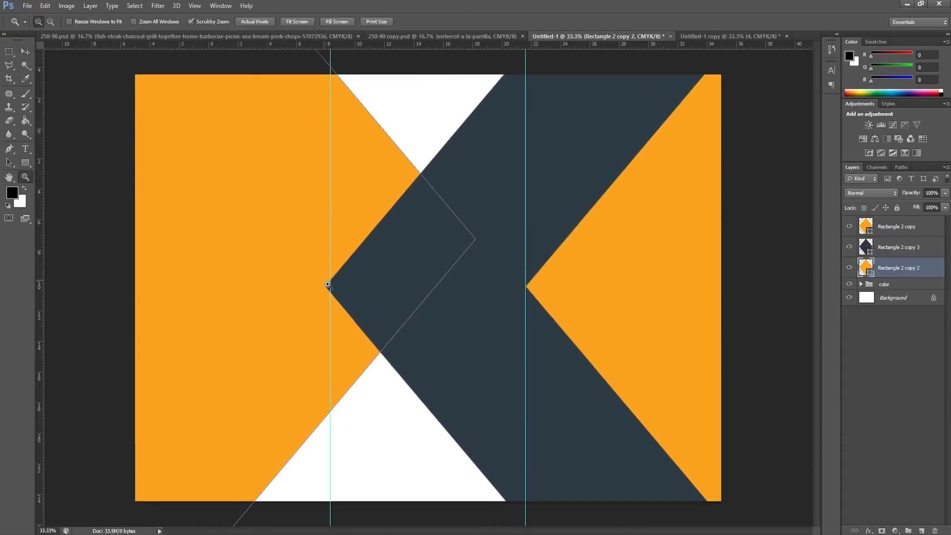
pyautogui.click(898, 229)
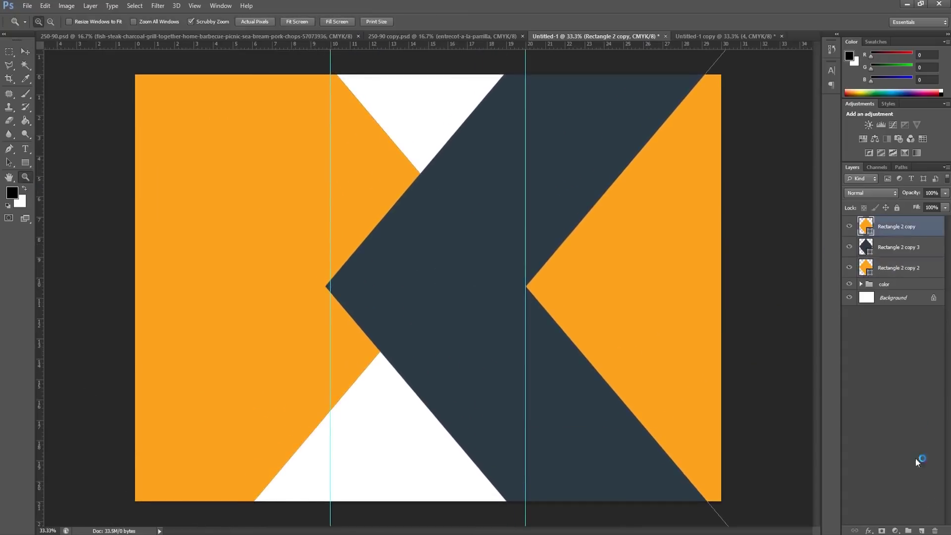
pyautogui.click(921, 530)
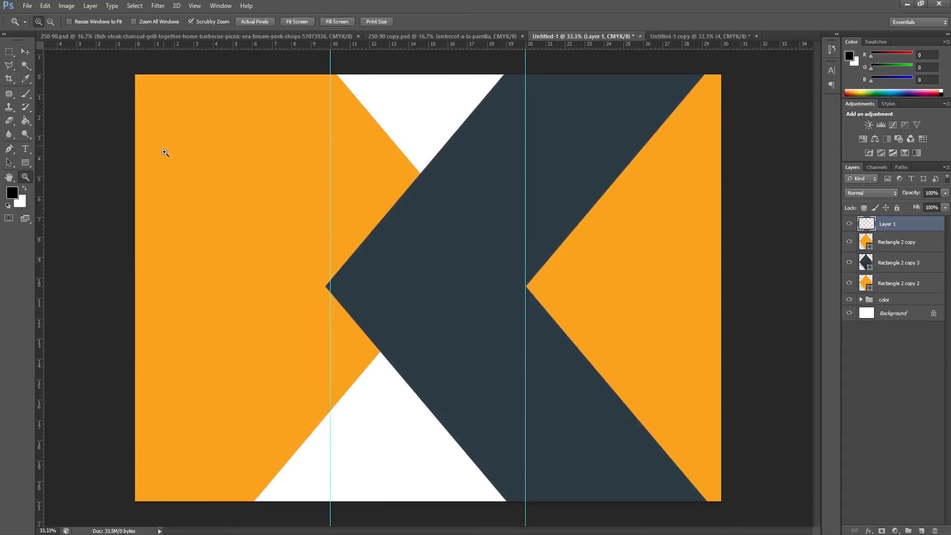
pyautogui.click(25, 148)
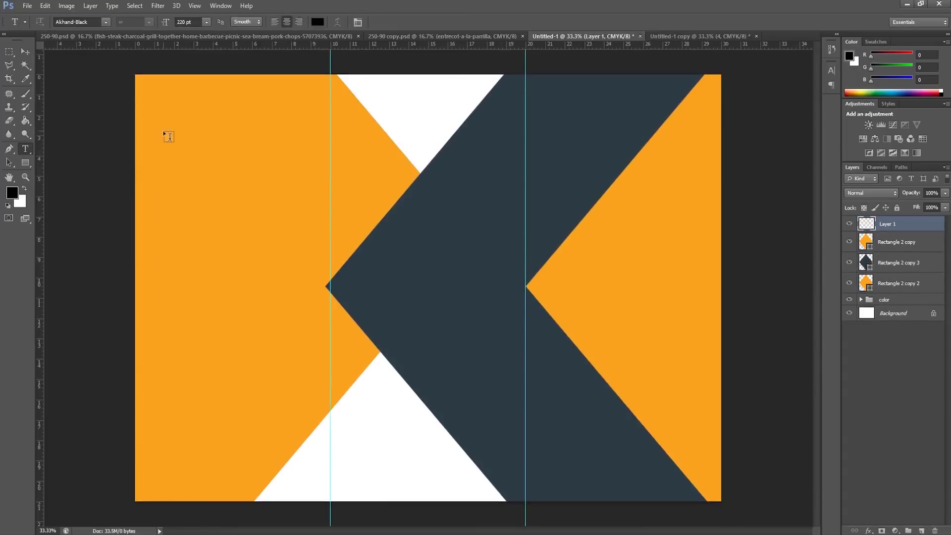
pyautogui.moveTo(157, 119); pyautogui.dragTo(316, 236)
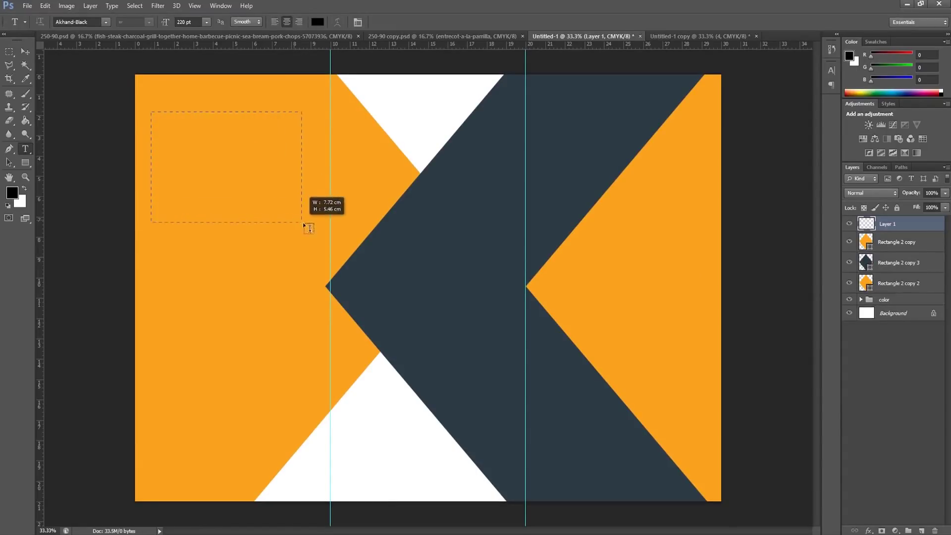
pyautogui.click(206, 21)
pyautogui.click(208, 82)
pyautogui.rightClick(231, 118)
pyautogui.click(268, 159)
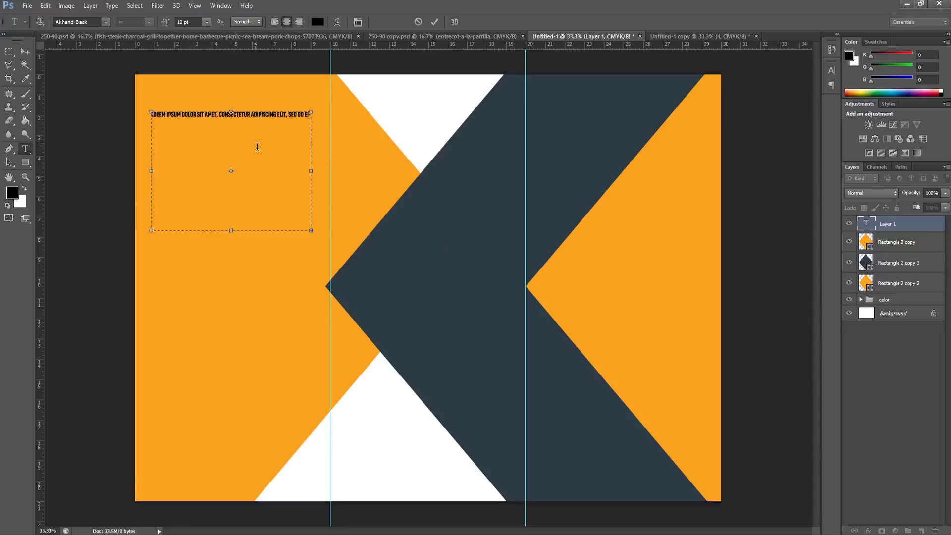
# Format the paragraph as Arial with All Caps off, Auto leading and Justify Last Left
pyautogui.tripleClick(256, 145)
pyautogui.click(97, 22)
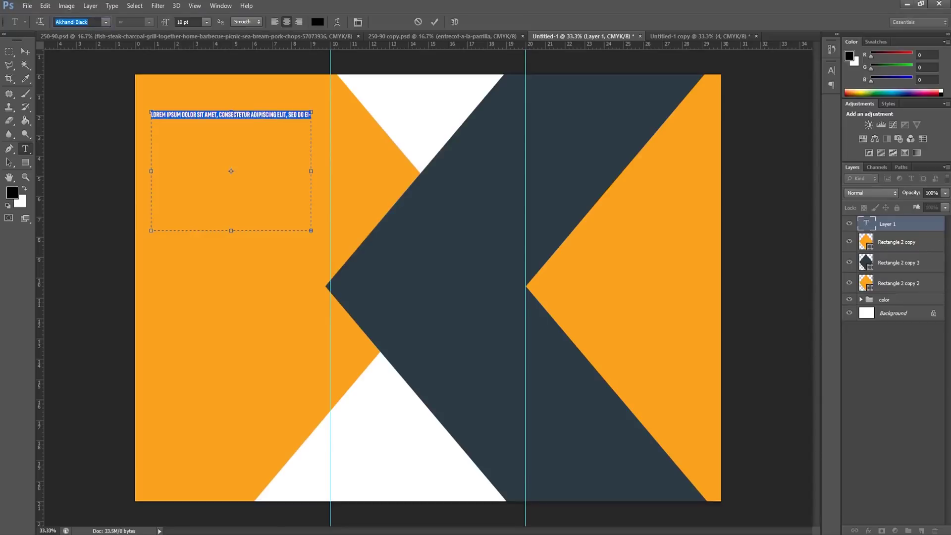
pyautogui.write('Arial')
pyautogui.press('Return')
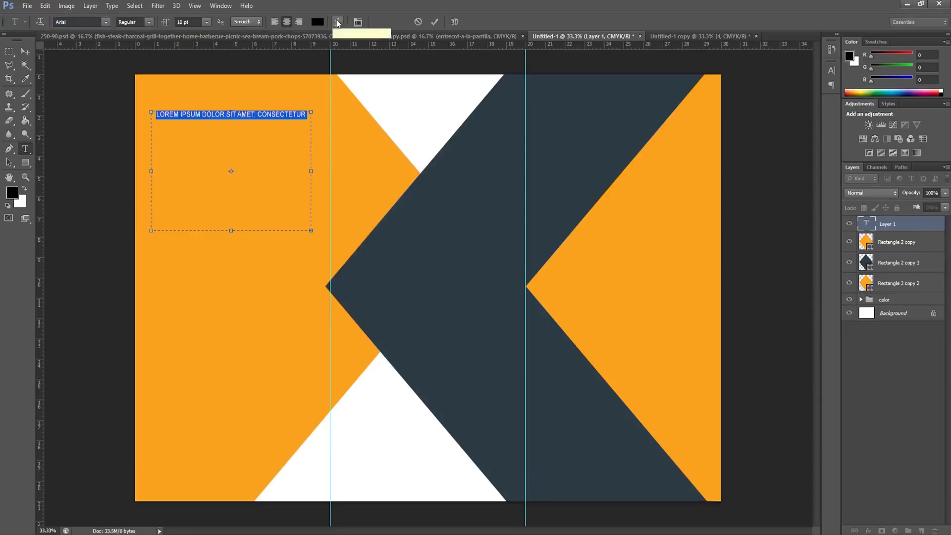
pyautogui.click(358, 22)
pyautogui.click(749, 144)
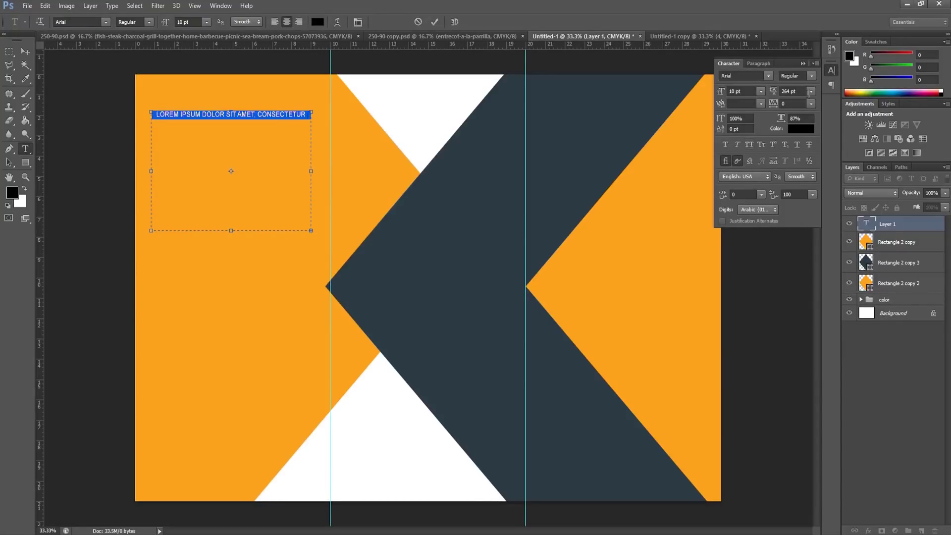
pyautogui.click(810, 91)
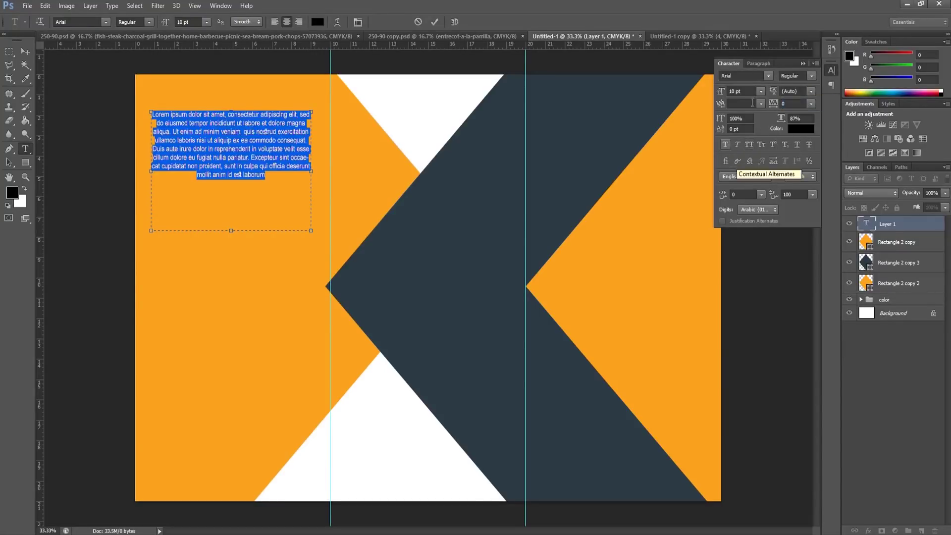
pyautogui.click(758, 64)
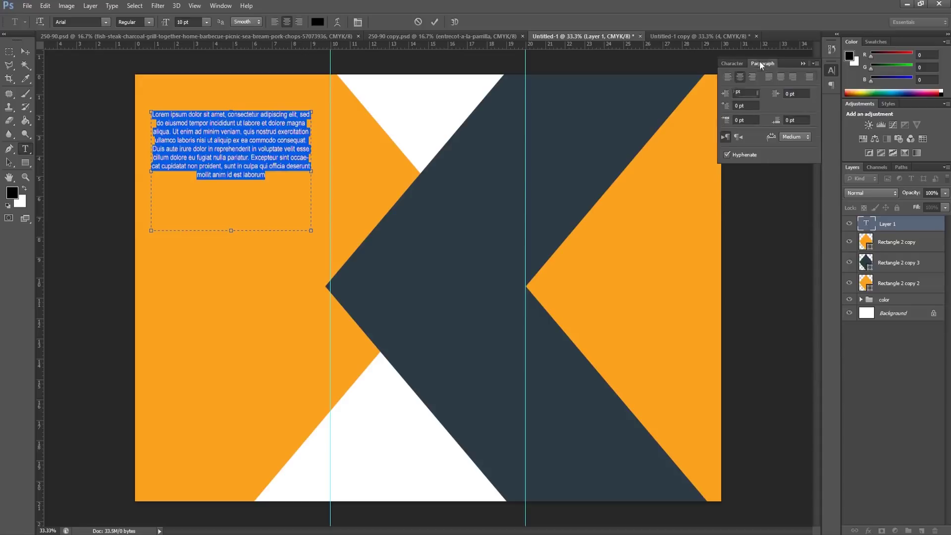
pyautogui.click(728, 77)
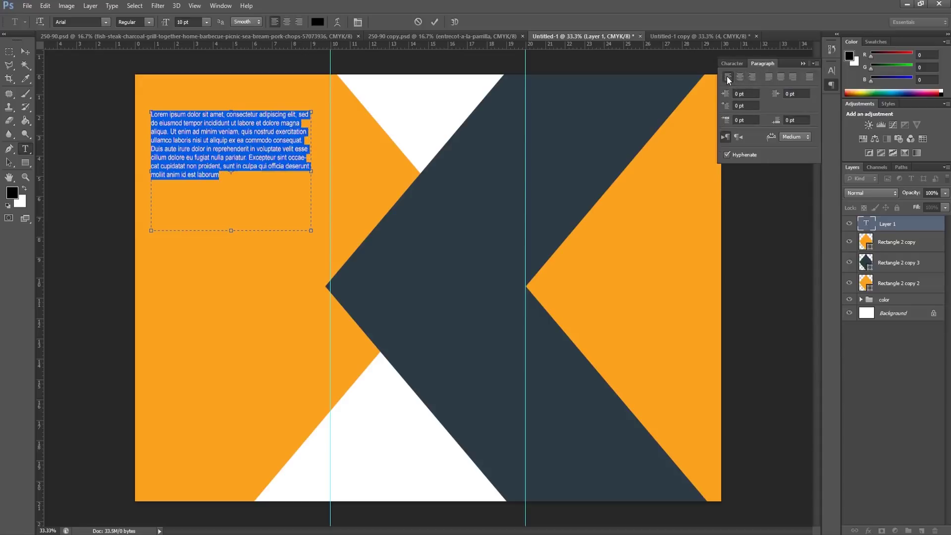
pyautogui.click(769, 77)
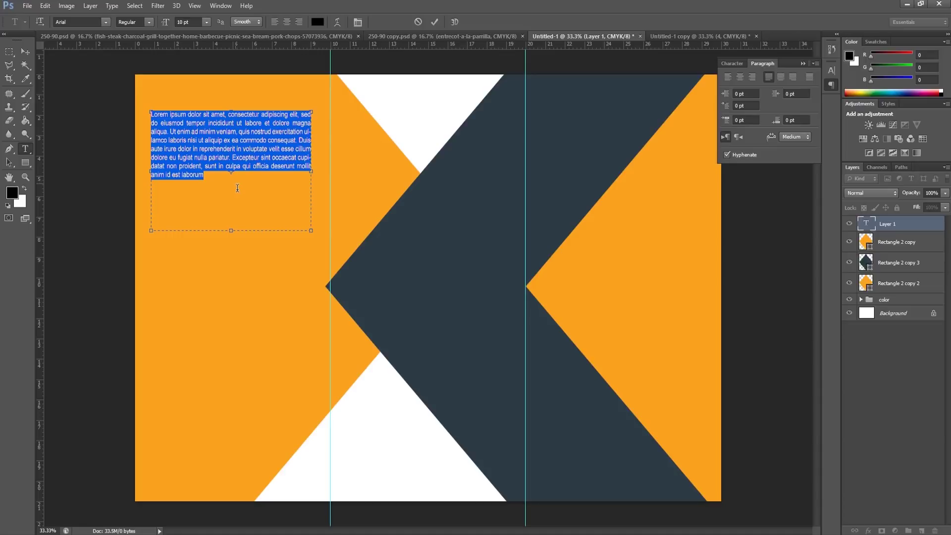
pyautogui.click(25, 51)
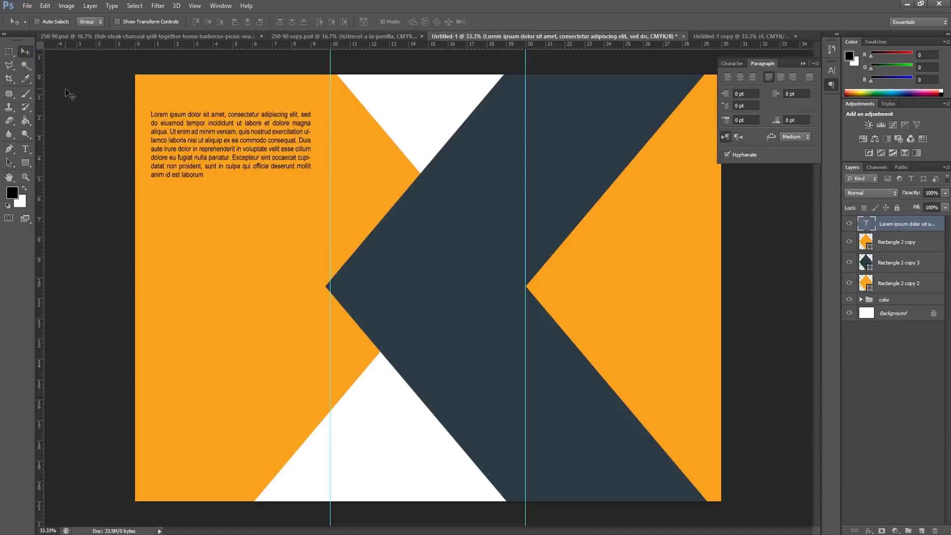
# Make the left-panel Lorem paragraph text white
pyautogui.doubleClick(866, 223)
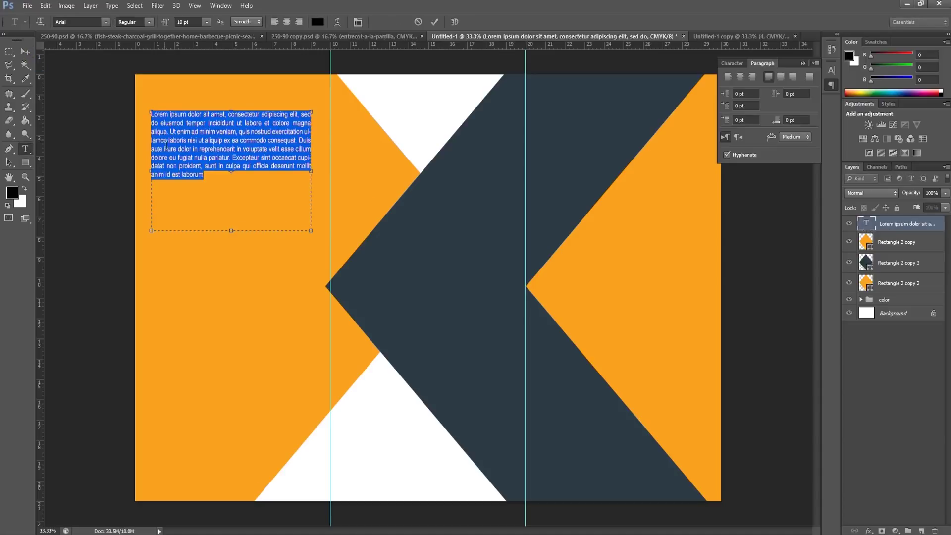
pyautogui.click(29, 186)
pyautogui.click(180, 176)
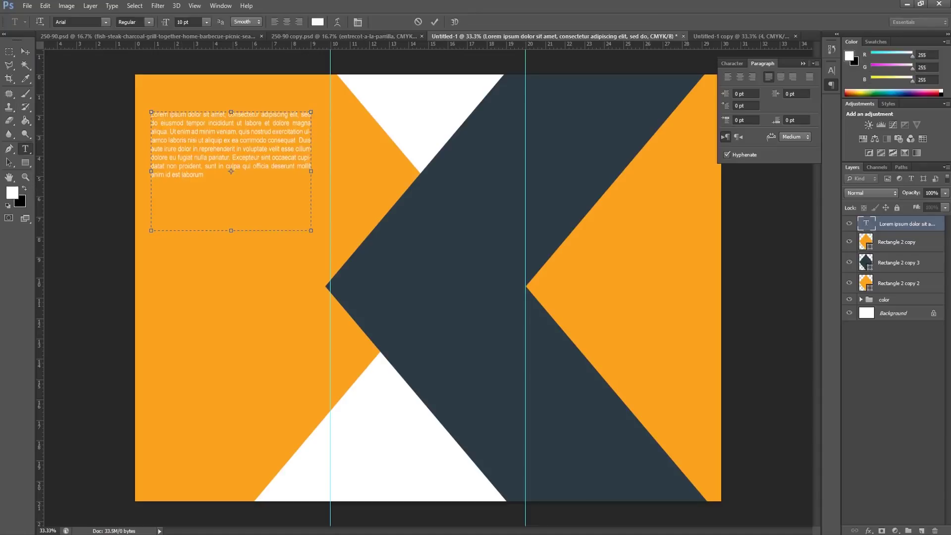
pyautogui.click(24, 51)
# Try recolouring the paragraph with navy sampled from the chevron, and nudge it lower
pyautogui.doubleClick(867, 223)
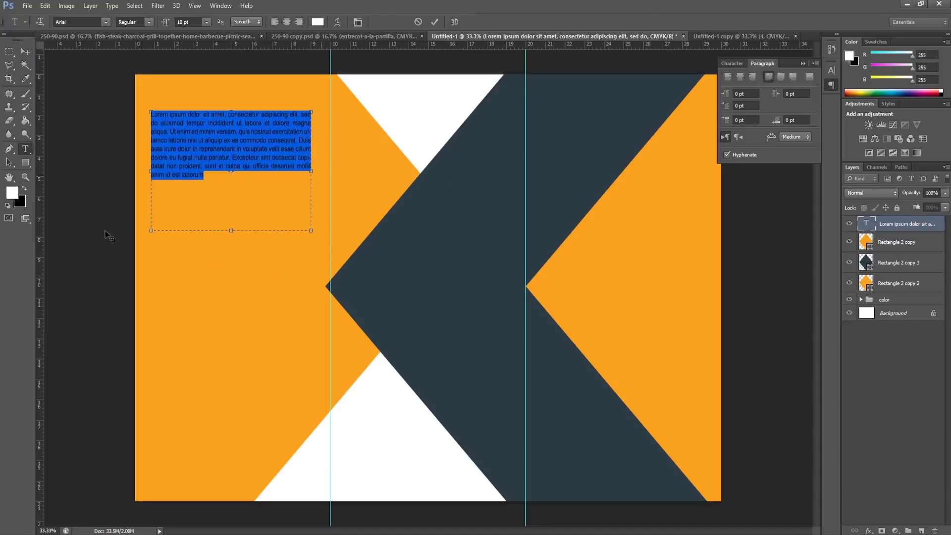
pyautogui.click(13, 192)
pyautogui.click(605, 266)
pyautogui.click(878, 132)
pyautogui.click(261, 124)
pyautogui.click(25, 51)
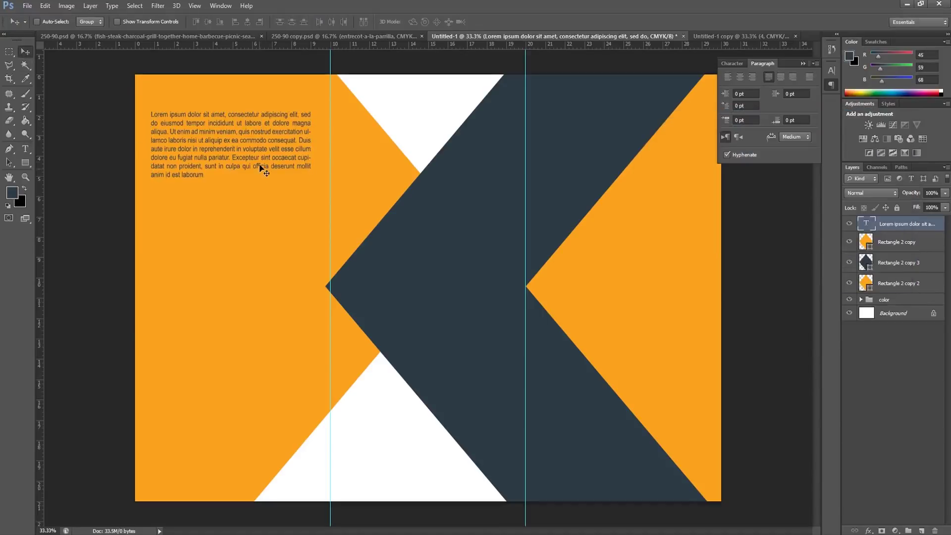
pyautogui.moveTo(260, 167); pyautogui.dragTo(261, 170)
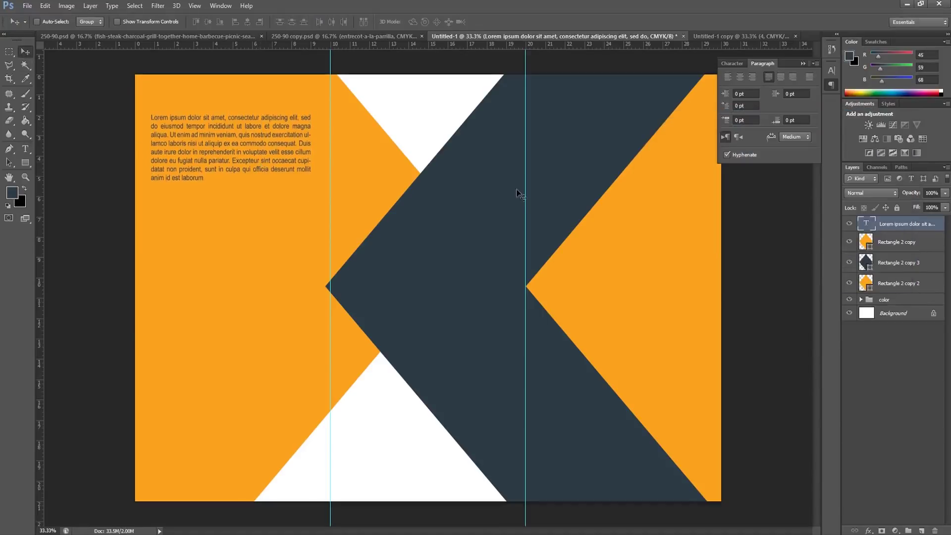
# Restore the paragraph to white and Alt-drag a duplicate below the original
pyautogui.doubleClick(866, 224)
pyautogui.click(7, 206)
pyautogui.click(24, 188)
pyautogui.click(25, 51)
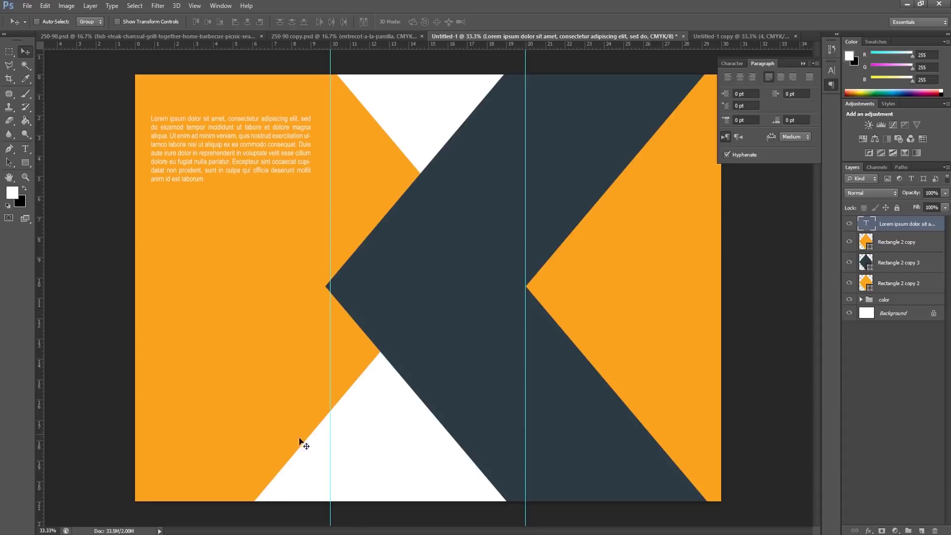
pyautogui.moveTo(249, 165); pyautogui.dragTo(251, 273)
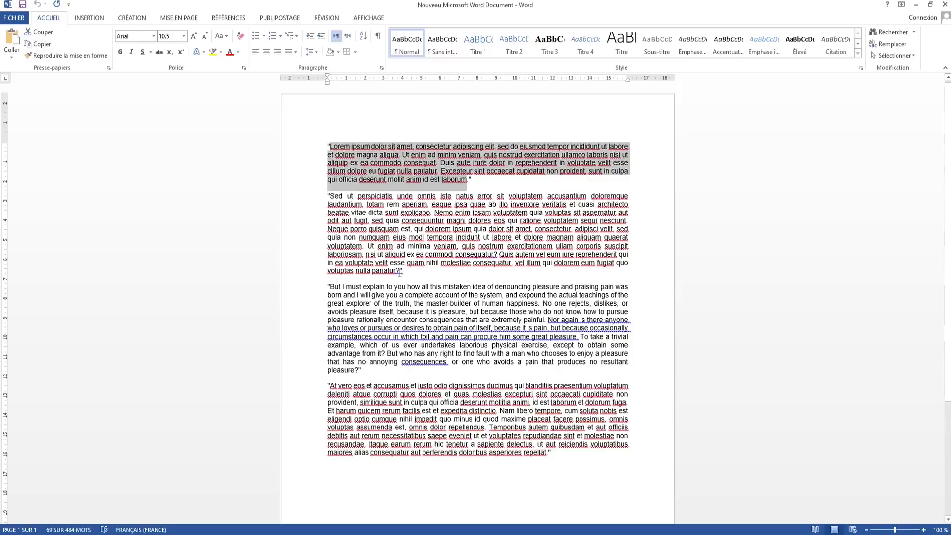
# Select the 'Sed ut perspiciatis' paragraph in Word and copy it, redoing the selection once
pyautogui.moveTo(401, 272); pyautogui.dragTo(331, 197)
pyautogui.rightClick(332, 200)
pyautogui.click(361, 246)
pyautogui.click(461, 253)
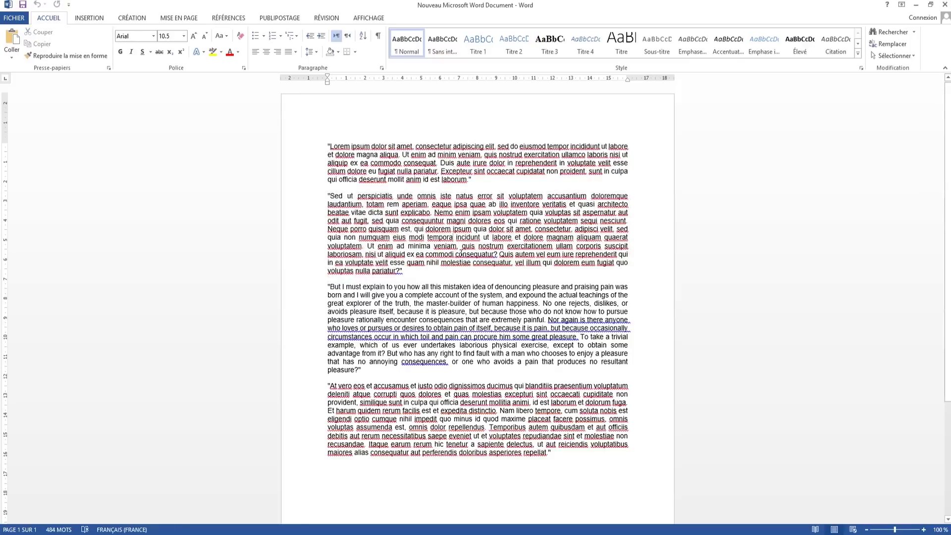
pyautogui.moveTo(462, 250); pyautogui.dragTo(332, 197)
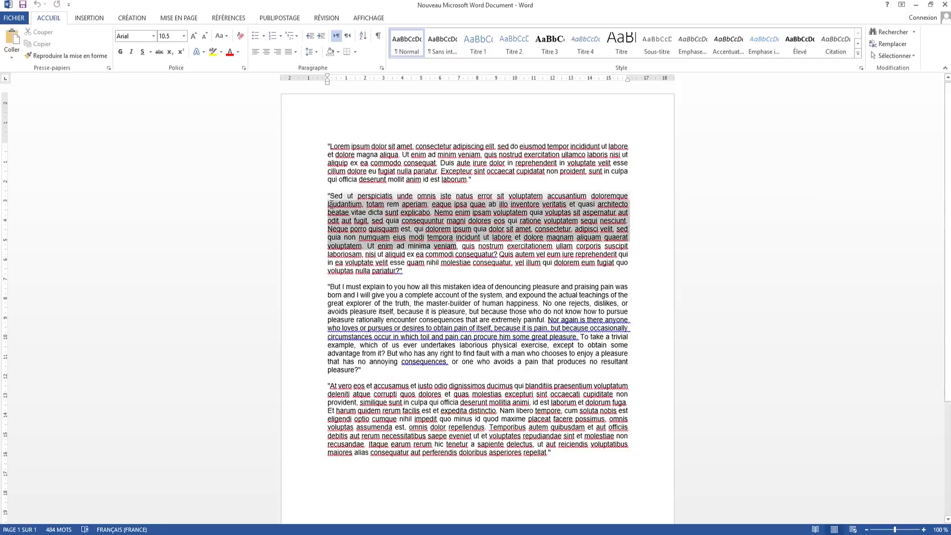
pyautogui.rightClick(333, 199)
pyautogui.click(347, 214)
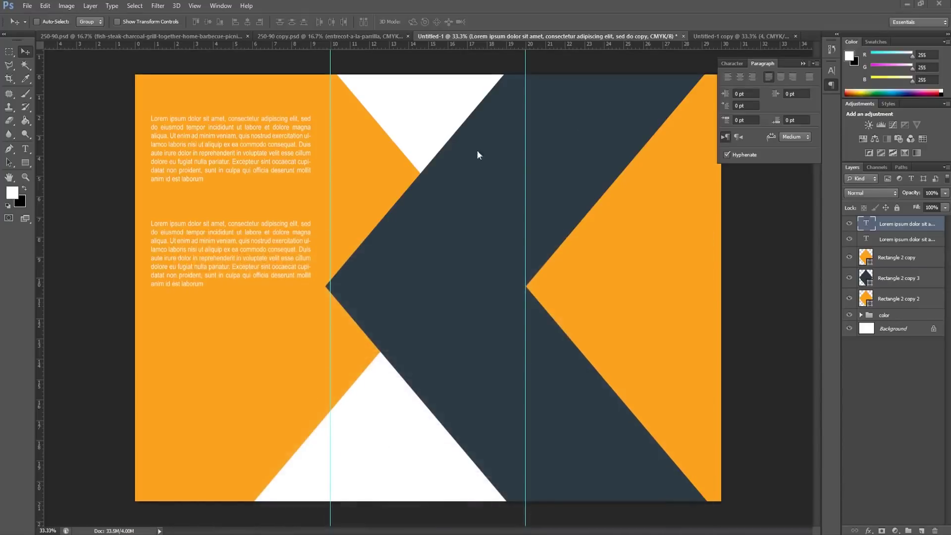
# Paste the 'Sed ut perspiciatis' paragraph into the duplicate text block, then select 'But I must explain to you how' in Word
pyautogui.press('t')
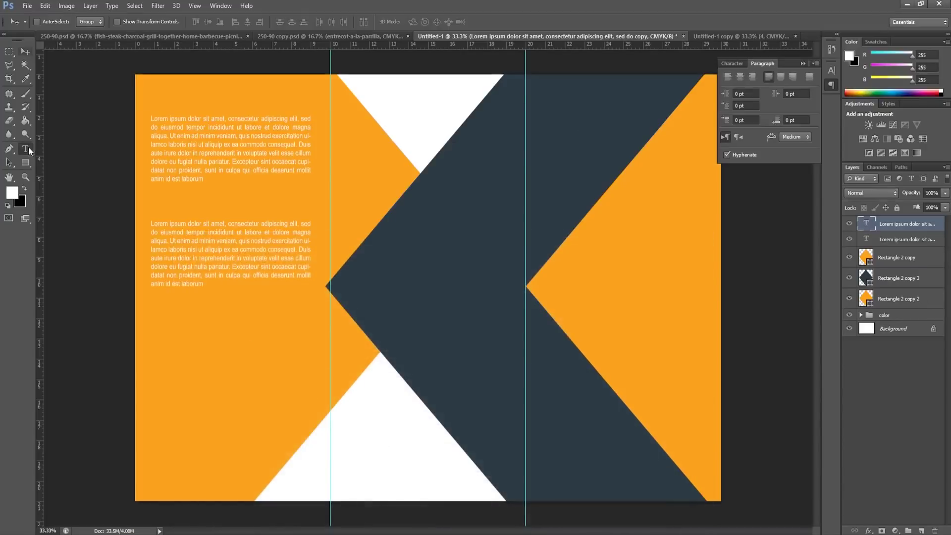
pyautogui.click(241, 268)
pyautogui.moveTo(234, 354)
pyautogui.mouseDown()
pyautogui.moveTo(234, 381)
pyautogui.moveTo(123, 215)
pyautogui.mouseUp()
pyautogui.rightClick(207, 269)
pyautogui.click(234, 314)
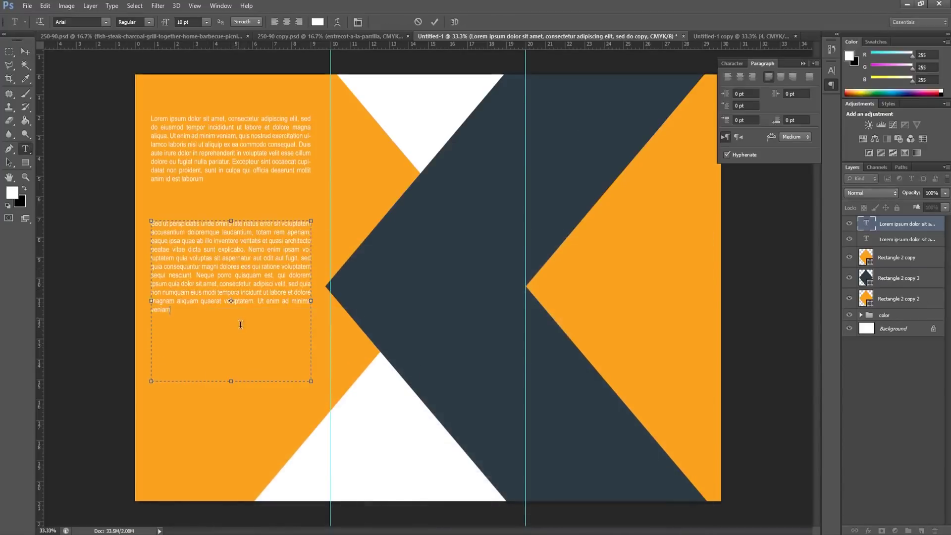
pyautogui.click(25, 52)
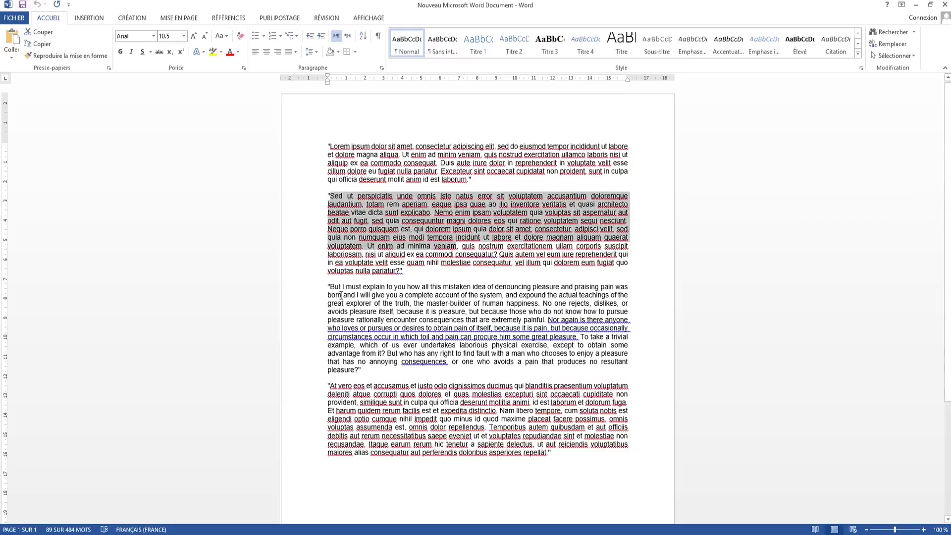
pyautogui.moveTo(330, 287); pyautogui.dragTo(445, 294)
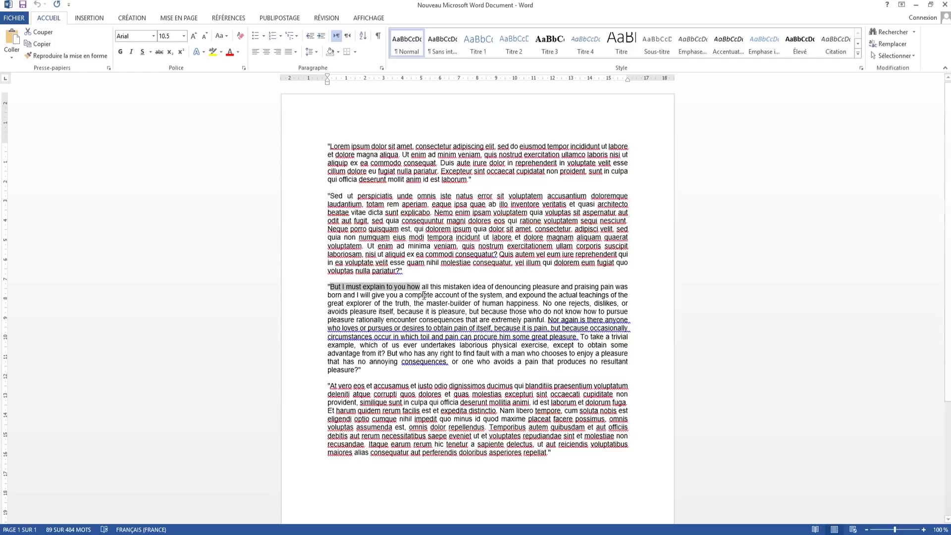
# Copy 'But I must explain to you how' and paste it as a heading above the second paragraph
pyautogui.rightClick(413, 290)
pyautogui.click(431, 307)
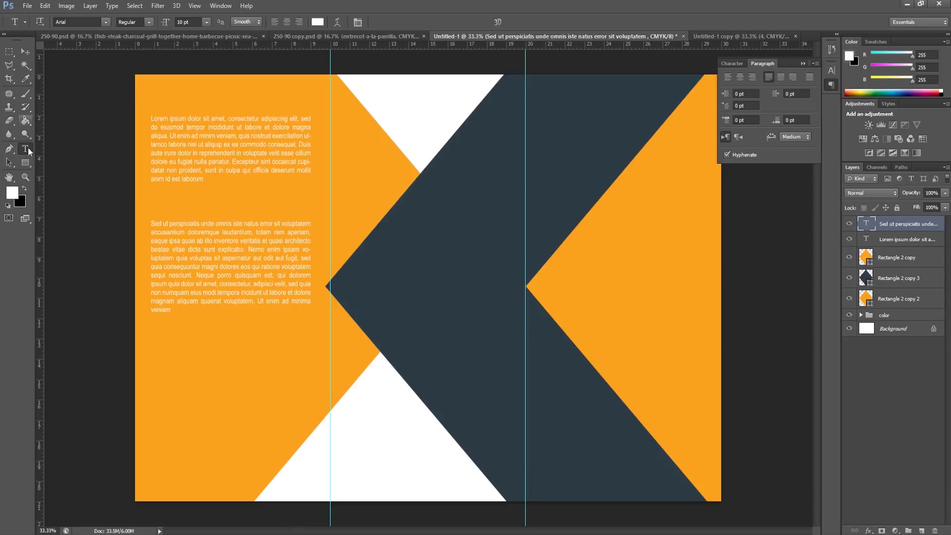
pyautogui.click(163, 210)
pyautogui.rightClick(163, 208)
pyautogui.click(190, 248)
# Set the heading in Impact at 15 pt and shift it slightly left and down
pyautogui.tripleClick(187, 208)
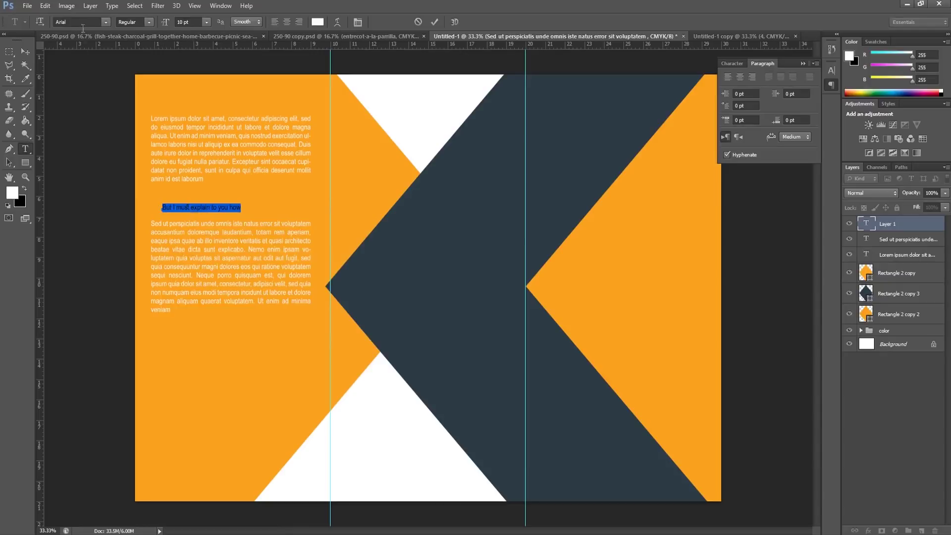
pyautogui.write('Impact')
pyautogui.press('Return')
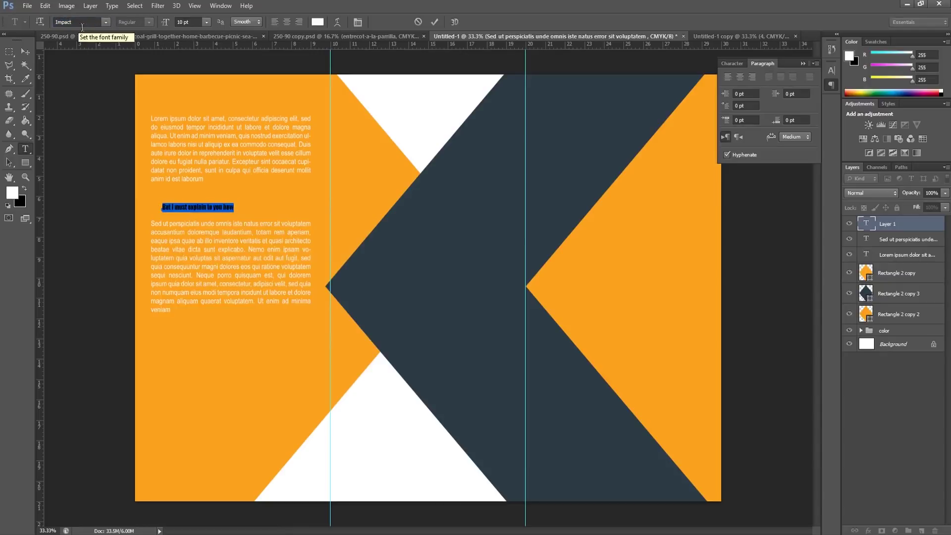
pyautogui.click(179, 22)
pyautogui.press('Up')
pyautogui.press('Up')
pyautogui.press('Up')
pyautogui.press('Up')
pyautogui.press('Up')
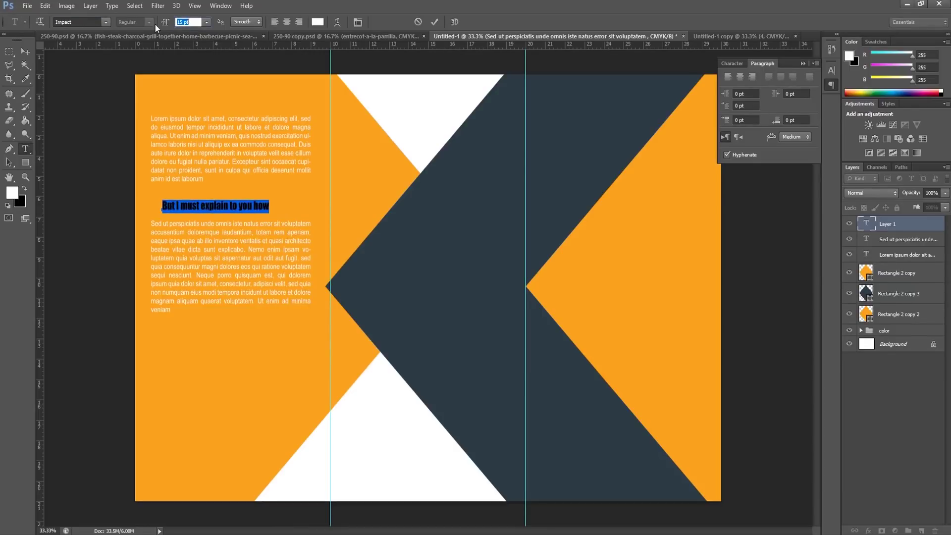
pyautogui.hotkey('ctrl', 'Return')
pyautogui.moveTo(251, 208); pyautogui.dragTo(242, 213)
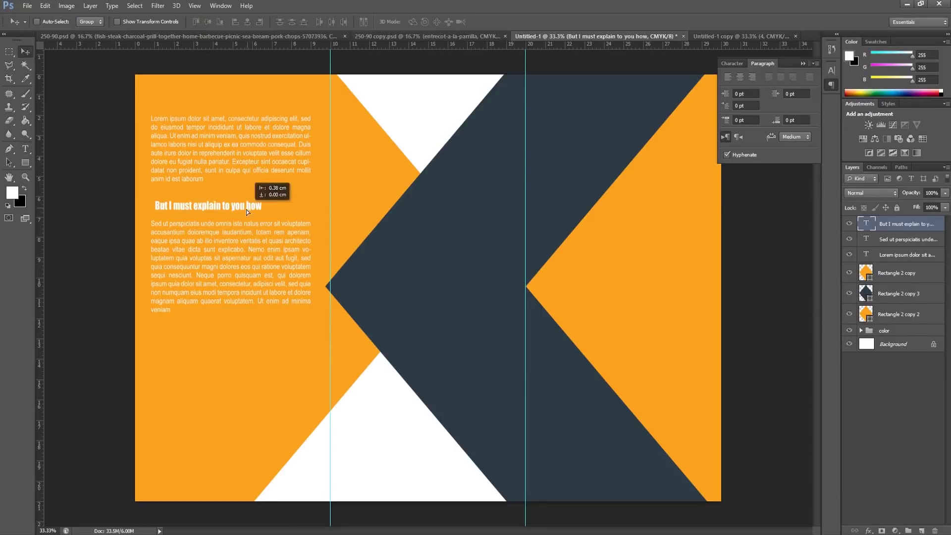
# Colour the heading navy sampled from the chevron and duplicate it above the first paragraph
pyautogui.press('t')
pyautogui.press('Return')
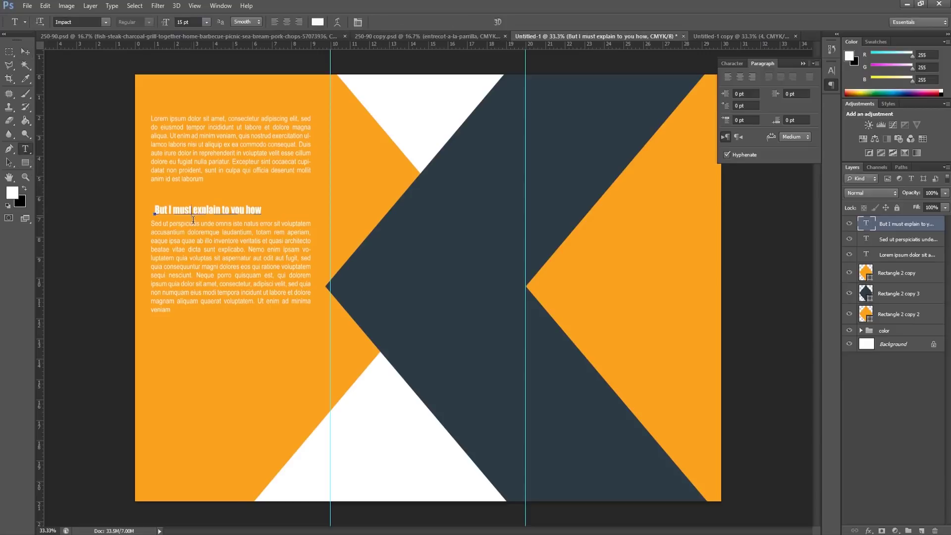
pyautogui.click(12, 194)
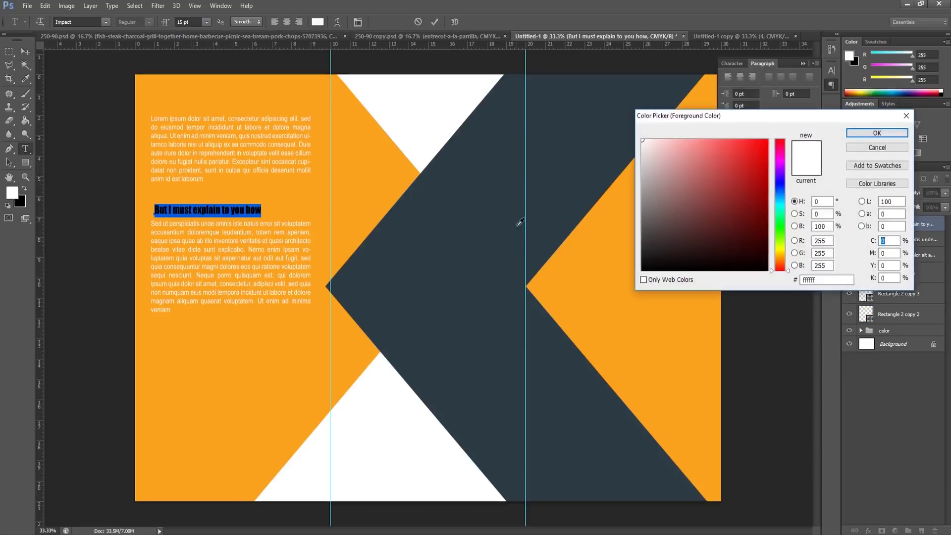
pyautogui.click(520, 222)
pyautogui.click(877, 133)
pyautogui.click(25, 52)
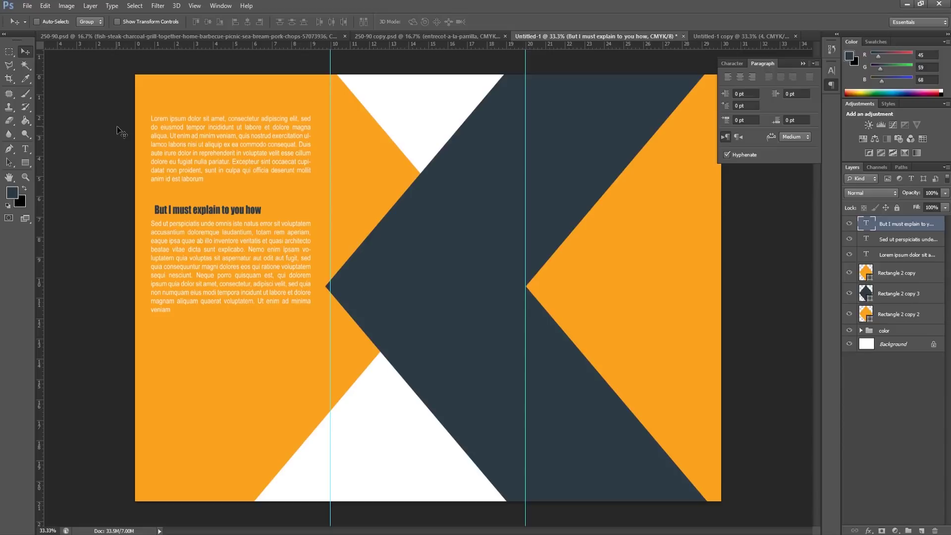
pyautogui.moveTo(217, 211); pyautogui.dragTo(218, 107)
pyautogui.click(25, 148)
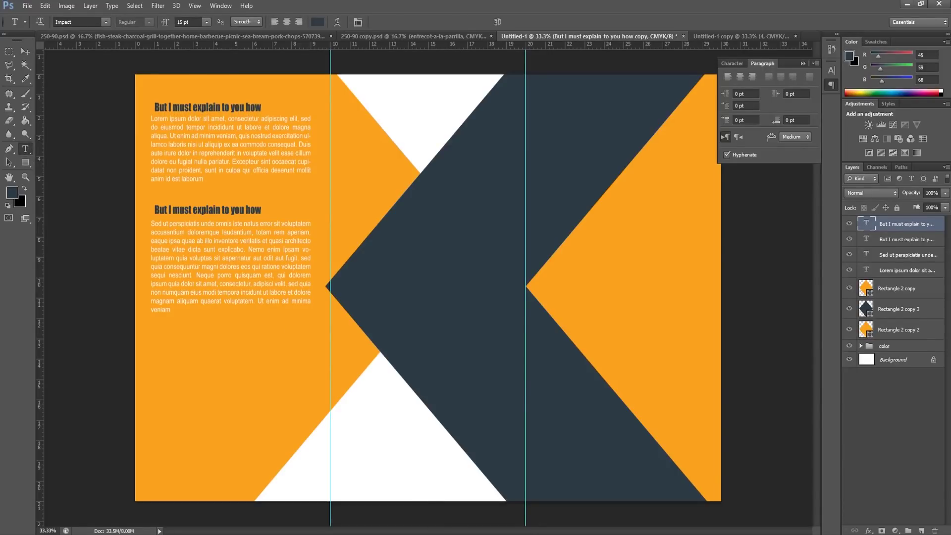
# Copy 'At vero eos et accusamus et iusto' from Word and paste it over the second heading
pyautogui.hotkey('alt', 'Tab')
pyautogui.moveTo(330, 386); pyautogui.dragTo(428, 386)
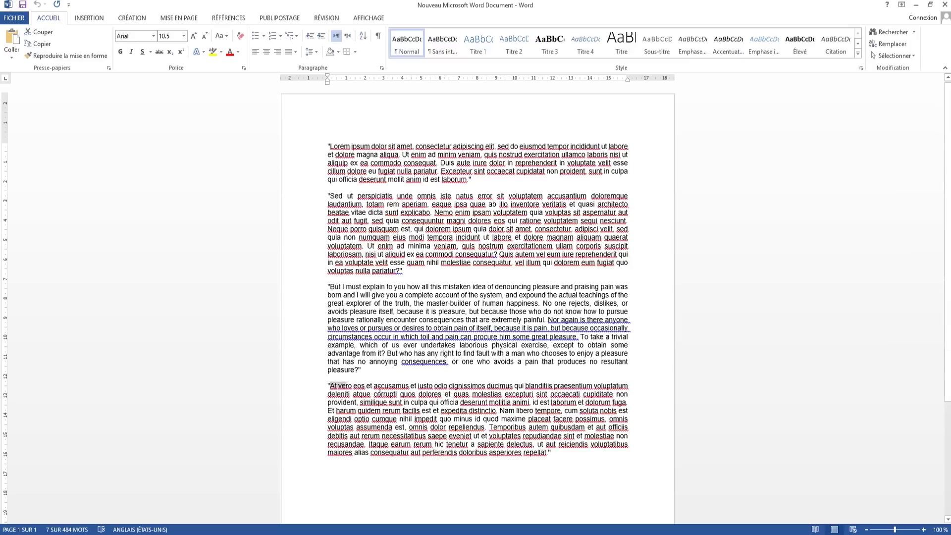
pyautogui.rightClick(427, 387)
pyautogui.click(449, 254)
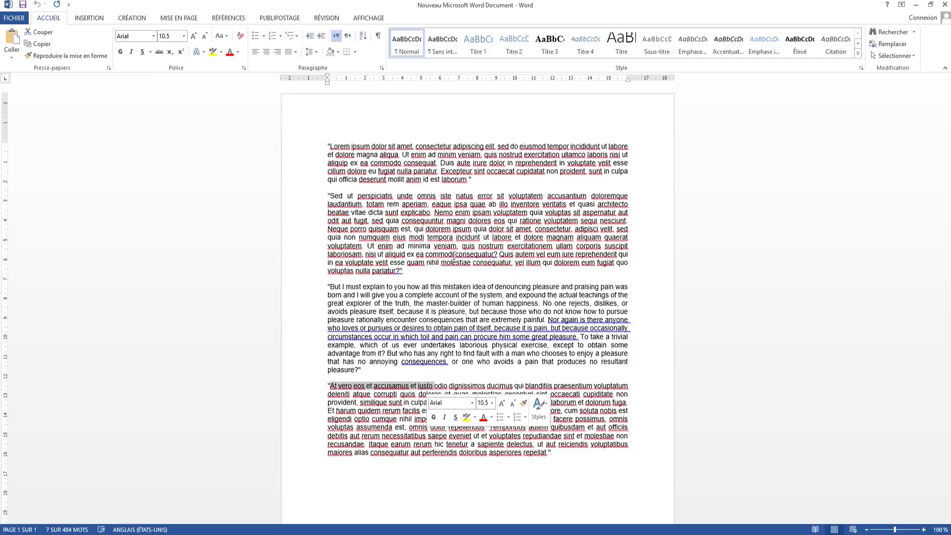
pyautogui.hotkey('alt', 'Tab')
pyautogui.tripleClick(194, 214)
pyautogui.rightClick(191, 209)
pyautogui.click(381, 237)
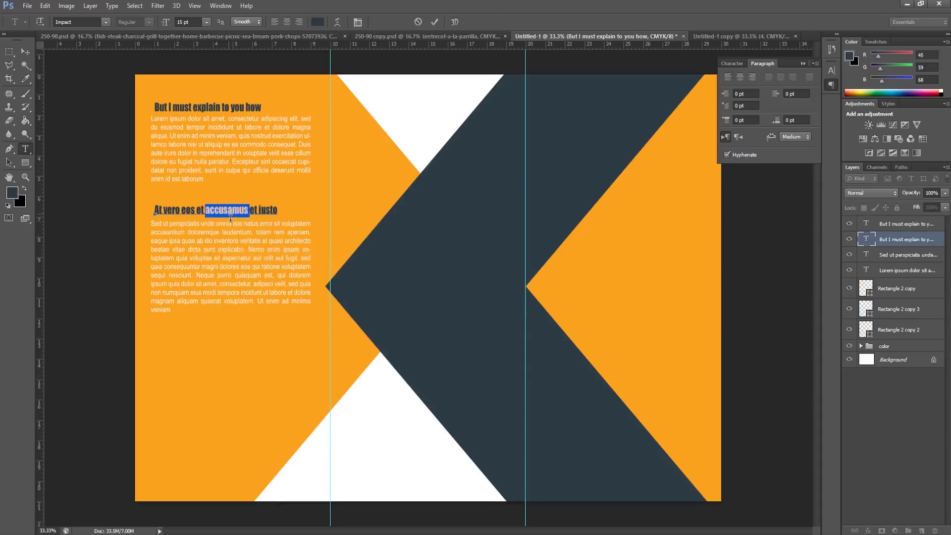
# Set the new second heading's font to Arial
pyautogui.tripleClick(227, 210)
pyautogui.write('Arial')
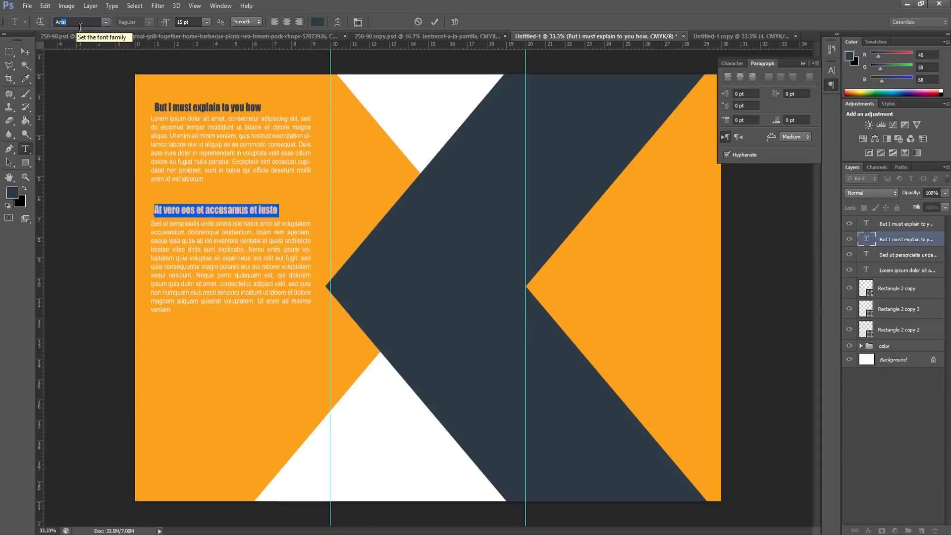
pyautogui.press('Return')
pyautogui.click(23, 51)
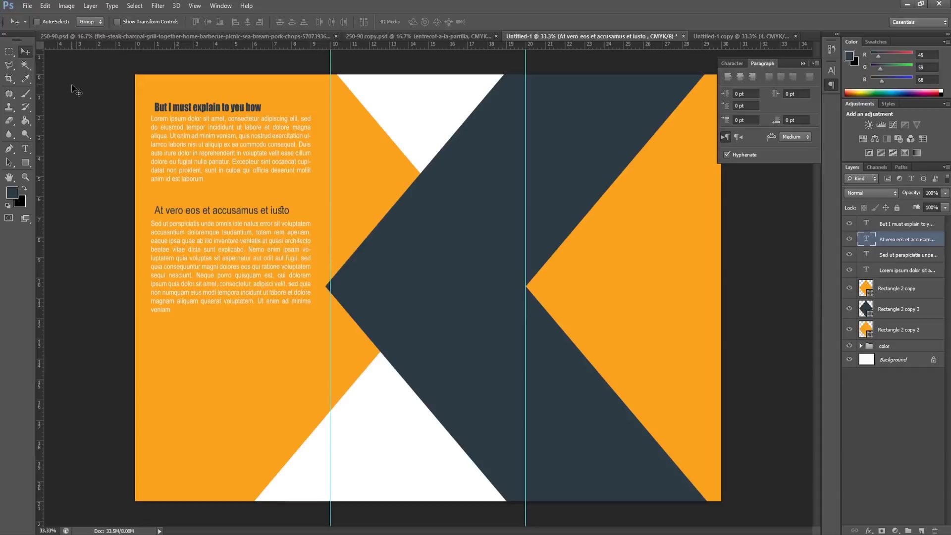
# Select the last lines of the Sed ut paragraph with the Type tool and commit
pyautogui.press('t')
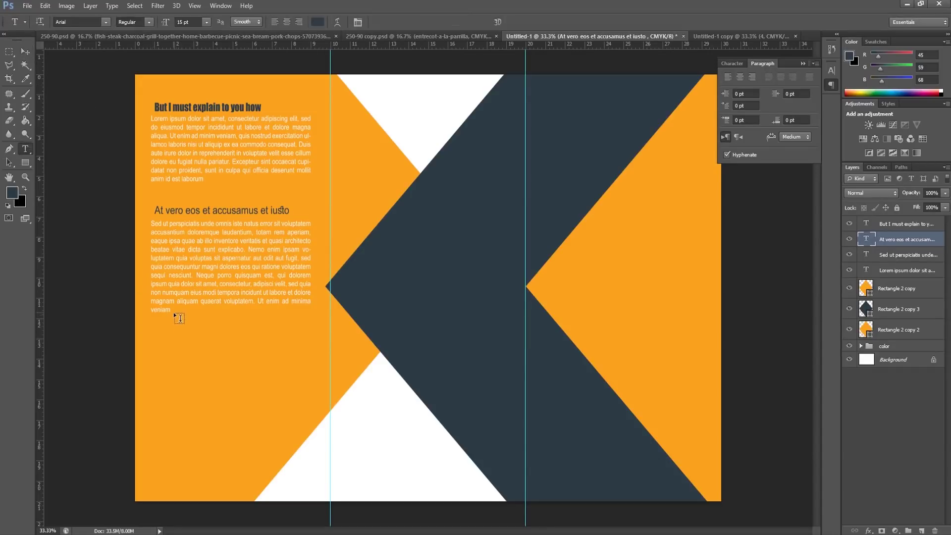
pyautogui.click(171, 312)
pyautogui.moveTo(172, 312); pyautogui.dragTo(152, 293)
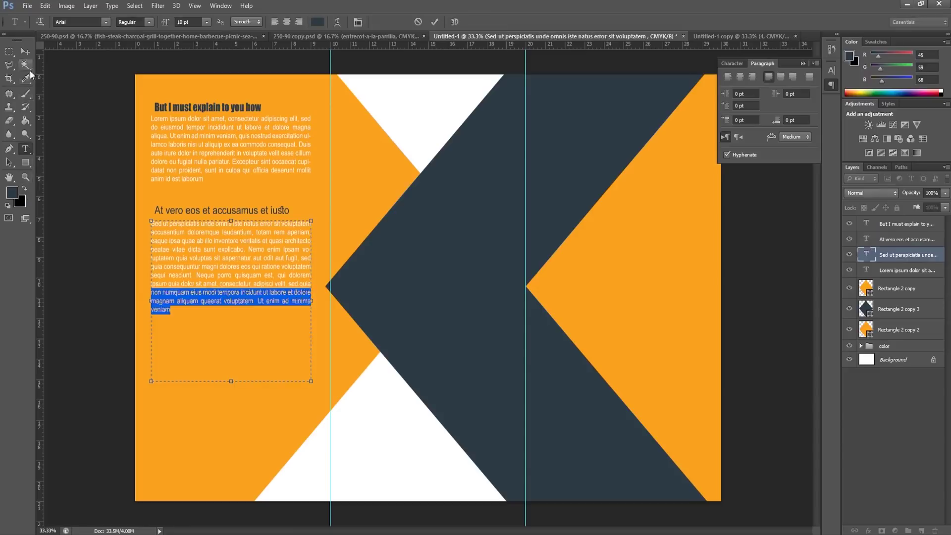
pyautogui.click(25, 51)
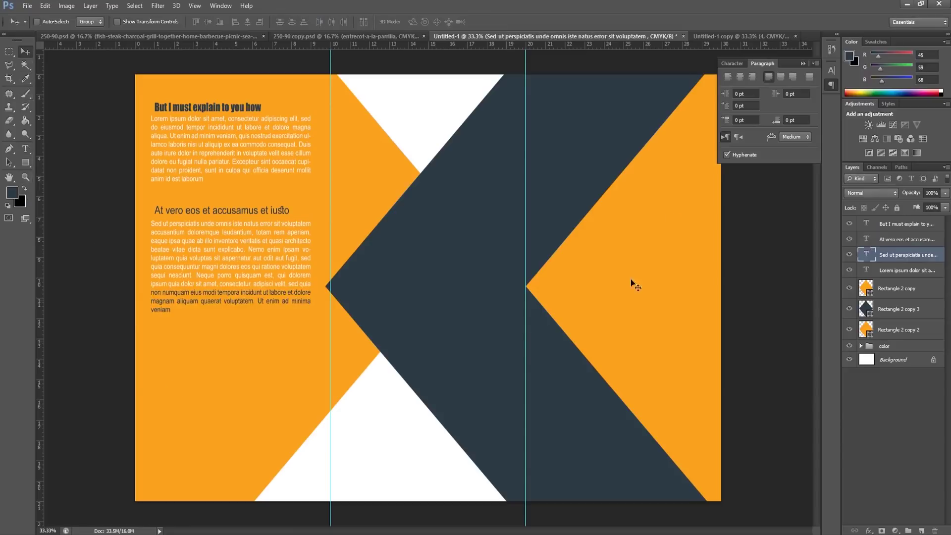
# Place the laptop office photo into the brochure over the right panel
pyautogui.rightClick(613, 306)
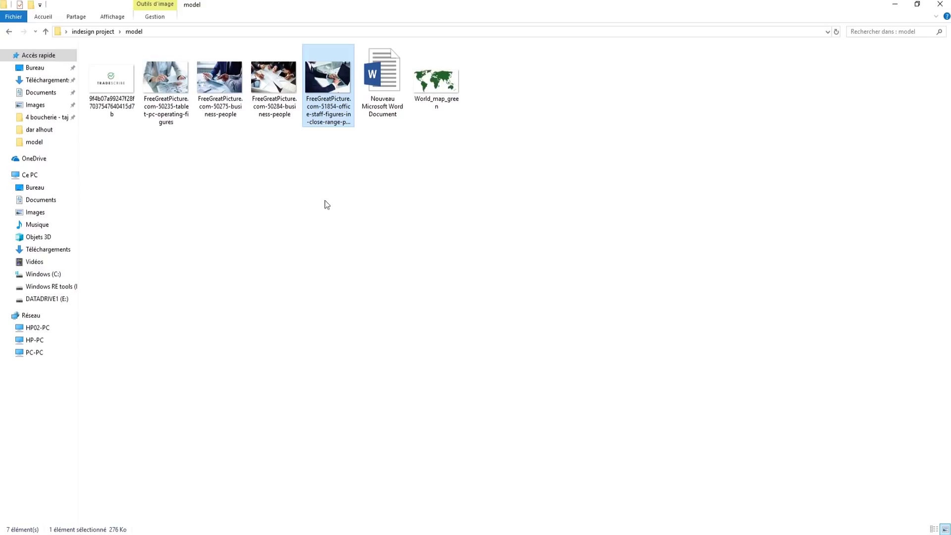
pyautogui.moveTo(329, 74); pyautogui.dragTo(560, 397)
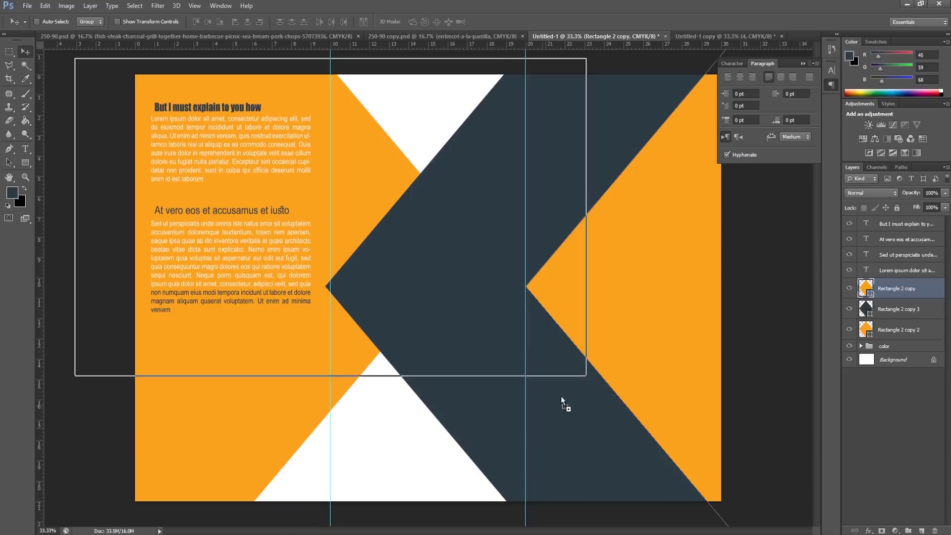
pyautogui.moveTo(495, 297); pyautogui.dragTo(650, 303)
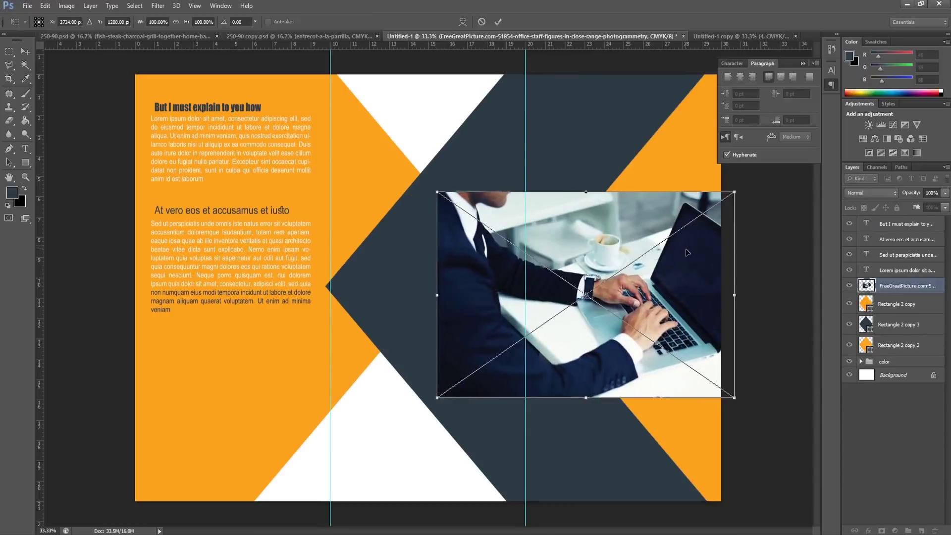
pyautogui.press('Return')
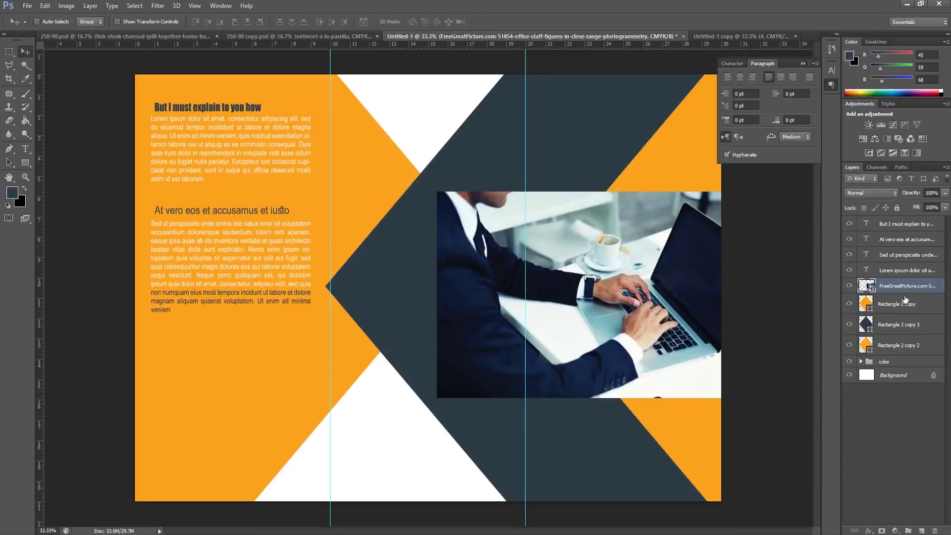
# Clip the photo to the right orange chevron, then enlarge and shift it to fill the shape
pyautogui.keyDown('alt'); pyautogui.click(899, 296); pyautogui.keyUp('alt')
pyautogui.hotkey('ctrl', 't')
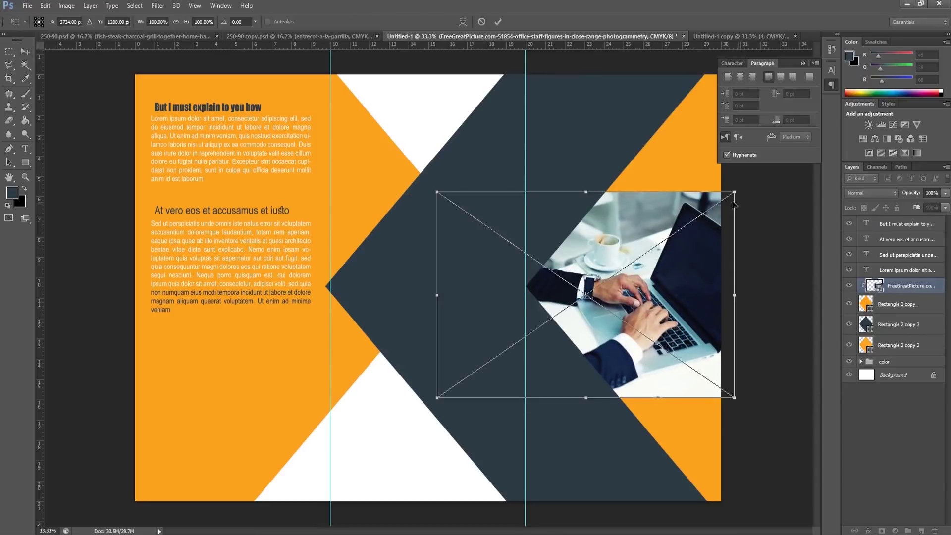
pyautogui.moveTo(734, 192)
pyautogui.mouseDown()
pyautogui.moveTo(853, 145)
pyautogui.moveTo(834, 179)
pyautogui.mouseUp()
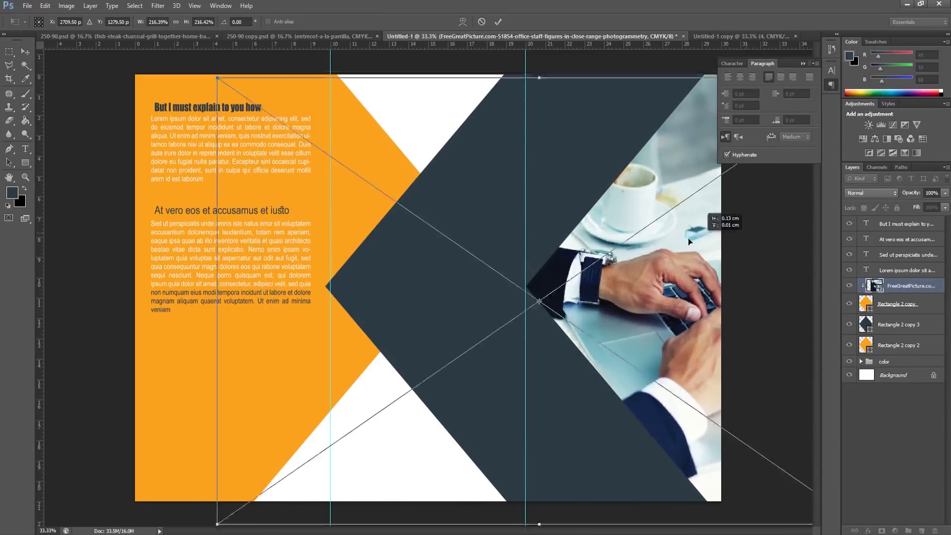
pyautogui.moveTo(688, 238); pyautogui.dragTo(620, 242)
pyautogui.press('Return')
pyautogui.press('t')
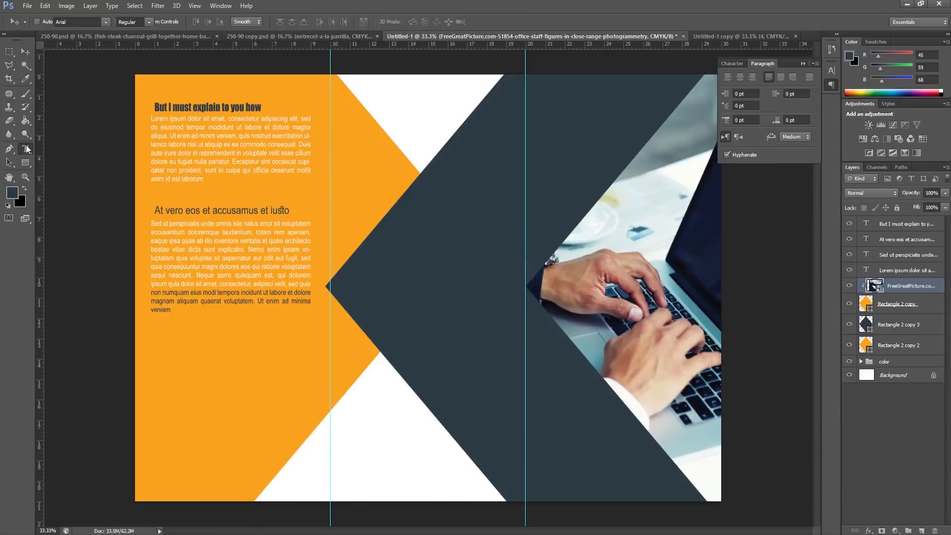
# Type the orange 43 pt heading 'BUSINESS COMPANE' on the right panel
pyautogui.click(183, 23)
pyautogui.write('43')
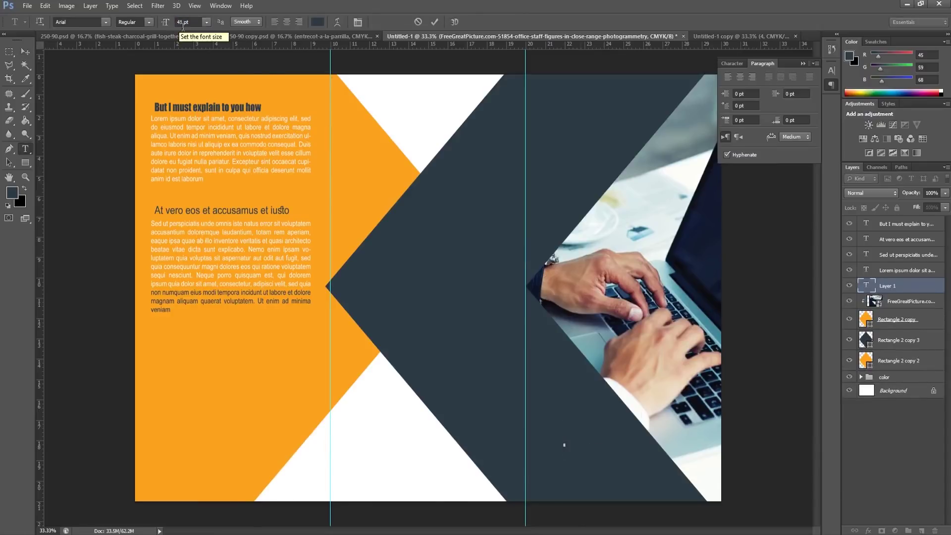
pyautogui.write('L')
pyautogui.doubleClick(573, 445)
pyautogui.click(12, 192)
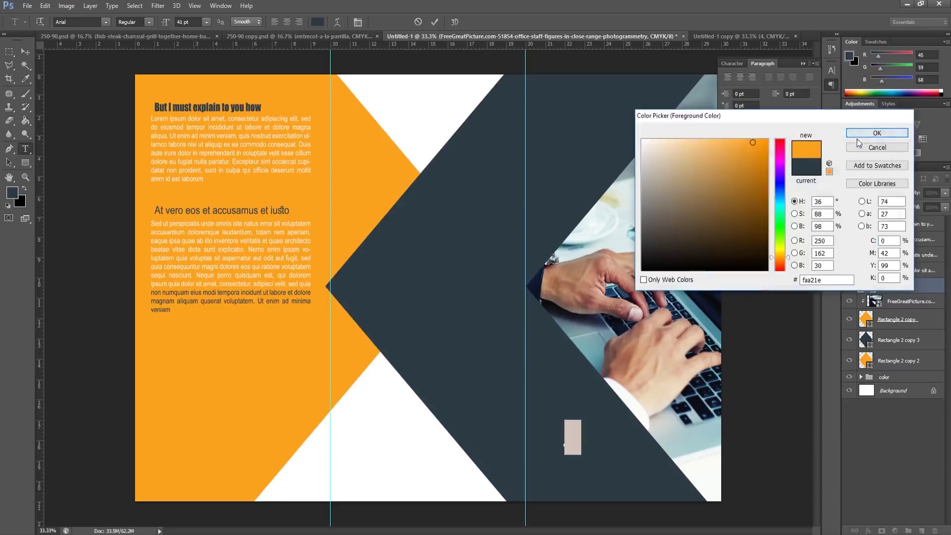
pyautogui.click(876, 133)
pyautogui.click(585, 444)
pyautogui.write('USINESS ')
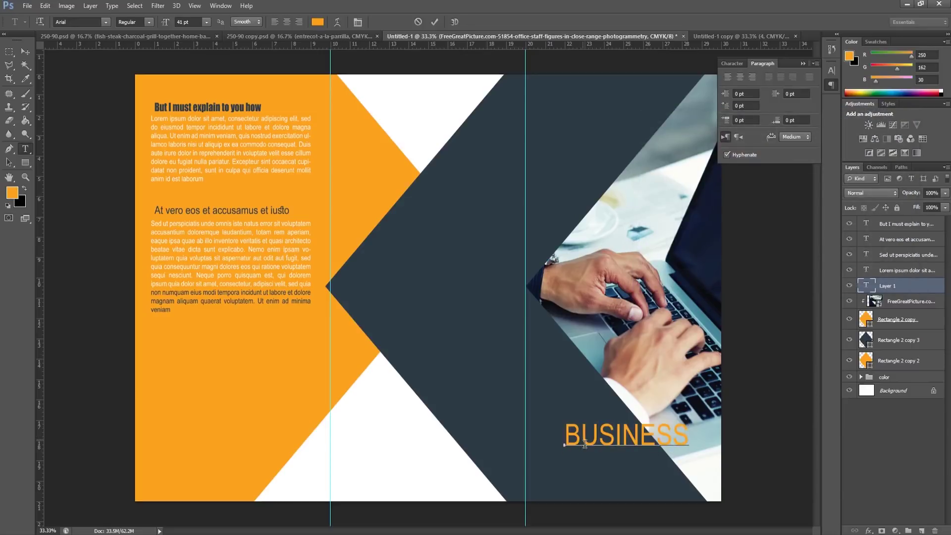
pyautogui.write('C')
pyautogui.write('OMPA')
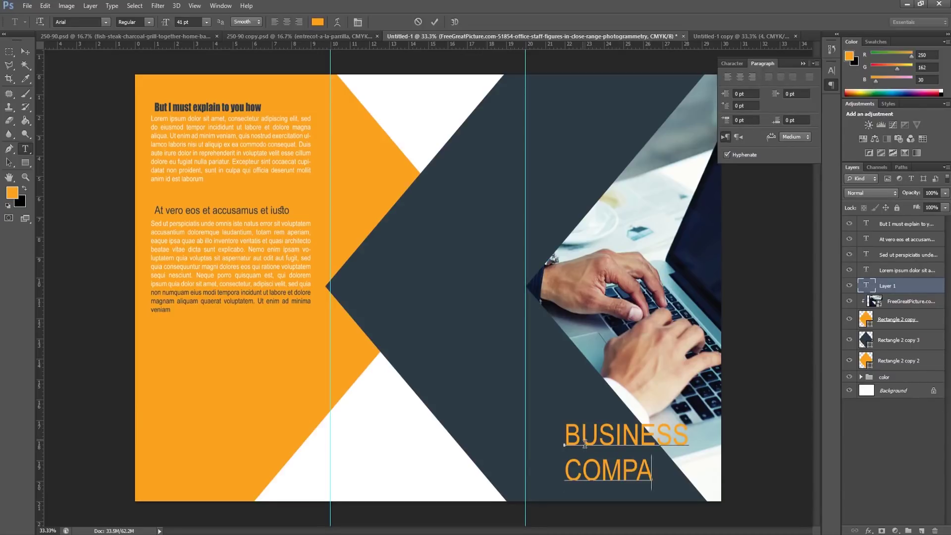
pyautogui.write('N')
pyautogui.write('E')
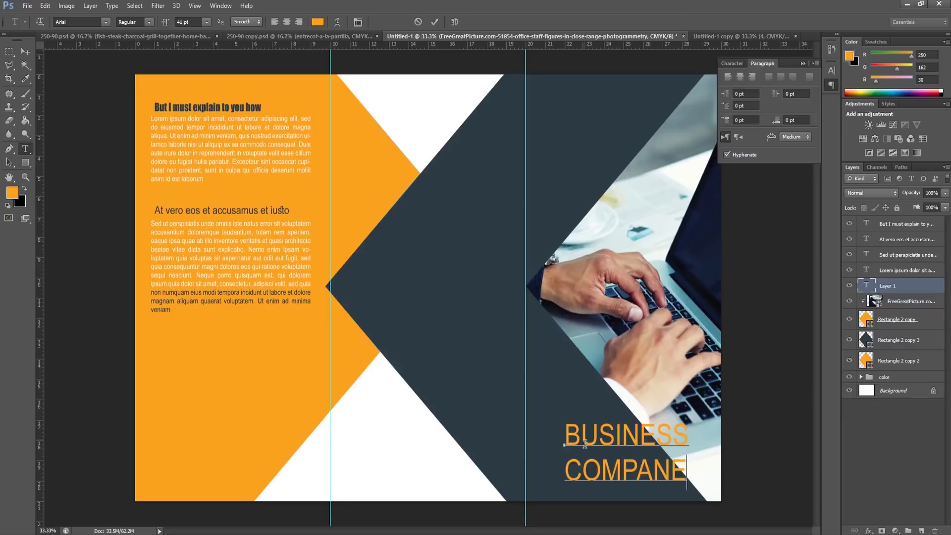
# Make the heading Bold with 34 pt leading
pyautogui.hotkey('ctrl', 'a')
pyautogui.click(732, 64)
pyautogui.click(797, 76)
pyautogui.click(793, 108)
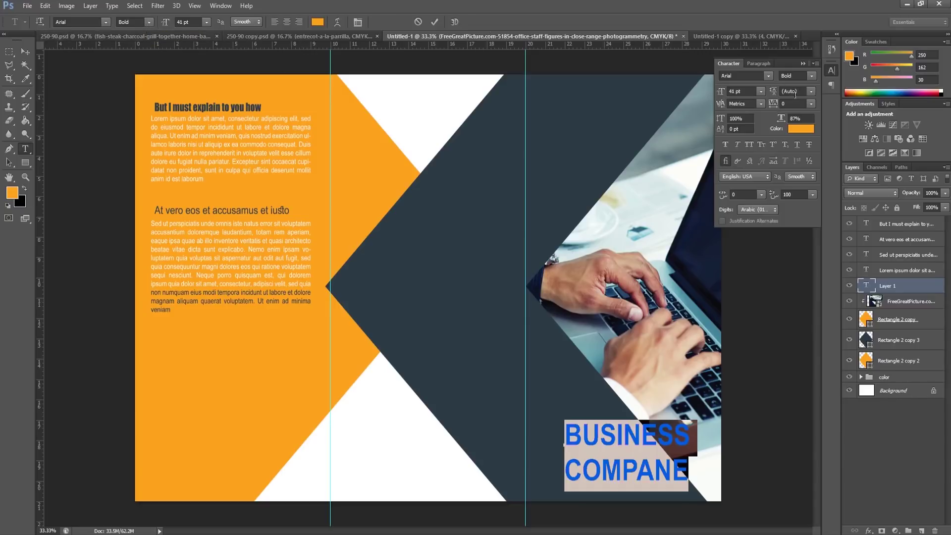
pyautogui.moveTo(777, 94); pyautogui.dragTo(793, 92)
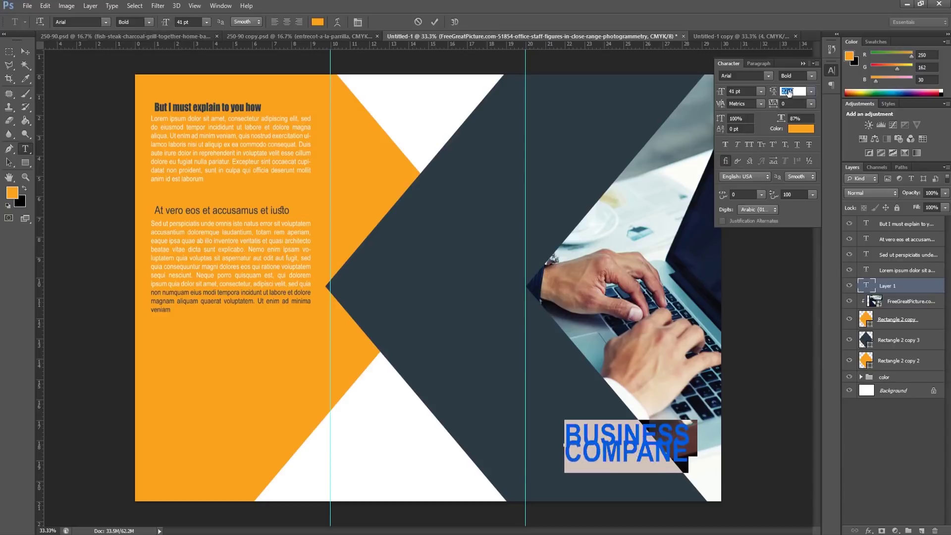
pyautogui.write('34')
pyautogui.moveTo(793, 92); pyautogui.dragTo(130, 23)
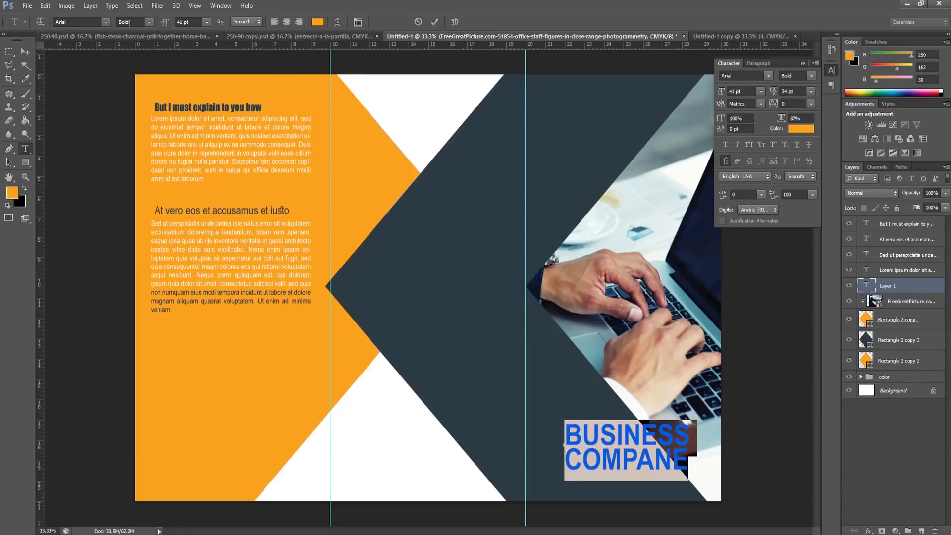
pyautogui.click(25, 51)
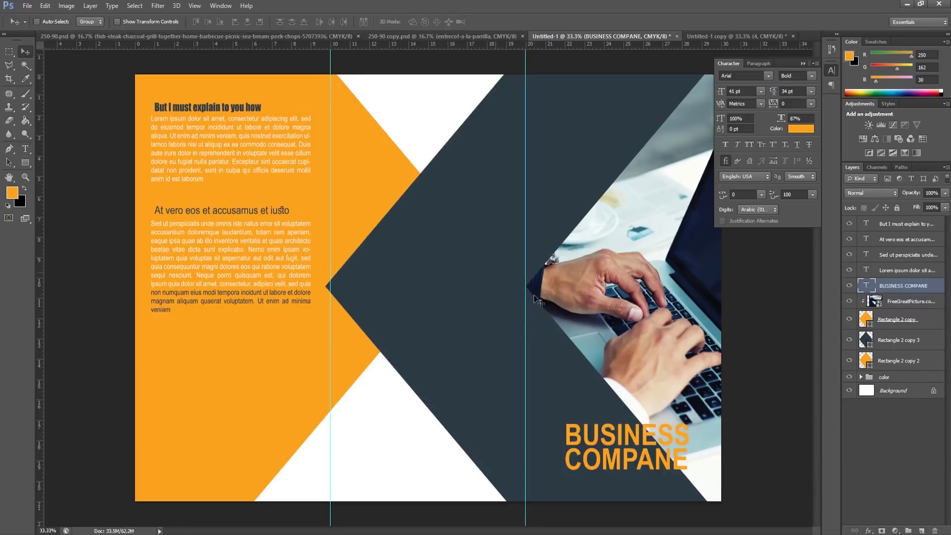
# Scale the heading down to about 72% and move it up-left
pyautogui.hotkey('ctrl', 't')
pyautogui.moveTo(689, 420)
pyautogui.mouseDown()
pyautogui.moveTo(654, 437)
pyautogui.moveTo(597, 436)
pyautogui.mouseUp()
pyautogui.press('Return')
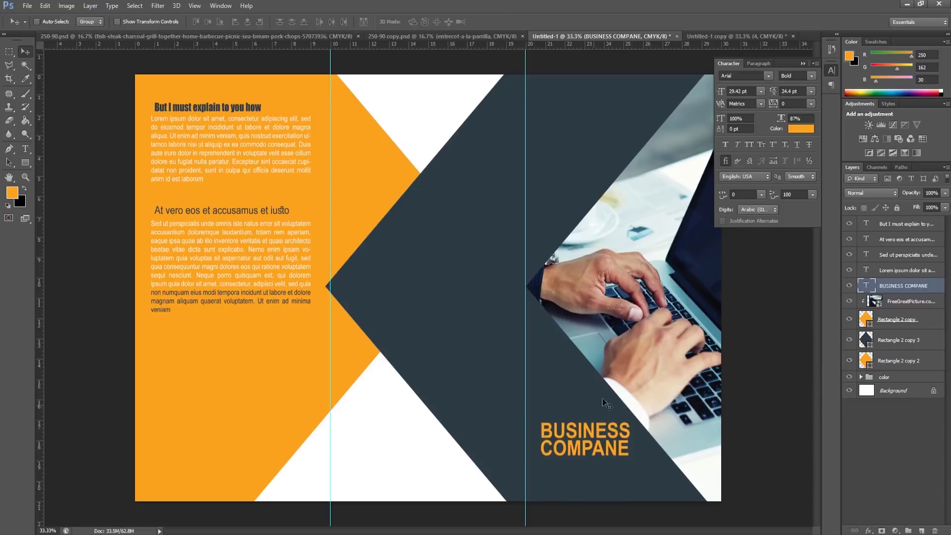
pyautogui.click(31, 177)
# Copy Lorem placeholder text from Word and draw a text box below the heading
pyautogui.click(593, 437)
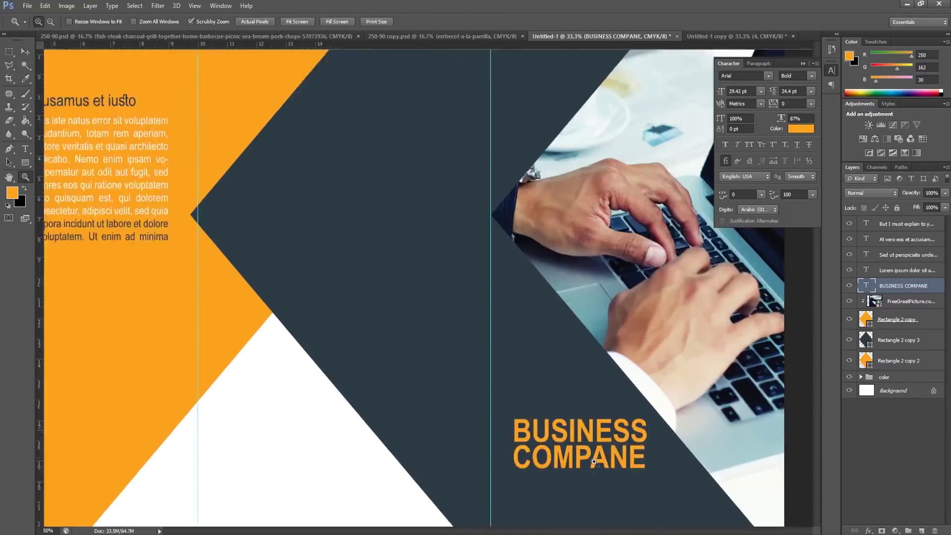
pyautogui.click(25, 149)
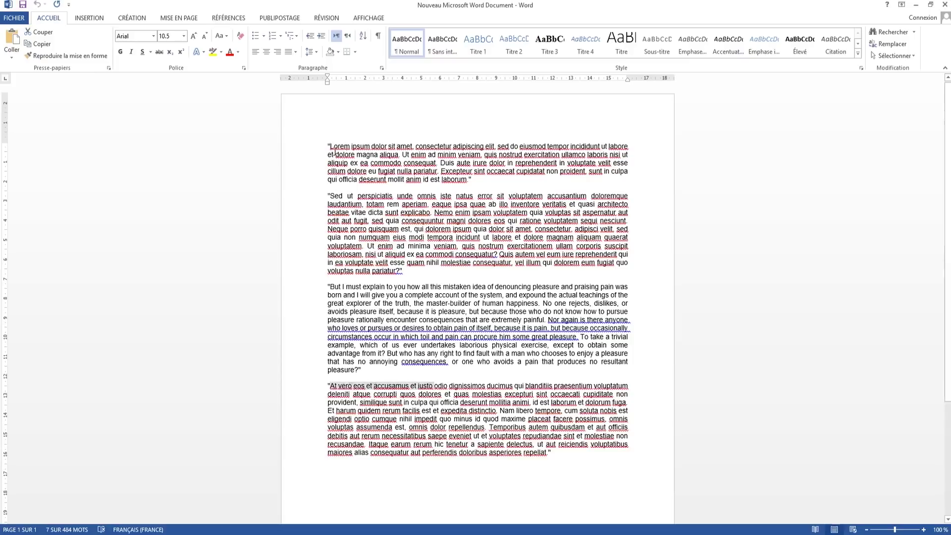
pyautogui.moveTo(329, 146); pyautogui.dragTo(479, 162)
pyautogui.rightClick(477, 154)
pyautogui.click(497, 171)
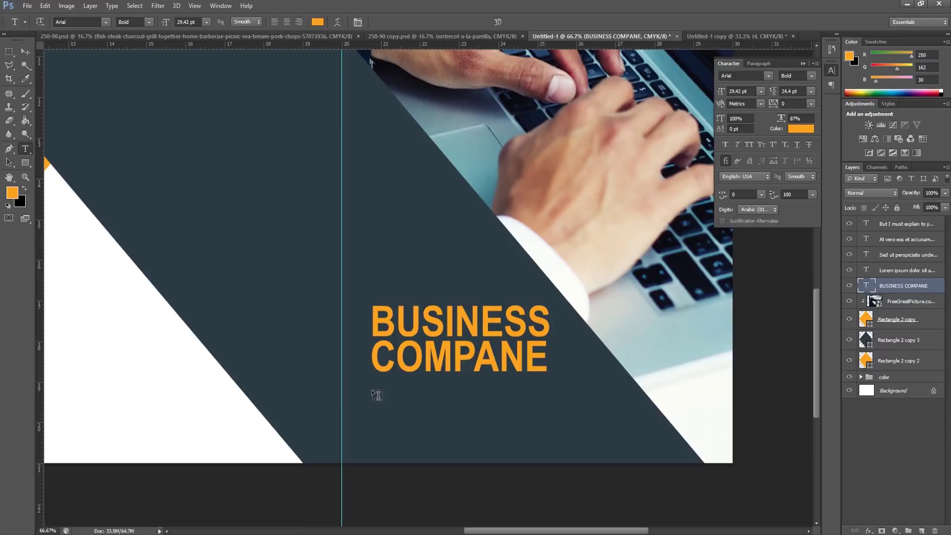
pyautogui.moveTo(372, 389); pyautogui.dragTo(623, 447)
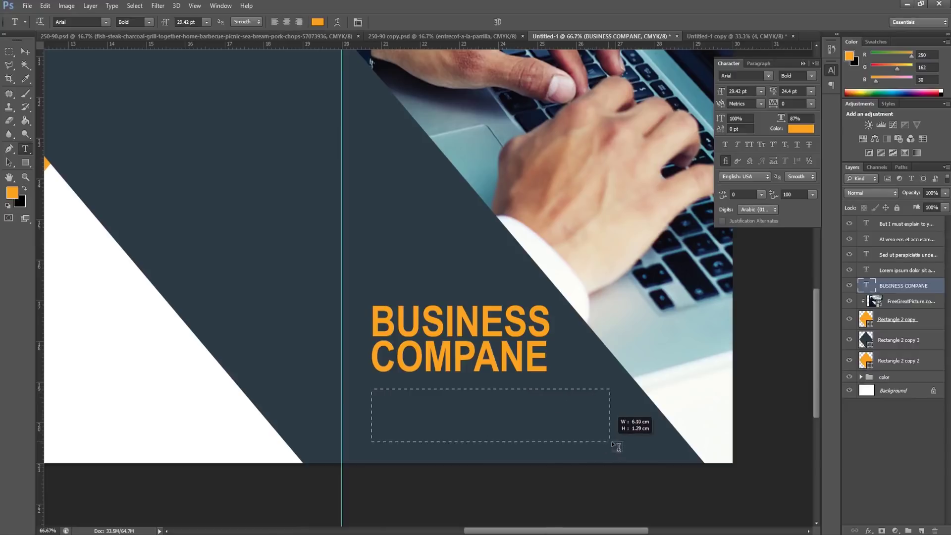
# Set the text style to Regular and paste the placeholder text into the box
pyautogui.click(206, 22)
pyautogui.click(208, 94)
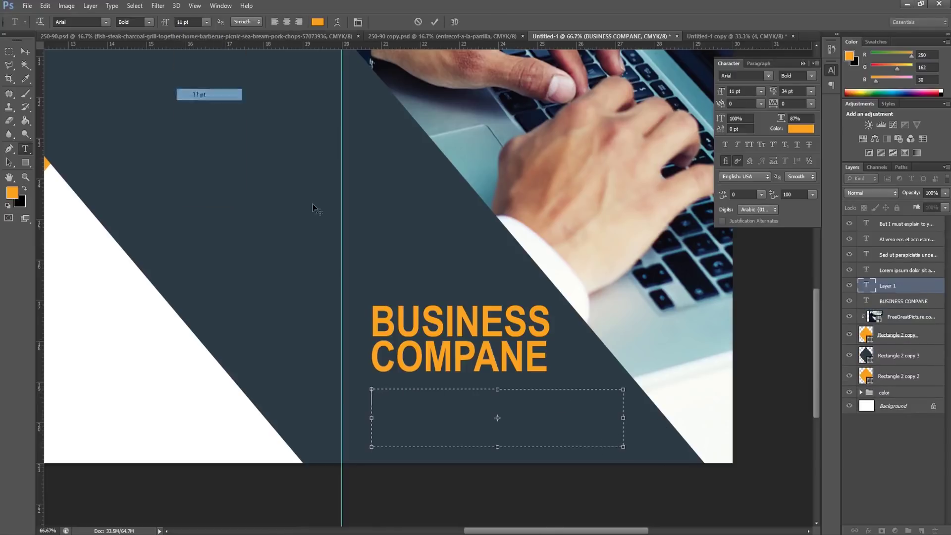
pyautogui.click(133, 34)
pyautogui.rightClick(378, 399)
pyautogui.click(415, 251)
# Set the paragraph to 9 pt with Auto leading, commit it and nudge it up
pyautogui.tripleClick(420, 396)
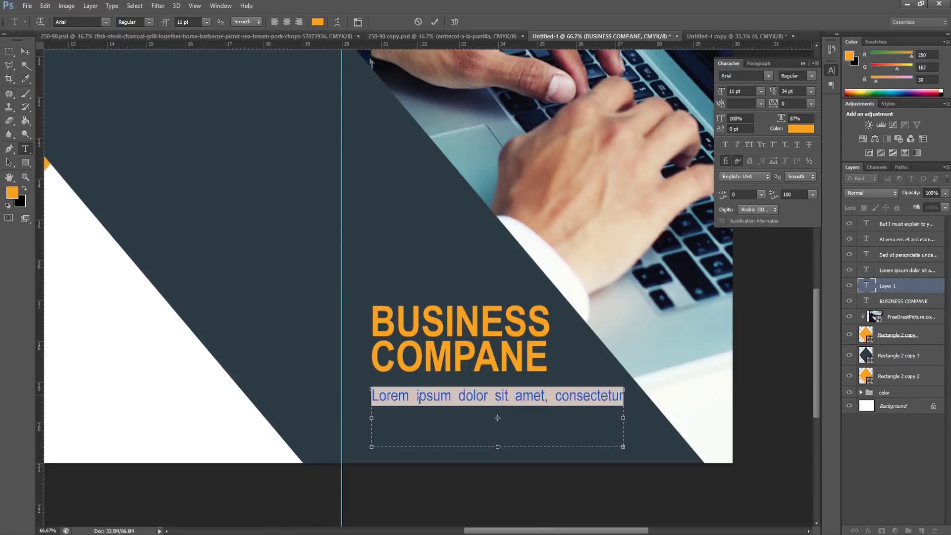
pyautogui.click(810, 91)
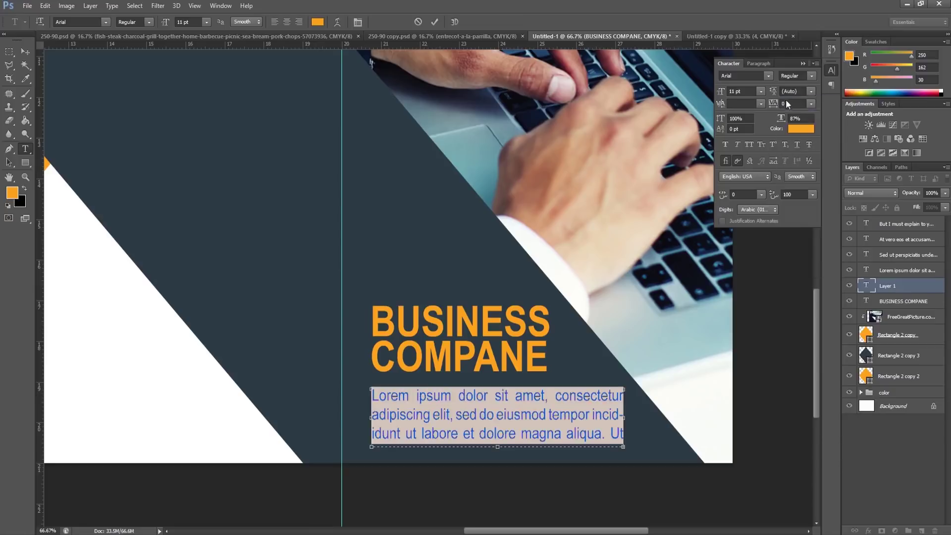
pyautogui.click(762, 91)
pyautogui.click(752, 140)
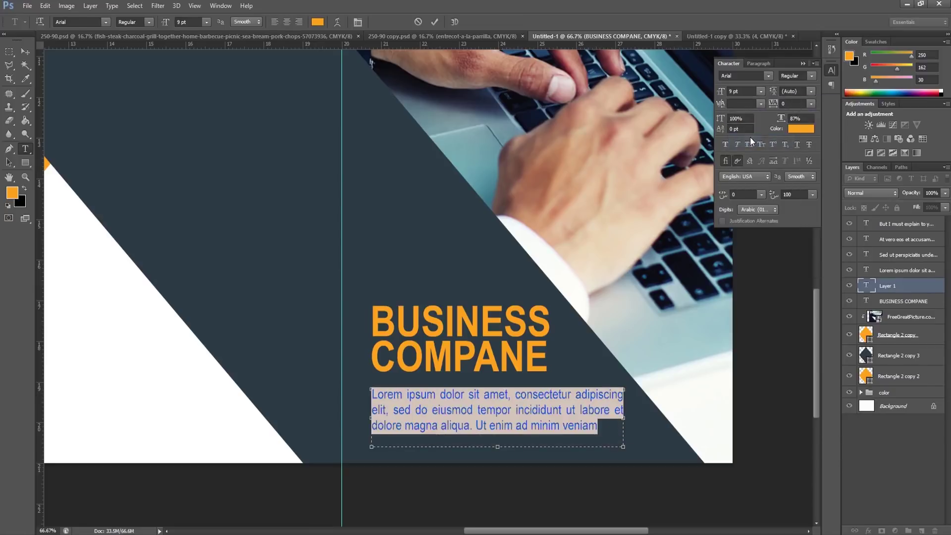
pyautogui.click(25, 51)
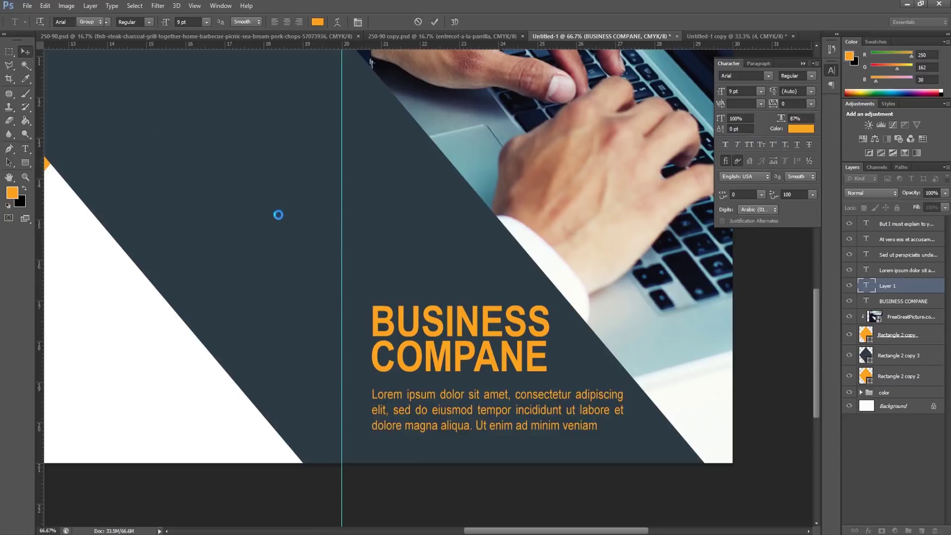
pyautogui.press('Up')
pyautogui.press('Up')
pyautogui.press('Up')
pyautogui.press('Up')
pyautogui.press('Up')
pyautogui.press('Up')
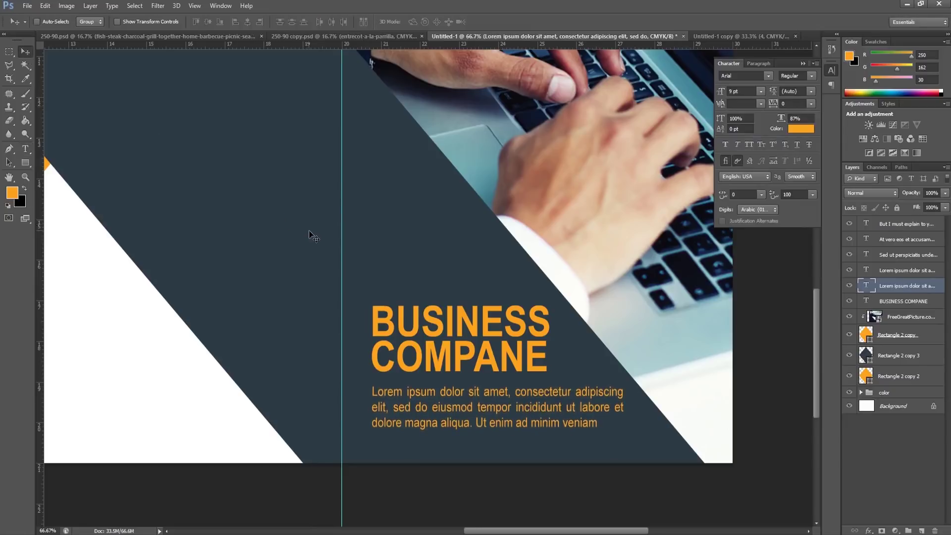
# Zoom out to the whole brochure, collapse the Character panel and open the image folder
pyautogui.press('z')
pyautogui.keyDown('alt'); pyautogui.click(353, 268); pyautogui.keyUp('alt')
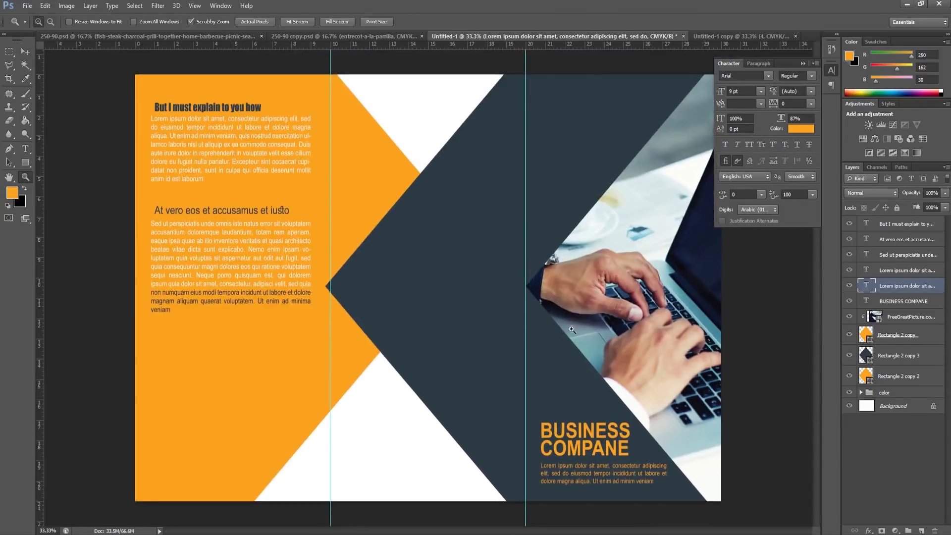
pyautogui.click(803, 64)
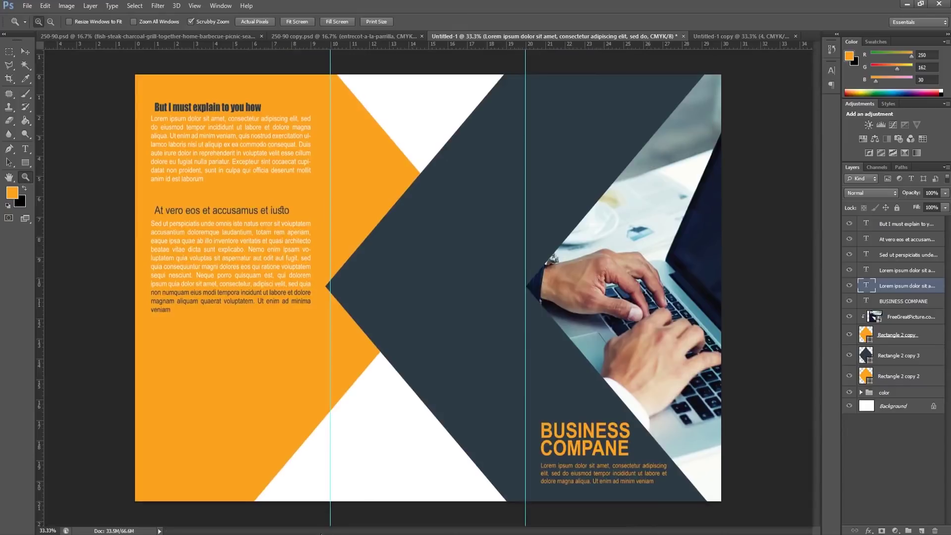
pyautogui.moveTo(321, 534)
pyautogui.click(376, 495)
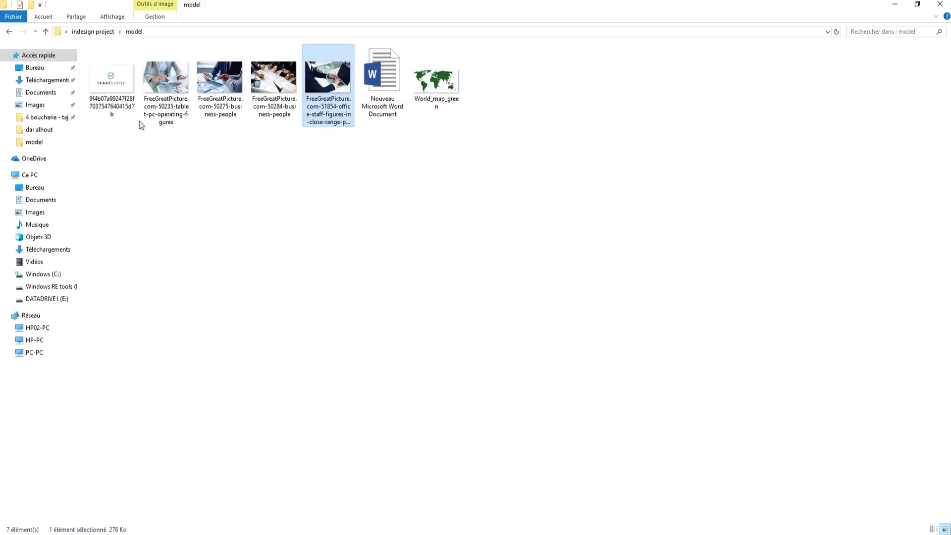
# Open the TRADESCRIBE logo and delete its white background using Color Range
pyautogui.moveTo(111, 82); pyautogui.dragTo(450, 376)
pyautogui.moveTo(741, 46); pyautogui.dragTo(741, 40)
pyautogui.click(135, 5)
pyautogui.click(149, 94)
pyautogui.click(265, 185)
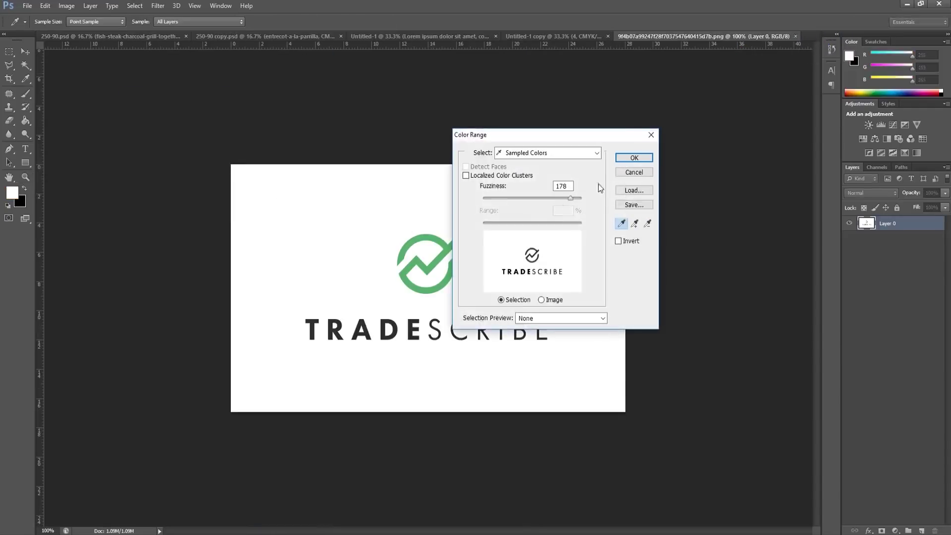
pyautogui.click(634, 157)
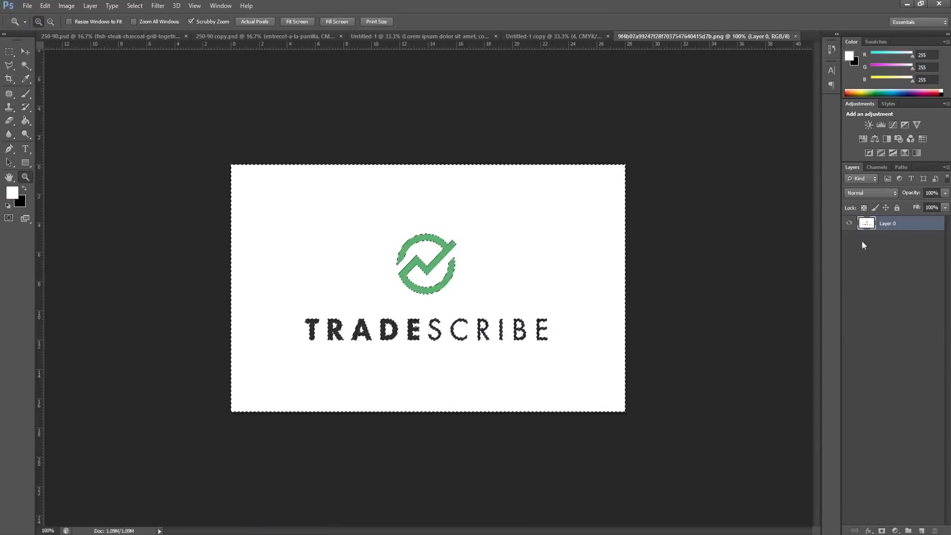
pyautogui.press('Delete')
pyautogui.hotkey('ctrl', 'd')
# Add a white (ffffff) Color Overlay to the logo layer
pyautogui.rightClick(908, 229)
pyautogui.click(837, 152)
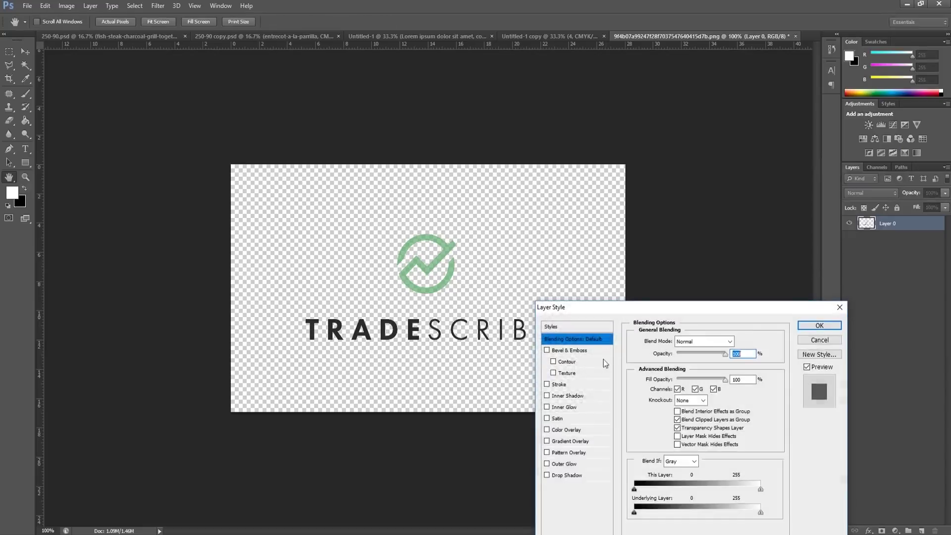
pyautogui.click(571, 430)
pyautogui.click(739, 342)
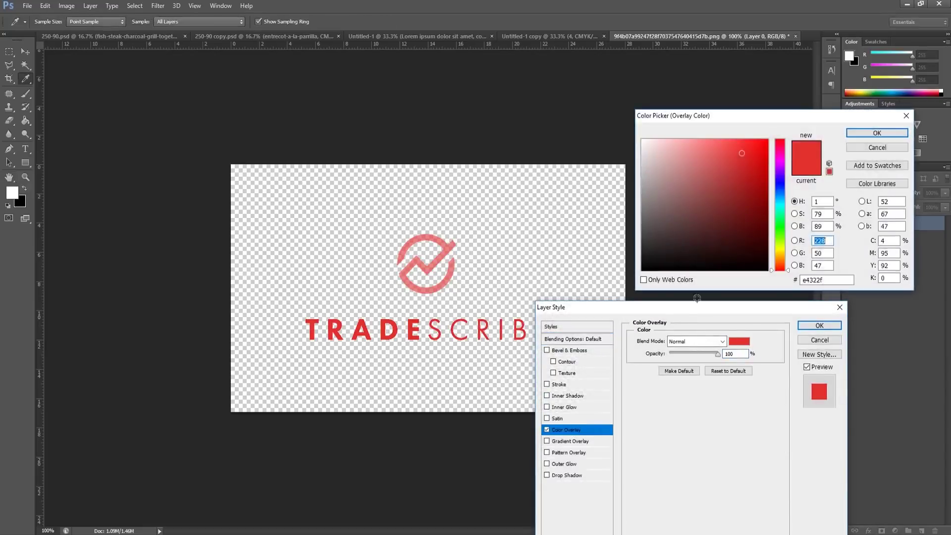
pyautogui.write('ffffff')
pyautogui.click(866, 132)
pyautogui.click(819, 325)
# Convert the logo to a Smart Object and move it onto the brochure's navy panel
pyautogui.press('z')
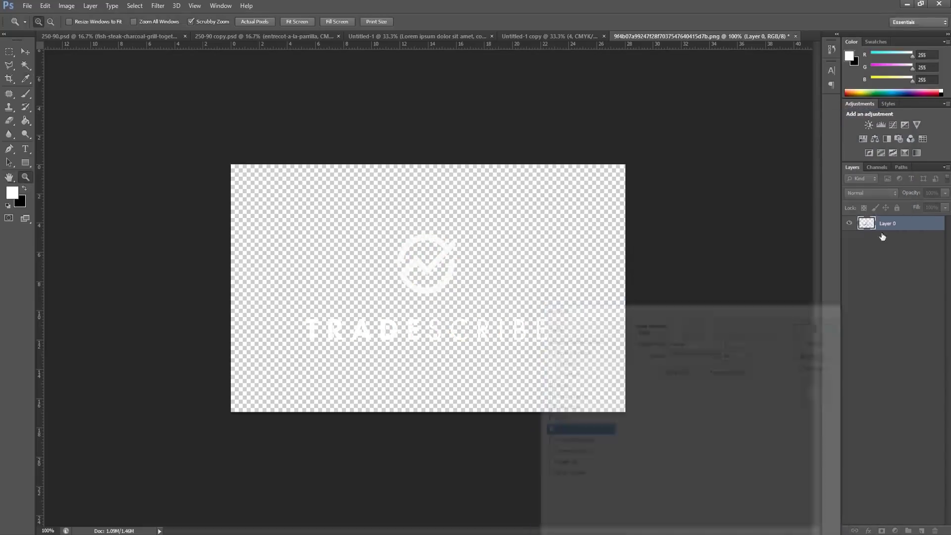
pyautogui.rightClick(886, 225)
pyautogui.click(795, 204)
pyautogui.click(25, 51)
pyautogui.moveTo(418, 240)
pyautogui.mouseDown()
pyautogui.moveTo(455, 36)
pyautogui.moveTo(489, 174)
pyautogui.moveTo(587, 115)
pyautogui.mouseUp()
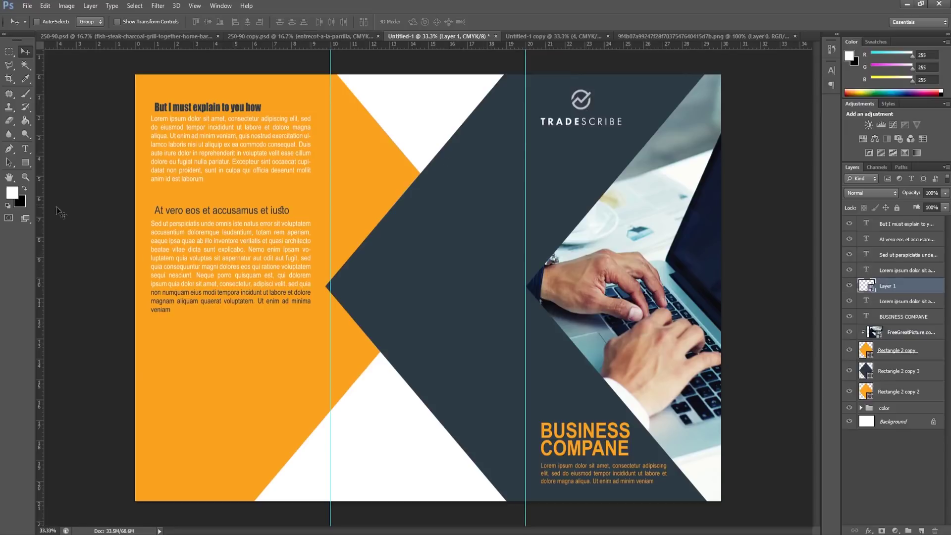
# Check the logo's alignment with a temporary vertical guide, then open the image folder
pyautogui.moveTo(39, 206); pyautogui.dragTo(540, 263)
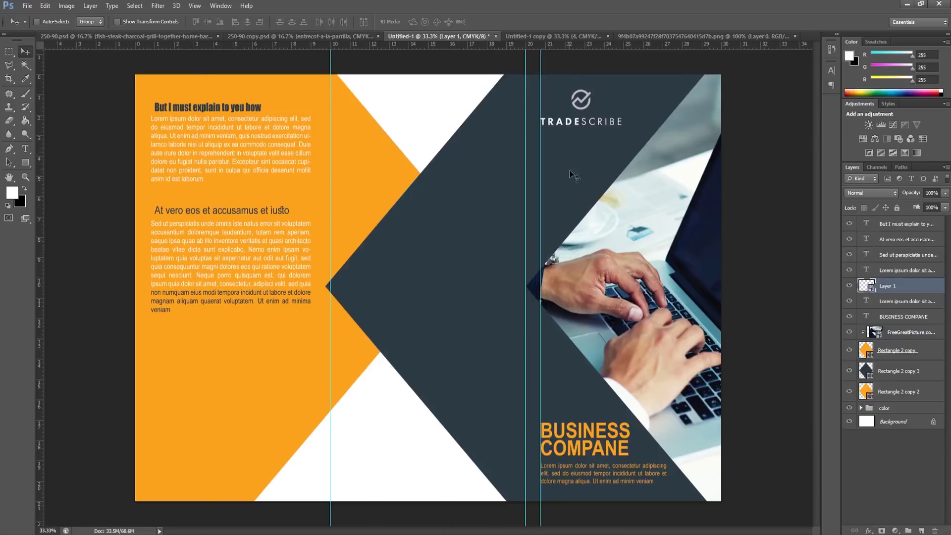
pyautogui.moveTo(540, 332); pyautogui.dragTo(531, 45)
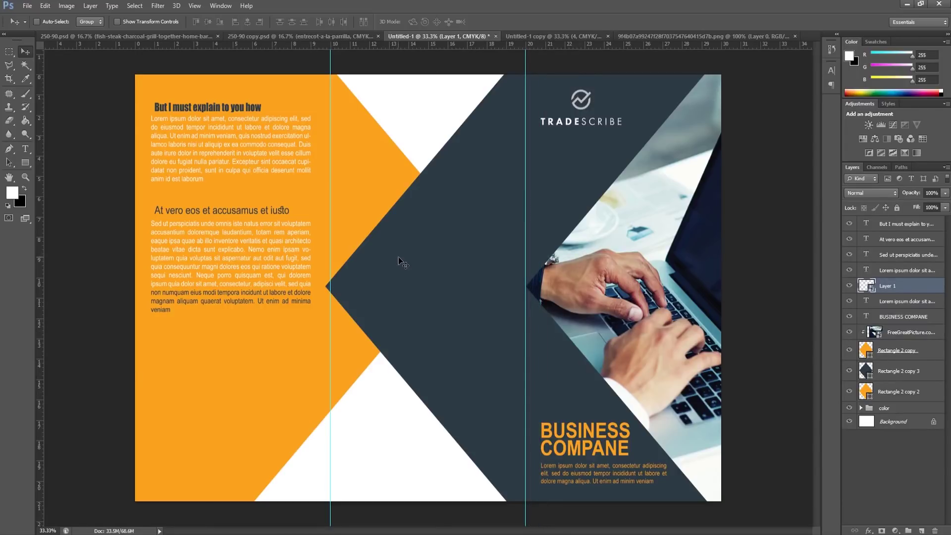
pyautogui.click(353, 532)
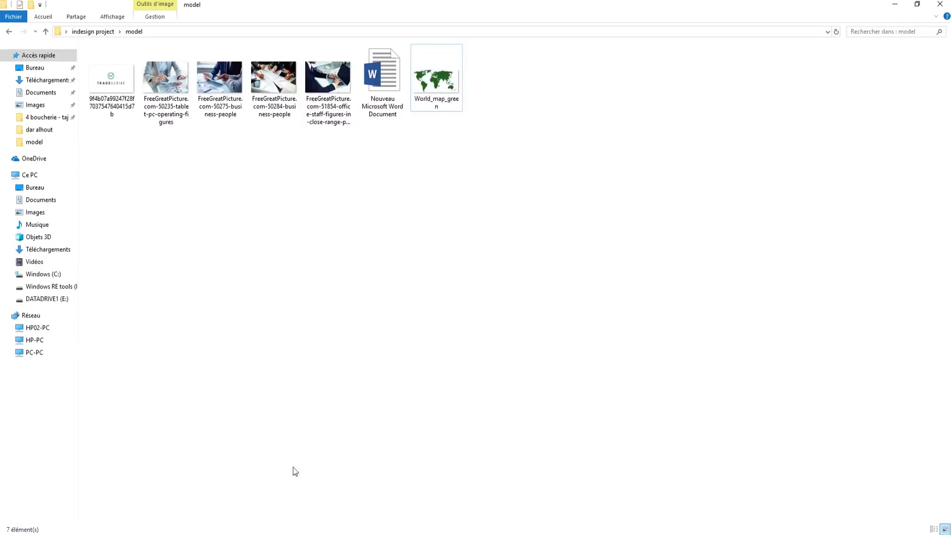
# Bring the World_map_green image into Photoshop and convert it to CMYK colour
pyautogui.moveTo(435, 96)
pyautogui.mouseDown()
pyautogui.moveTo(299, 451)
pyautogui.moveTo(813, 43)
pyautogui.mouseUp()
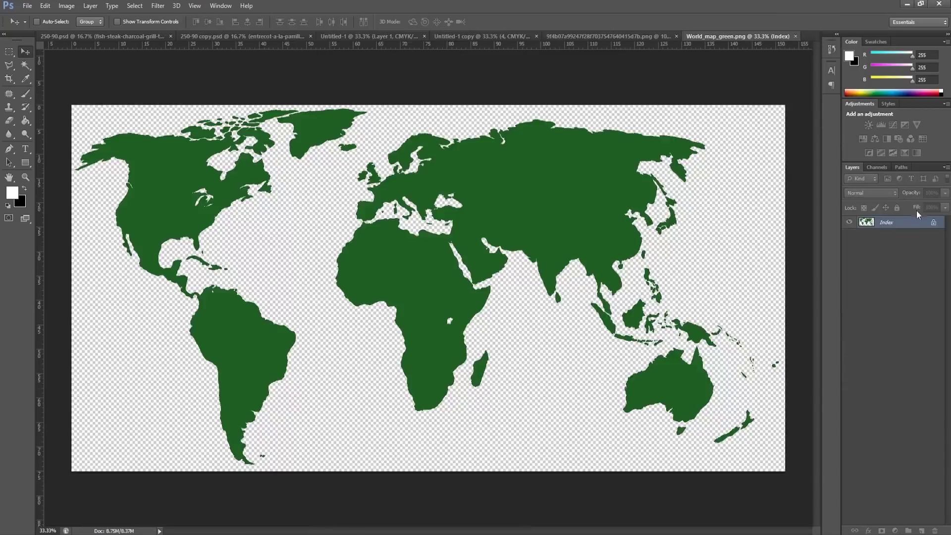
pyautogui.click(66, 5)
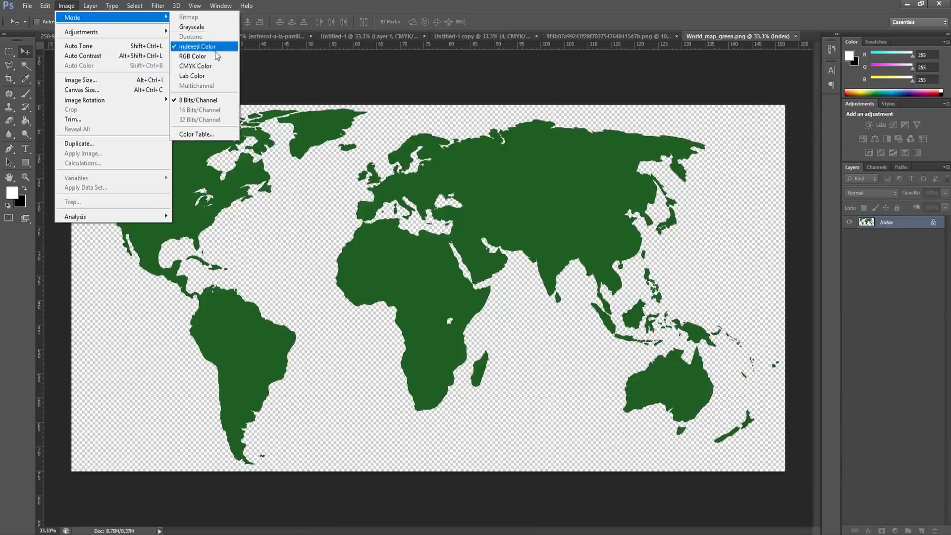
pyautogui.click(191, 62)
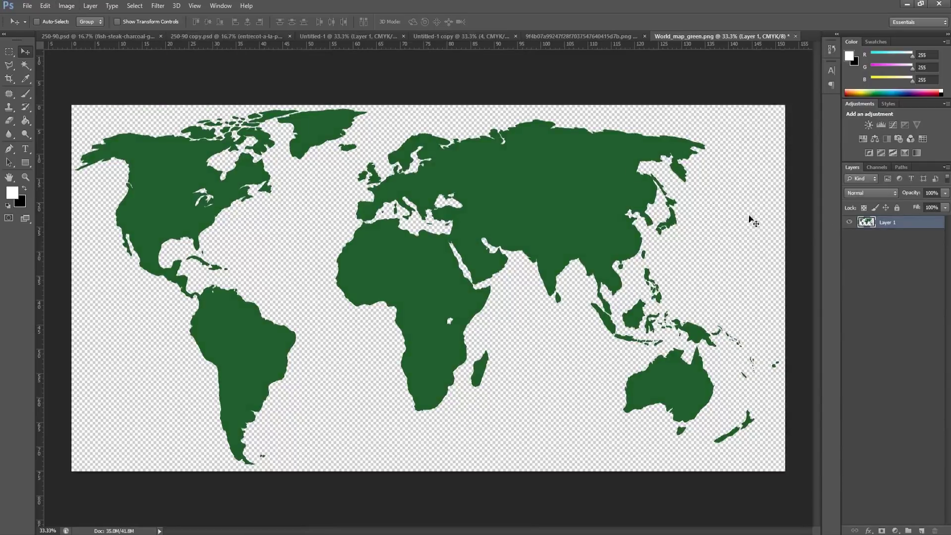
# Recolour the map's green continents white with a white Color Overlay effect
pyautogui.rightClick(892, 227)
pyautogui.click(805, 151)
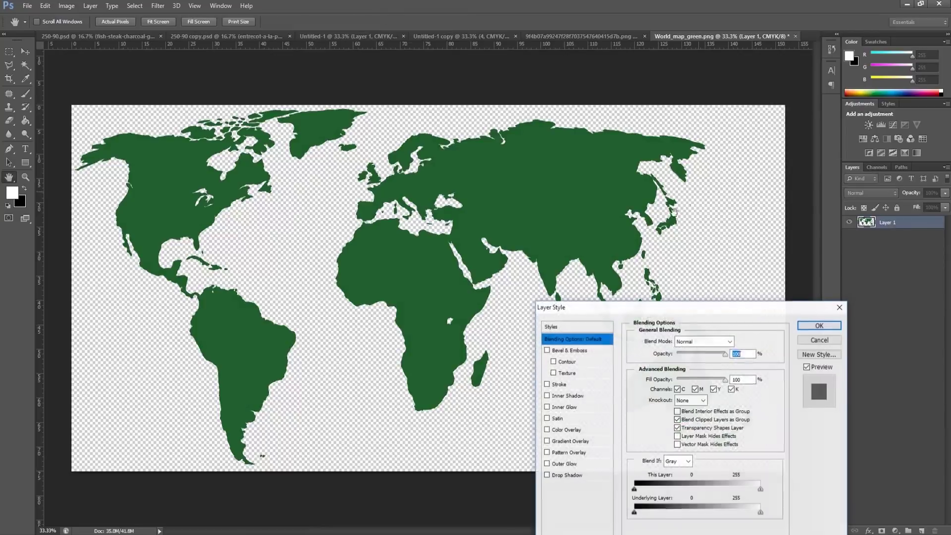
pyautogui.click(567, 429)
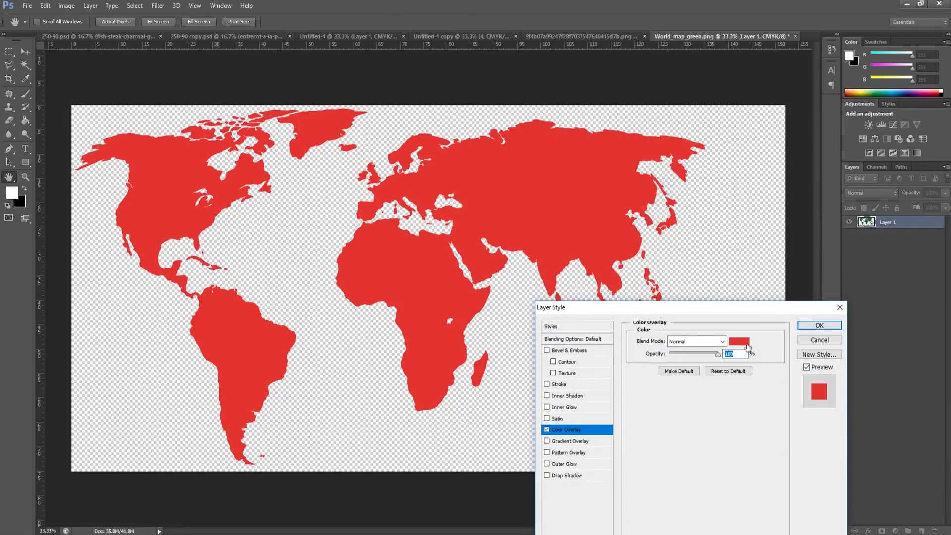
pyautogui.click(739, 341)
pyautogui.click(650, 130)
pyautogui.click(876, 133)
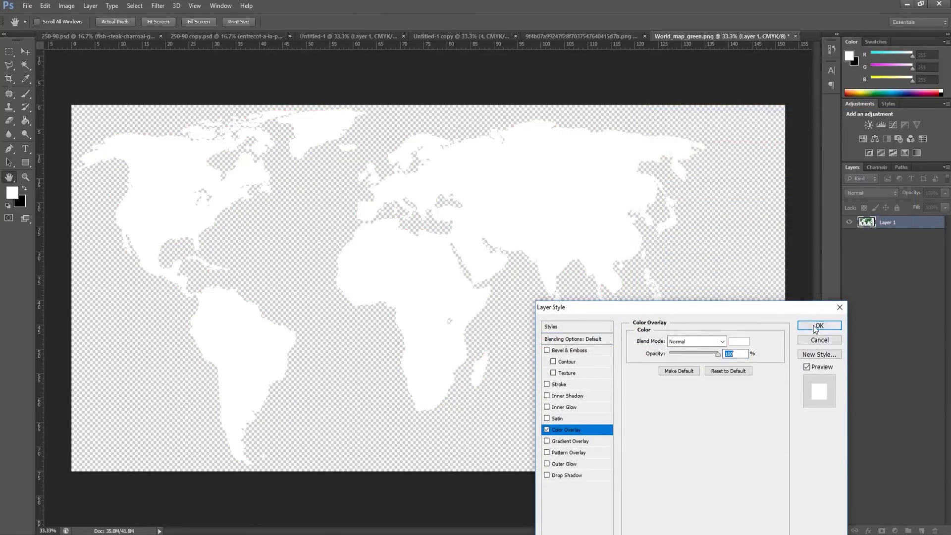
pyautogui.click(818, 325)
# Convert the map layer to a Smart Object and drag it into the brochure
pyautogui.press('v')
pyautogui.rightClick(916, 223)
pyautogui.click(850, 204)
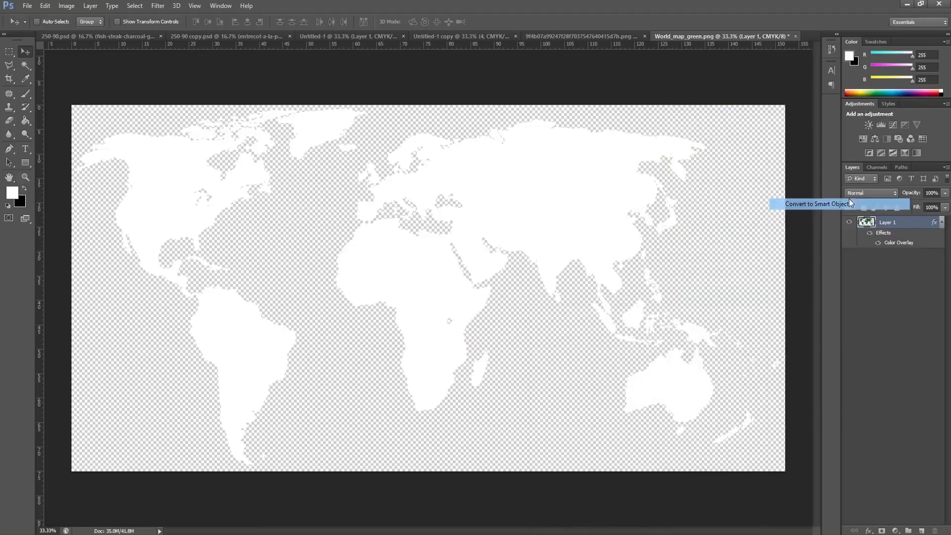
pyautogui.moveTo(498, 168)
pyautogui.mouseDown()
pyautogui.moveTo(404, 45)
pyautogui.moveTo(387, 292)
pyautogui.mouseUp()
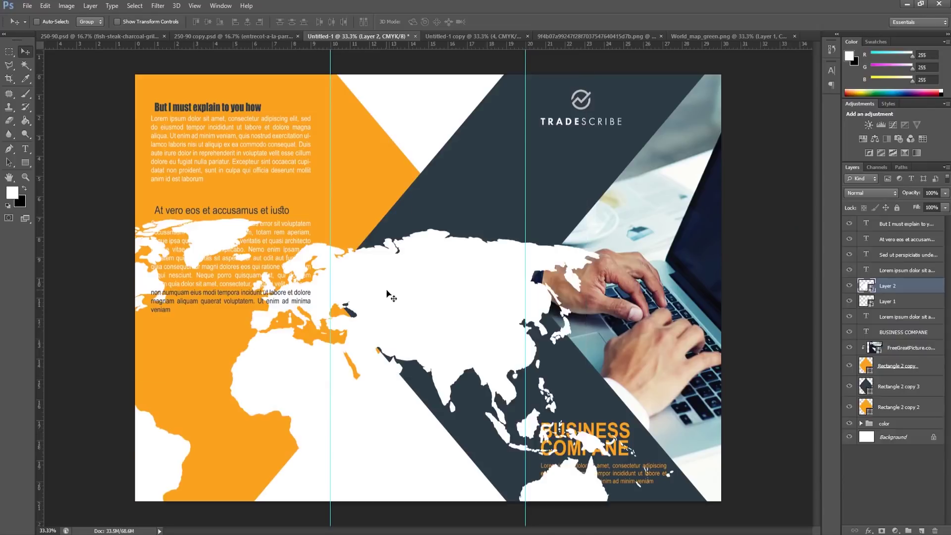
# Scale the white map down and move it to the bottom of the orange left panel
pyautogui.hotkey('ctrl', 't')
pyautogui.moveTo(605, 216)
pyautogui.mouseDown()
pyautogui.moveTo(432, 329)
pyautogui.moveTo(304, 367)
pyautogui.mouseUp()
pyautogui.moveTo(330, 435); pyautogui.dragTo(318, 429)
pyautogui.moveTo(284, 385); pyautogui.dragTo(283, 393)
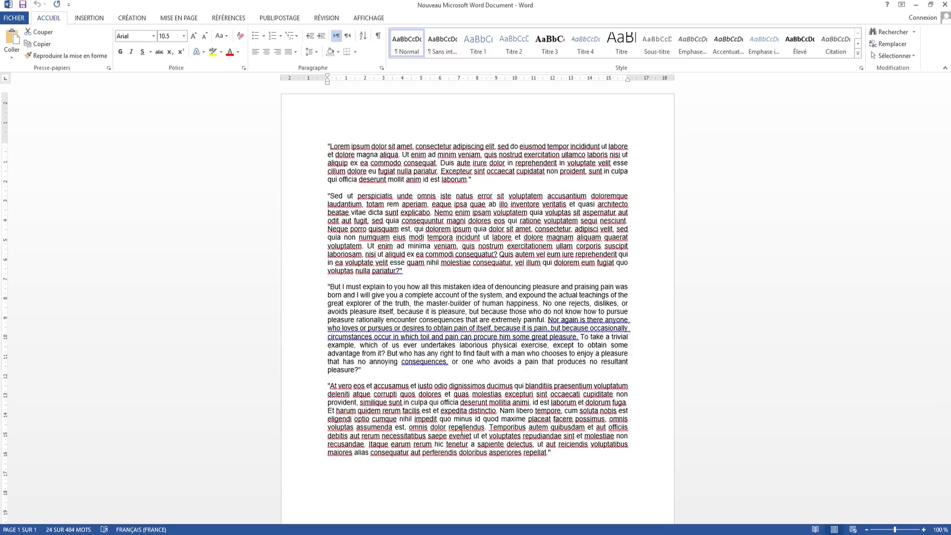
# Copy the 'At vero eos' paragraph from the Word document
pyautogui.moveTo(329, 146); pyautogui.dragTo(333, 158)
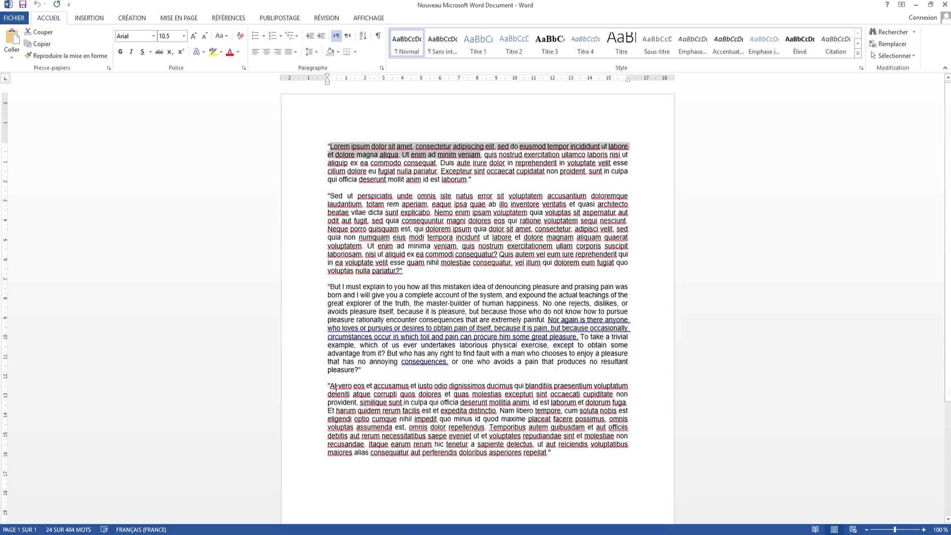
pyautogui.moveTo(336, 389); pyautogui.dragTo(502, 391)
pyautogui.rightClick(509, 391)
pyautogui.click(525, 252)
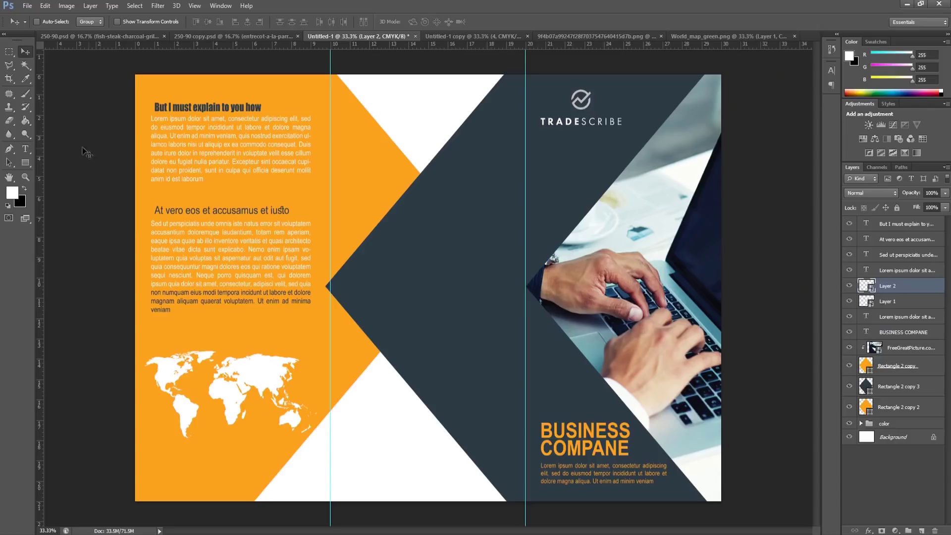
# Sample the brochure orange as text colour and paste the paragraph into a text box in the top triangle
pyautogui.click(26, 79)
pyautogui.click(12, 192)
pyautogui.click(399, 164)
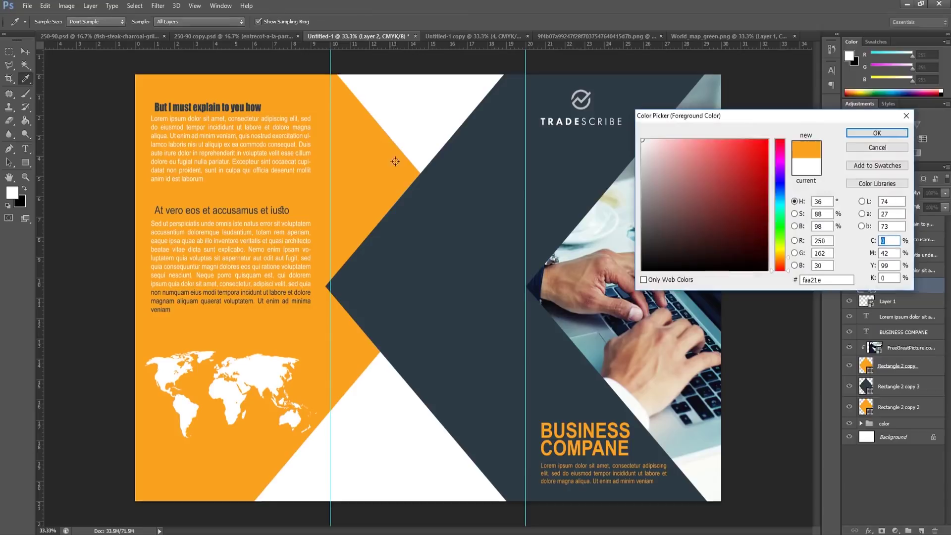
pyautogui.click(877, 133)
pyautogui.press('t')
pyautogui.moveTo(367, 82); pyautogui.dragTo(482, 147)
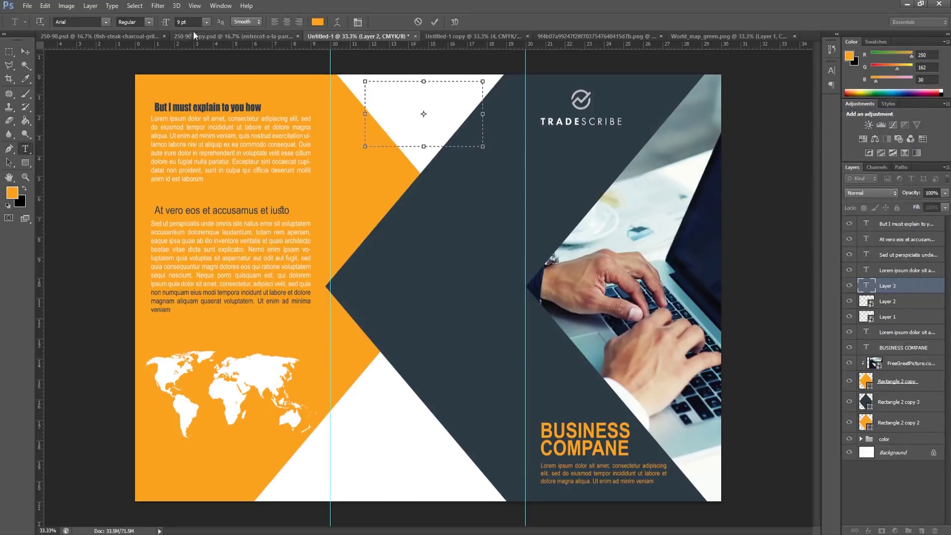
pyautogui.rightClick(416, 94)
pyautogui.click(438, 137)
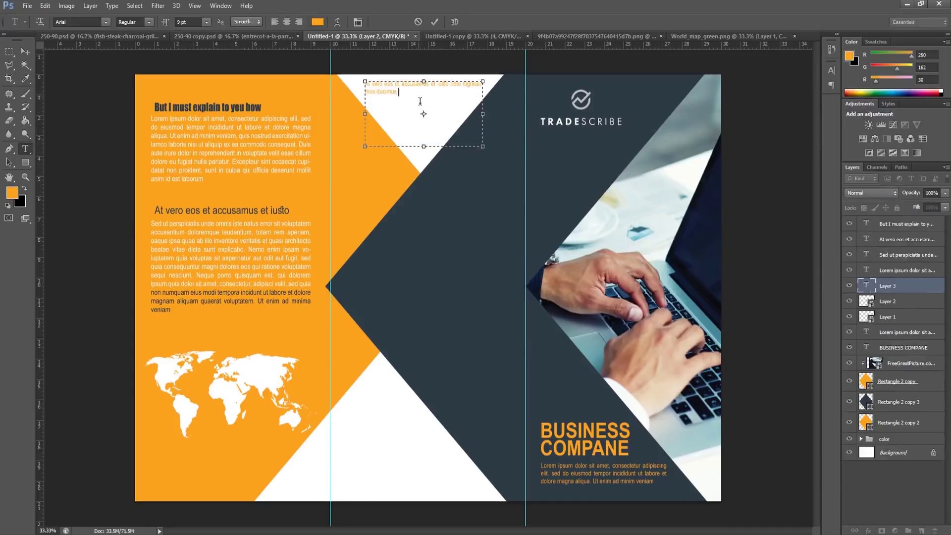
# Make the pasted text bold, 15 pt, centred and all caps
pyautogui.hotkey('ctrl', 'a')
pyautogui.click(150, 22)
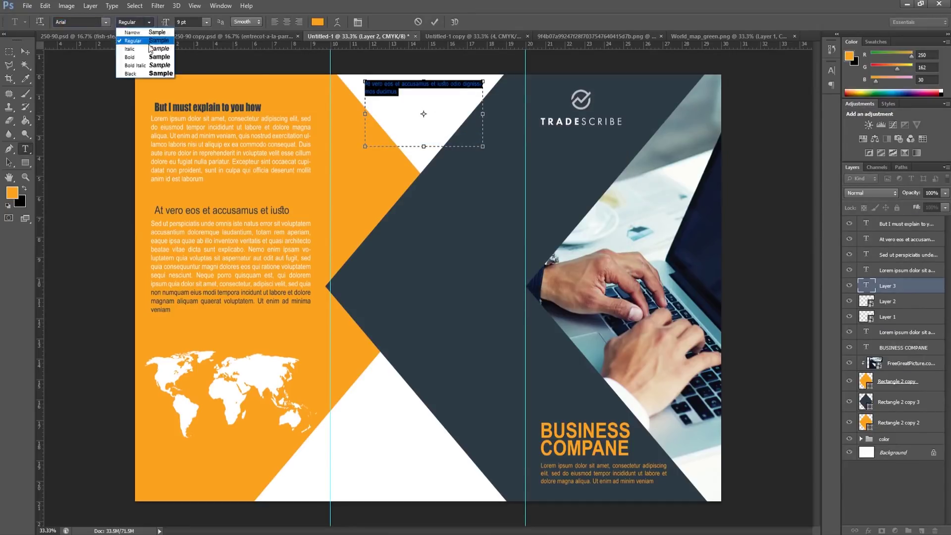
pyautogui.click(142, 56)
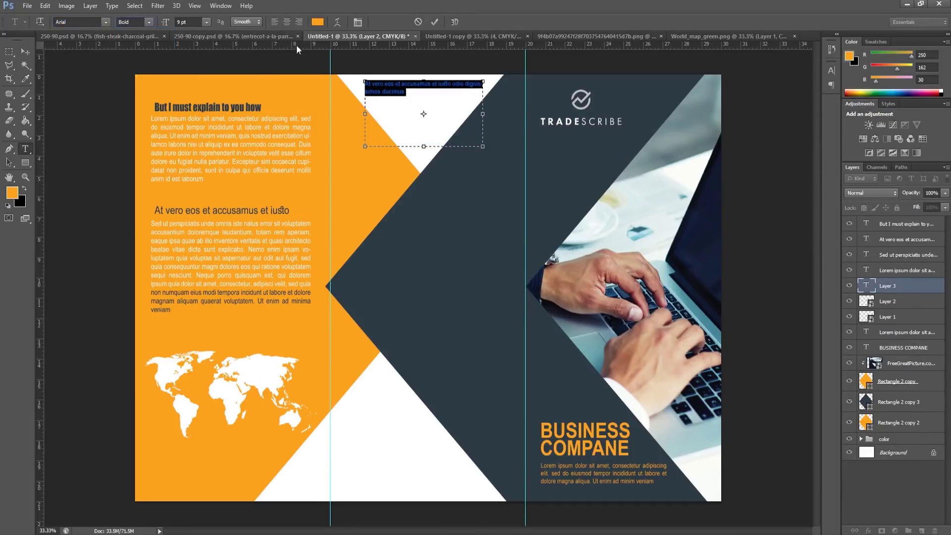
pyautogui.click(174, 23)
pyautogui.write('15')
pyautogui.press('Return')
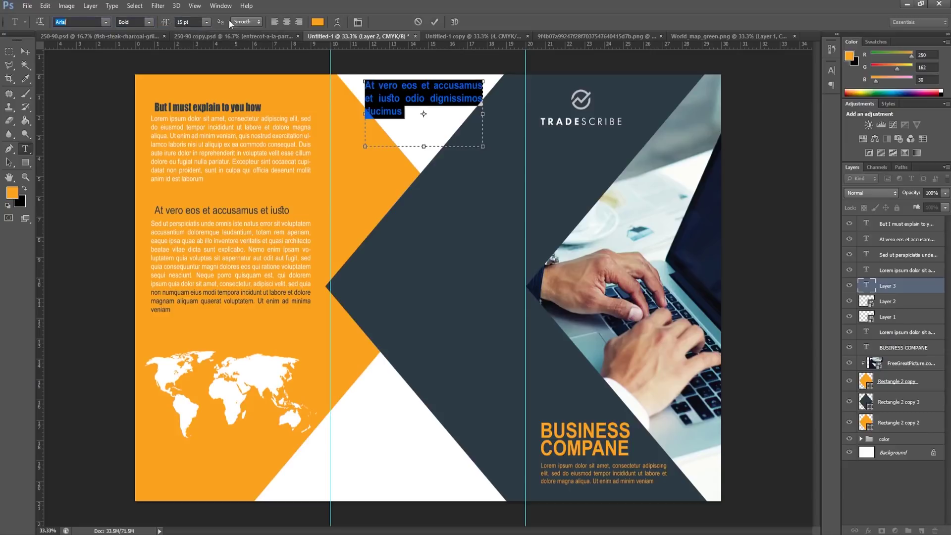
pyautogui.click(287, 22)
pyautogui.click(357, 22)
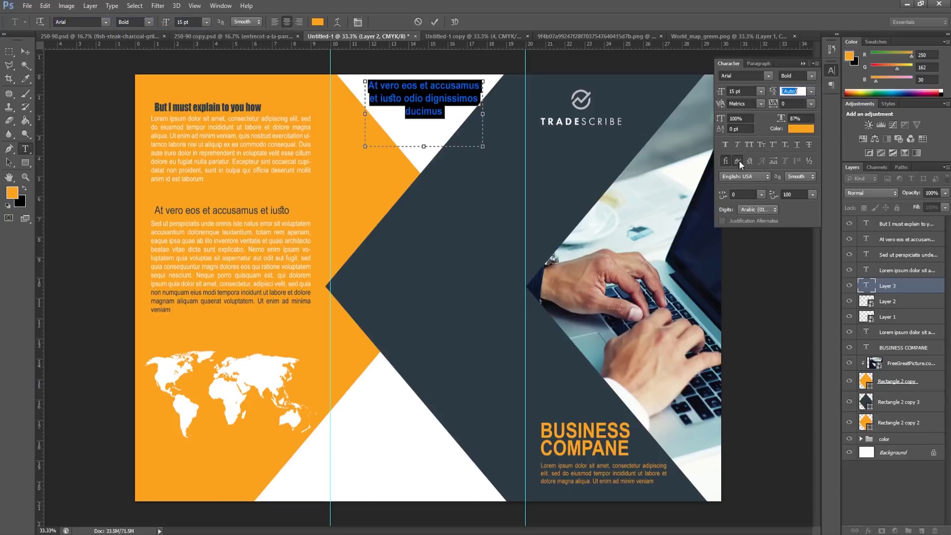
pyautogui.click(749, 145)
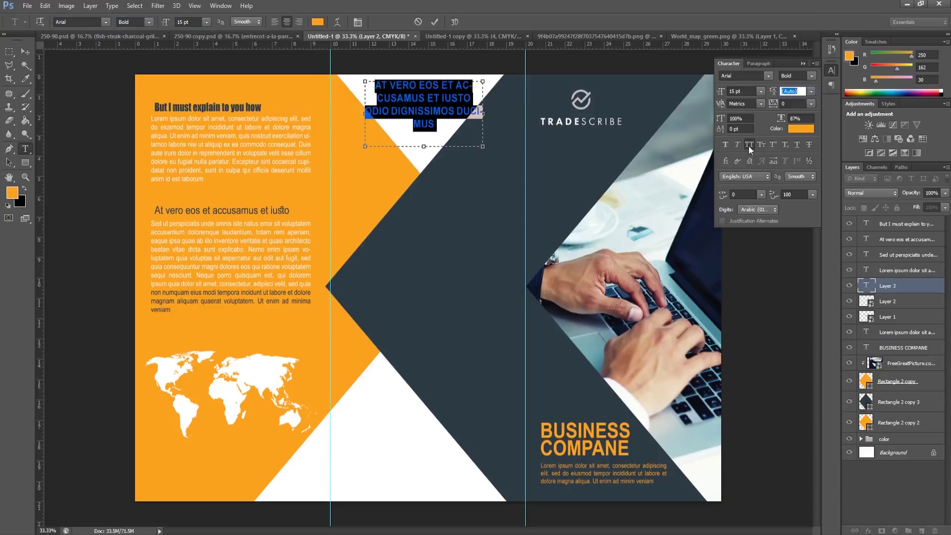
# Reduce the heading to 14 pt and break the line before ACCUSAMUS
pyautogui.click(734, 92)
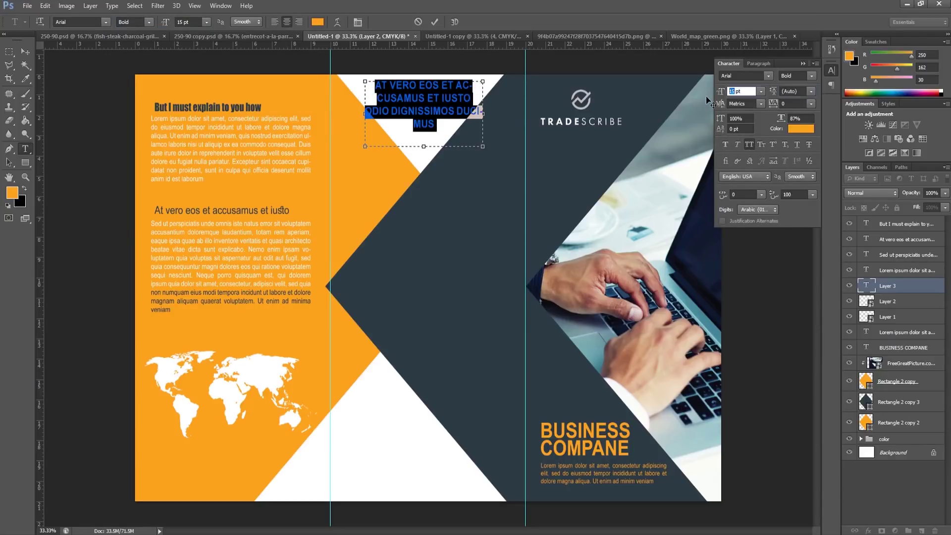
pyautogui.write('14')
pyautogui.press('Return')
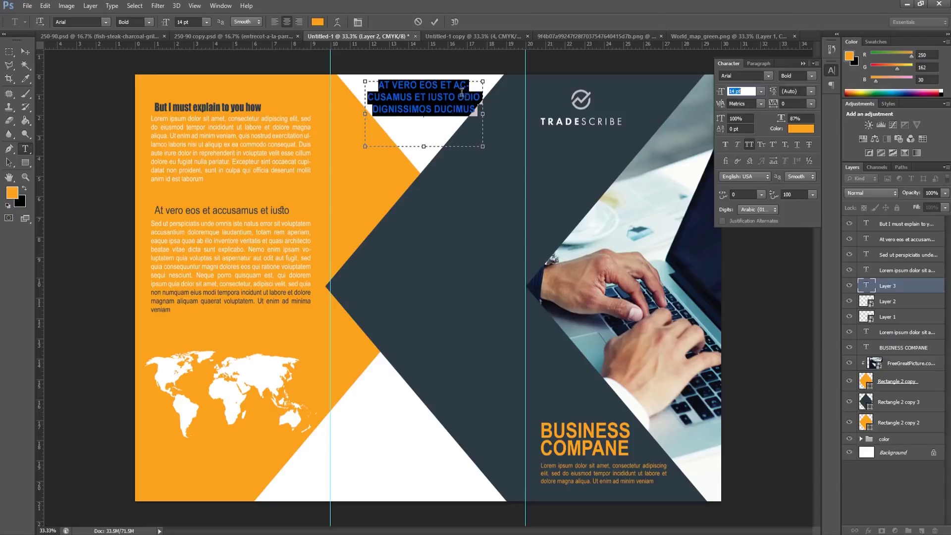
pyautogui.click(459, 93)
pyautogui.press('Return')
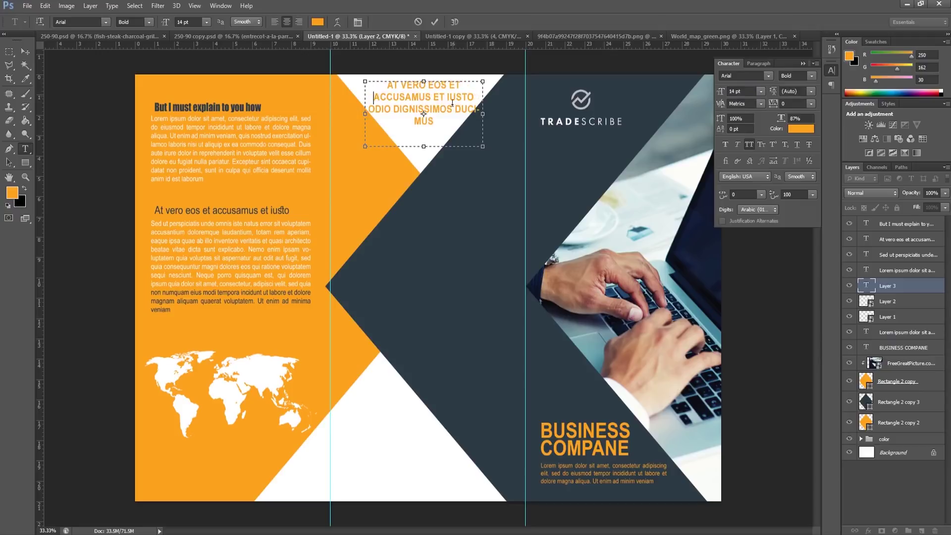
# Enlarge the 'AT VERO EOS ET' line to 22 pt and shrink the lines below it
pyautogui.press('BackSpace')
pyautogui.tripleClick(403, 89)
pyautogui.click(726, 97)
pyautogui.press('Up')
pyautogui.press('Up')
pyautogui.press('Up')
pyautogui.press('Up')
pyautogui.press('Up')
pyautogui.press('Up')
pyautogui.press('Up')
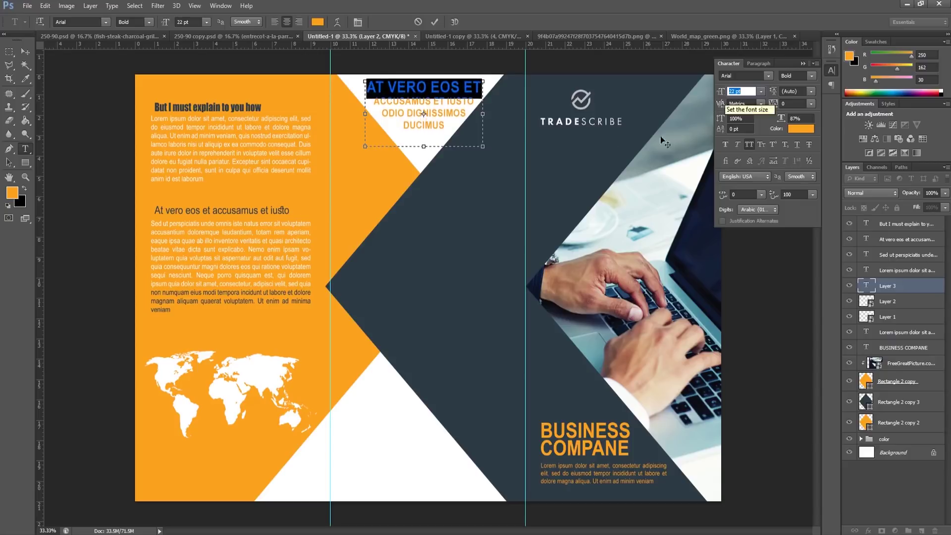
pyautogui.click(422, 127)
pyautogui.moveTo(454, 130); pyautogui.dragTo(374, 109)
pyautogui.click(734, 92)
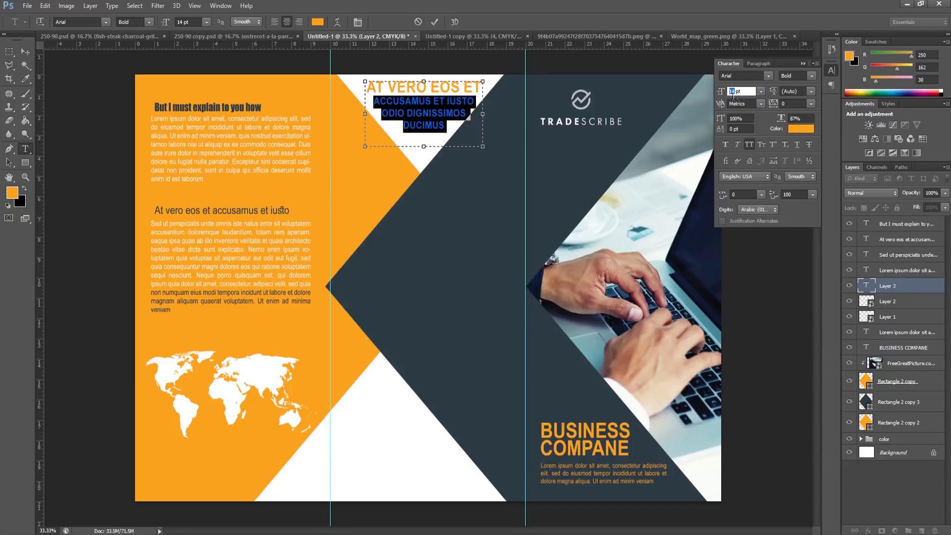
pyautogui.moveTo(725, 95); pyautogui.dragTo(721, 96)
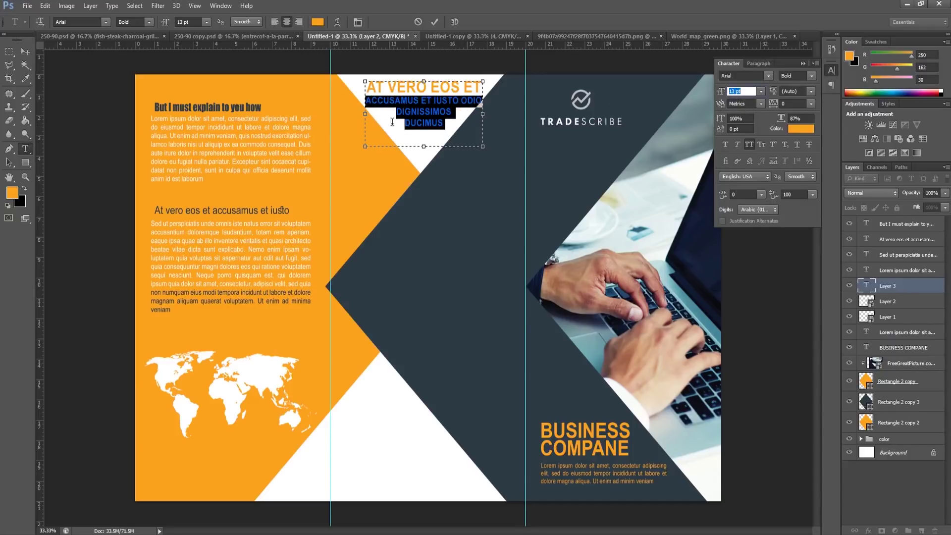
# Commit the heading and nudge it down and to the left
pyautogui.click(25, 51)
pyautogui.hotkey('shift', 'Down')
pyautogui.hotkey('shift', 'Down')
pyautogui.hotkey('shift', 'Down')
pyautogui.hotkey('shift', 'Left')
pyautogui.hotkey('shift', 'Left')
pyautogui.press('Down')
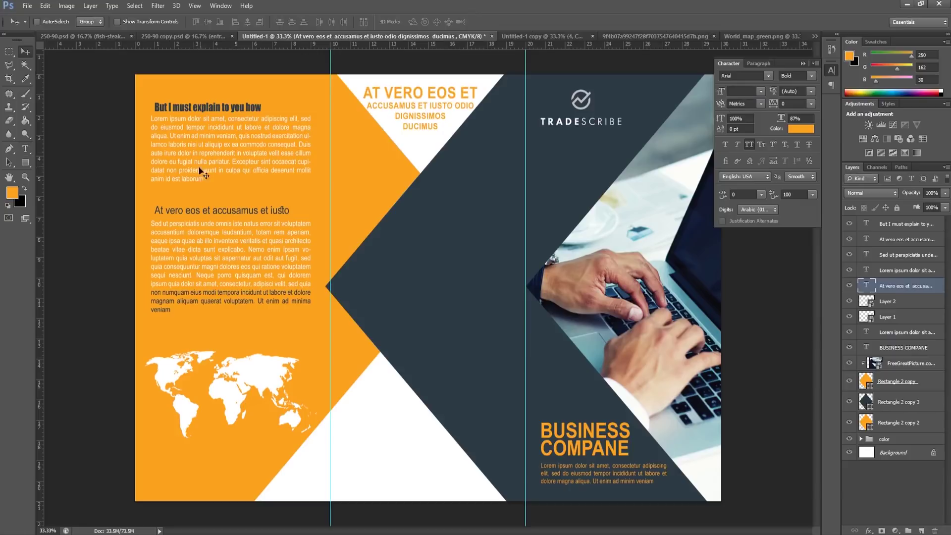
# Delete the word DUCIMUS from the heading and commit
pyautogui.click(26, 148)
pyautogui.click(420, 126)
pyautogui.doubleClick(420, 126)
pyautogui.press('BackSpace')
pyautogui.click(27, 52)
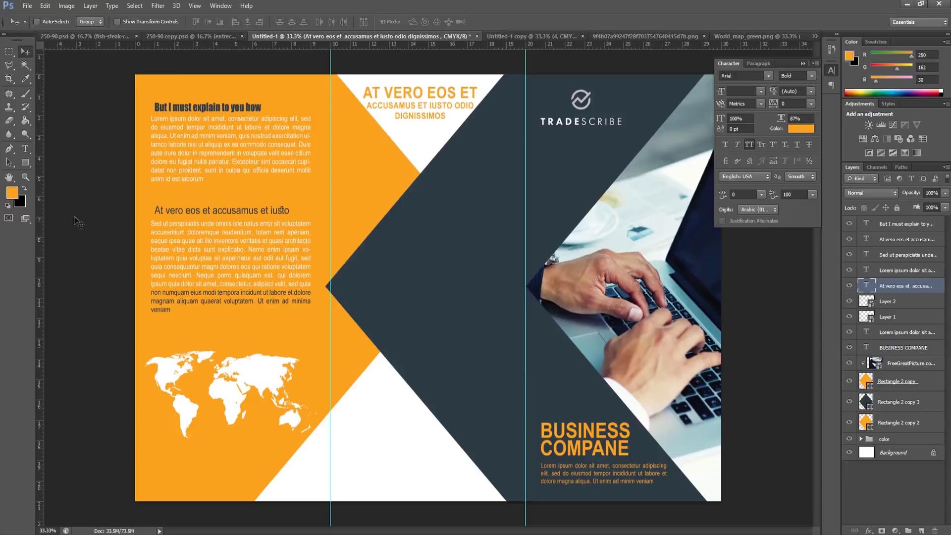
# Draw a small square with the Rectangle tool on the navy panel
pyautogui.click(238, 375)
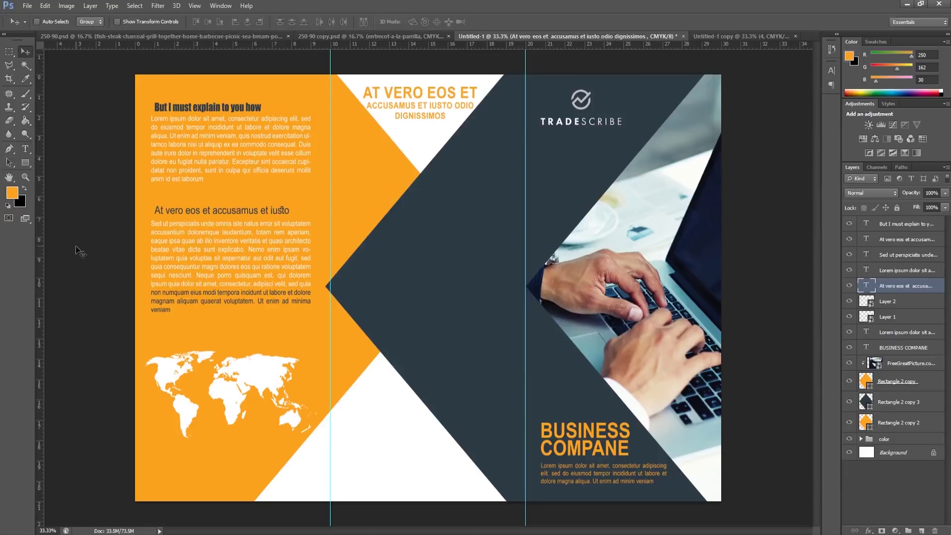
pyautogui.click(26, 162)
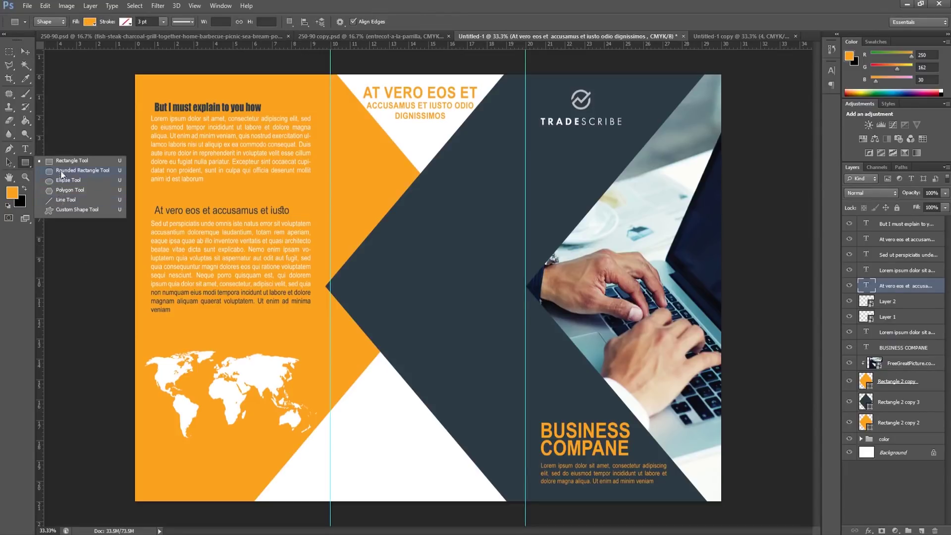
pyautogui.click(60, 160)
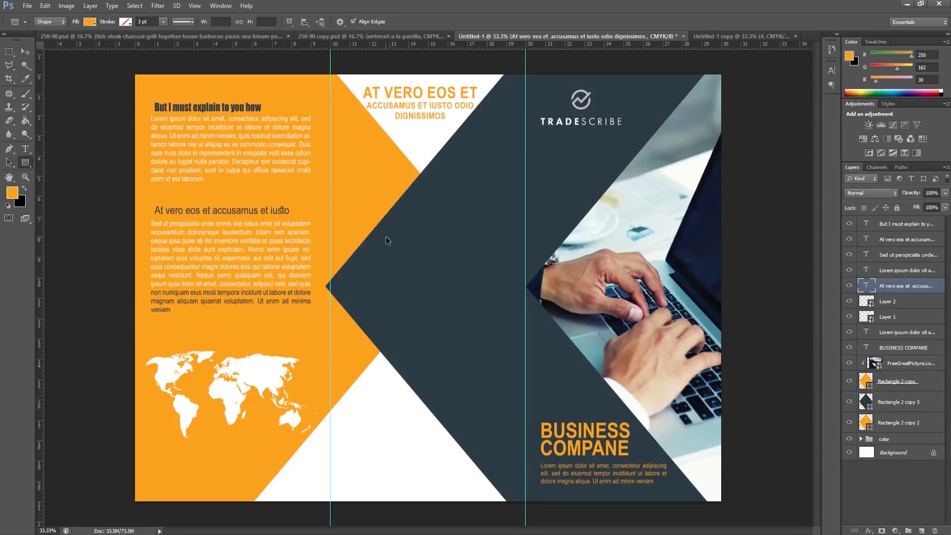
pyautogui.moveTo(385, 239); pyautogui.dragTo(404, 258)
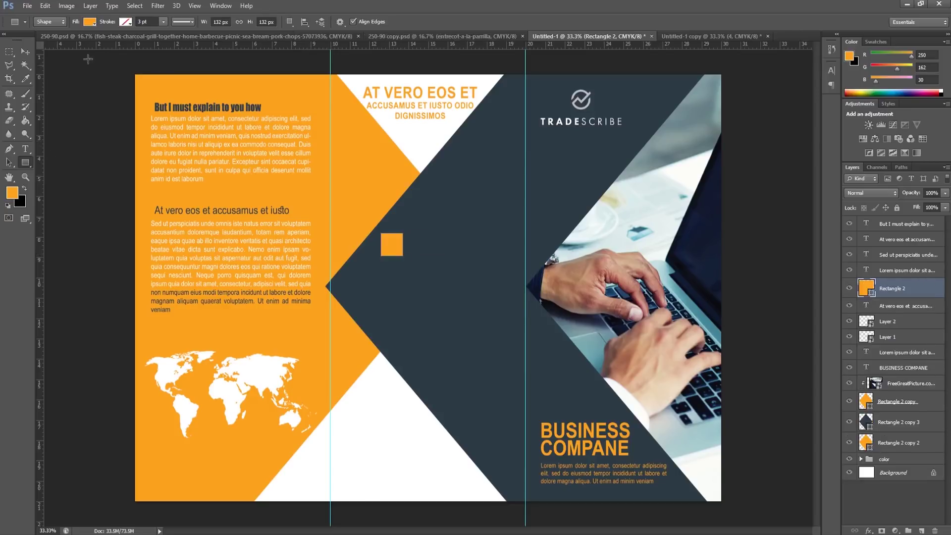
# Give the square no fill and a 1.5 pt orange stroke
pyautogui.click(90, 22)
pyautogui.click(48, 41)
pyautogui.click(126, 22)
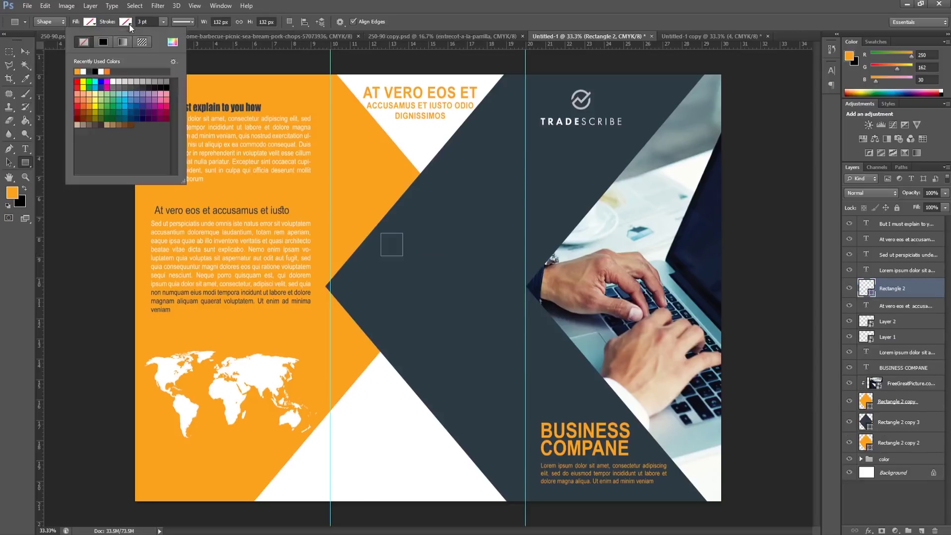
pyautogui.click(78, 72)
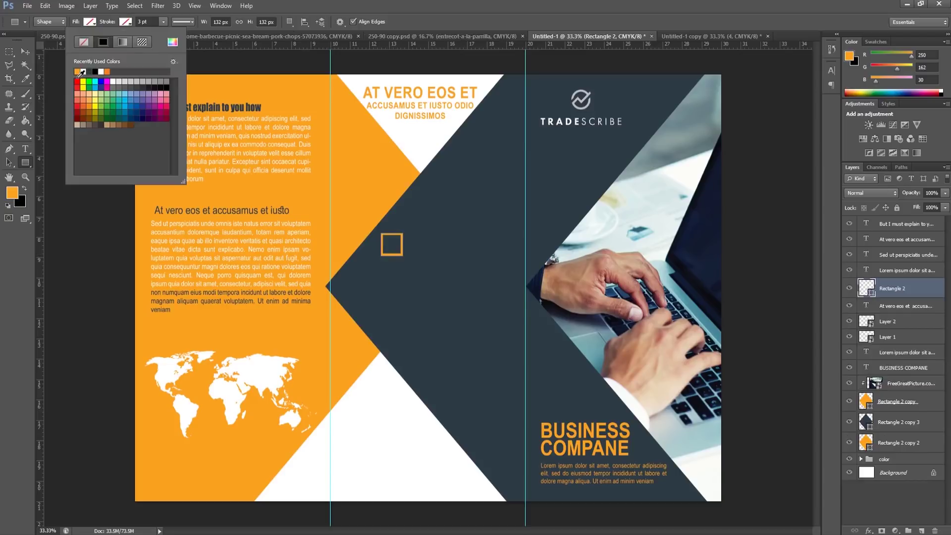
pyautogui.click(163, 23)
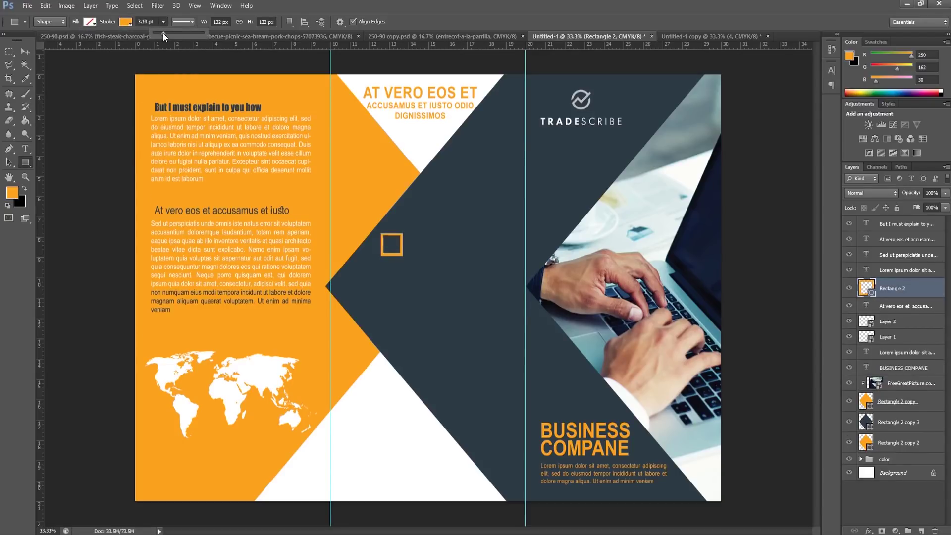
pyautogui.click(148, 23)
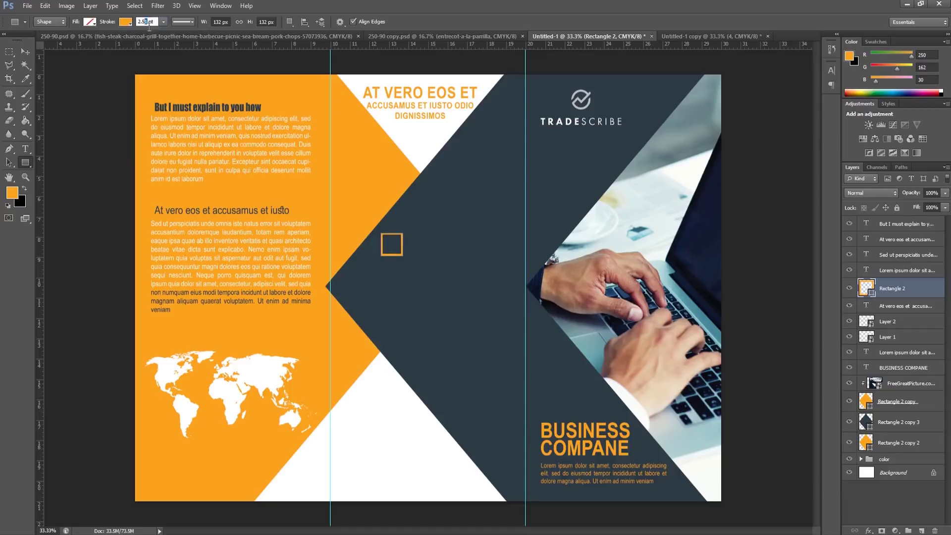
pyautogui.press('BackSpace')
pyautogui.press('Return')
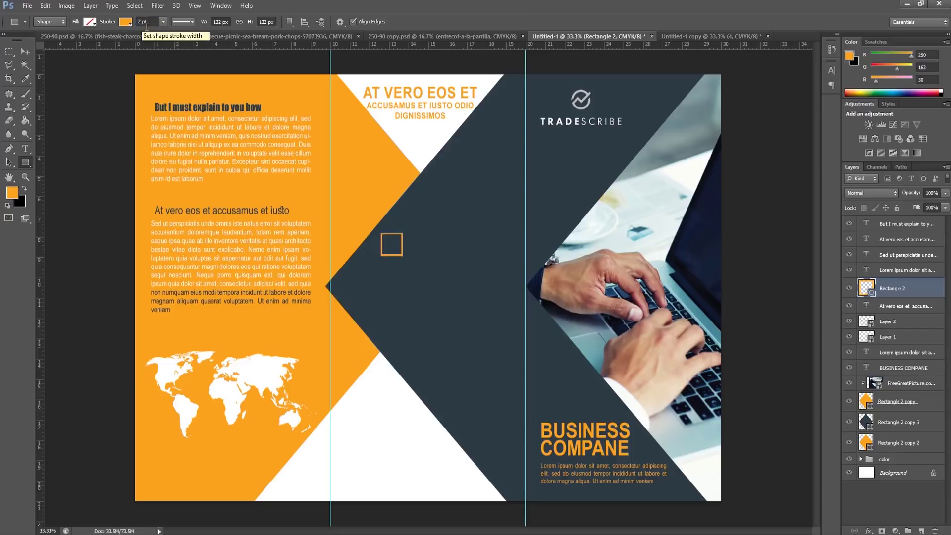
pyautogui.scroll(1, 146, 23)
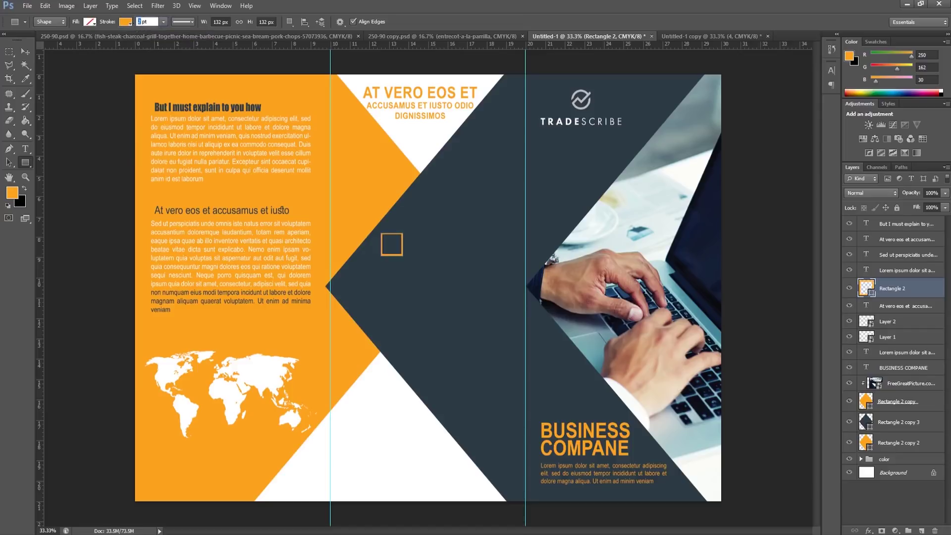
pyautogui.write('1.5')
pyautogui.press('Return')
# Rotate the square 45° into a diamond and reselect its layer
pyautogui.press('v')
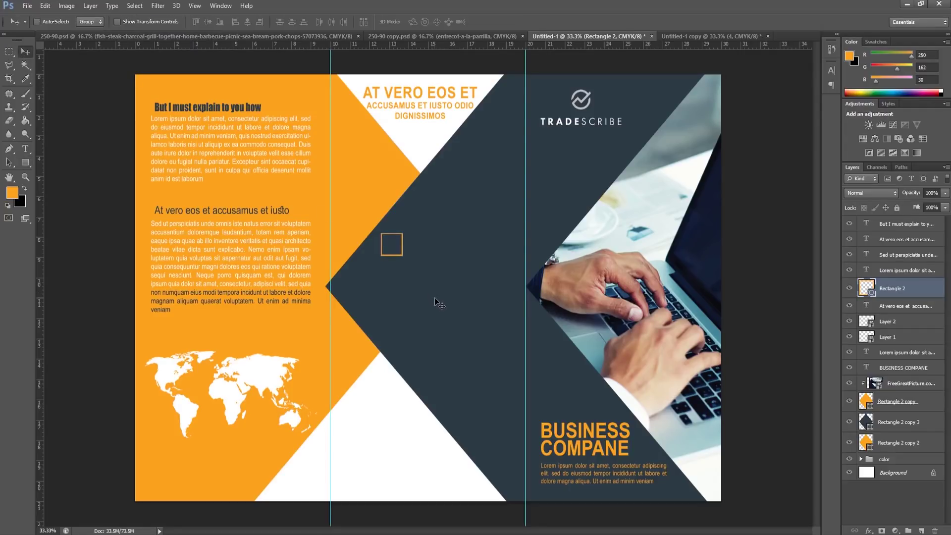
pyautogui.hotkey('ctrl', 't')
pyautogui.moveTo(439, 303); pyautogui.dragTo(439, 253)
pyautogui.press('Return')
pyautogui.click(899, 272)
pyautogui.click(893, 292)
# Zoom in around the diamond and bring up the shape-tool modes list
pyautogui.click(25, 178)
pyautogui.click(394, 259)
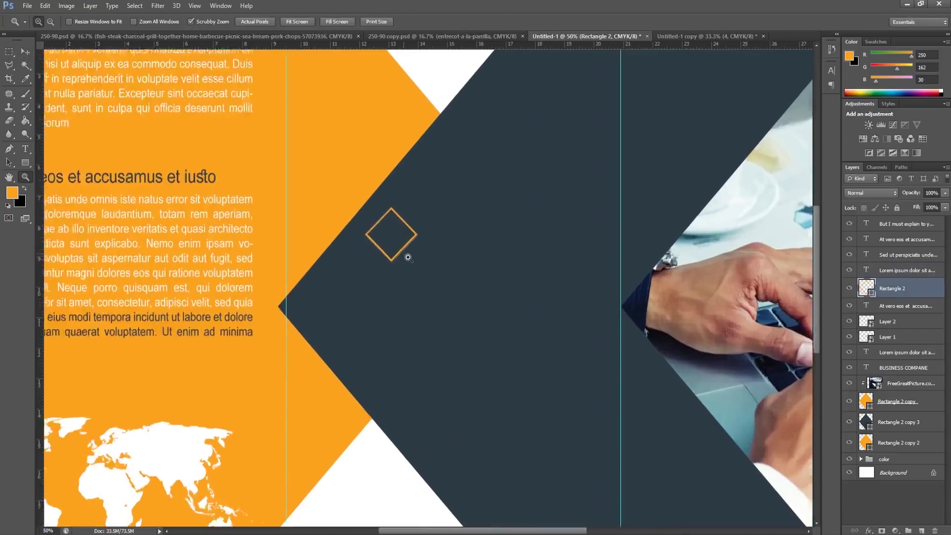
pyautogui.click(19, 160)
pyautogui.rightClick(19, 160)
# Draw a phone custom shape inside the diamond
pyautogui.click(70, 214)
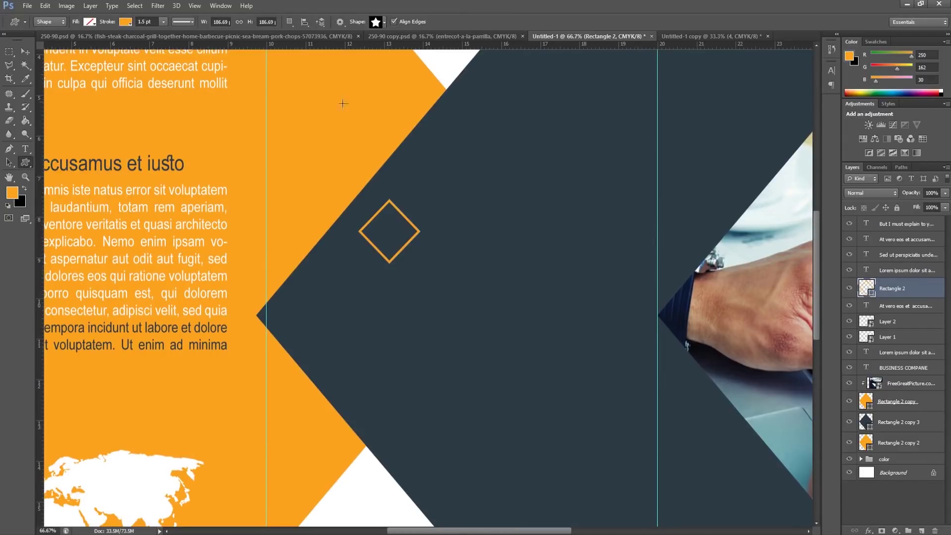
pyautogui.click(378, 23)
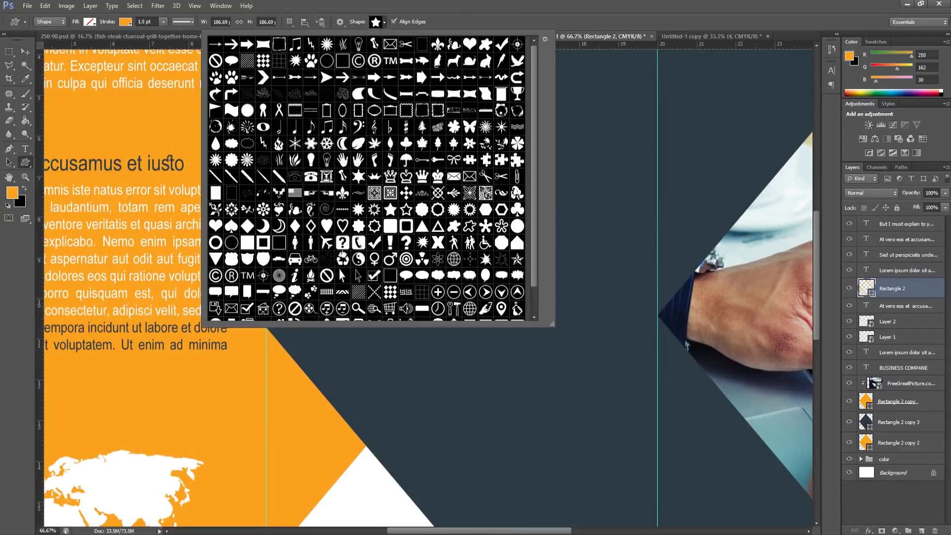
pyautogui.moveTo(532, 246); pyautogui.dragTo(535, 303)
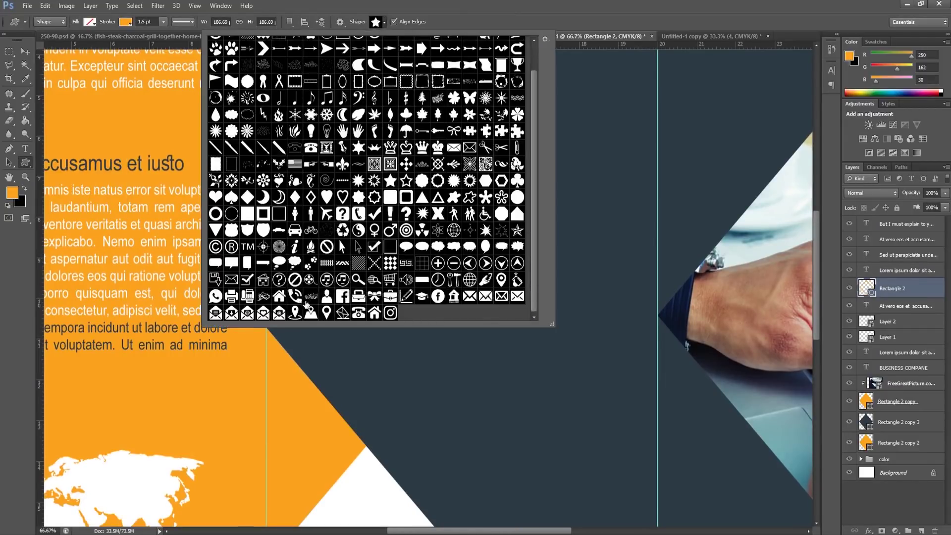
pyautogui.doubleClick(296, 296)
pyautogui.moveTo(386, 226); pyautogui.dragTo(405, 245)
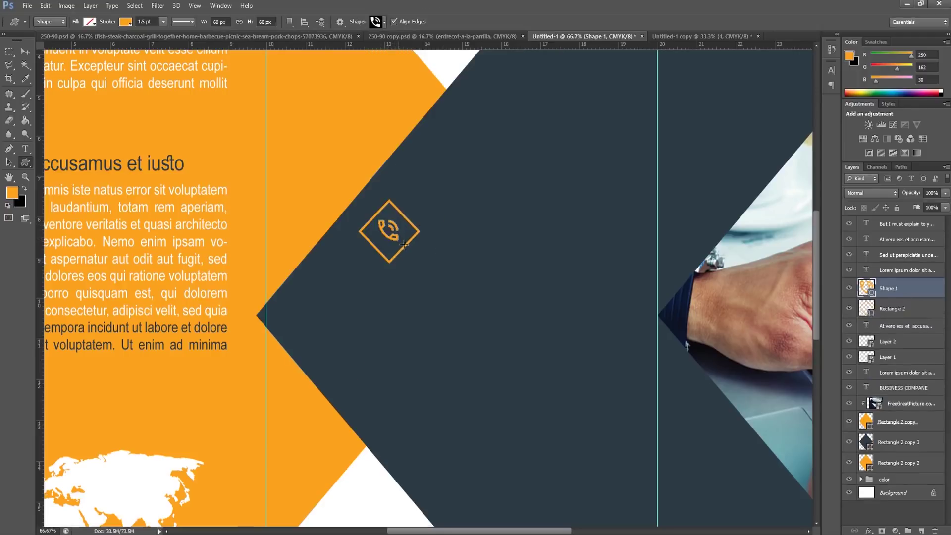
# Give the phone icon an orange fill and no outline
pyautogui.click(124, 22)
pyautogui.click(82, 42)
pyautogui.click(90, 22)
pyautogui.click(41, 72)
# Alt-drag a copy of the phone-and-diamond pair directly below
pyautogui.click(25, 52)
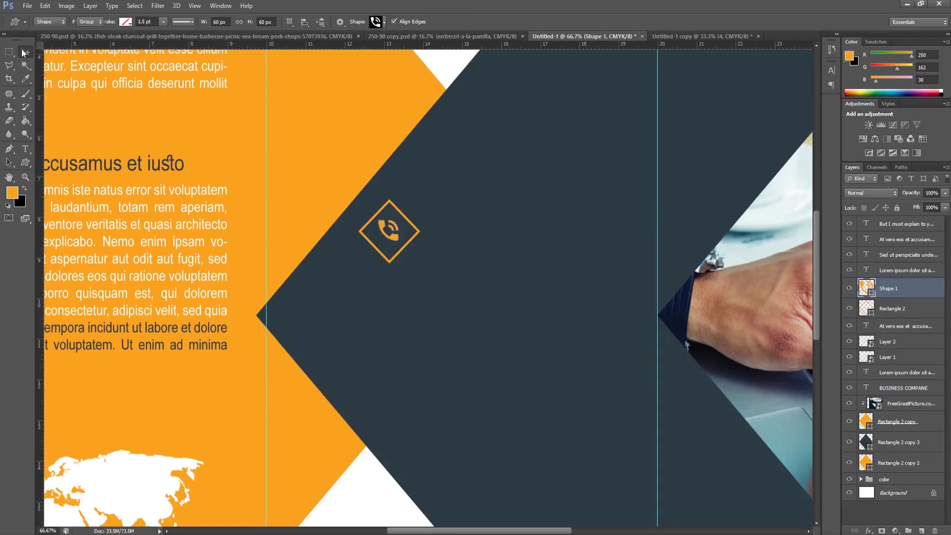
pyautogui.keyDown('shift'); pyautogui.click(903, 311); pyautogui.keyUp('shift')
pyautogui.moveTo(403, 243); pyautogui.dragTo(402, 304)
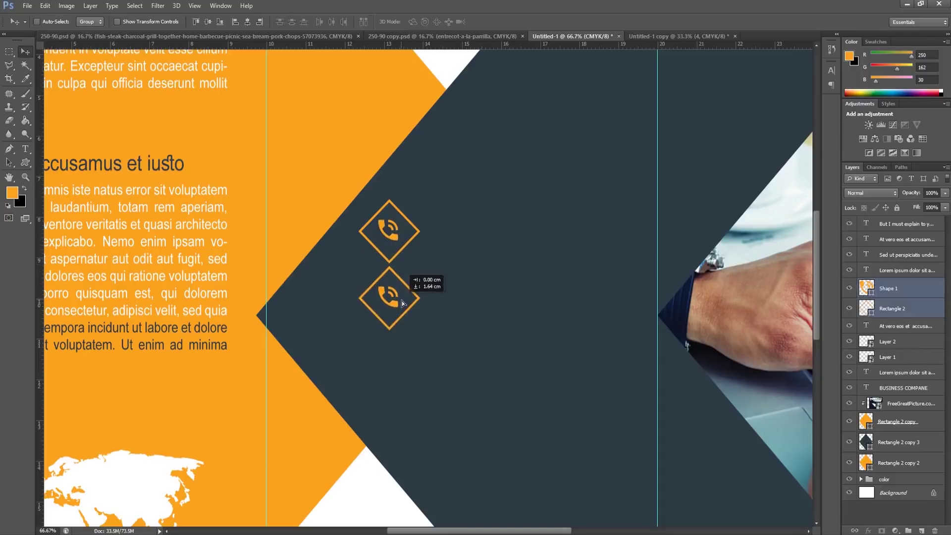
# Replace the copied phone in the lower diamond with a globe custom shape
pyautogui.rightClick(392, 301)
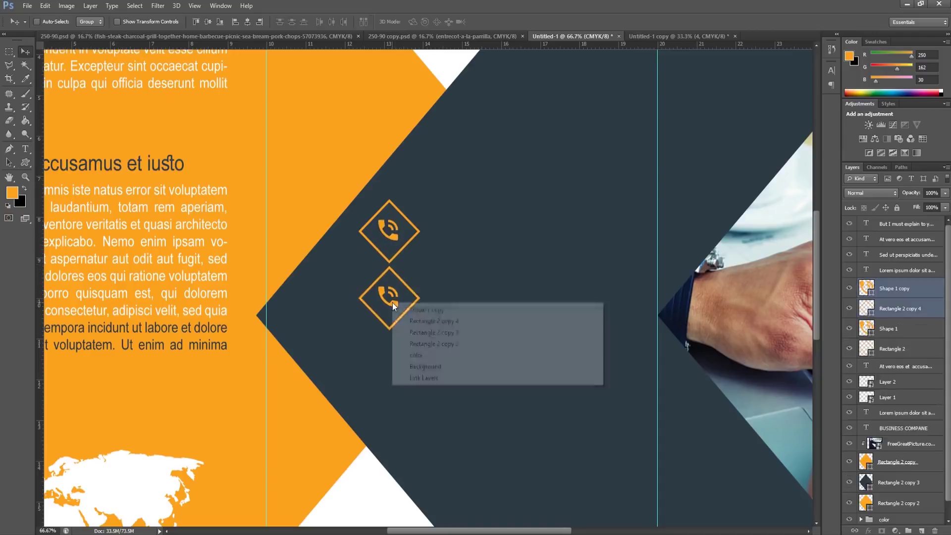
pyautogui.click(411, 308)
pyautogui.press('u')
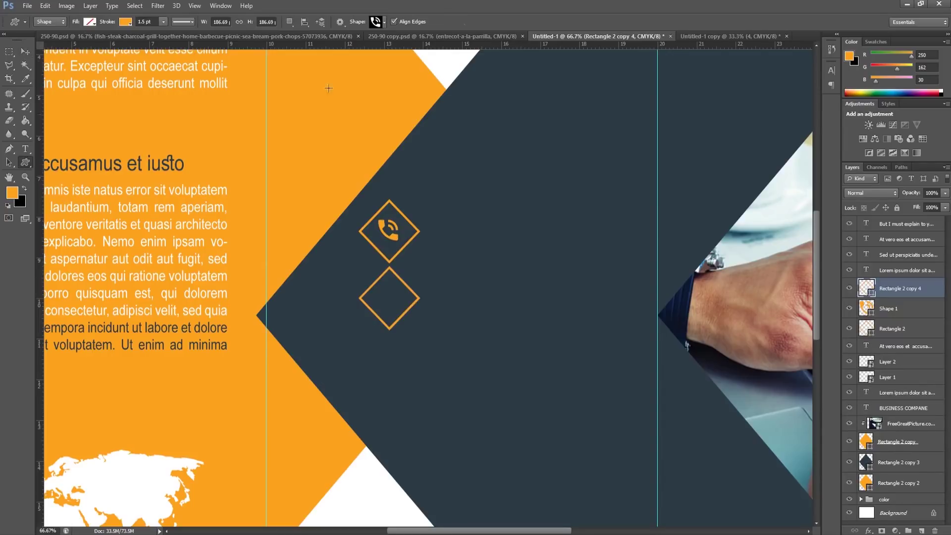
pyautogui.click(381, 22)
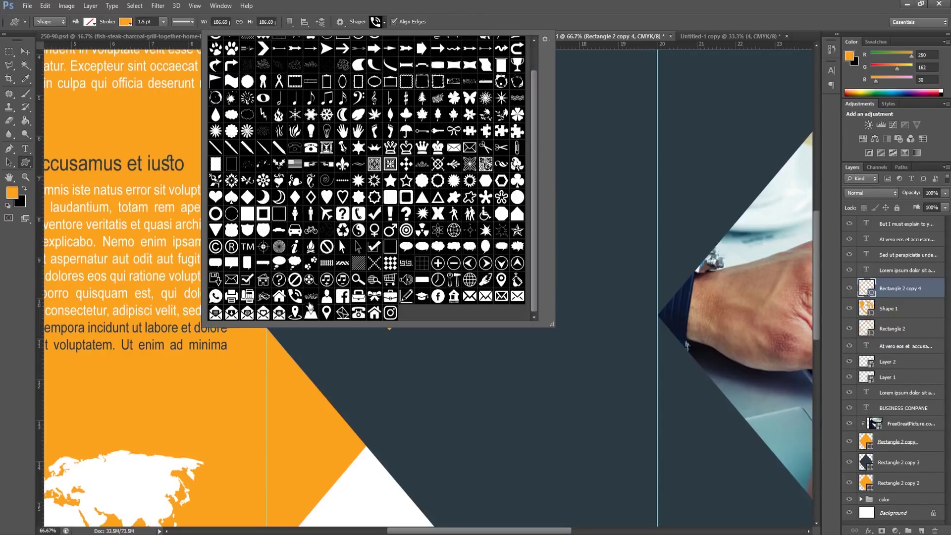
pyautogui.click(470, 279)
pyautogui.click(384, 305)
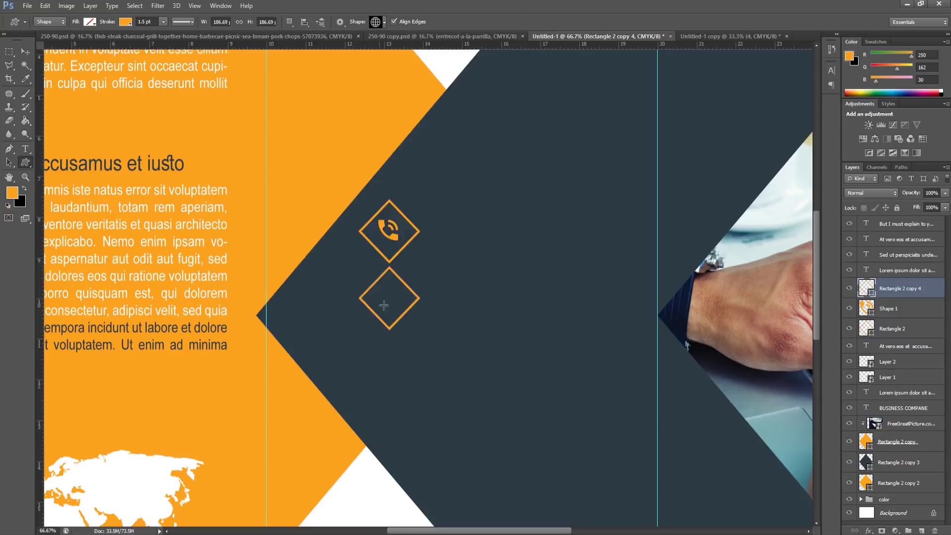
pyautogui.moveTo(383, 291); pyautogui.dragTo(410, 314)
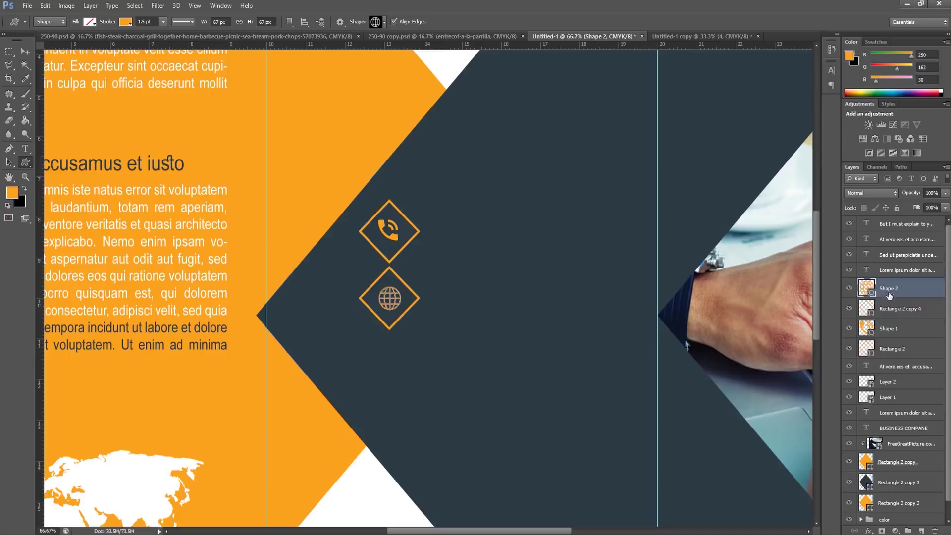
# Copy the globe diamond further down and delete the copied globe
pyautogui.keyDown('shift'); pyautogui.click(896, 315); pyautogui.keyUp('shift')
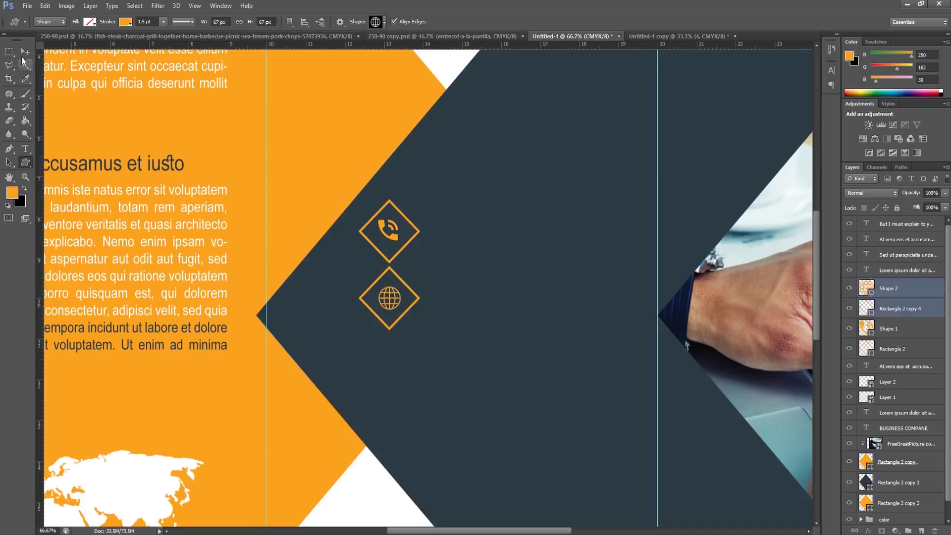
pyautogui.press('v')
pyautogui.moveTo(400, 288); pyautogui.dragTo(402, 347)
pyautogui.press('Down')
pyautogui.press('Down')
pyautogui.press('Down')
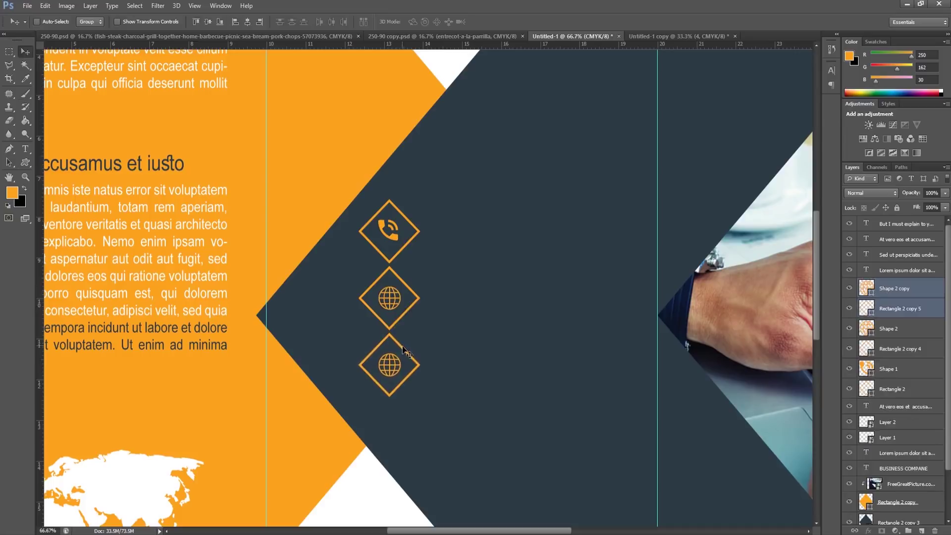
pyautogui.click(889, 284)
pyautogui.press('Delete')
# Draw a map-pin shape in the third diamond with orange fill and no outline
pyautogui.press('u')
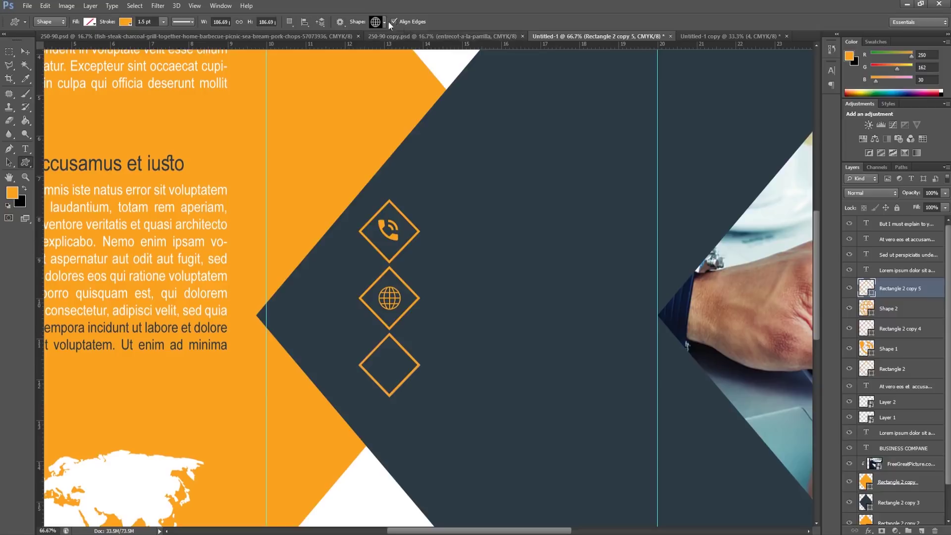
pyautogui.click(383, 22)
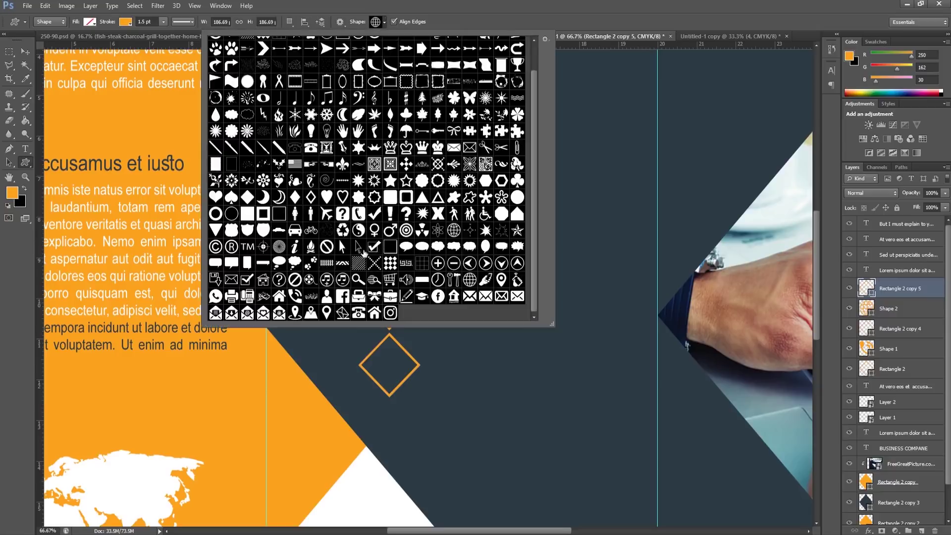
pyautogui.doubleClick(299, 317)
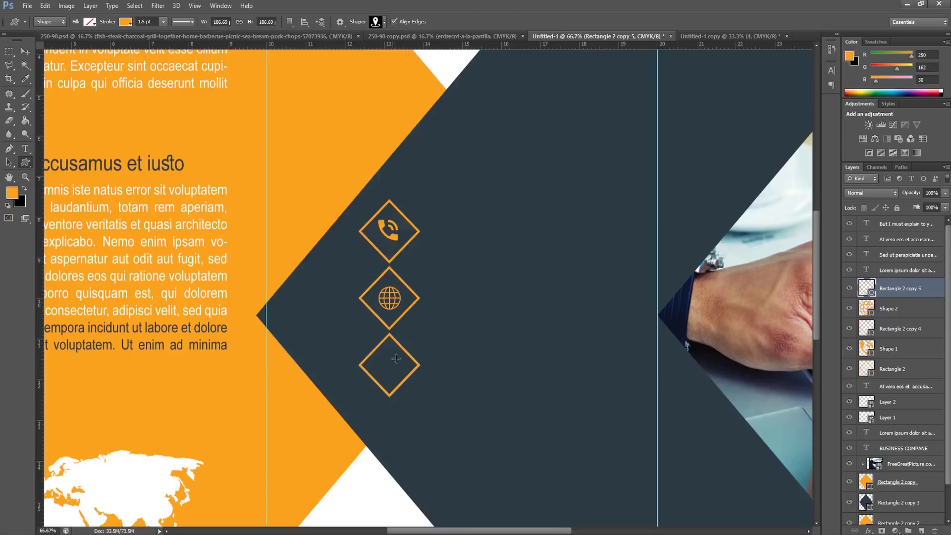
pyautogui.moveTo(386, 359); pyautogui.dragTo(405, 377)
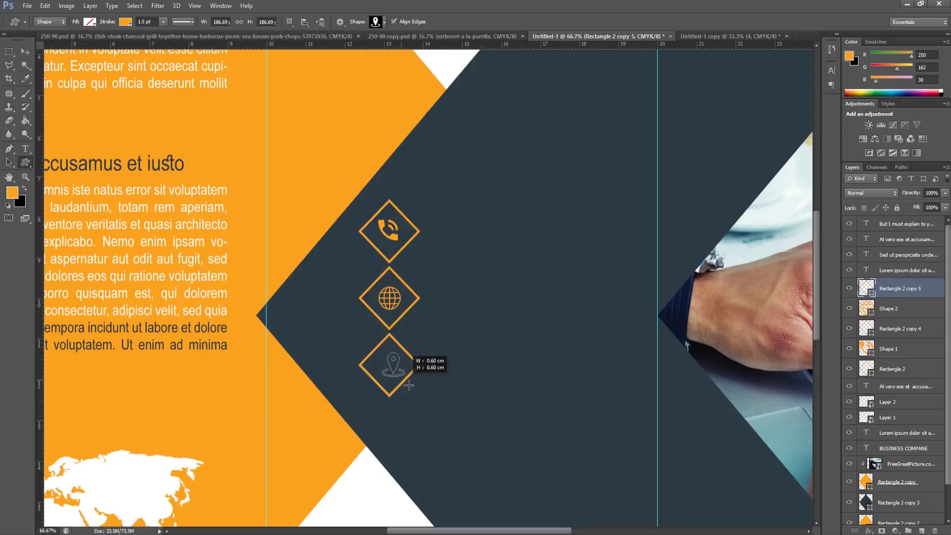
pyautogui.click(125, 21)
pyautogui.click(82, 41)
pyautogui.click(90, 21)
pyautogui.click(41, 71)
# Nudge the map pin left and select it together with the globe and phone icons
pyautogui.click(25, 51)
pyautogui.press('Left')
pyautogui.press('Left')
pyautogui.press('Left')
pyautogui.press('Left')
pyautogui.press('Left')
pyautogui.press('Left')
pyautogui.press('Left')
pyautogui.press('Left')
pyautogui.press('Left')
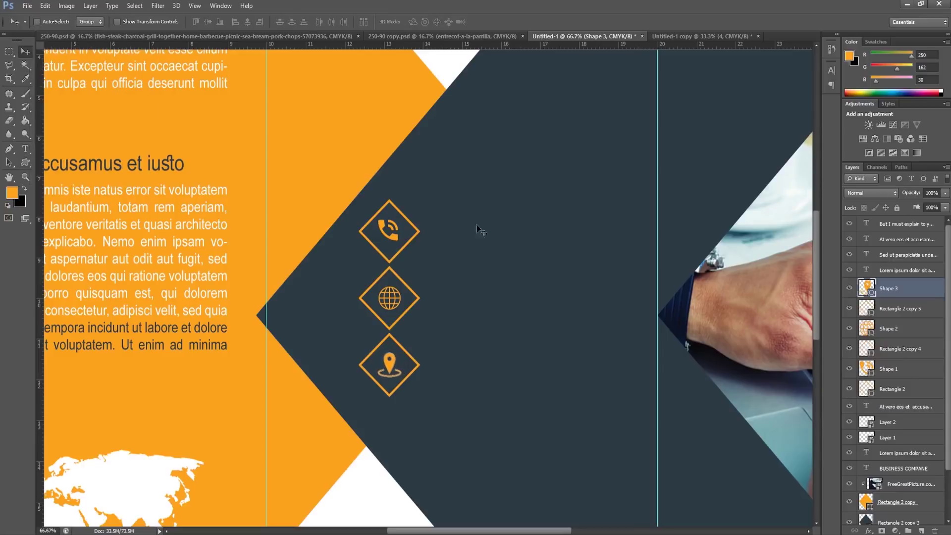
pyautogui.keyDown('ctrl'); pyautogui.click(903, 330); pyautogui.keyUp('ctrl')
pyautogui.keyDown('ctrl'); pyautogui.click(891, 369); pyautogui.keyUp('ctrl')
# Add a phone number line in Century Gothic beside the phone diamond
pyautogui.click(248, 24)
pyautogui.click(26, 149)
pyautogui.click(452, 234)
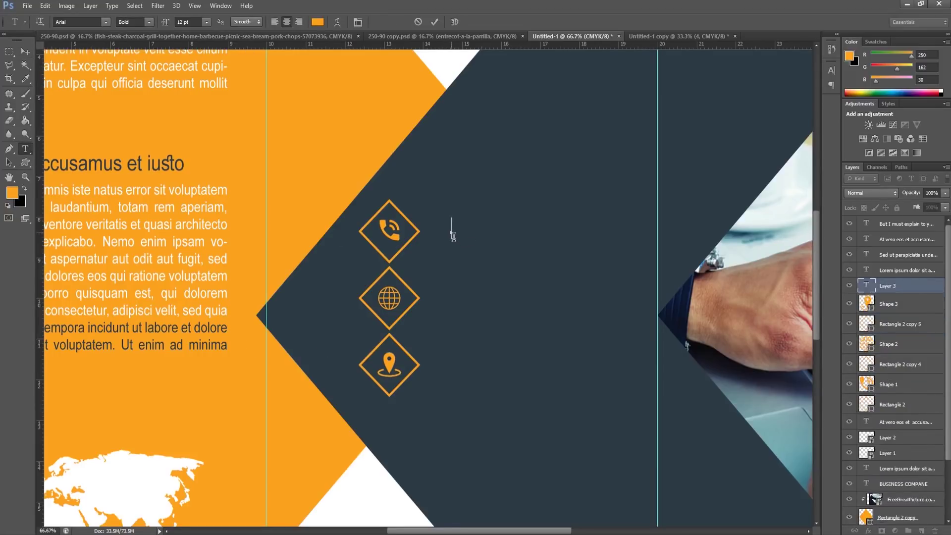
pyautogui.tripleClick(452, 233)
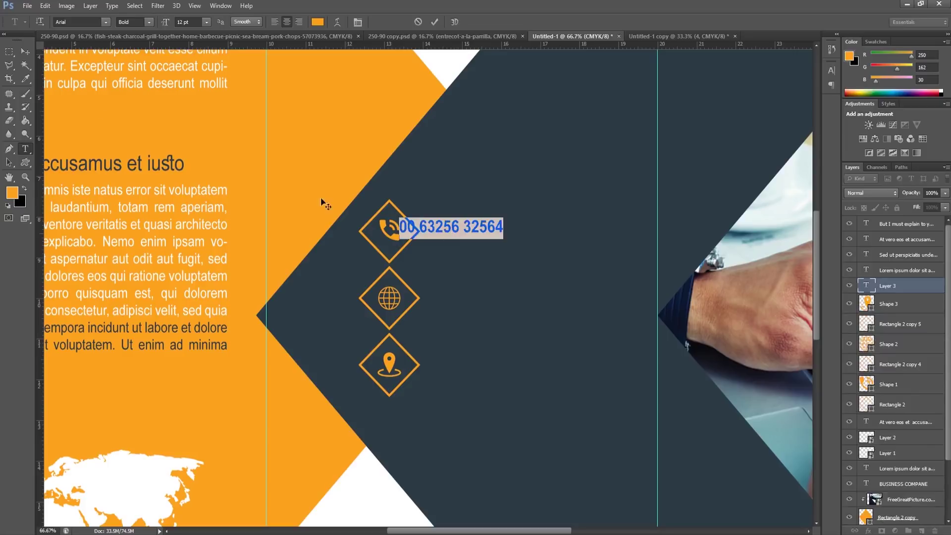
pyautogui.click(105, 23)
pyautogui.moveTo(224, 53)
pyautogui.mouseDown()
pyautogui.moveTo(230, 72)
pyautogui.moveTo(232, 55)
pyautogui.mouseUp()
pyautogui.click(108, 323)
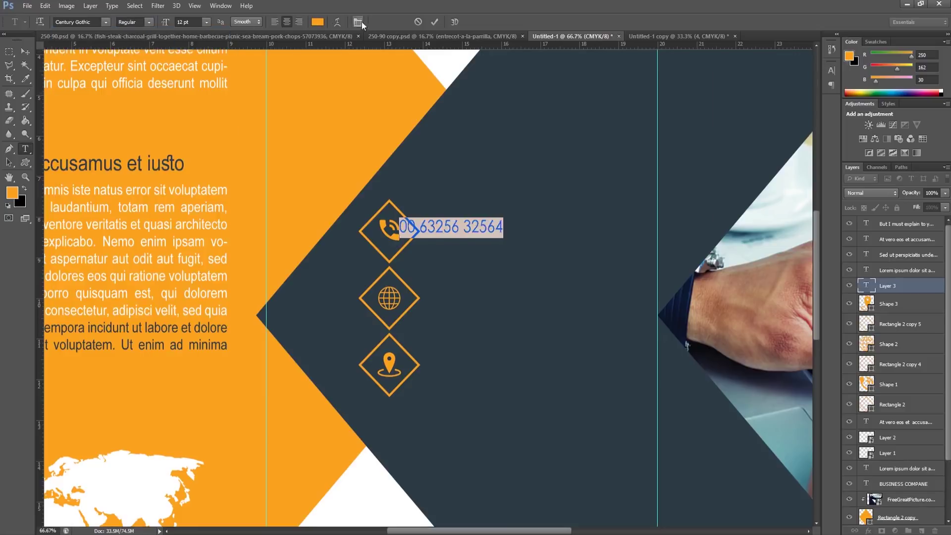
pyautogui.click(832, 70)
pyautogui.moveTo(489, 225); pyautogui.dragTo(492, 302)
pyautogui.keyDown('shift'); pyautogui.click(897, 301); pyautogui.keyUp('shift')
pyautogui.press('t')
pyautogui.tripleClick(483, 287)
pyautogui.write('WWW.YOUWEBSITE.COM')
pyautogui.hotkey('ctrl', 'a')
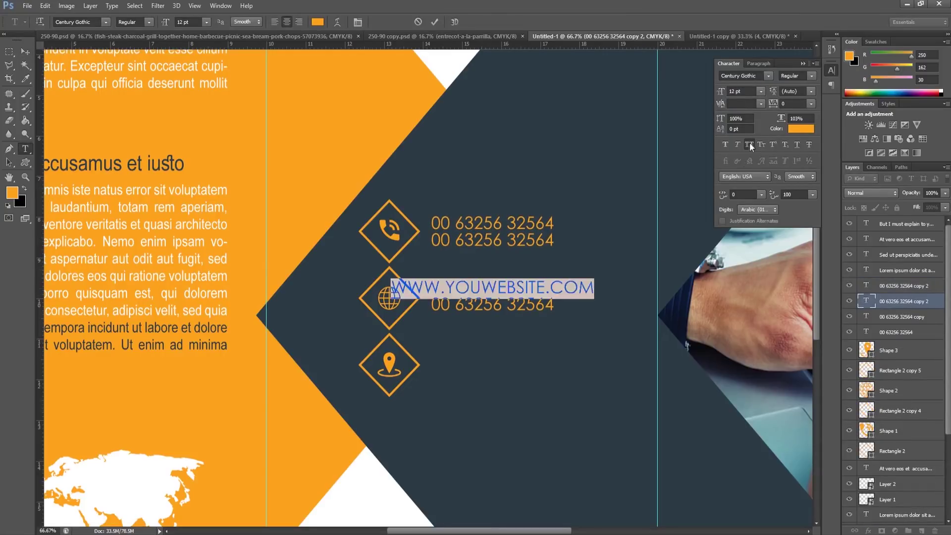
pyautogui.write('W')
pyautogui.press('BackSpace')
pyautogui.write('www.yourwebsite.com')
pyautogui.click(26, 51)
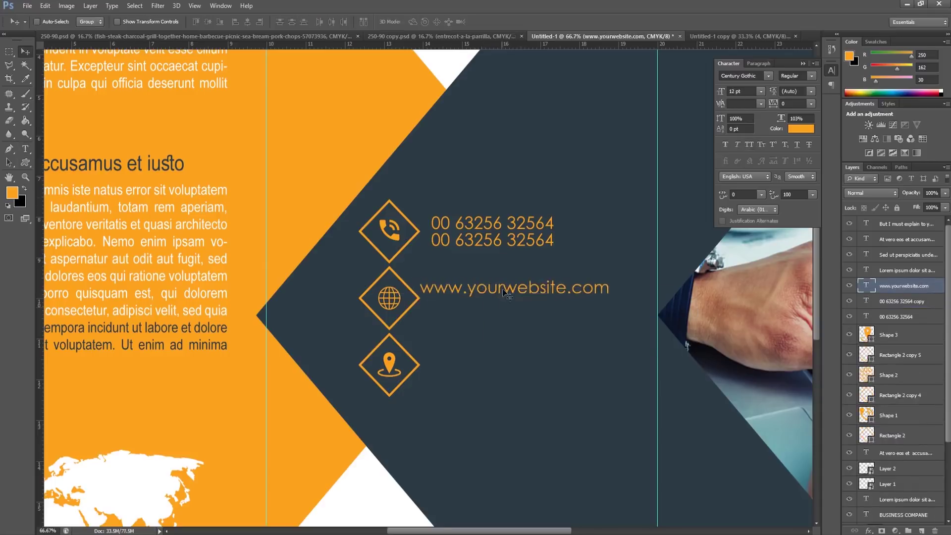
# Copy the website line below and change it to a placeholder email address
pyautogui.moveTo(524, 278); pyautogui.dragTo(524, 295)
pyautogui.press('t')
pyautogui.click(525, 303)
pyautogui.hotkey('ctrl', 'a')
pyautogui.write('youremail.com')
pyautogui.click(539, 305)
pyautogui.write('@email')
pyautogui.hotkey('ctrl', 'Return')
# Copy the email line beside the location pin as left-aligned 'New york city' / '2500 city'
pyautogui.press('v')
pyautogui.moveTo(545, 314); pyautogui.dragTo(545, 355)
pyautogui.press('t')
pyautogui.click(483, 354)
pyautogui.hotkey('ctrl', 'a')
pyautogui.write('New york city')
pyautogui.press('Return')
pyautogui.write('2500 city')
pyautogui.hotkey('ctrl', 'a')
pyautogui.hotkey('ctrl', 'shift', 'l')
# Align the website, email and address text to a vertical guide and save
pyautogui.hotkey('ctrl', 'Return')
pyautogui.press('v')
pyautogui.moveTo(544, 356); pyautogui.dragTo(460, 356)
pyautogui.moveTo(40, 314); pyautogui.dragTo(431, 314)
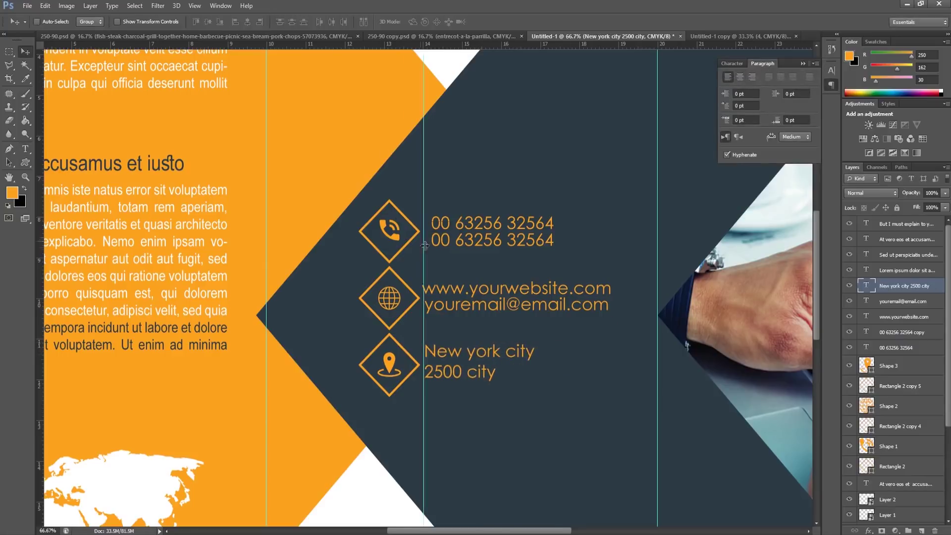
pyautogui.moveTo(496, 297); pyautogui.dragTo(504, 297)
pyautogui.hotkey('ctrl', 's')
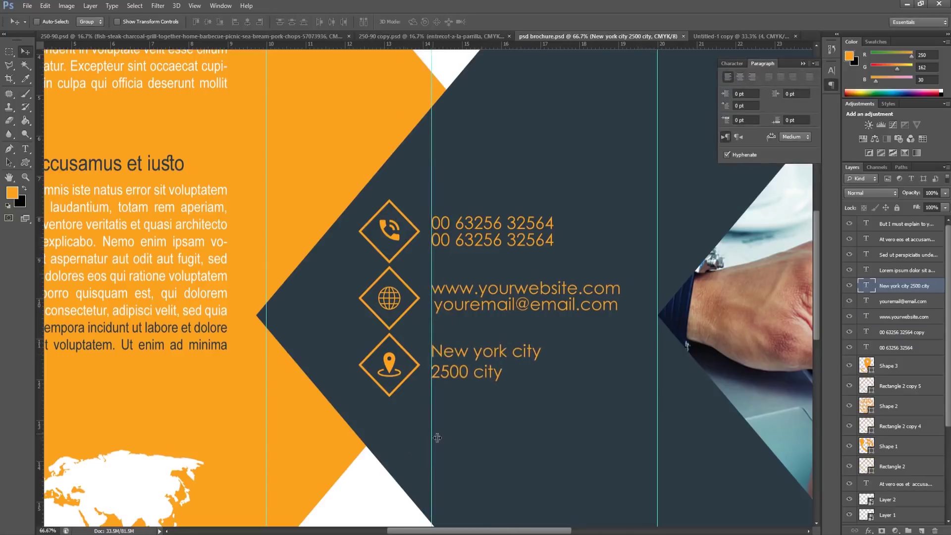
# Fit the brochure on screen and duplicate it as a new document
pyautogui.click(195, 6)
pyautogui.click(269, 103)
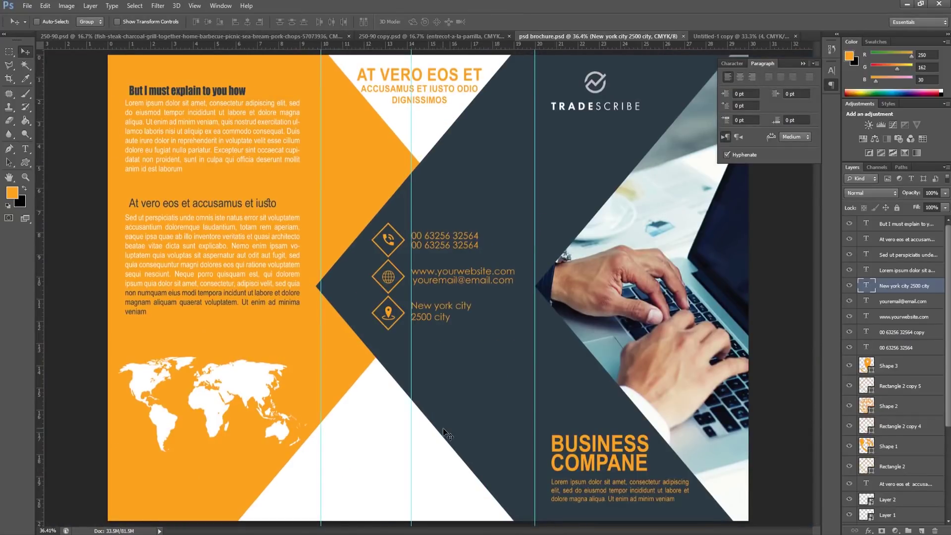
pyautogui.click(67, 6)
pyautogui.click(106, 148)
pyautogui.press('Return')
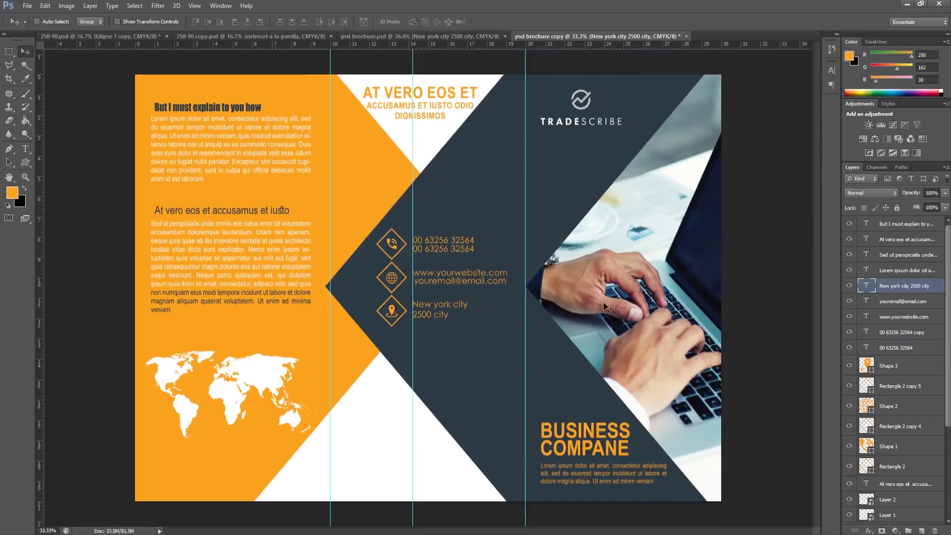
pyautogui.click(322, 263)
# Delete the left orange panel, heading, phone and contact text and icon layers in the copy
pyautogui.rightClick(287, 274)
pyautogui.click(297, 275)
pyautogui.press('Delete')
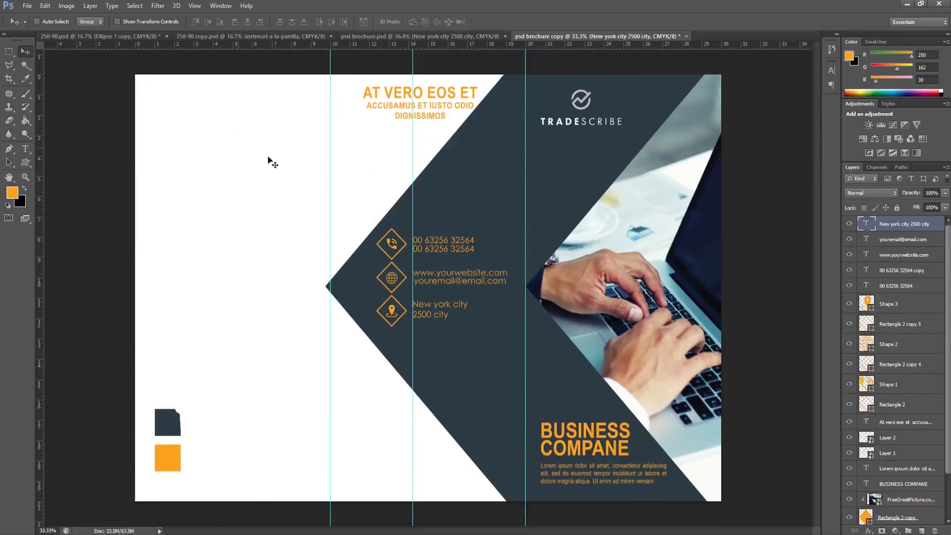
pyautogui.press('Delete')
pyautogui.click(907, 246)
pyautogui.press('Delete')
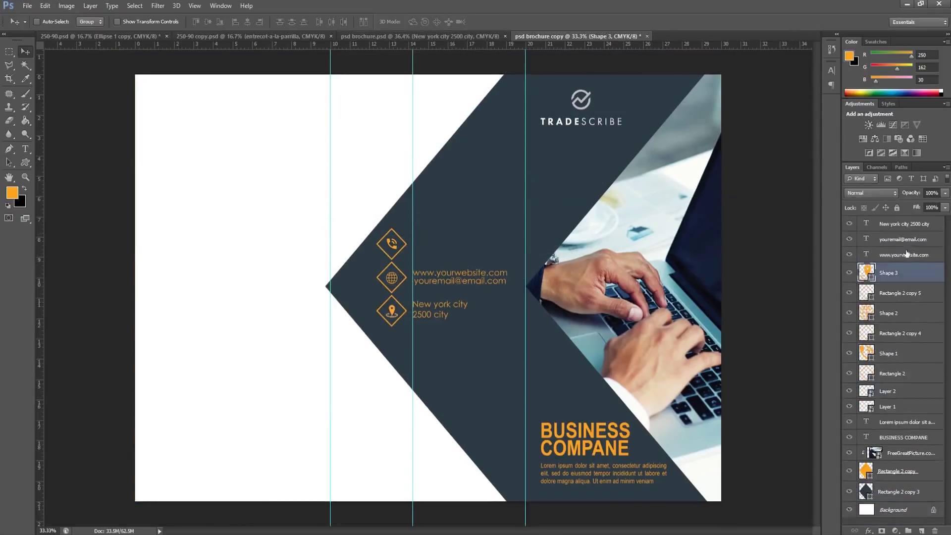
pyautogui.press('Delete')
pyautogui.press('Delete')
pyautogui.press('Delete')
pyautogui.press('Delete')
pyautogui.press('Delete')
pyautogui.press('Delete')
pyautogui.press('Delete')
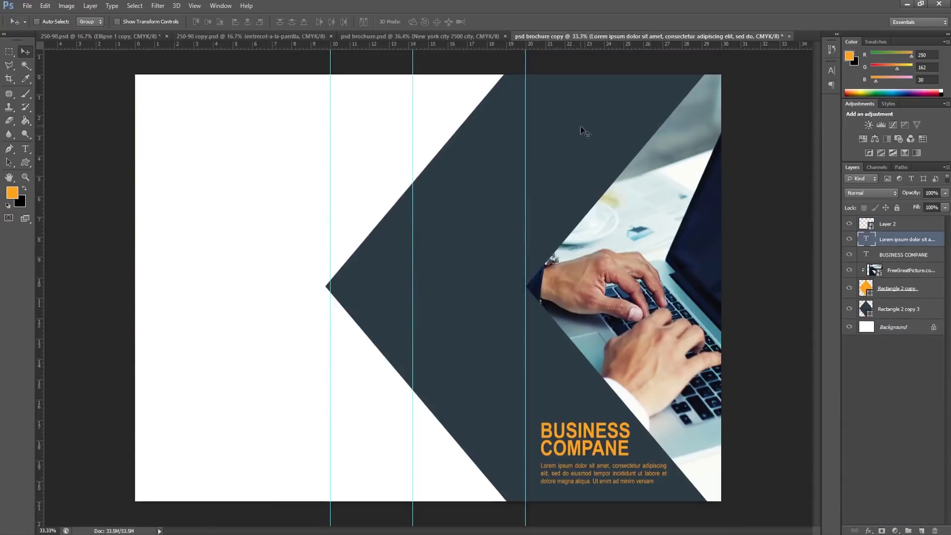
pyautogui.press('Delete')
pyautogui.press('Delete')
pyautogui.press('Delete')
# Duplicate the dark chevron, move it to the left edge and fill it orange
pyautogui.hotkey('ctrl', 'j')
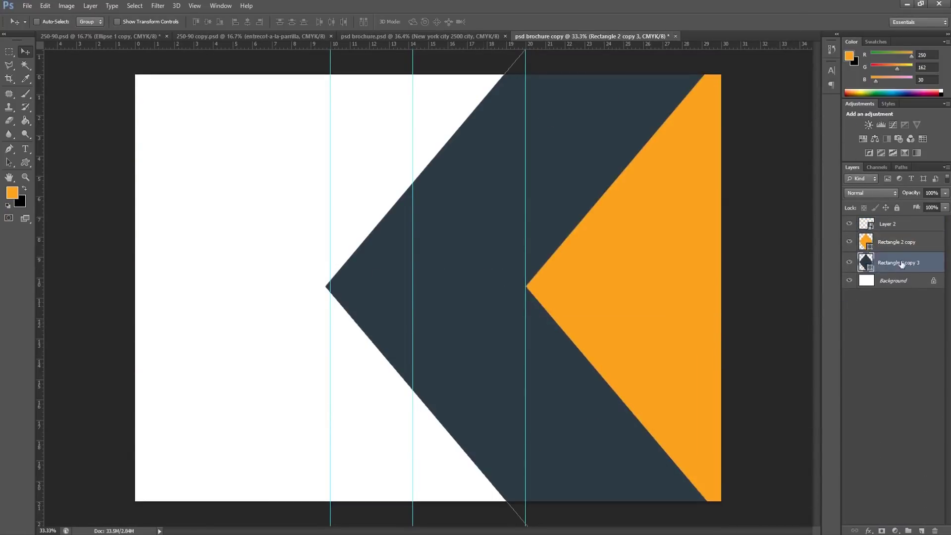
pyautogui.hotkey('alt', '[')
pyautogui.moveTo(428, 260); pyautogui.dragTo(332, 238)
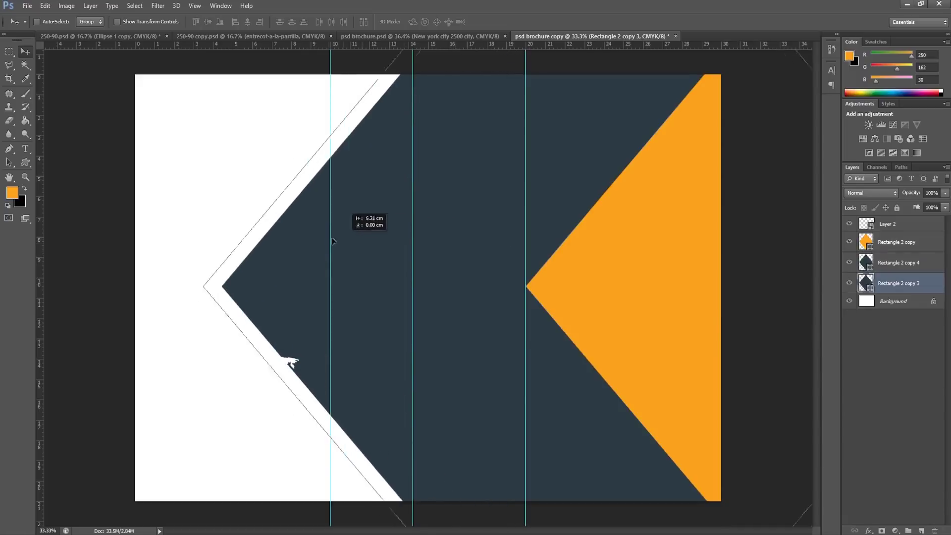
pyautogui.moveTo(332, 241); pyautogui.dragTo(273, 239)
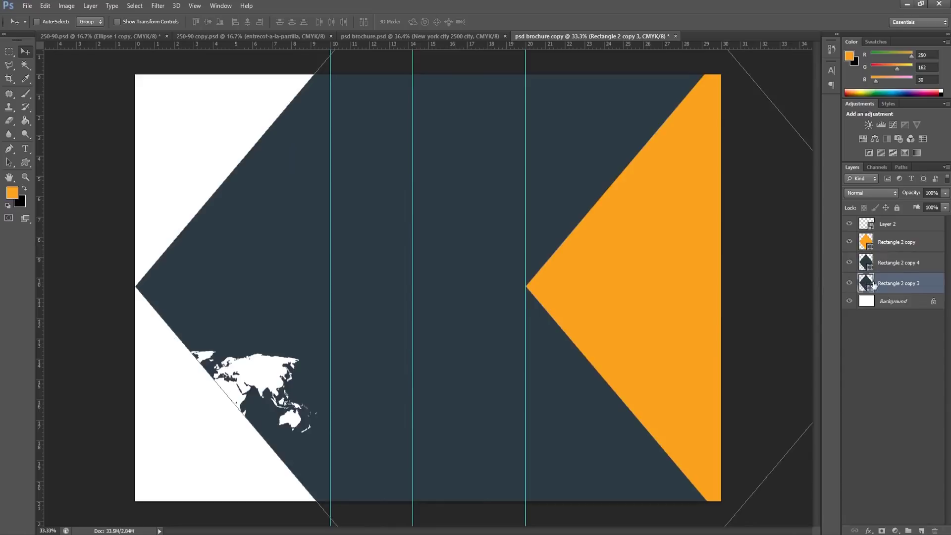
pyautogui.doubleClick(870, 286)
pyautogui.click(626, 237)
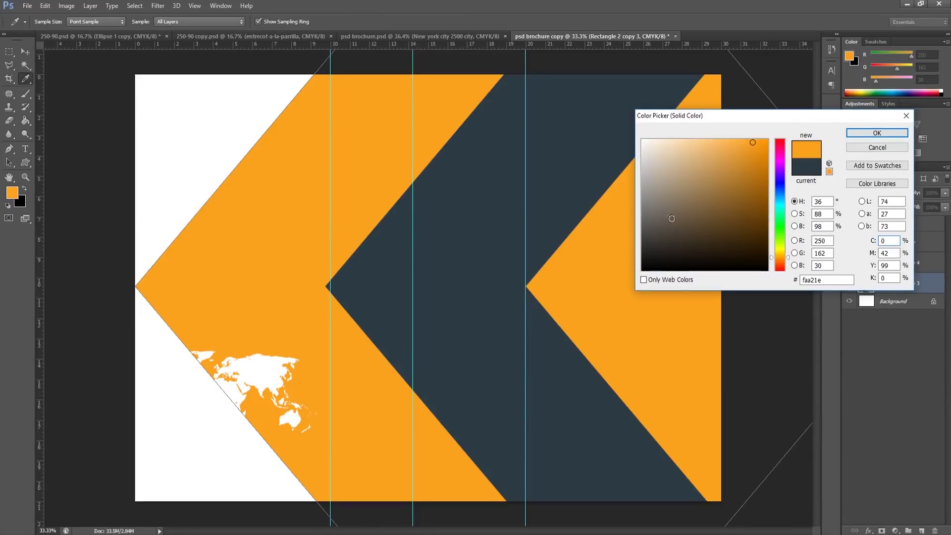
pyautogui.click(876, 133)
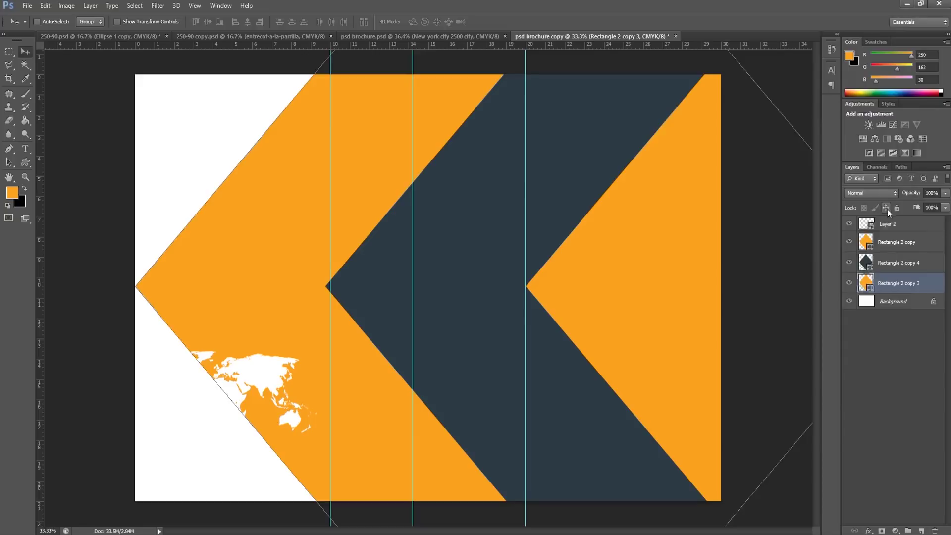
# Stretch all three chevrons to fit the page and bring in the business people photo
pyautogui.click(886, 226)
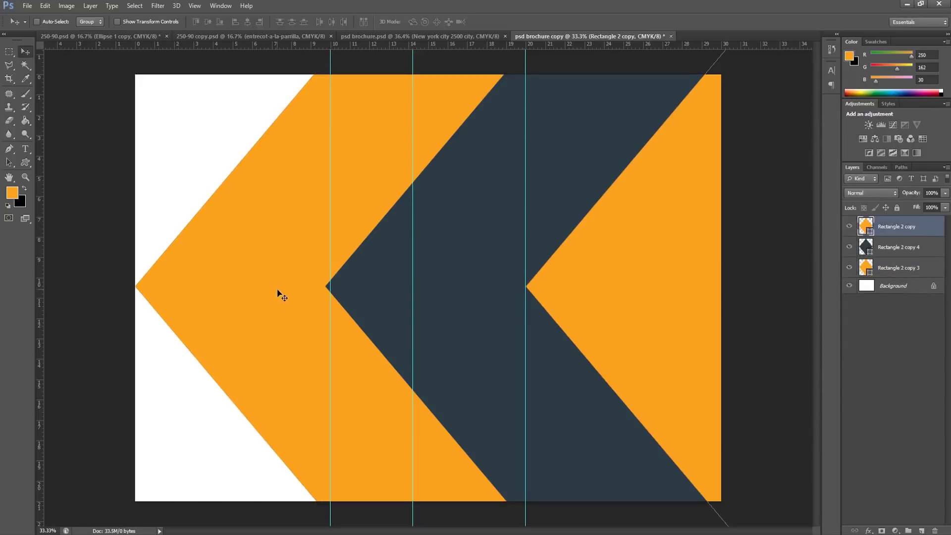
pyautogui.keyDown('shift'); pyautogui.click(876, 270); pyautogui.keyUp('shift')
pyautogui.press('Left')
pyautogui.press('Left')
pyautogui.press('Left')
pyautogui.press('Left')
pyautogui.press('Left')
pyautogui.press('Left')
pyautogui.press('Left')
pyautogui.press('Left')
pyautogui.press('Left')
pyautogui.press('Left')
pyautogui.press('Left')
pyautogui.press('Left')
pyautogui.press('Left')
pyautogui.press('Left')
pyautogui.press('Left')
pyautogui.press('Left')
pyautogui.press('Left')
pyautogui.press('Left')
pyautogui.press('Left')
pyautogui.press('Left')
pyautogui.press('Left')
pyautogui.hotkey('ctrl', 't')
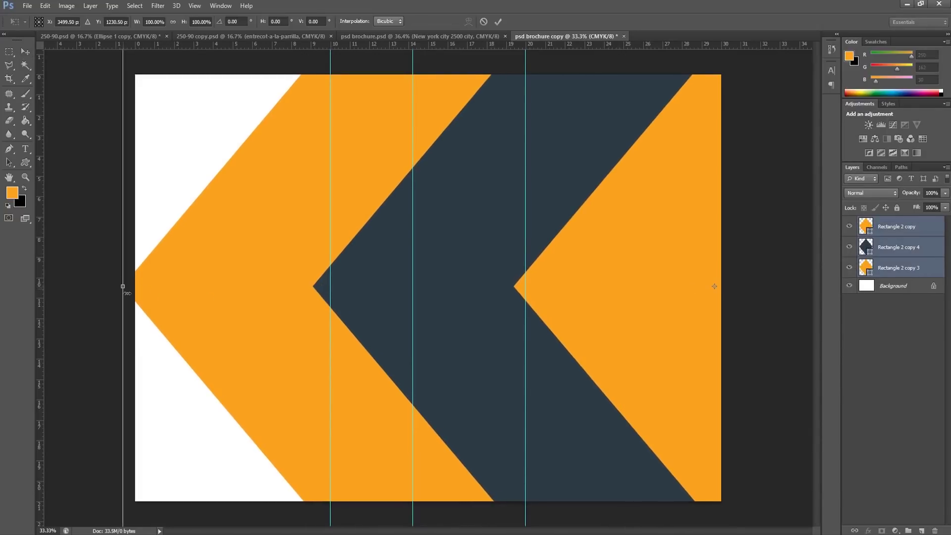
pyautogui.moveTo(123, 286); pyautogui.dragTo(135, 287)
pyautogui.press('Return')
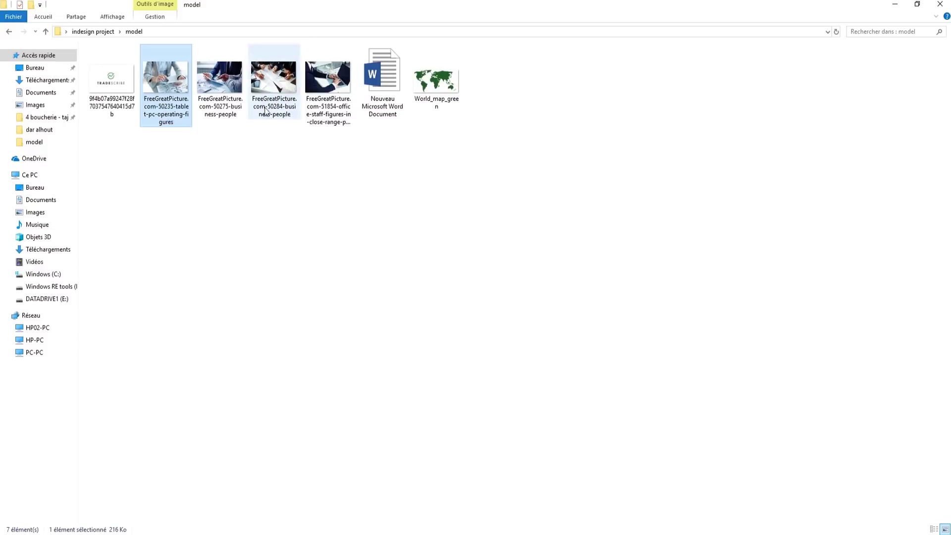
pyautogui.moveTo(220, 82); pyautogui.dragTo(694, 302)
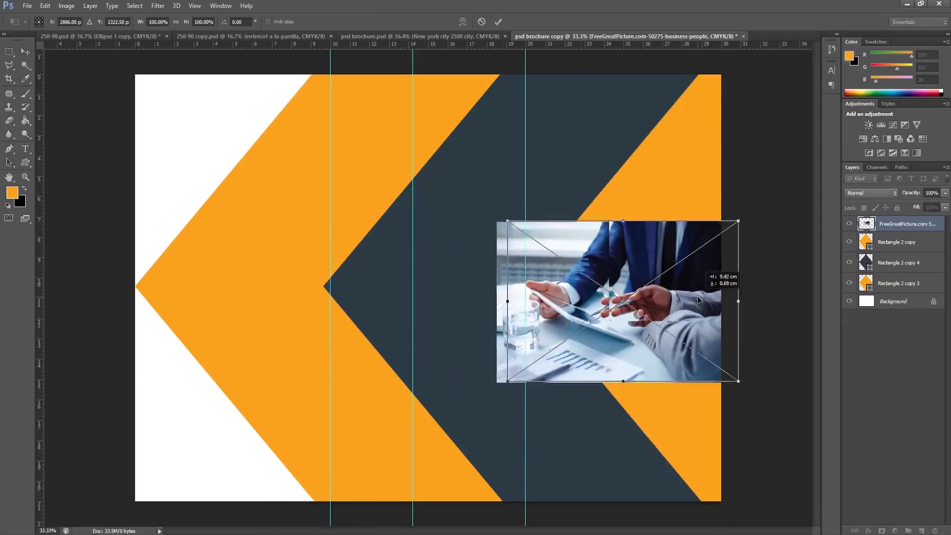
# Place the business photo and clip it to the right-hand orange chevron
pyautogui.press('Return')
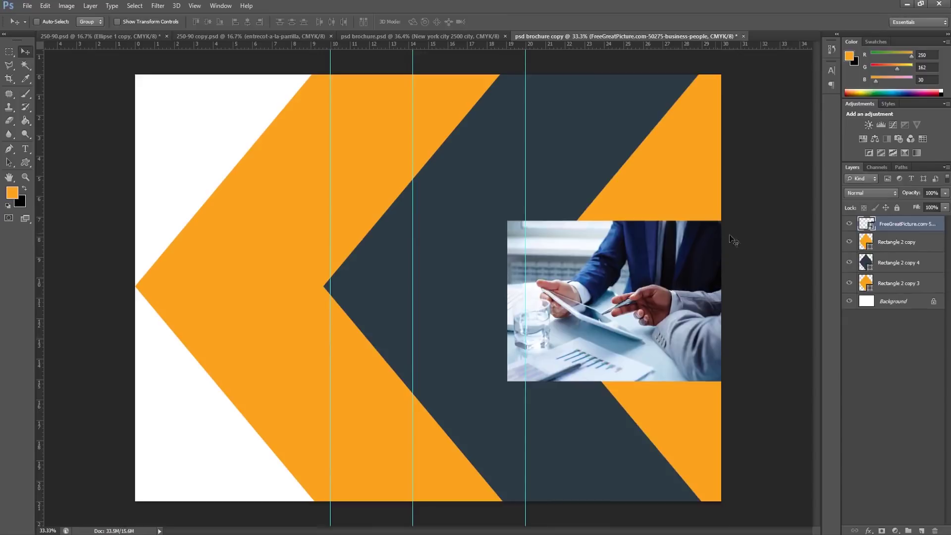
pyautogui.rightClick(902, 228)
pyautogui.click(802, 297)
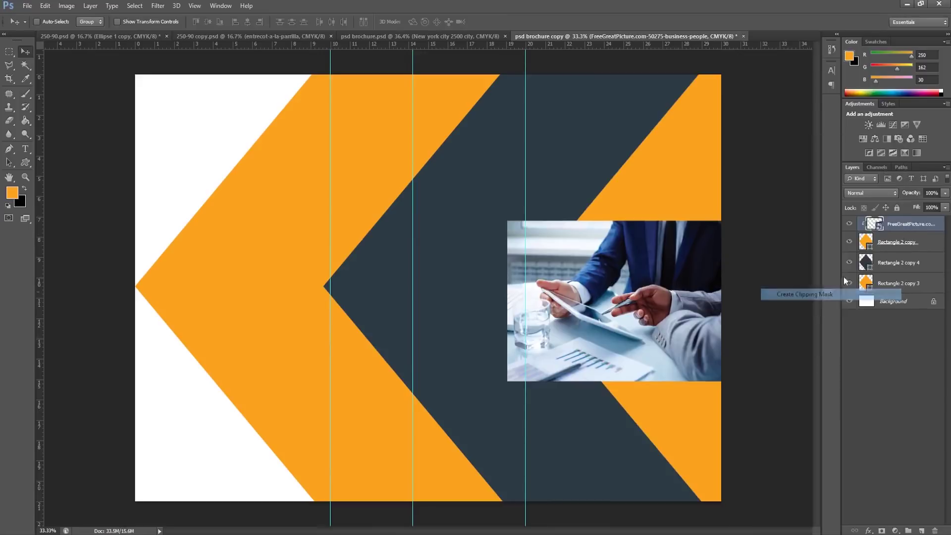
# Scale and reposition the clipped photo until it covers the chevron
pyautogui.hotkey('ctrl', 't')
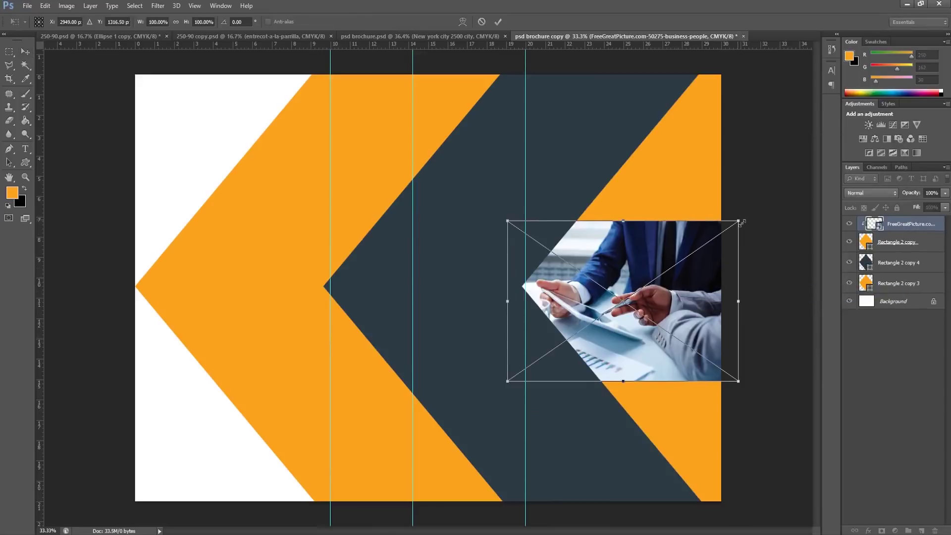
pyautogui.moveTo(721, 218)
pyautogui.mouseDown()
pyautogui.moveTo(892, 124)
pyautogui.moveTo(908, 78)
pyautogui.mouseUp()
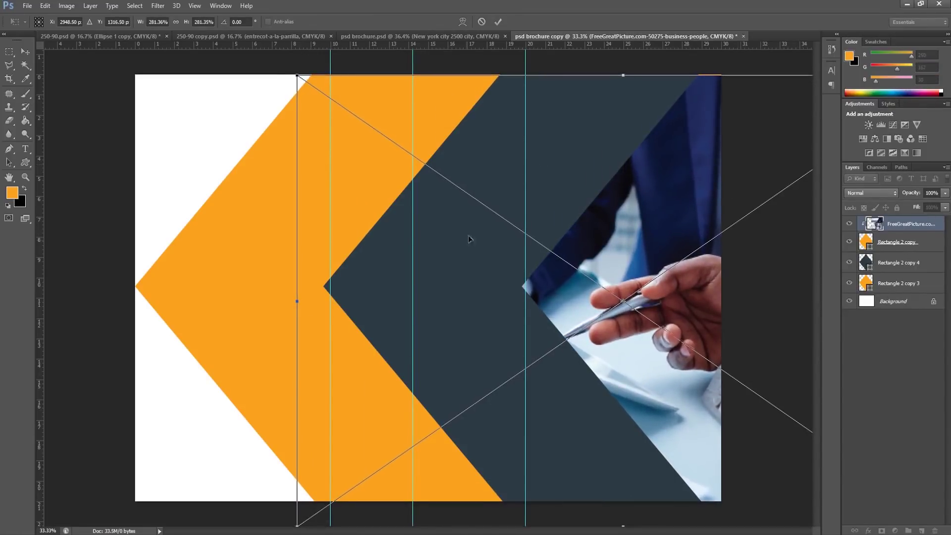
pyautogui.moveTo(469, 236); pyautogui.dragTo(460, 234)
pyautogui.moveTo(304, 65); pyautogui.dragTo(330, 74)
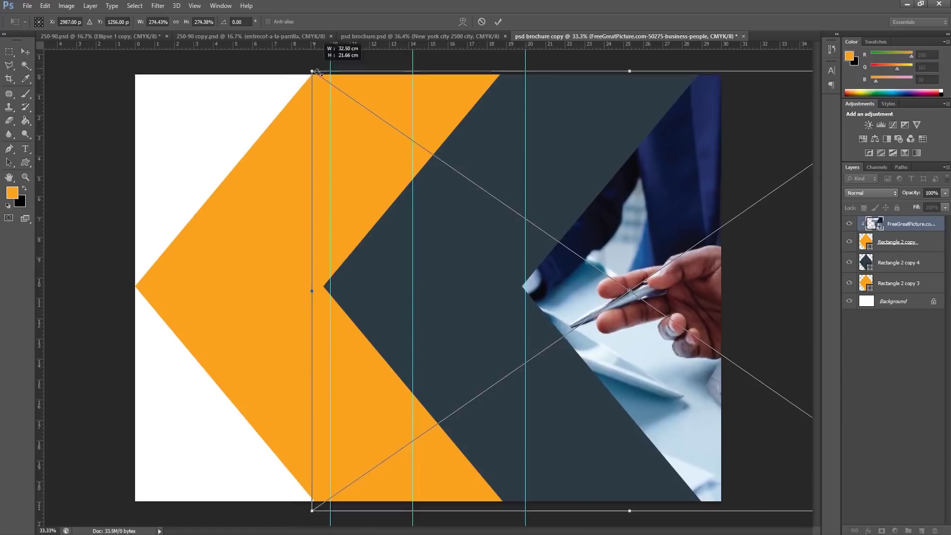
pyautogui.moveTo(488, 170); pyautogui.dragTo(567, 186)
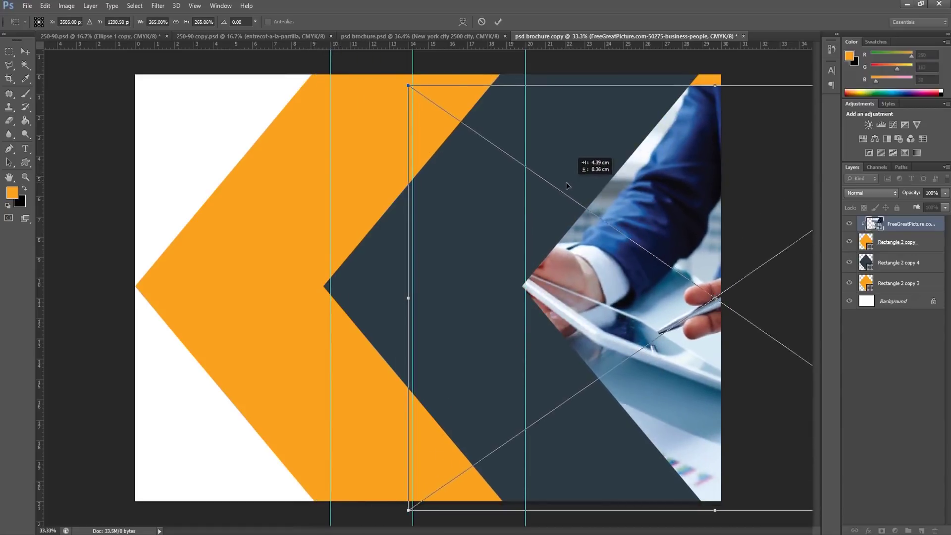
pyautogui.moveTo(409, 87); pyautogui.dragTo(386, 70)
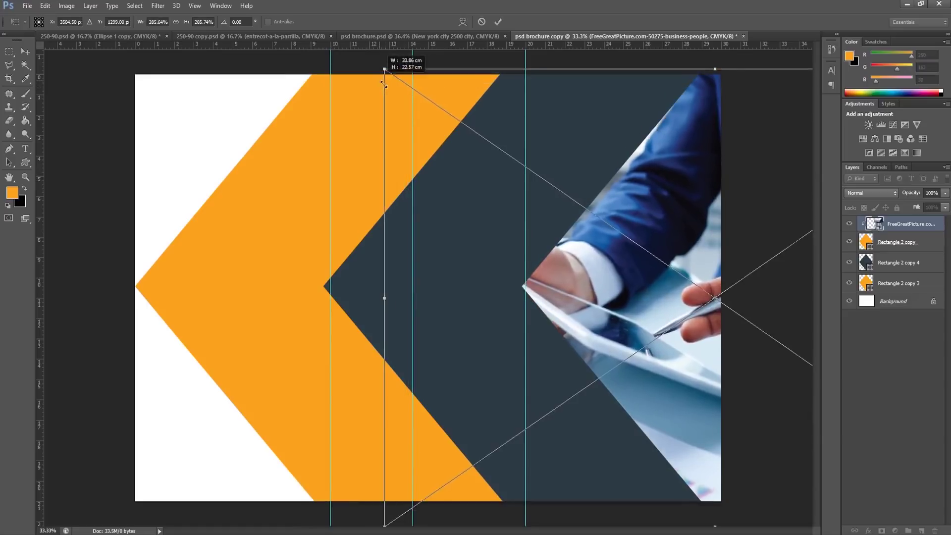
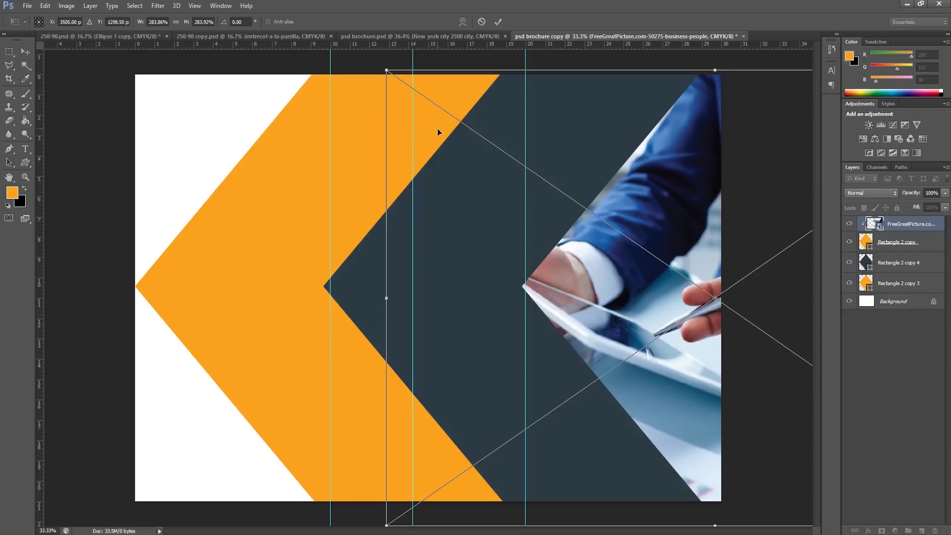
# Commit the resized business photo and shift it left within the chevron
pyautogui.press('Return')
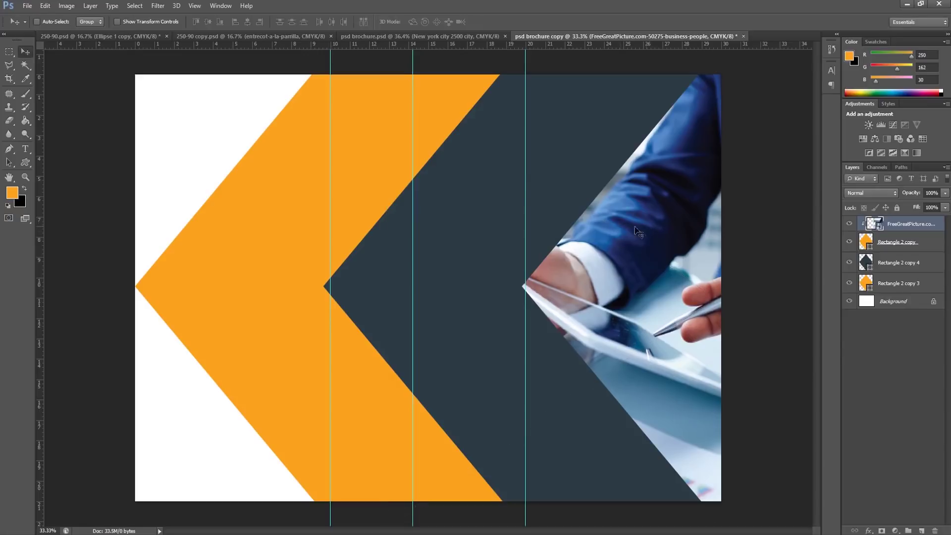
pyautogui.moveTo(662, 388); pyautogui.dragTo(617, 377)
pyautogui.rightClick(196, 436)
# Drag the second business photo (50284) from Explorer onto the canvas and move it lower-left
pyautogui.click(207, 444)
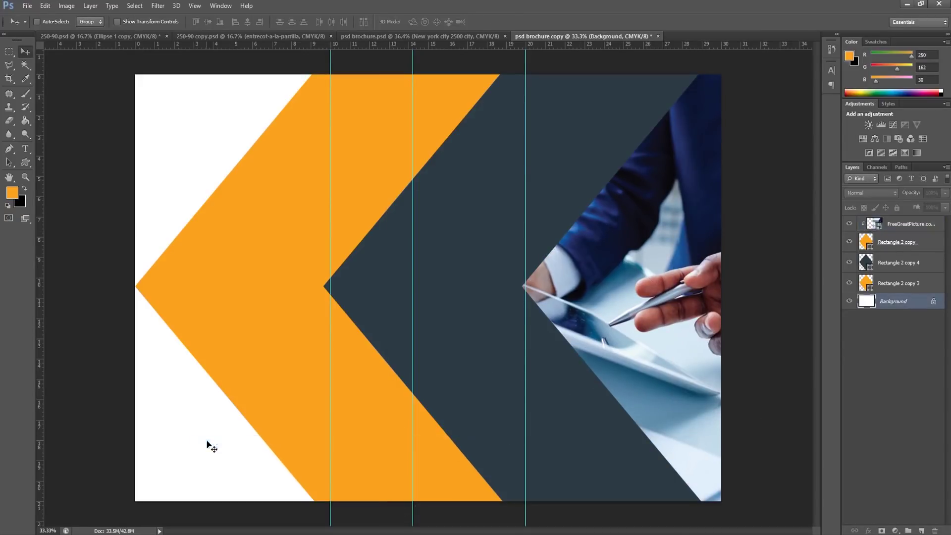
pyautogui.click(232, 472)
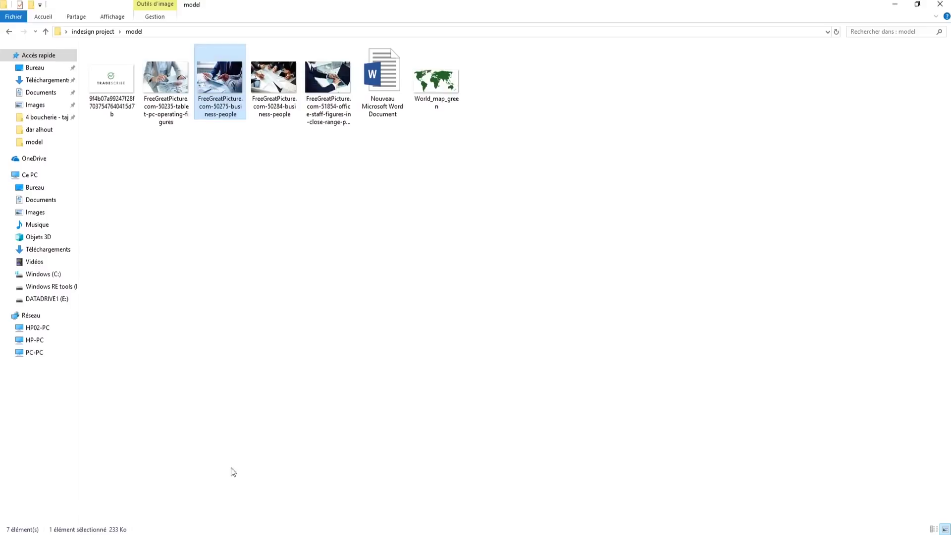
pyautogui.moveTo(280, 118); pyautogui.dragTo(209, 396)
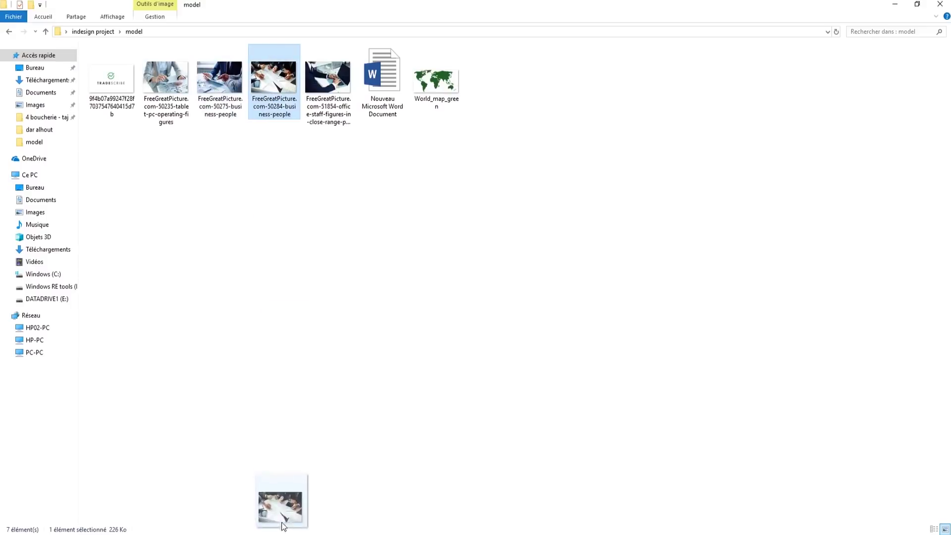
pyautogui.moveTo(500, 221)
pyautogui.mouseDown()
pyautogui.moveTo(264, 350)
pyautogui.moveTo(349, 312)
pyautogui.mouseUp()
# Scale the second photo to about 133% and position it in the lower-left corner
pyautogui.moveTo(187, 370); pyautogui.dragTo(250, 344)
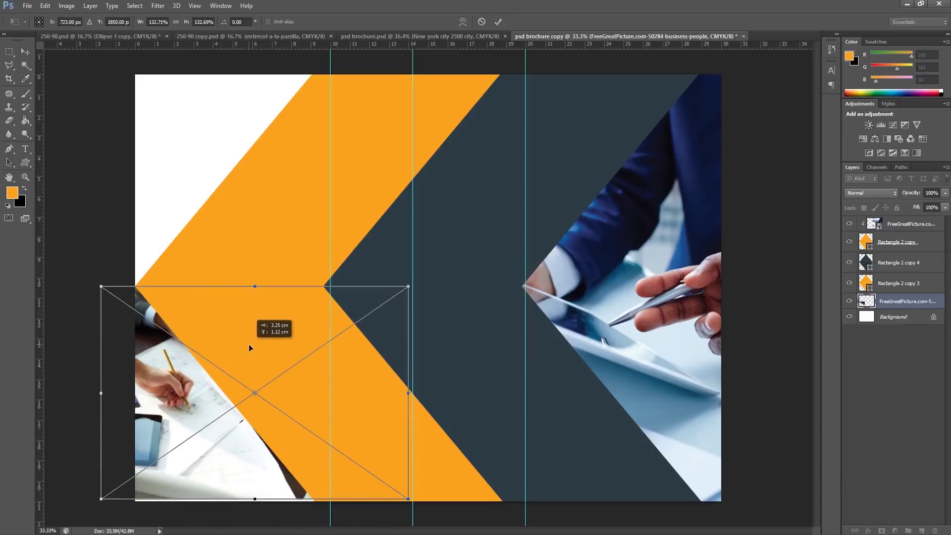
pyautogui.moveTo(408, 498); pyautogui.dragTo(414, 507)
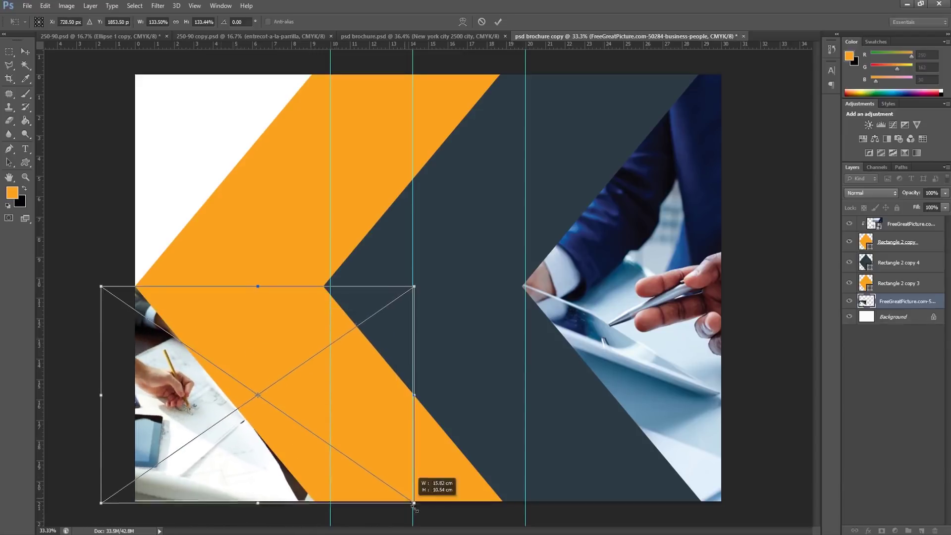
pyautogui.press('Return')
pyautogui.moveTo(304, 437); pyautogui.dragTo(284, 419)
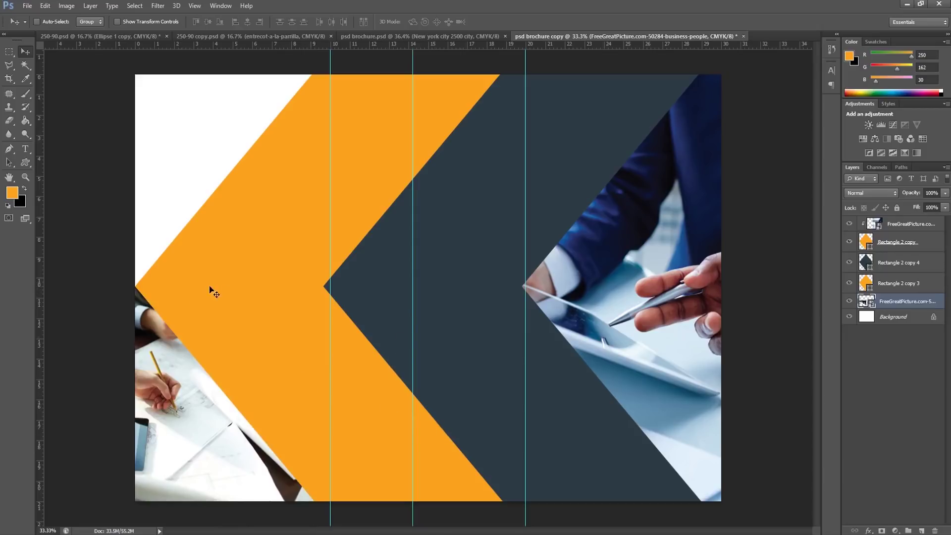
# Remove one of the vertical guides by dragging it off the canvas
pyautogui.click(28, 163)
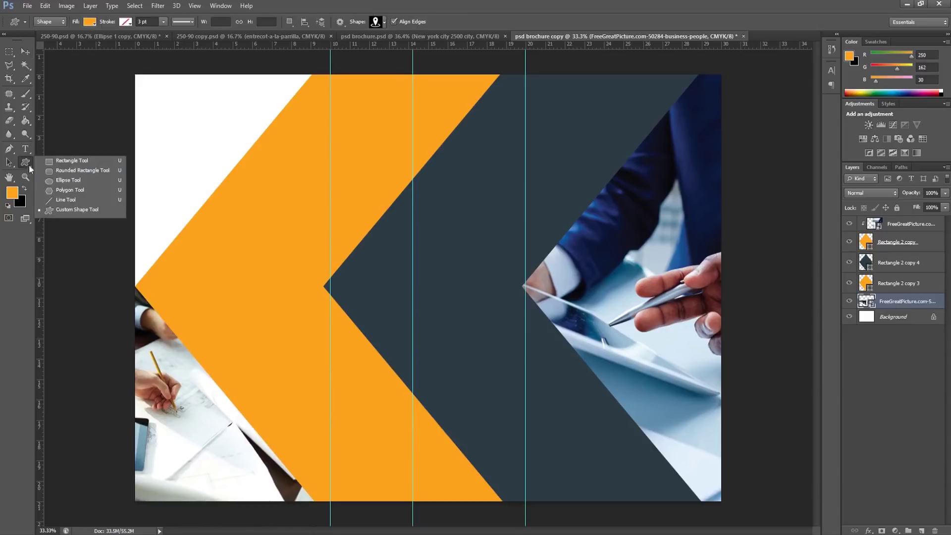
pyautogui.click(69, 160)
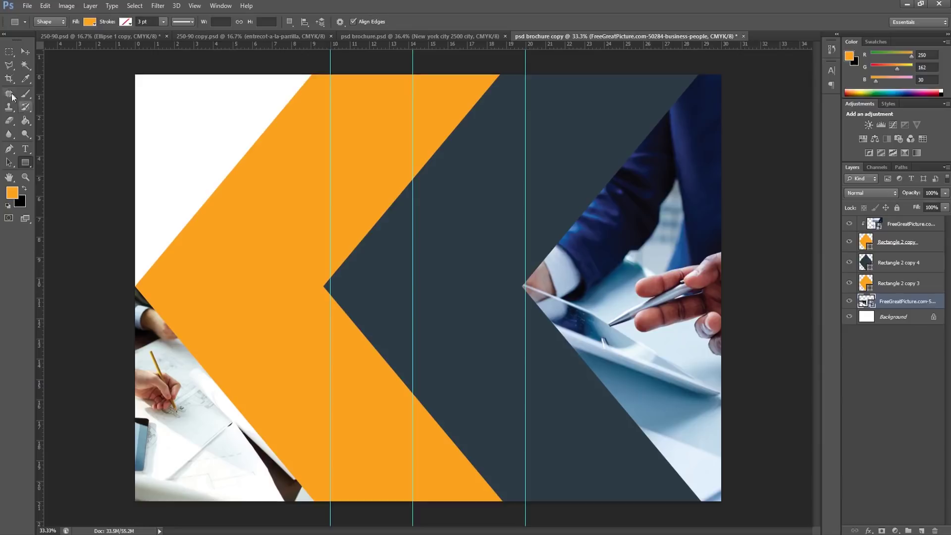
pyautogui.click(25, 52)
pyautogui.moveTo(419, 207); pyautogui.dragTo(446, 40)
# Draw a small square at the chevron tip with no fill and a 1.5 pt orange stroke, layer on top
pyautogui.click(24, 162)
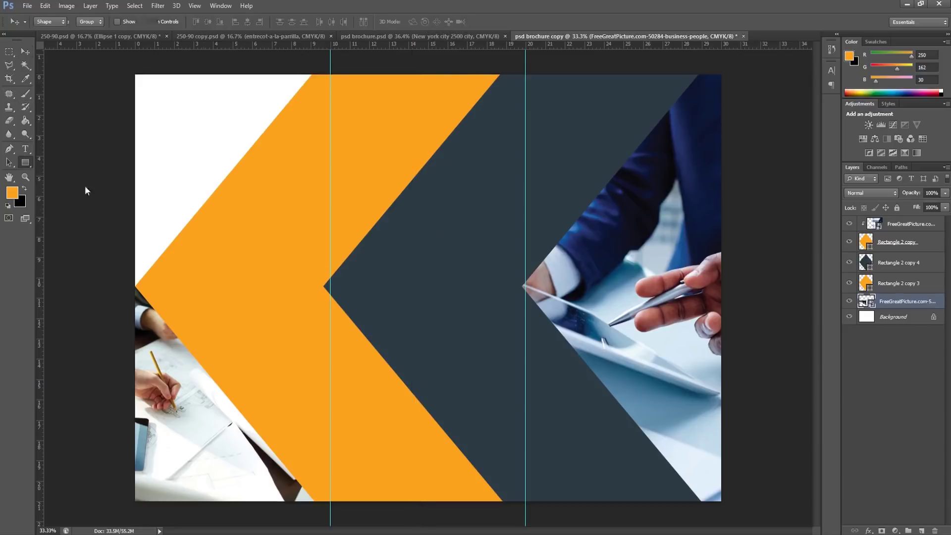
pyautogui.moveTo(347, 266); pyautogui.dragTo(373, 294)
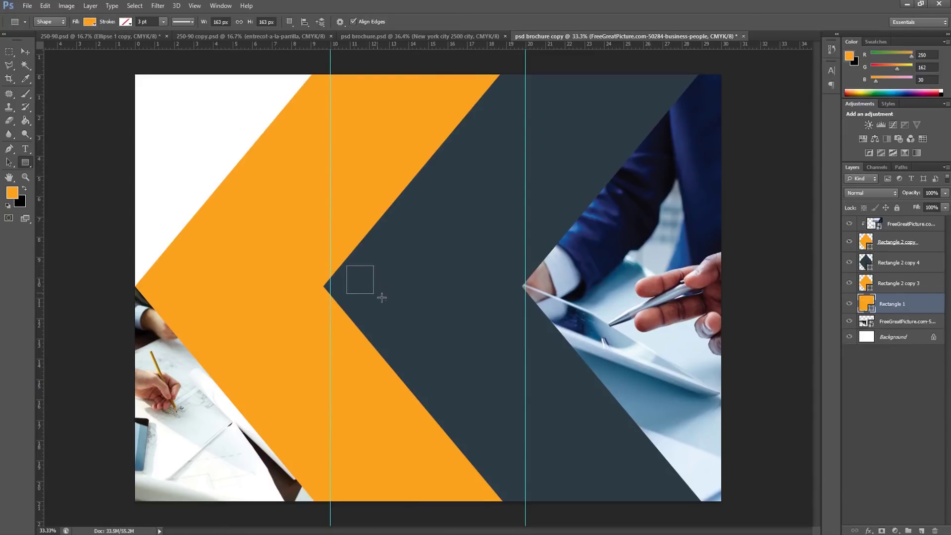
pyautogui.click(89, 21)
pyautogui.click(46, 44)
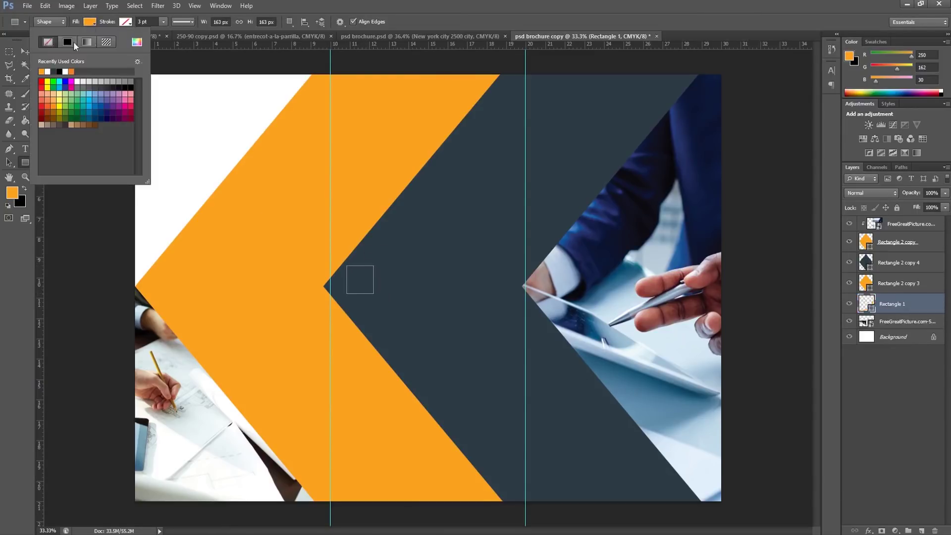
pyautogui.click(77, 72)
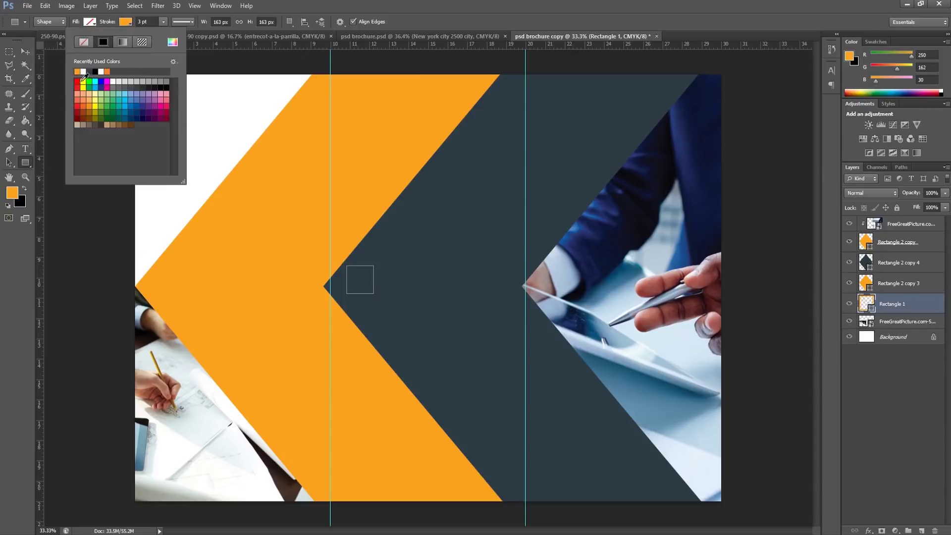
pyautogui.moveTo(890, 308); pyautogui.dragTo(891, 223)
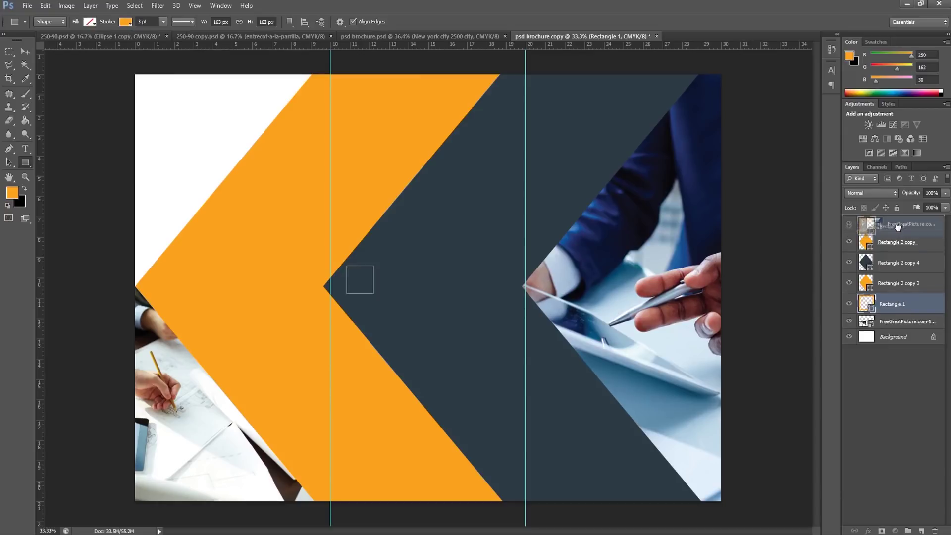
pyautogui.click(144, 22)
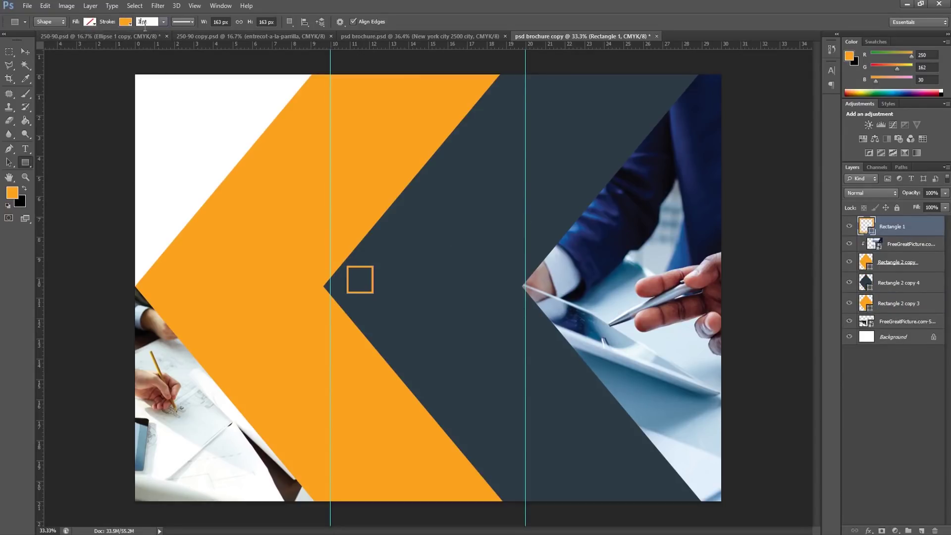
pyautogui.write('1.5')
pyautogui.press('Return')
# Rotate the square 45° into a diamond
pyautogui.click(26, 51)
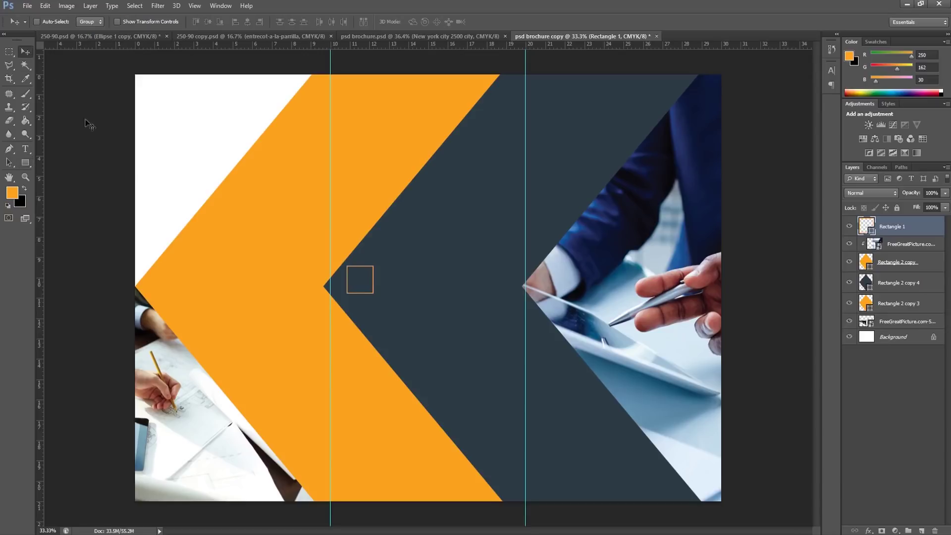
pyautogui.hotkey('ctrl', 't')
pyautogui.moveTo(379, 305); pyautogui.dragTo(406, 295)
pyautogui.press('Return')
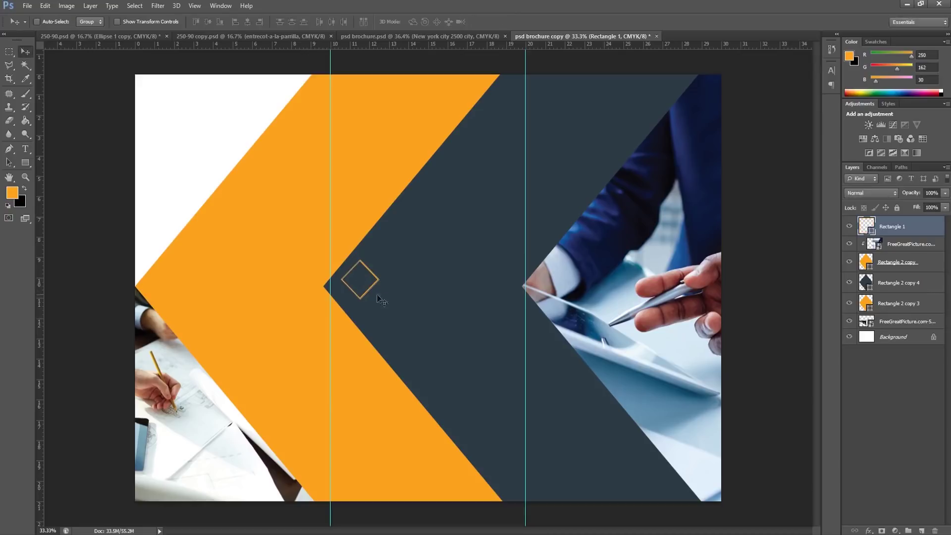
pyautogui.rightClick(25, 164)
# Draw a checkmark custom shape inside the diamond and align their horizontal and vertical centres
pyautogui.click(64, 214)
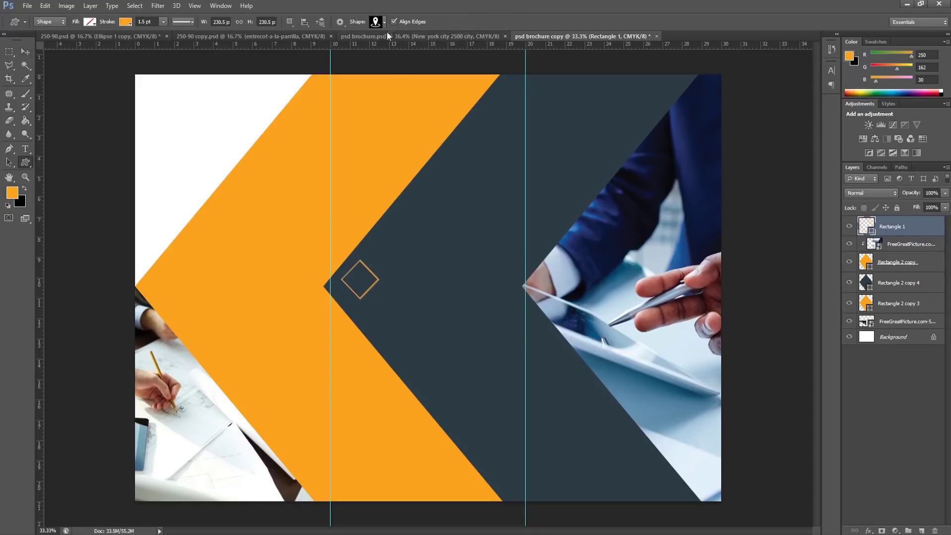
pyautogui.click(379, 21)
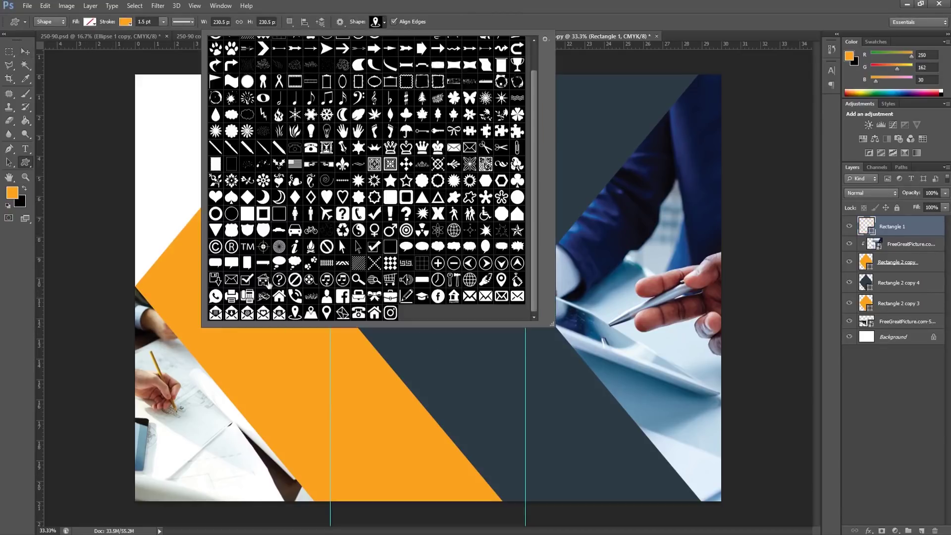
pyautogui.doubleClick(247, 279)
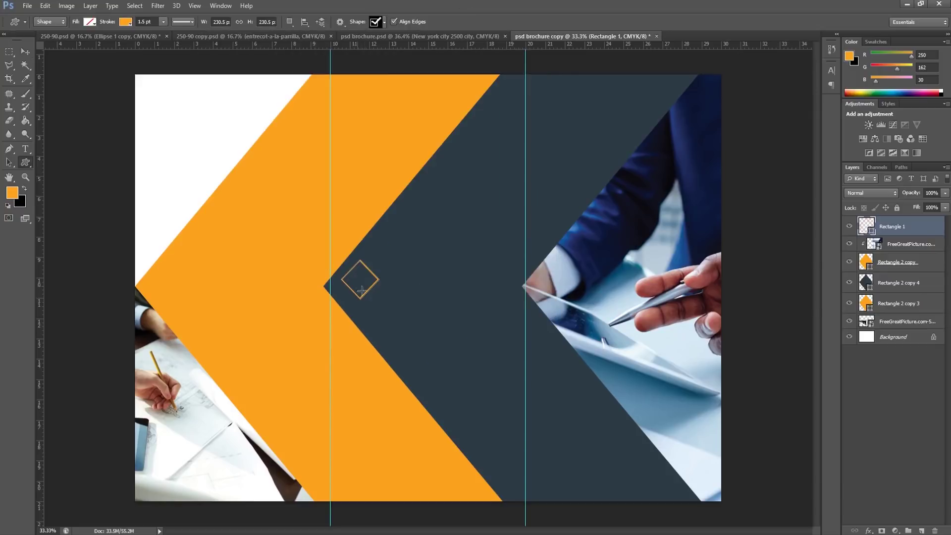
pyautogui.moveTo(358, 276); pyautogui.dragTo(375, 290)
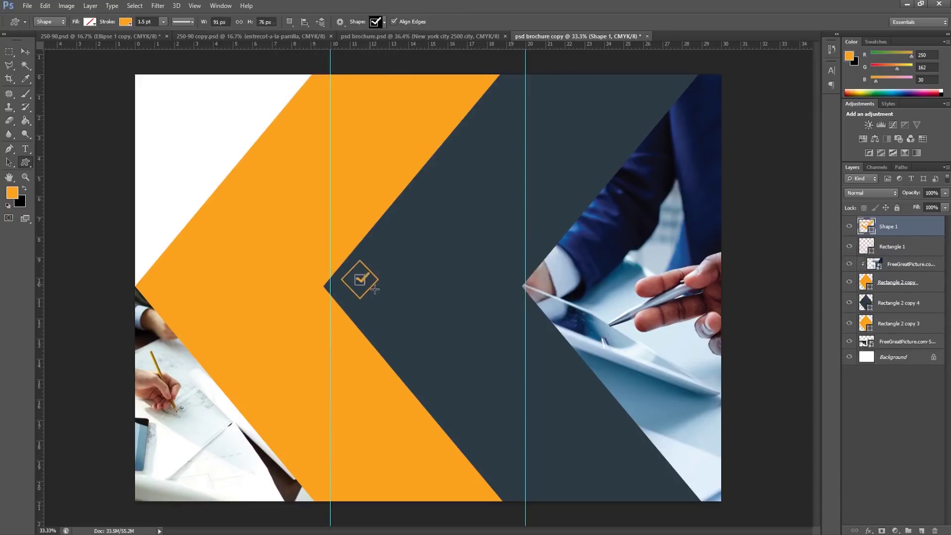
pyautogui.keyDown('shift'); pyautogui.click(900, 247); pyautogui.keyUp('shift')
pyautogui.press('v')
pyautogui.click(247, 22)
pyautogui.click(208, 22)
pyautogui.click(888, 228)
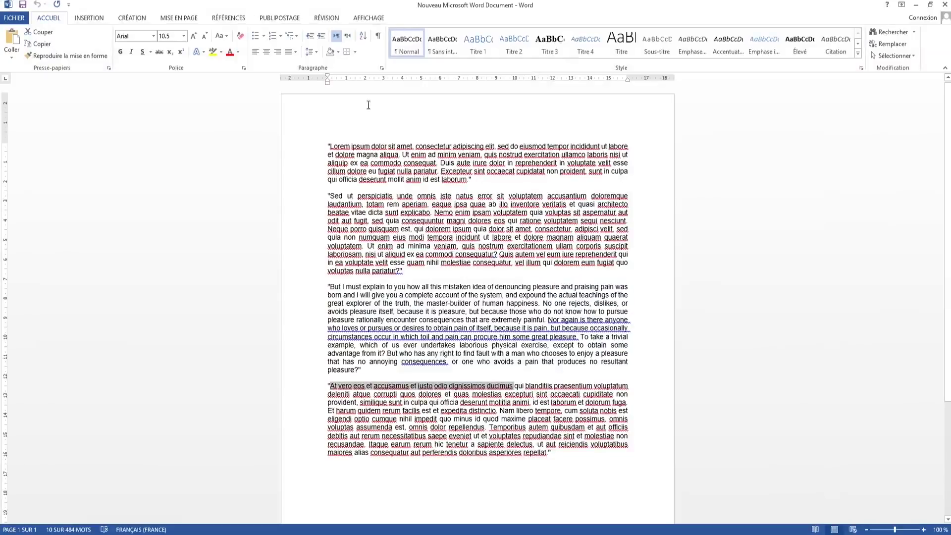
# Select the first three lines of the first Lorem ipsum paragraph in Word and copy them
pyautogui.moveTo(331, 147); pyautogui.dragTo(548, 170)
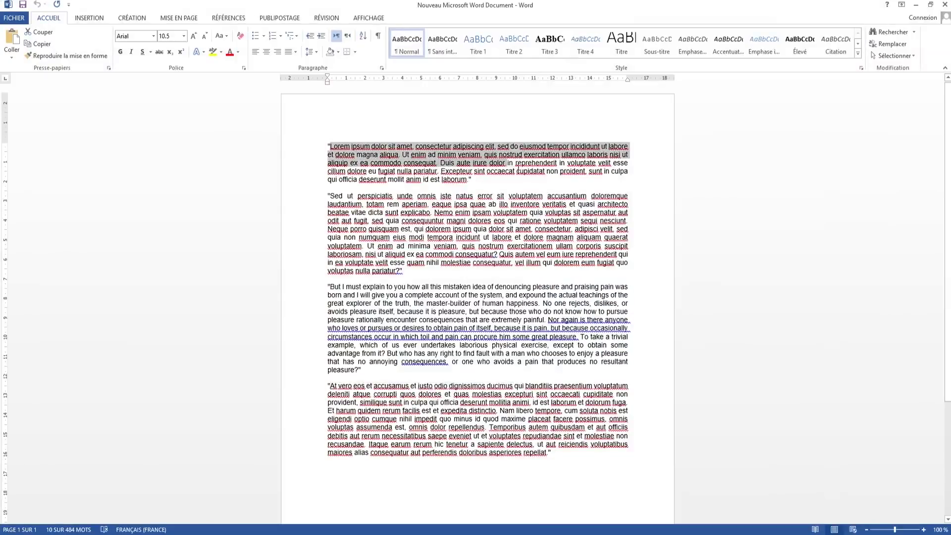
pyautogui.moveTo(549, 169); pyautogui.dragTo(435, 165)
pyautogui.rightClick(421, 163)
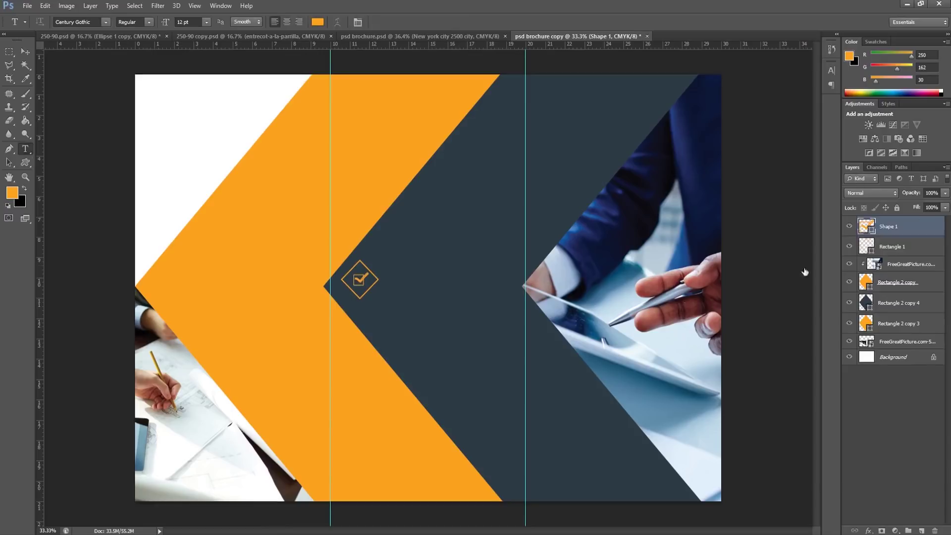
# Shrink the diamond-and-checkmark icon slightly and nudge it into position
pyautogui.keyDown('shift'); pyautogui.click(890, 246); pyautogui.keyUp('shift')
pyautogui.hotkey('ctrl', 't')
pyautogui.moveTo(385, 302); pyautogui.dragTo(377, 297)
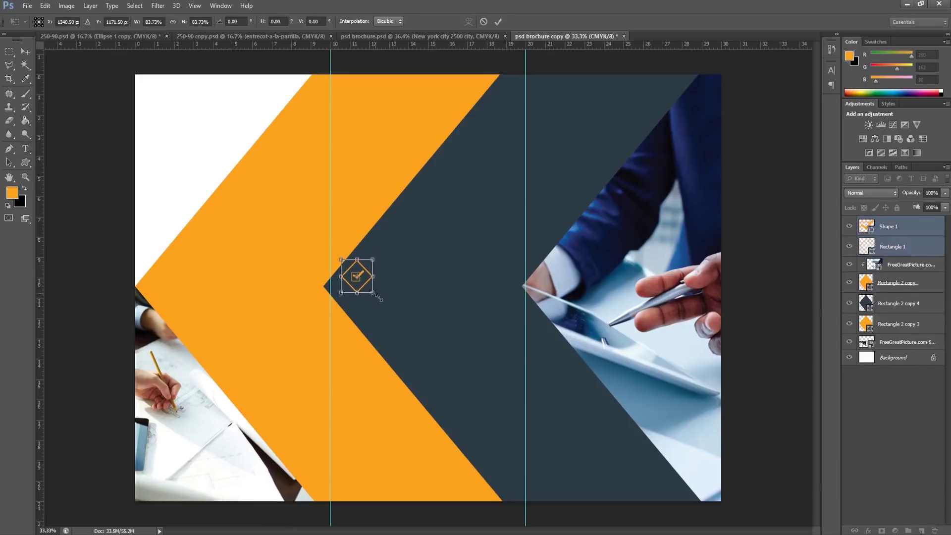
pyautogui.press('Return')
pyautogui.click(26, 52)
pyautogui.hotkey('shift', 'Down')
pyautogui.hotkey('shift', 'Down')
pyautogui.hotkey('shift', 'Down')
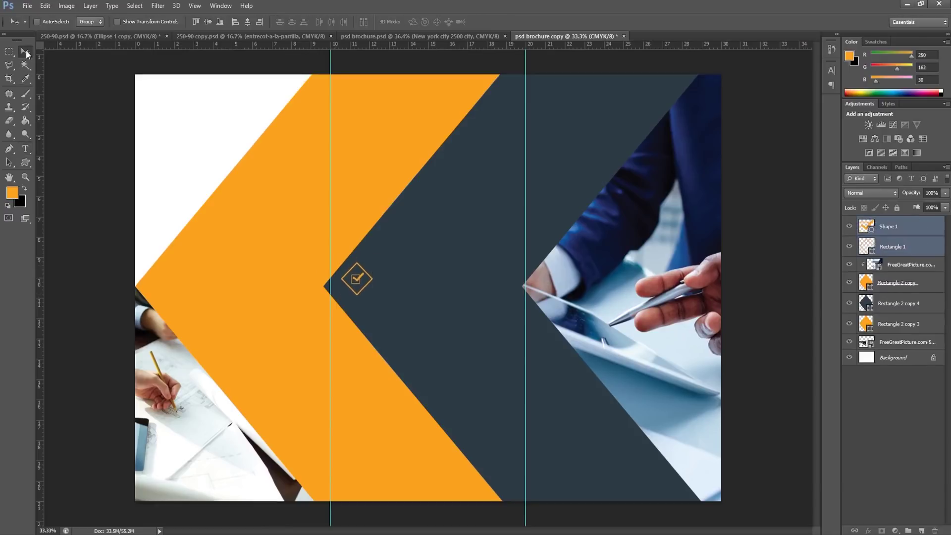
pyautogui.hotkey('shift', 'Left')
pyautogui.hotkey('shift', 'Down')
pyautogui.hotkey('shift', 'Down')
pyautogui.hotkey('shift', 'Down')
pyautogui.hotkey('shift', 'Right')
pyautogui.hotkey('shift', 'Right')
pyautogui.hotkey('shift', 'Right')
# Draw a text box beside the icon and fill it with 9 pt Lorem Ipsum placeholder text
pyautogui.click(25, 149)
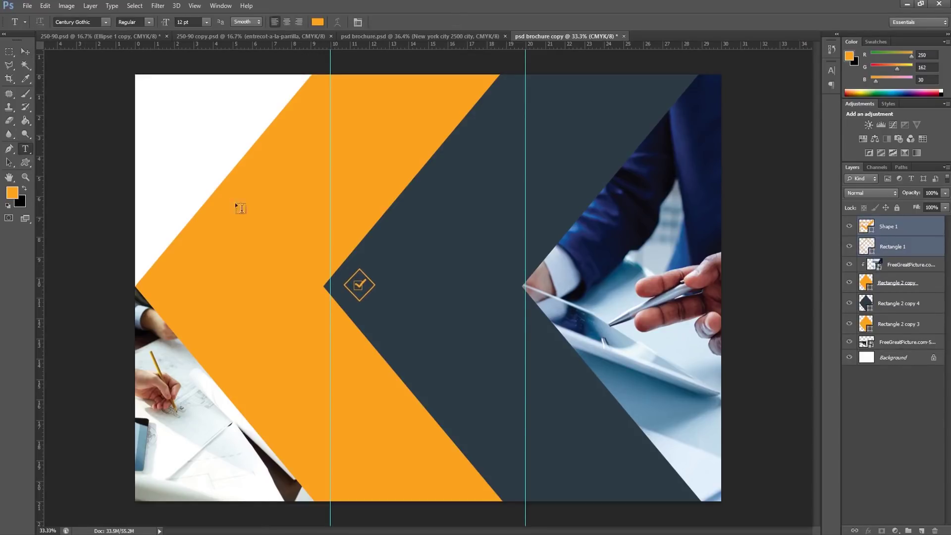
pyautogui.moveTo(383, 268); pyautogui.dragTo(512, 322)
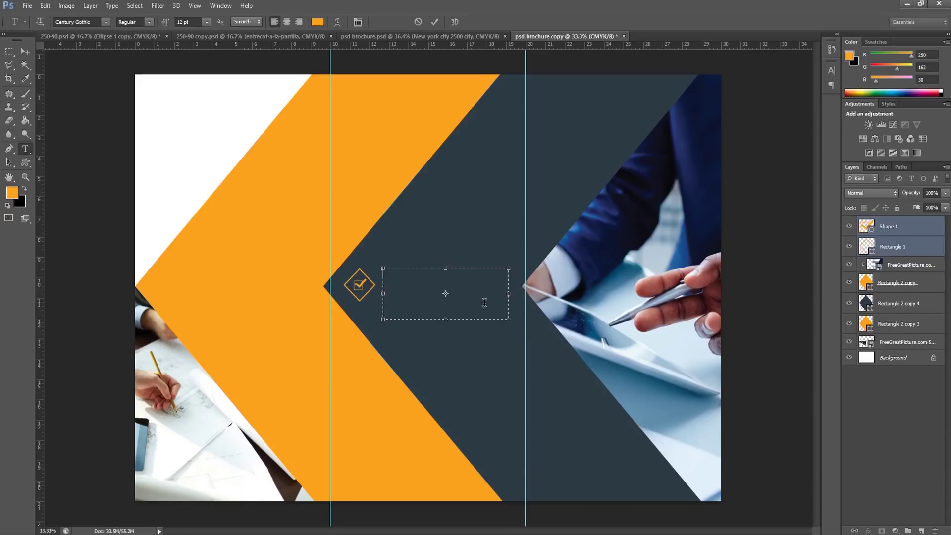
pyautogui.click(206, 22)
pyautogui.click(197, 59)
pyautogui.rightClick(394, 277)
pyautogui.click(430, 321)
# Set the placeholder text to Arial, justified with last line left, and commit it
pyautogui.hotkey('ctrl', 'a')
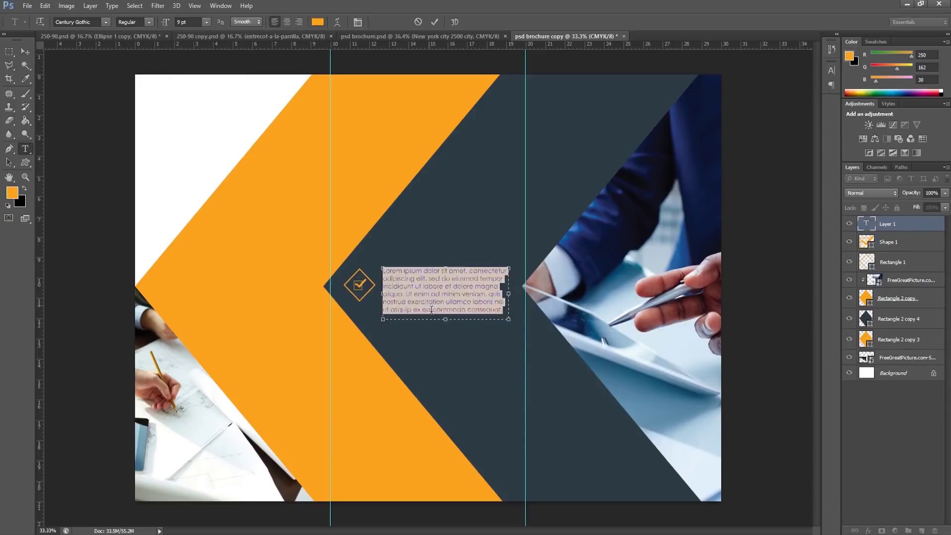
pyautogui.click(90, 21)
pyautogui.write('ar')
pyautogui.press('Return')
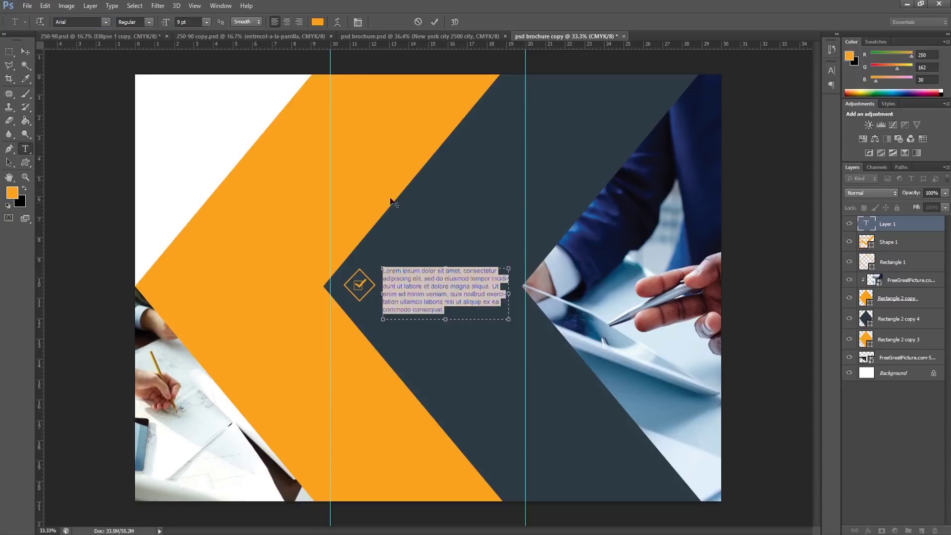
pyautogui.click(358, 22)
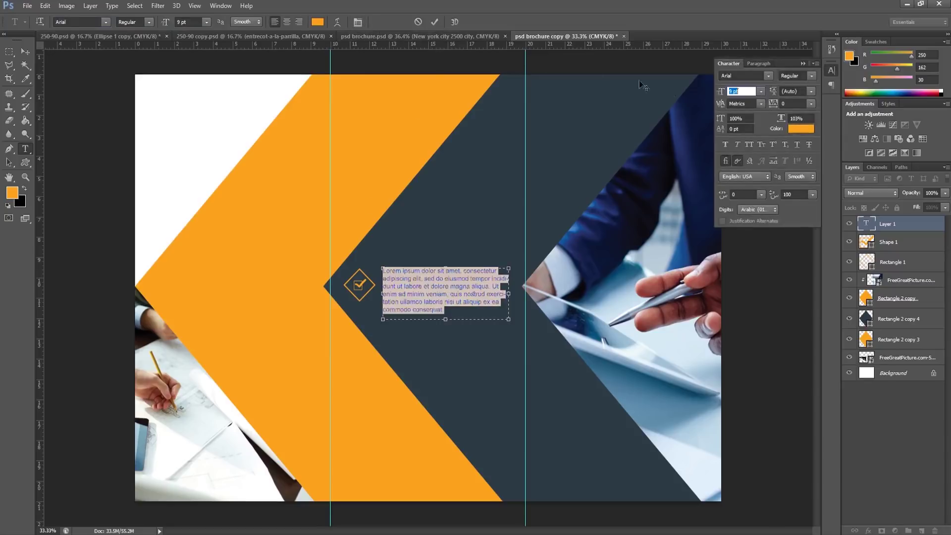
pyautogui.click(758, 65)
pyautogui.click(766, 77)
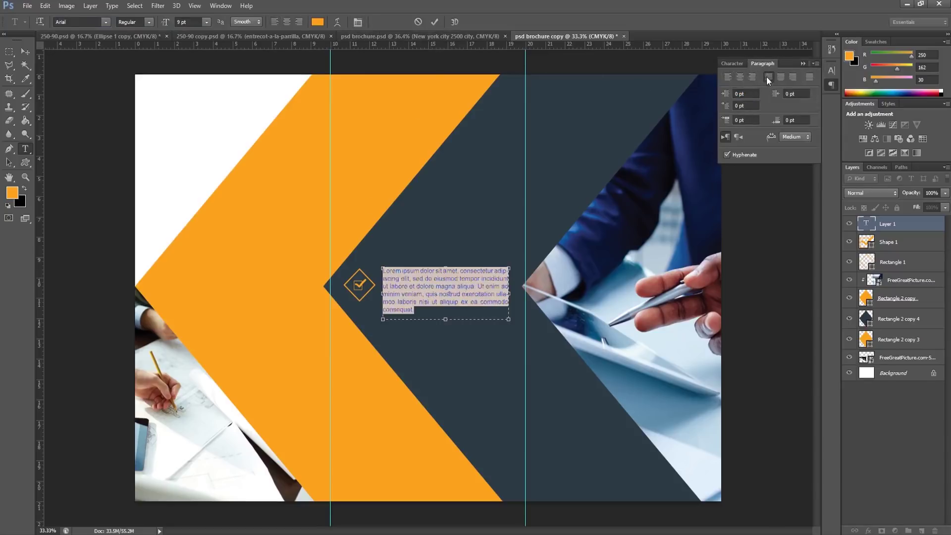
pyautogui.click(730, 63)
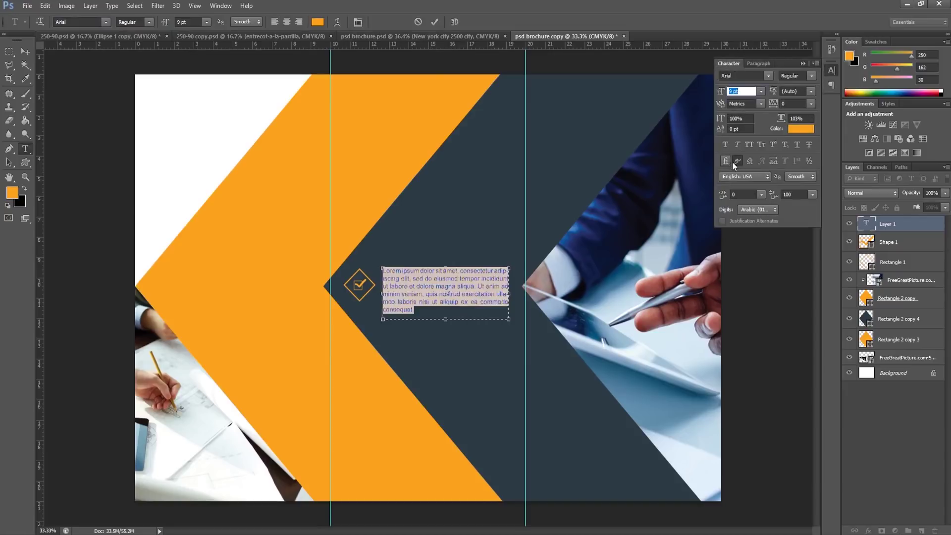
pyautogui.hotkey('ctrl', 'Return')
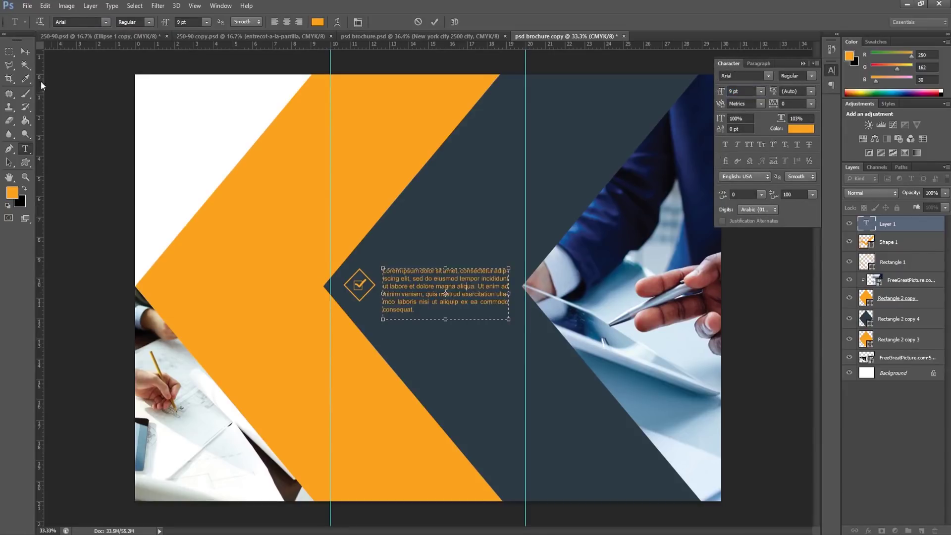
pyautogui.press('v')
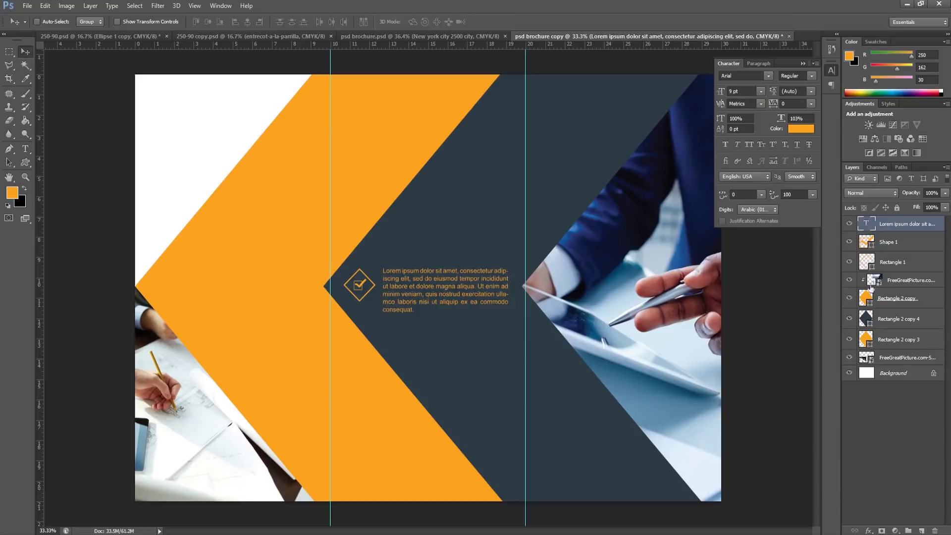
# Duplicate the checkmark-and-text block downward, then undo the extra copies
pyautogui.keyDown('shift'); pyautogui.click(890, 242); pyautogui.keyUp('shift')
pyautogui.keyDown('shift'); pyautogui.click(892, 261); pyautogui.keyUp('shift')
pyautogui.moveTo(421, 312); pyautogui.dragTo(475, 362)
pyautogui.hotkey('shift', 'Down')
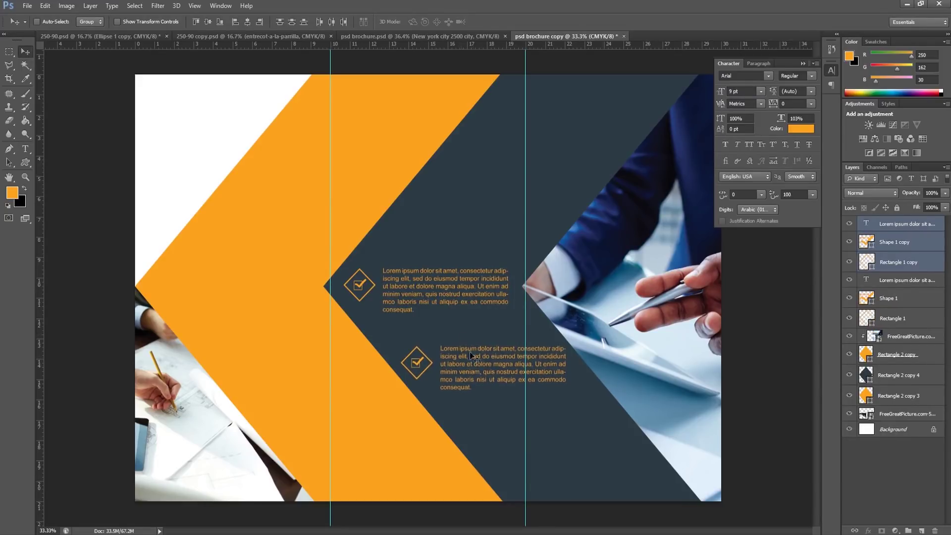
pyautogui.moveTo(471, 365); pyautogui.dragTo(528, 435)
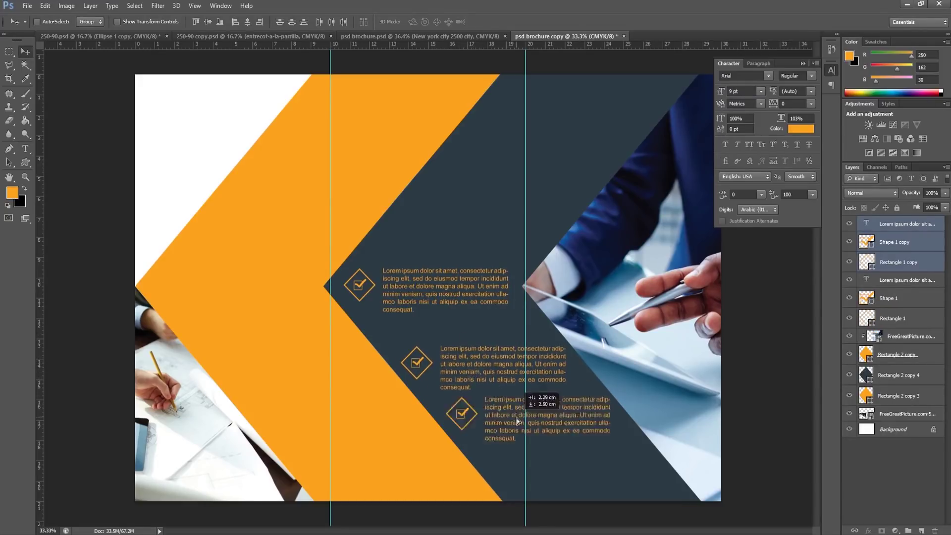
pyautogui.hotkey('ctrl', 'alt', 'z')
pyautogui.hotkey('ctrl', 'alt', 'z')
pyautogui.hotkey('ctrl', 'alt', 'z')
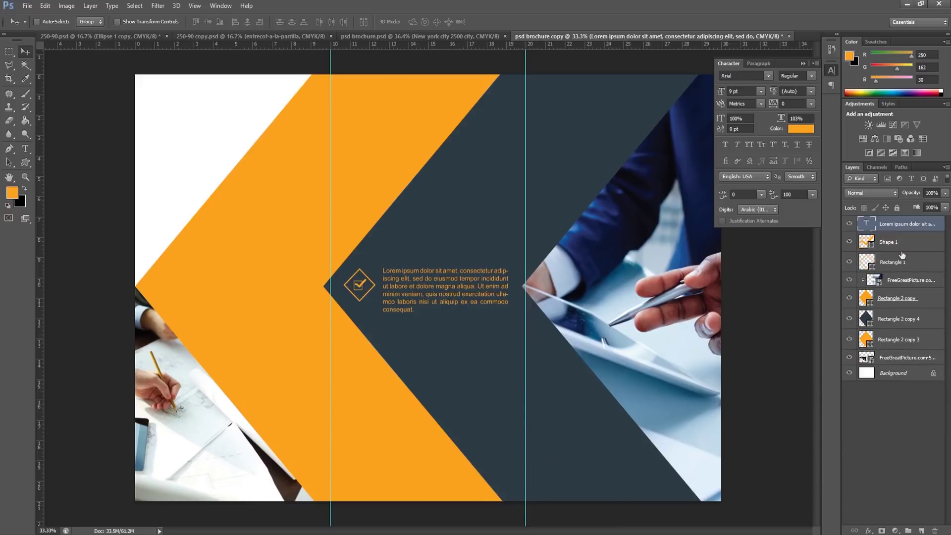
# Create second and third staggered copies of the icon-and-text block down the navy chevron
pyautogui.keyDown('shift'); pyautogui.click(901, 255); pyautogui.keyUp('shift')
pyautogui.moveTo(458, 284); pyautogui.dragTo(497, 346)
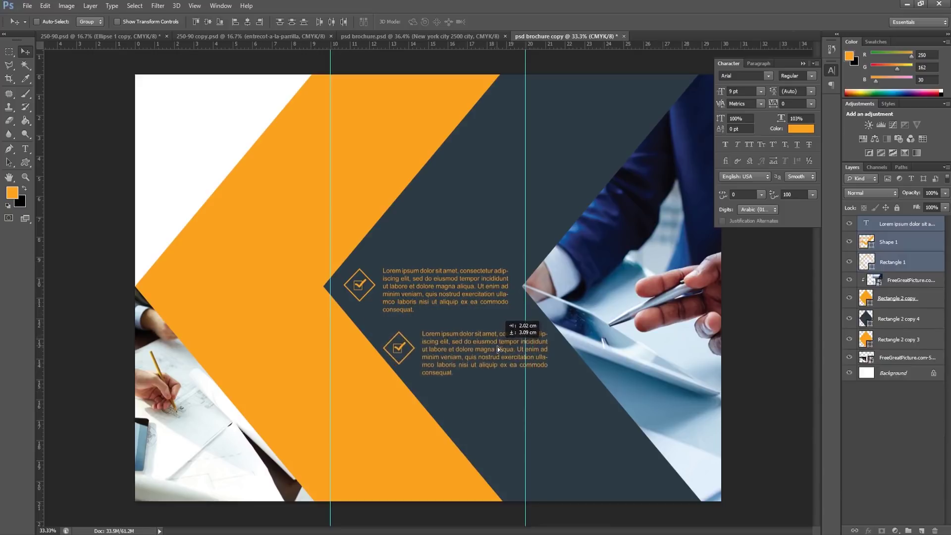
pyautogui.moveTo(497, 346); pyautogui.dragTo(497, 347)
pyautogui.hotkey('shift', 'Up')
pyautogui.hotkey('shift', 'Up')
pyautogui.hotkey('shift', 'Right')
pyautogui.hotkey('shift', 'Right')
pyautogui.hotkey('shift', 'Right')
pyautogui.press('Up')
pyautogui.press('Up')
pyautogui.press('Up')
pyautogui.moveTo(487, 352); pyautogui.dragTo(512, 402)
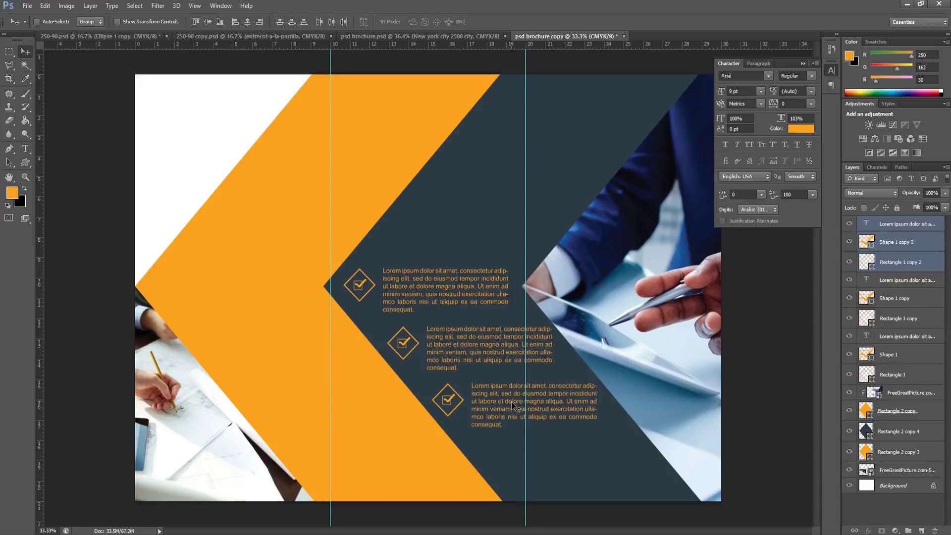
pyautogui.press('Right')
pyautogui.press('Right')
pyautogui.press('Right')
pyautogui.press('Up')
pyautogui.press('Down')
pyautogui.press('Down')
# Add a fourth staggered icon-and-text block near the bottom of the navy chevron
pyautogui.press('Right')
pyautogui.press('Right')
pyautogui.press('Down')
pyautogui.moveTo(507, 410); pyautogui.dragTo(549, 459)
pyautogui.press('Down')
pyautogui.press('Down')
pyautogui.press('Right')
pyautogui.press('Right')
pyautogui.press('Down')
pyautogui.press('Down')
pyautogui.press('Down')
pyautogui.press('Down')
pyautogui.press('Right')
pyautogui.press('Down')
pyautogui.press('Down')
pyautogui.press('Right')
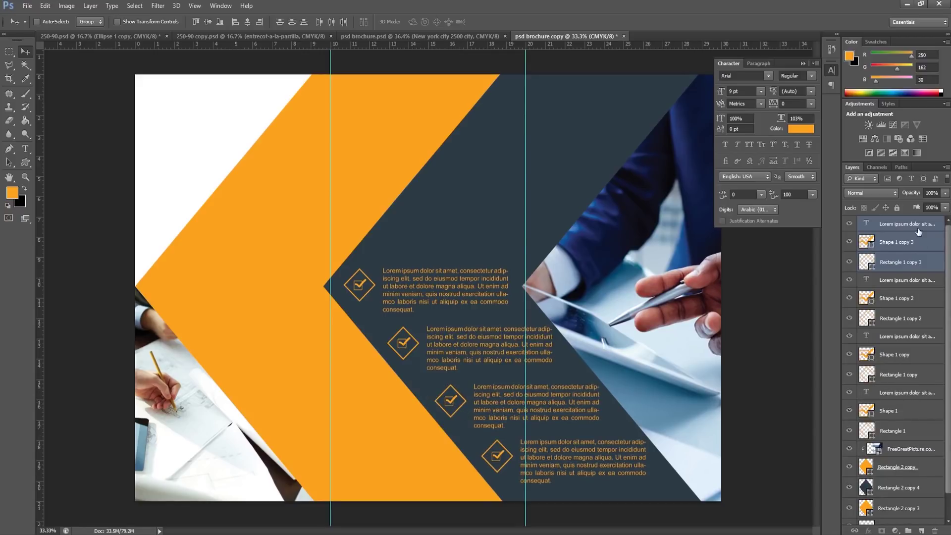
# Copy all four blocks over the orange chevron and group the copied layers
pyautogui.click(919, 229)
pyautogui.scroll(-1, 947, 281)
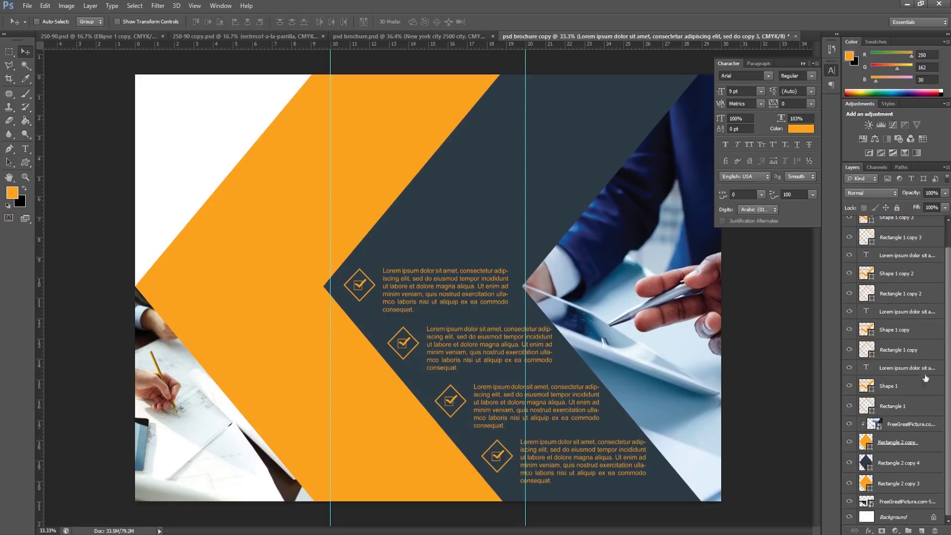
pyautogui.keyDown('shift'); pyautogui.click(896, 410); pyautogui.keyUp('shift')
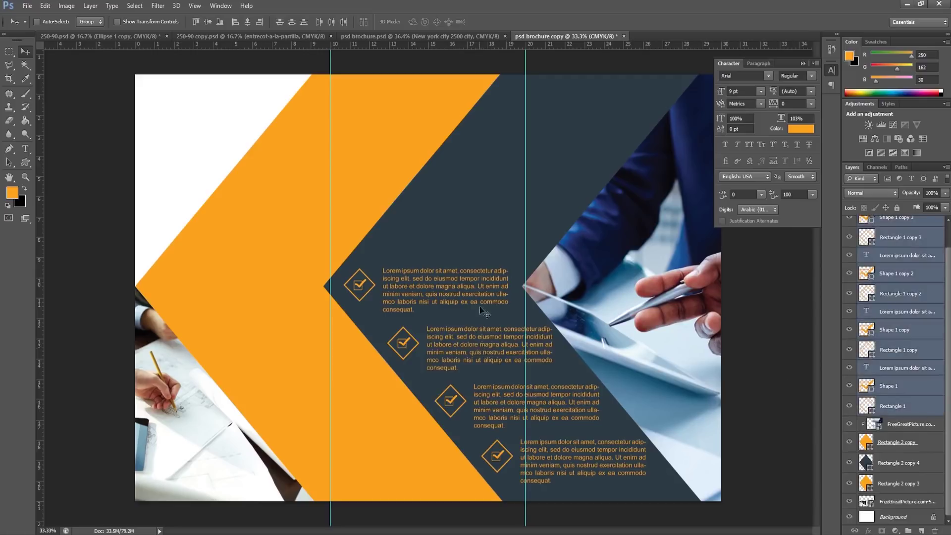
pyautogui.moveTo(460, 287); pyautogui.dragTo(440, 301)
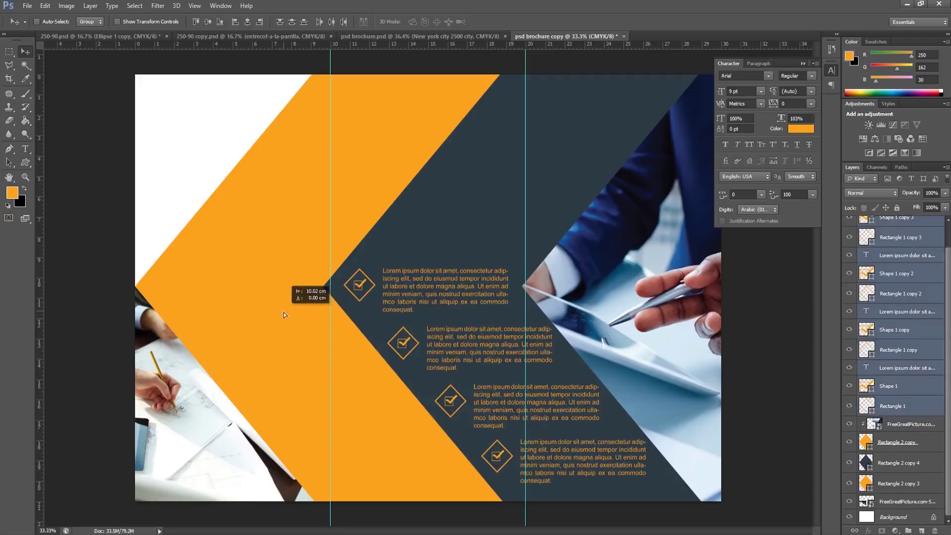
pyautogui.moveTo(440, 301); pyautogui.dragTo(278, 311)
pyautogui.moveTo(925, 425); pyautogui.dragTo(908, 531)
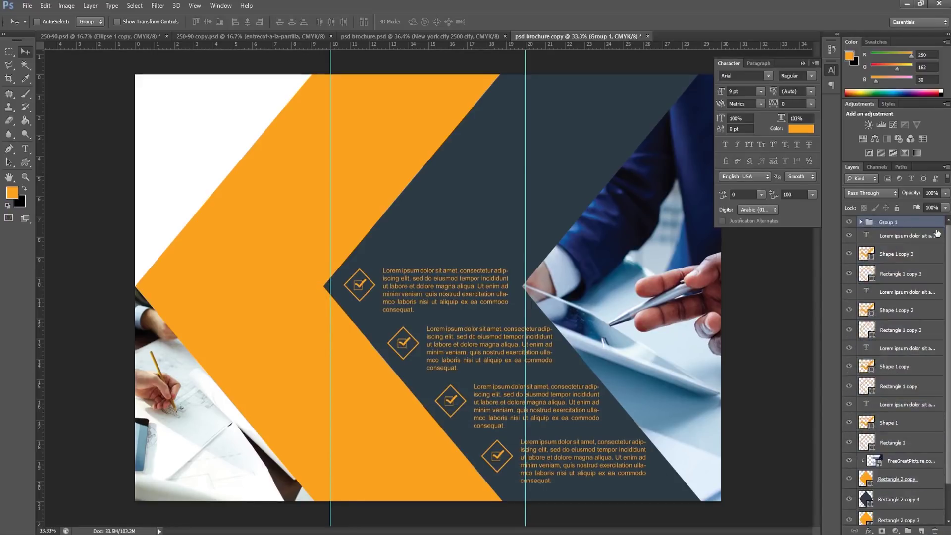
pyautogui.click(860, 222)
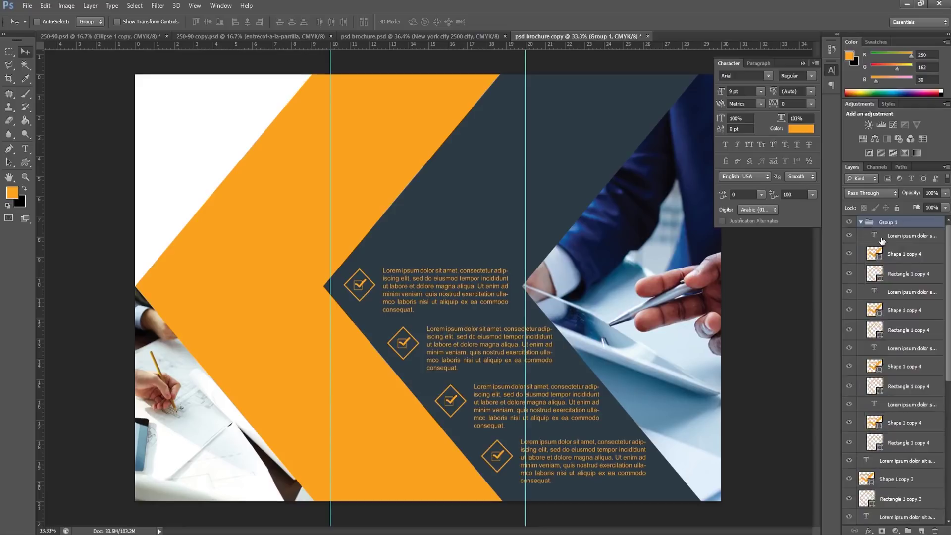
# Make the first two copied text blocks navy by sampling the chevron colour
pyautogui.doubleClick(875, 237)
pyautogui.click(12, 193)
pyautogui.click(467, 265)
pyautogui.click(876, 132)
pyautogui.hotkey('ctrl', 'Return')
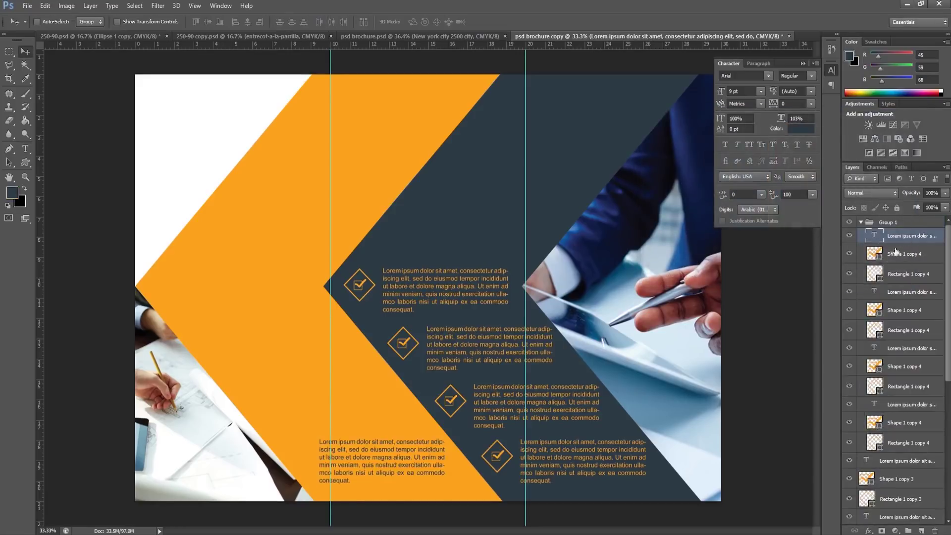
pyautogui.doubleClick(874, 292)
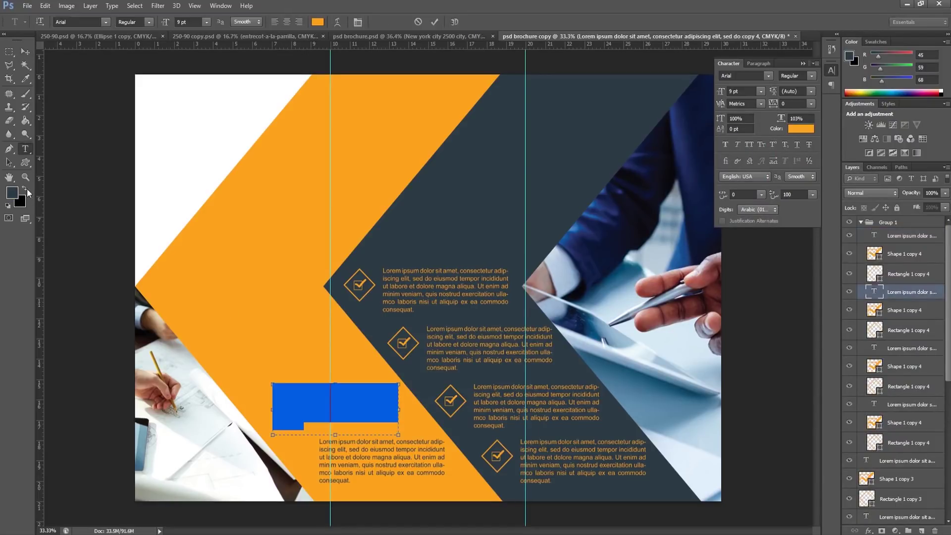
pyautogui.click(22, 188)
pyautogui.hotkey('ctrl', 'Return')
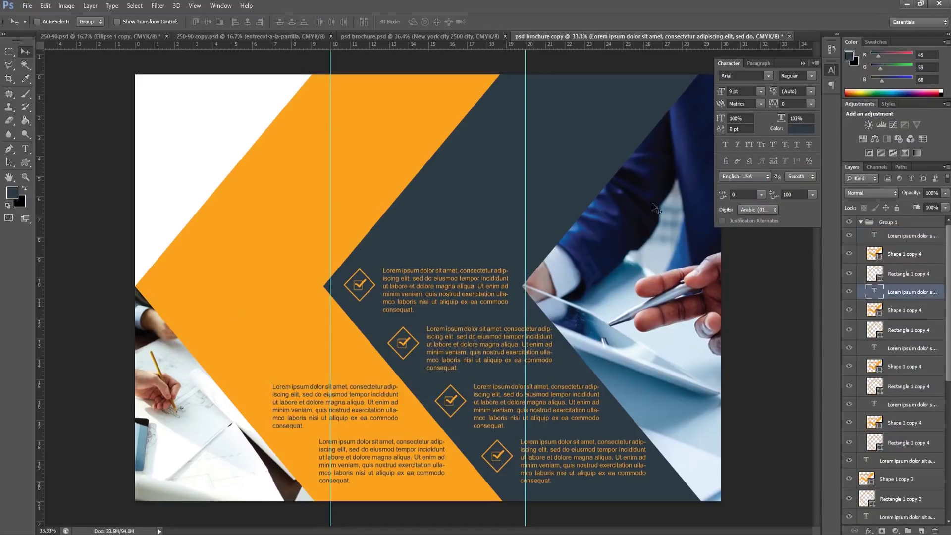
# Make the remaining two copied text blocks navy
pyautogui.doubleClick(882, 349)
pyautogui.click(22, 185)
pyautogui.hotkey('ctrl', 'Return')
pyautogui.scroll(-1, 948, 356)
pyautogui.scroll(1, 947, 355)
pyautogui.doubleClick(873, 347)
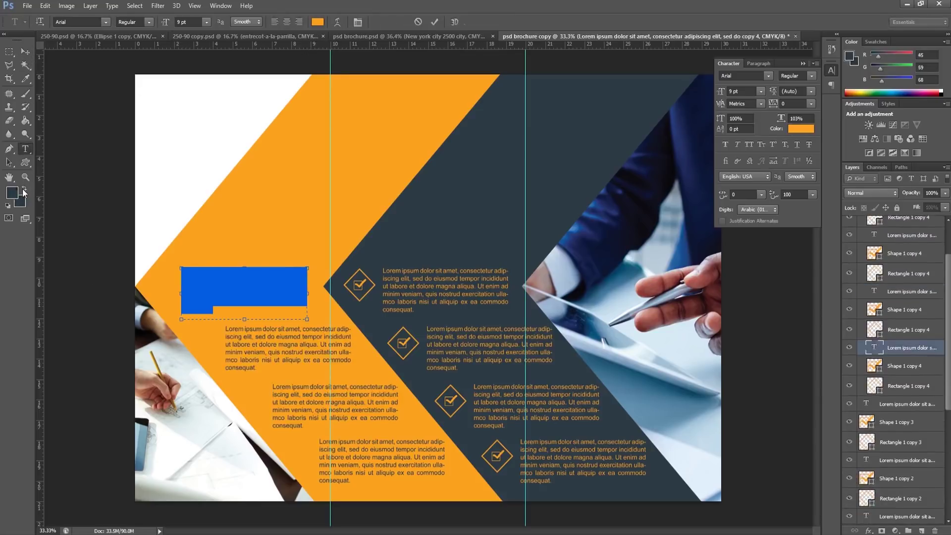
pyautogui.click(22, 189)
pyautogui.click(26, 51)
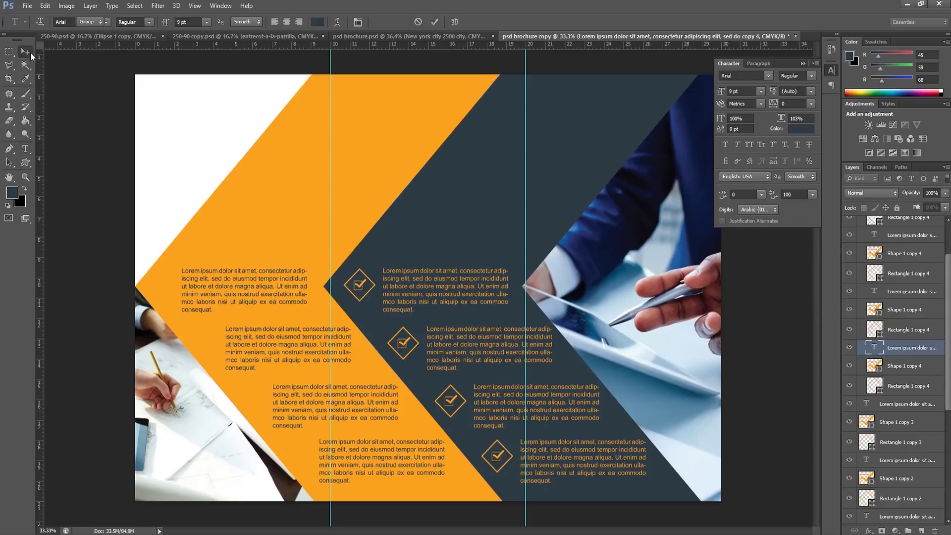
pyautogui.doubleClick(877, 368)
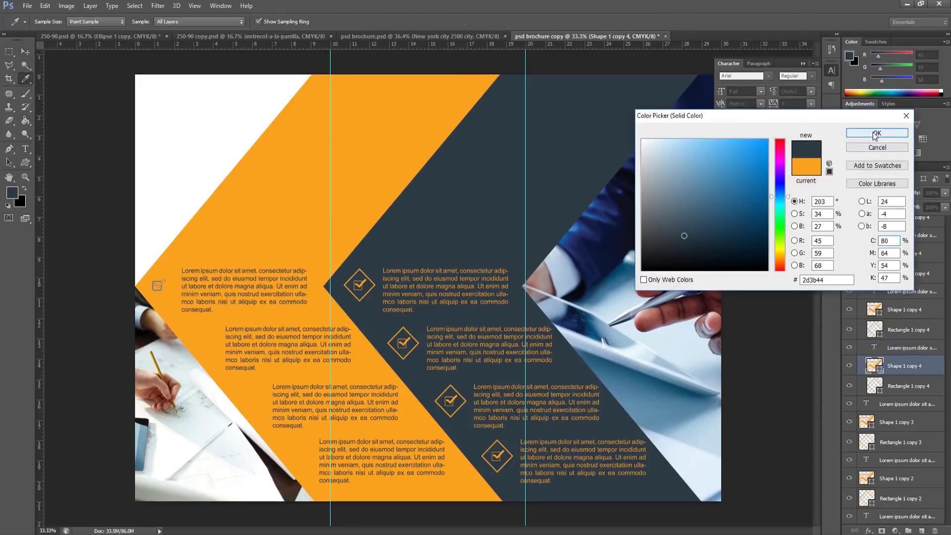
# Confirm the navy colour on two checkmarks and set the checkmark shape's fill swatch
pyautogui.click(876, 134)
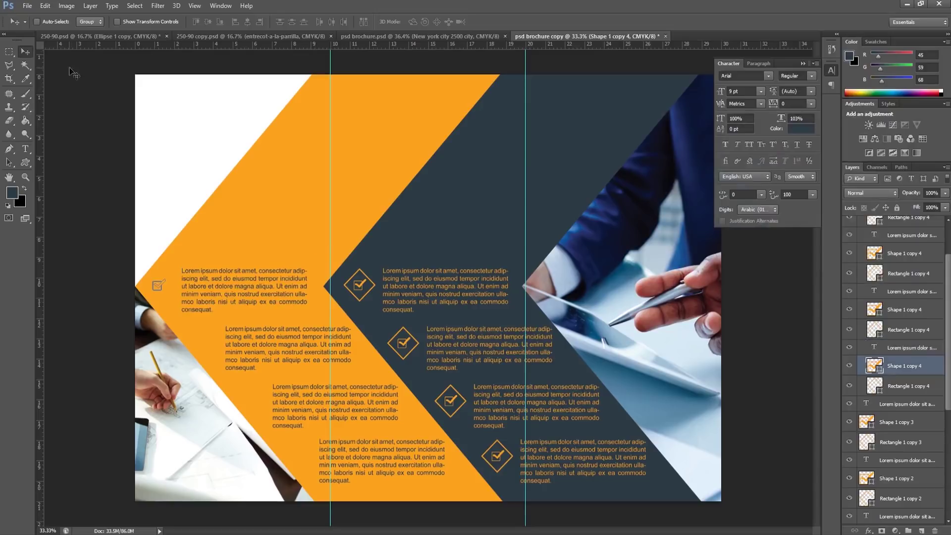
pyautogui.moveTo(947, 286); pyautogui.dragTo(945, 274)
pyautogui.doubleClick(874, 319)
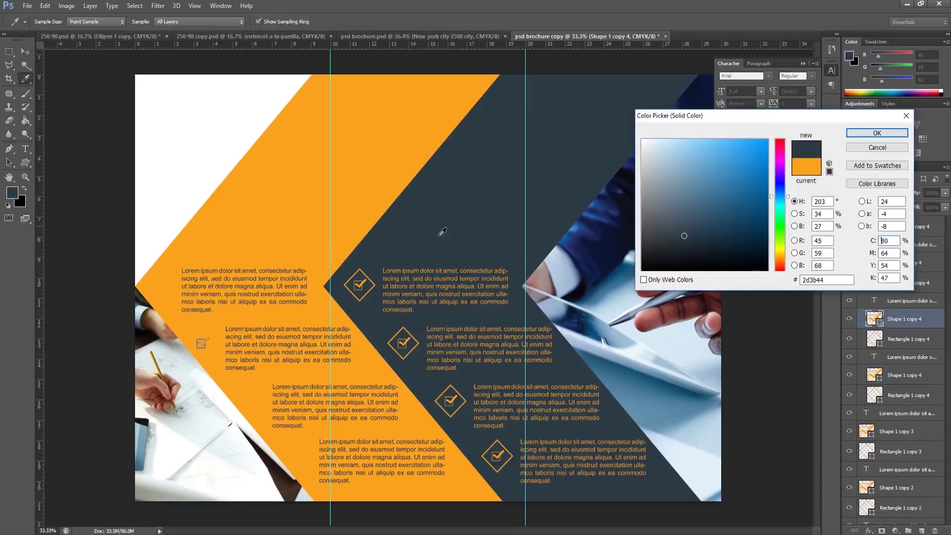
pyautogui.click(877, 133)
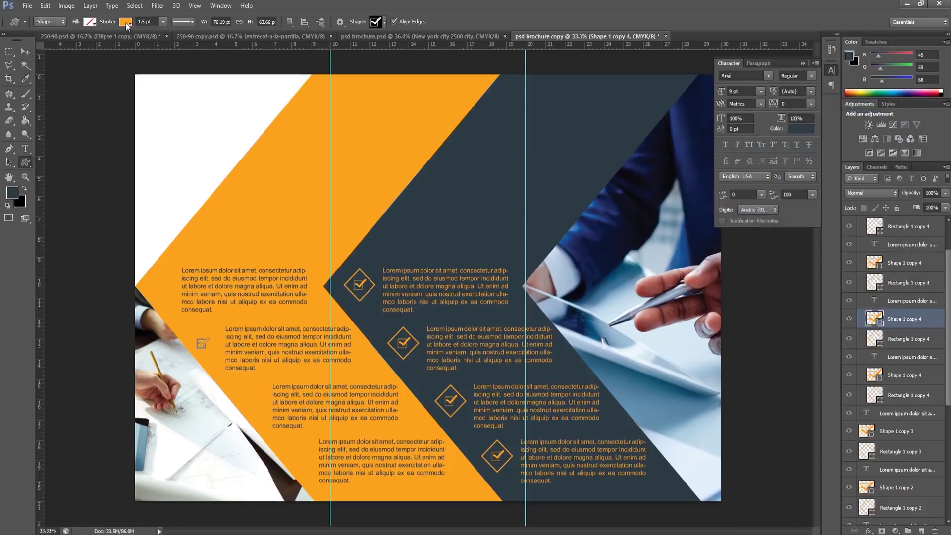
pyautogui.click(126, 23)
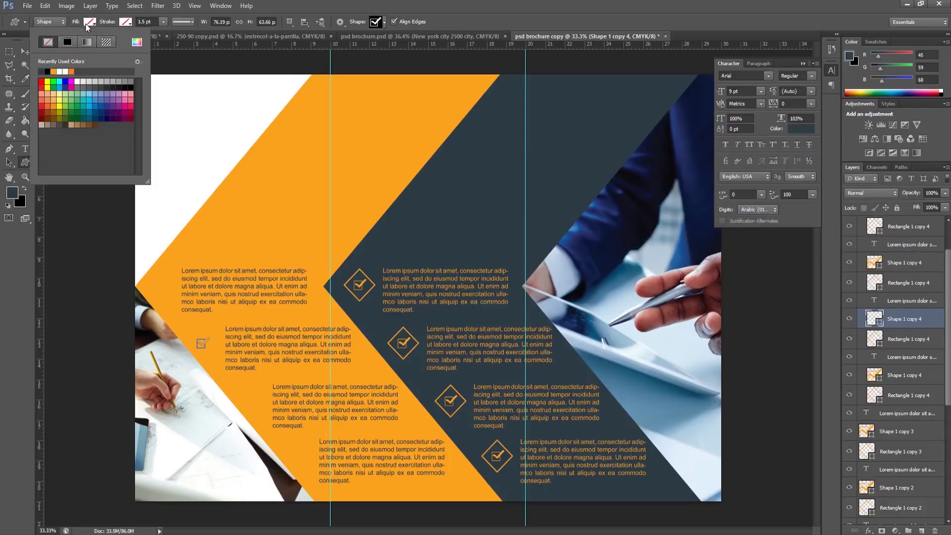
pyautogui.click(48, 72)
pyautogui.click(23, 52)
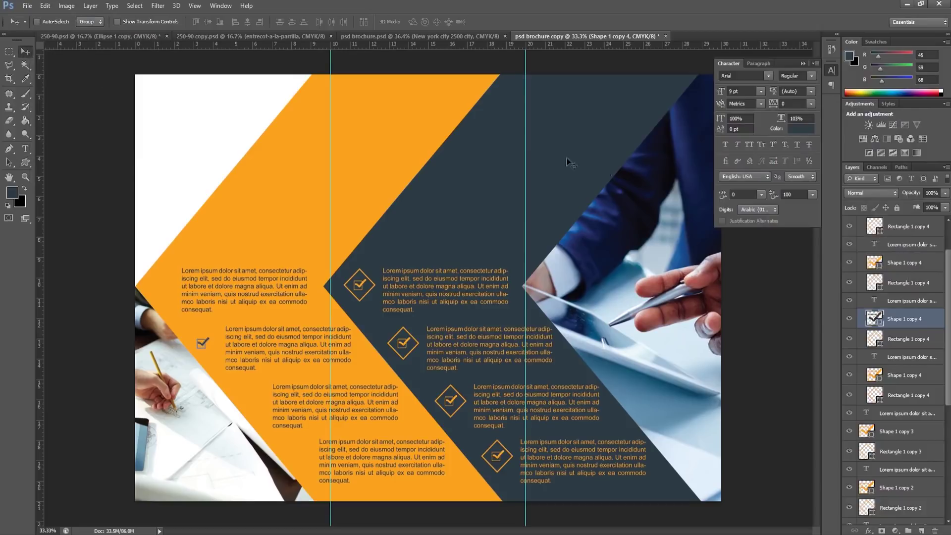
# Restyle the diamond behind the checkmark, undoing a navy fill and giving it a navy outline
pyautogui.click(877, 287)
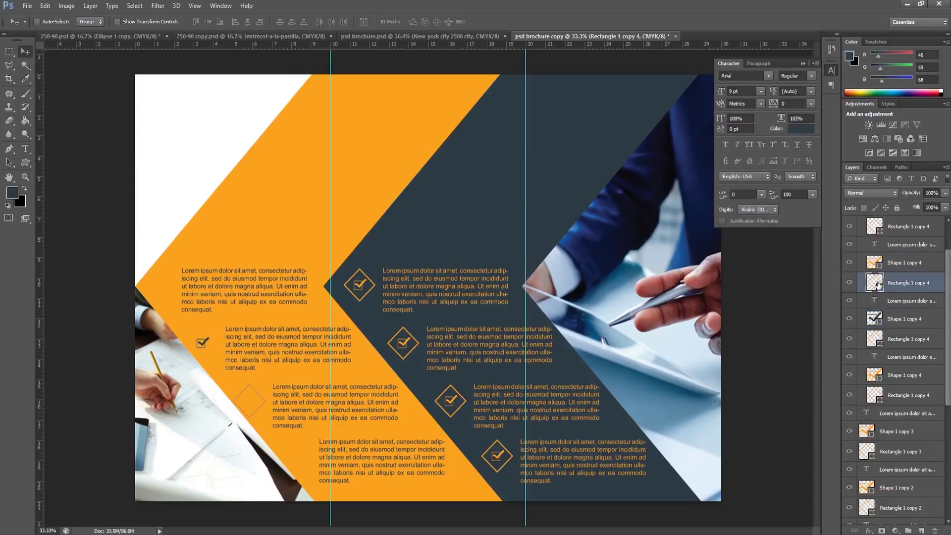
pyautogui.doubleClick(878, 285)
pyautogui.click(867, 134)
pyautogui.click(25, 162)
pyautogui.click(132, 24)
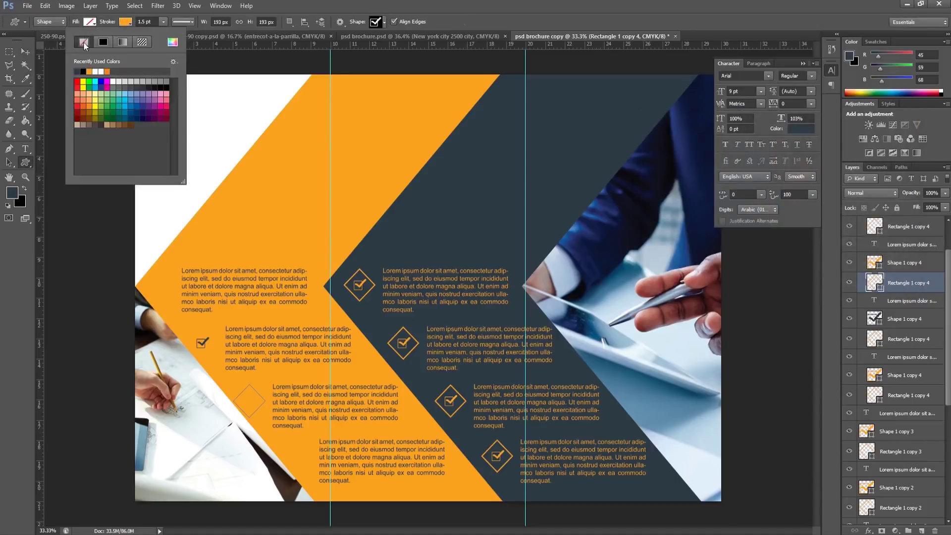
pyautogui.click(83, 42)
pyautogui.click(89, 21)
pyautogui.click(42, 72)
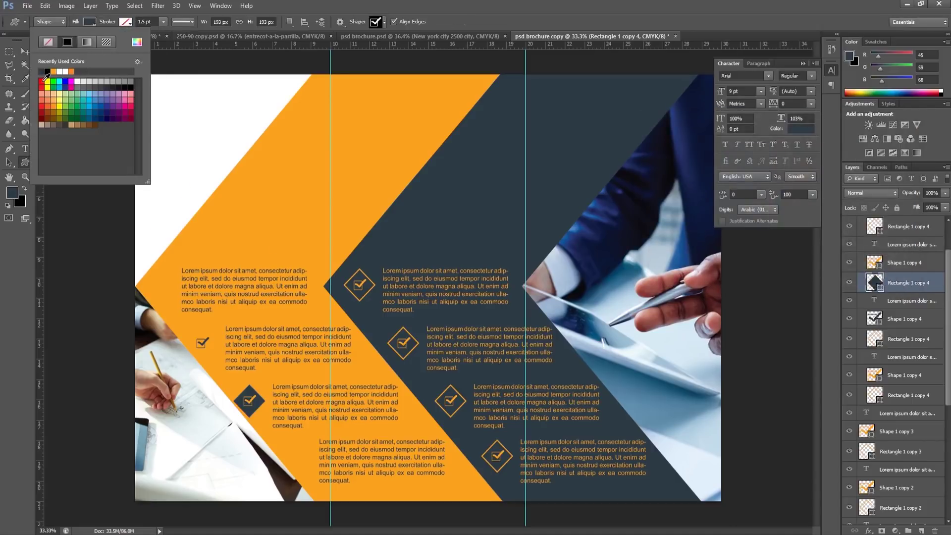
pyautogui.click(45, 5)
pyautogui.click(55, 39)
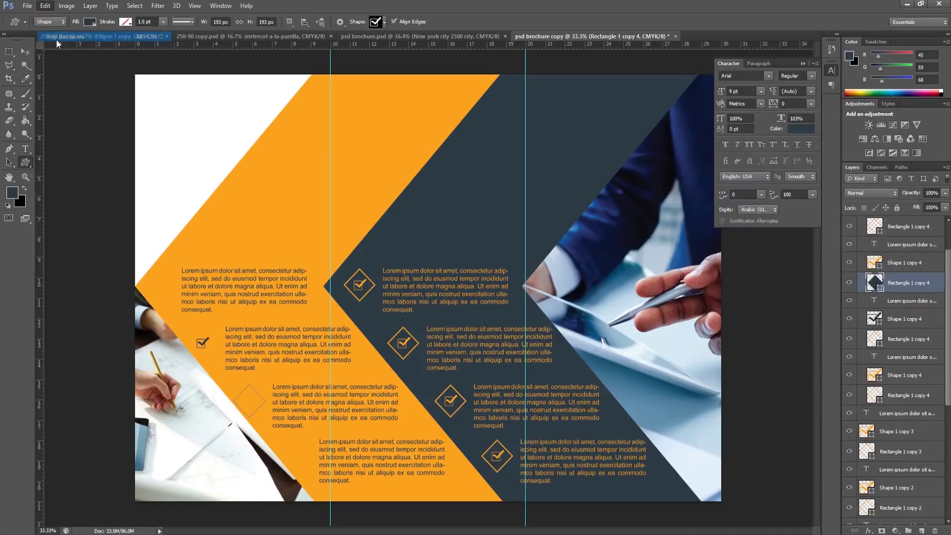
pyautogui.click(124, 24)
pyautogui.click(83, 74)
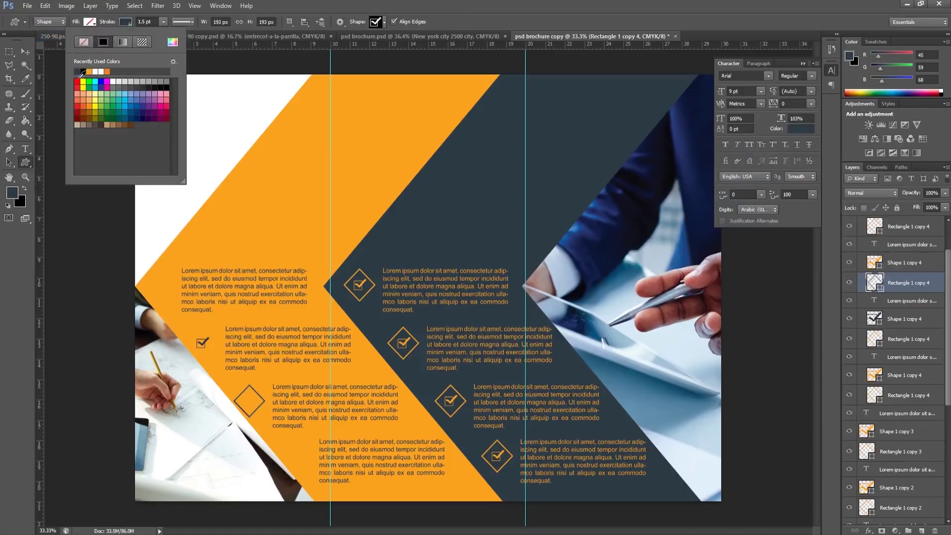
pyautogui.click(25, 51)
# Give the checkmark shape Shape 1 copy 4 a dark navy fill with no outline
pyautogui.doubleClick(879, 261)
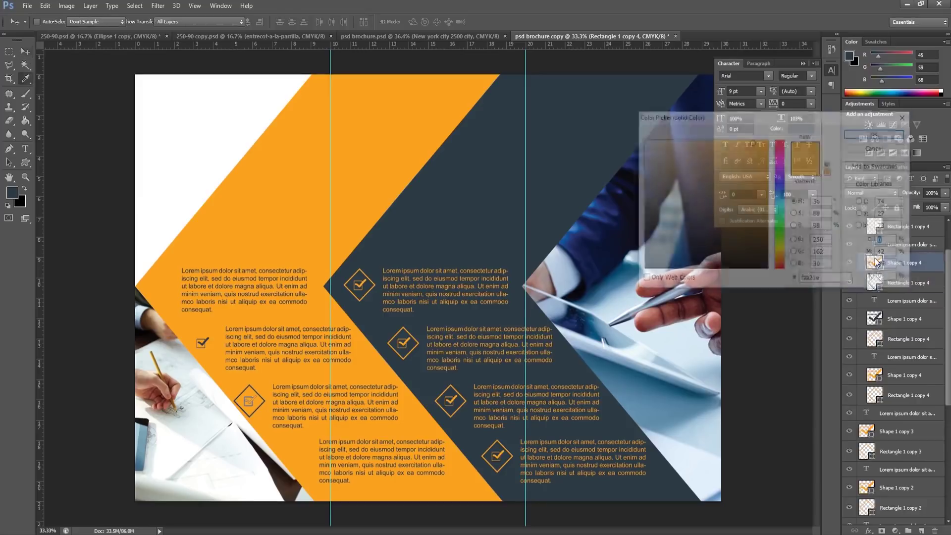
pyautogui.click(877, 132)
pyautogui.click(25, 162)
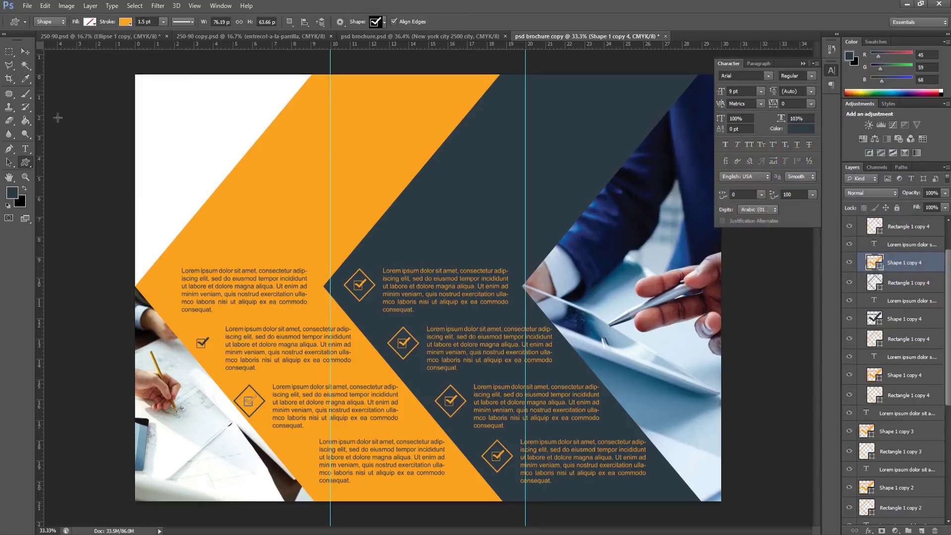
pyautogui.click(125, 22)
pyautogui.click(83, 41)
pyautogui.click(90, 22)
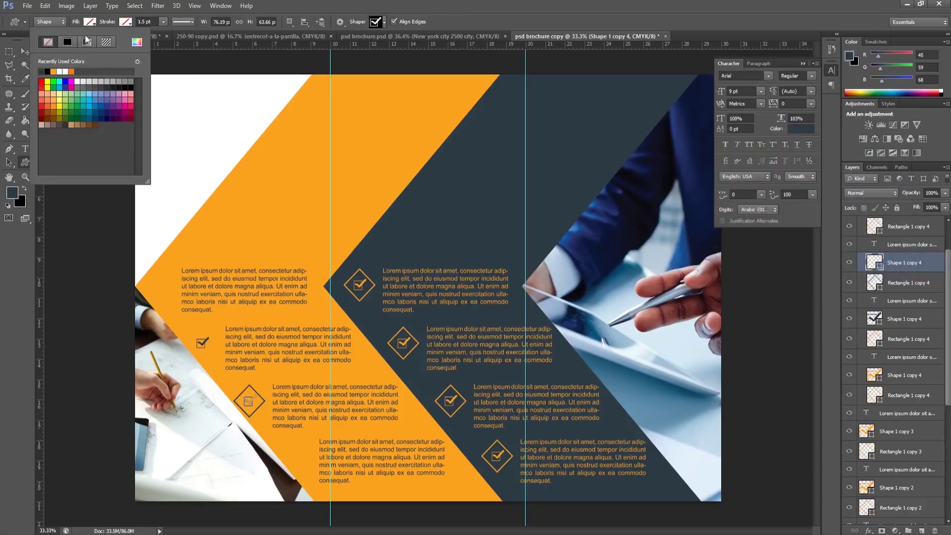
pyautogui.click(45, 74)
pyautogui.click(24, 51)
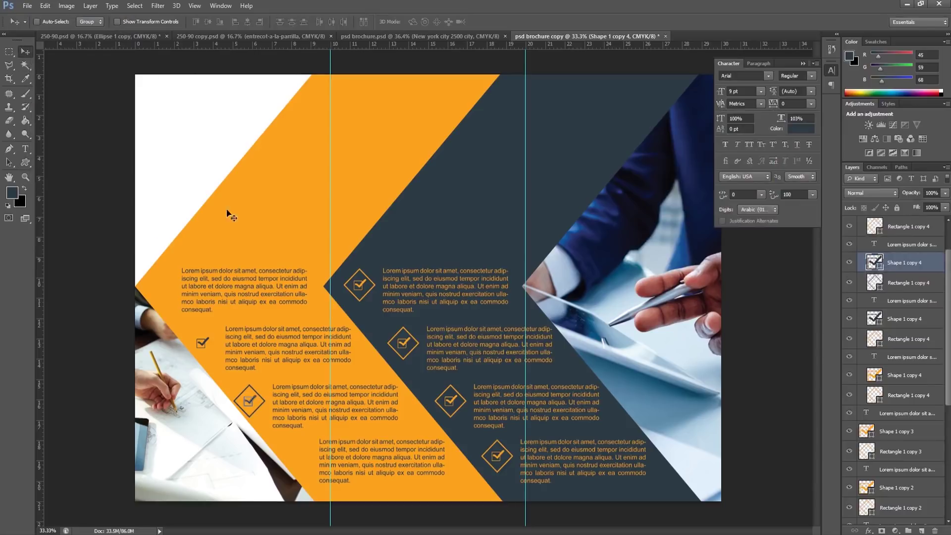
# Group the diamond checkmark icons, move them onto the orange panel, and nudge them right
pyautogui.hotkey('ctrl', 'g')
pyautogui.moveTo(538, 318); pyautogui.dragTo(336, 318)
pyautogui.press('Right')
pyautogui.press('Right')
pyautogui.press('Right')
pyautogui.press('Right')
pyautogui.press('Right')
pyautogui.press('Right')
pyautogui.press('Right')
pyautogui.press('Right')
pyautogui.press('Right')
pyautogui.press('Right')
pyautogui.press('Right')
pyautogui.press('Right')
pyautogui.press('Right')
pyautogui.press('Right')
pyautogui.press('Right')
pyautogui.press('Right')
pyautogui.press('Right')
pyautogui.press('Right')
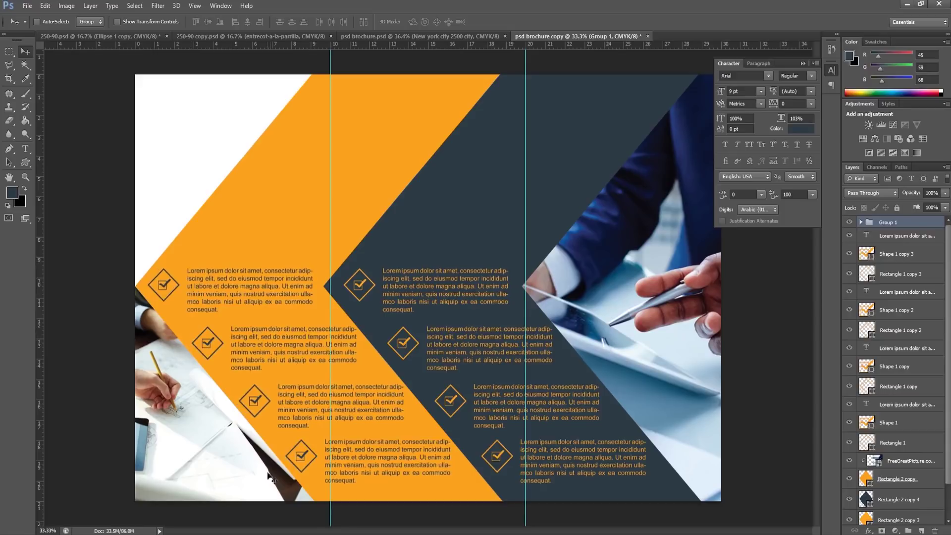
# Draw the wrench-and-hammer custom shape on the navy panel and fill it orange
pyautogui.click(25, 164)
pyautogui.click(60, 216)
pyautogui.click(375, 23)
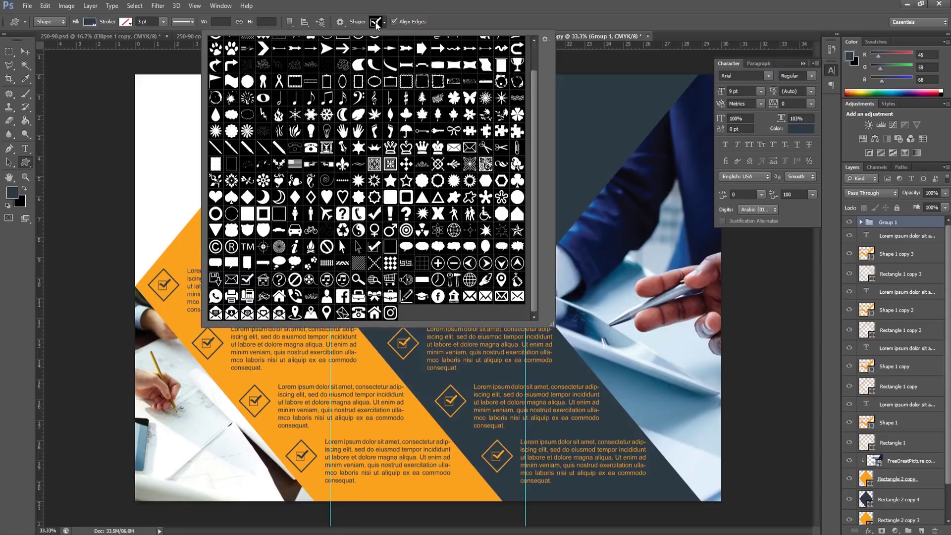
pyautogui.click(454, 279)
pyautogui.press('Return')
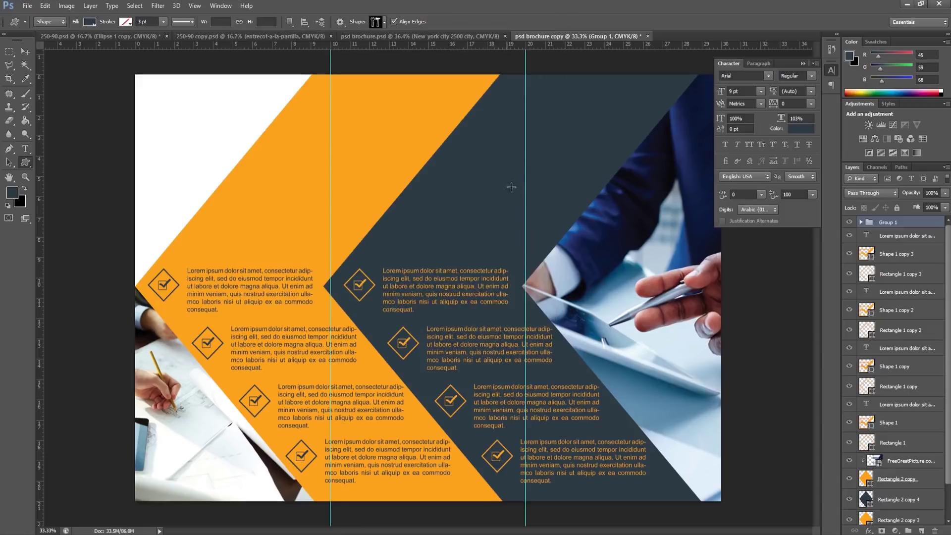
pyautogui.moveTo(480, 171); pyautogui.dragTo(509, 201)
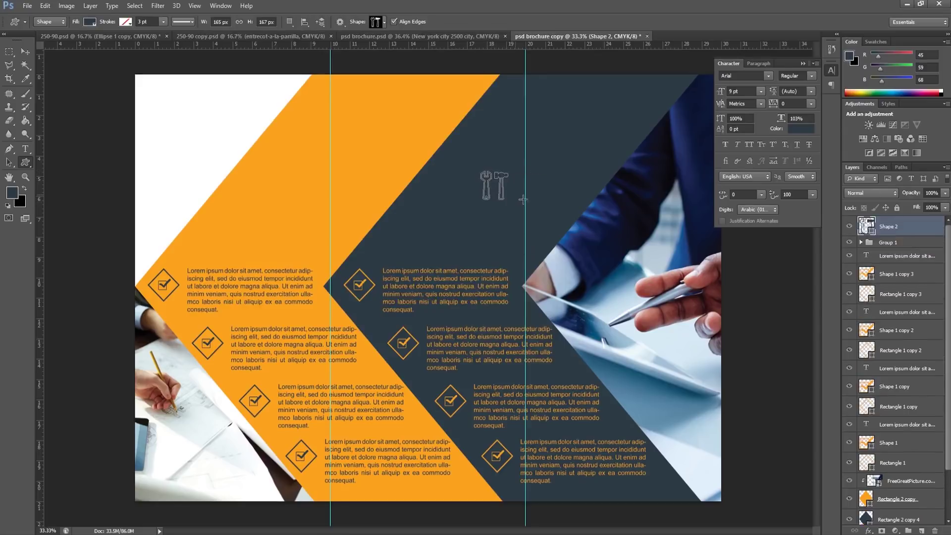
pyautogui.click(98, 22)
pyautogui.click(43, 67)
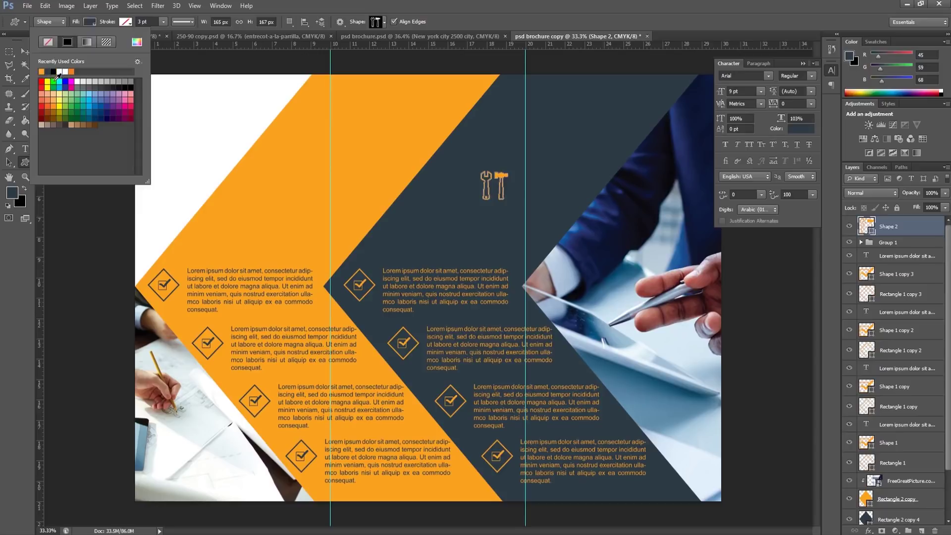
pyautogui.press('Return')
pyautogui.click(25, 51)
# Copy the first paragraph's opening phrase from the source document for the headline
pyautogui.click(25, 148)
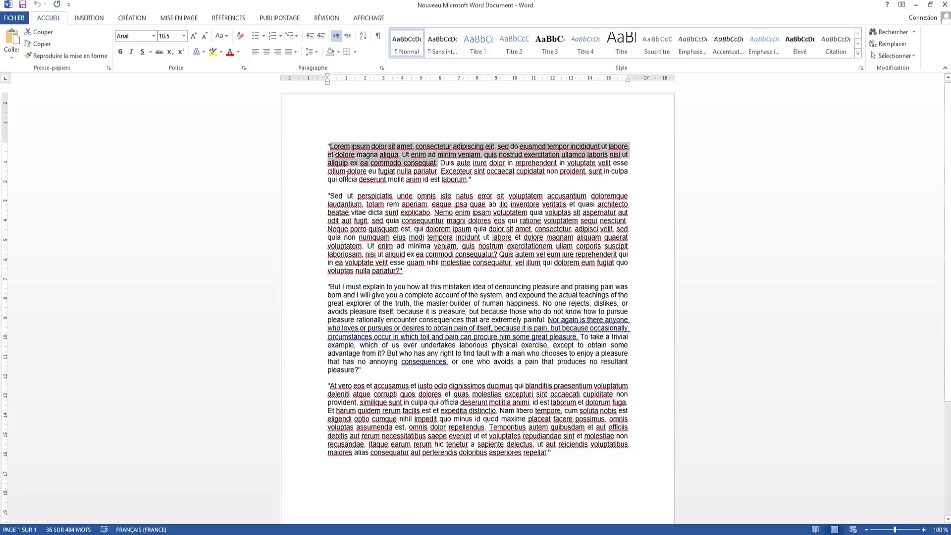
pyautogui.moveTo(330, 146); pyautogui.dragTo(477, 152)
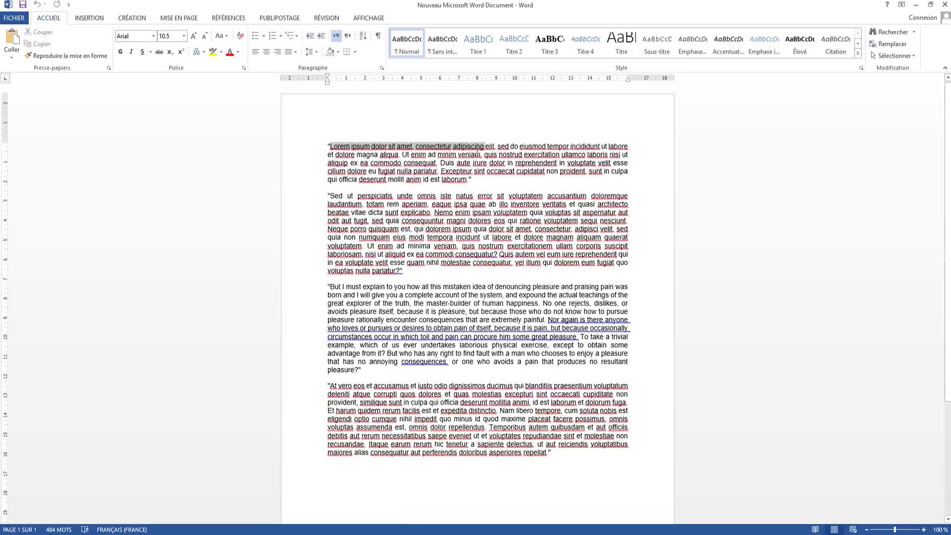
pyautogui.hotkey('ctrl', 'a')
pyautogui.rightClick(480, 145)
pyautogui.click(500, 161)
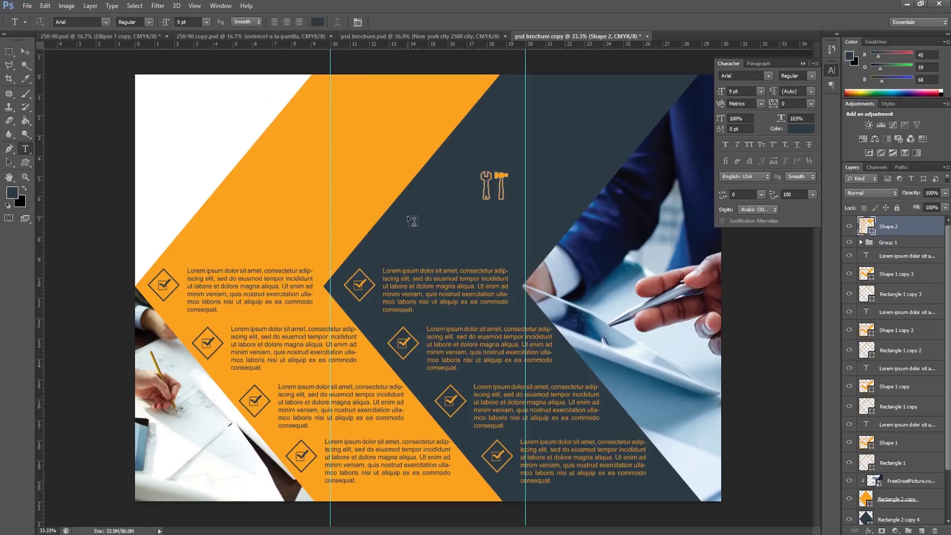
# Paste the phrase into a text box under the tools icon, coloured orange, enlarged, all caps
pyautogui.moveTo(402, 212); pyautogui.dragTo(509, 249)
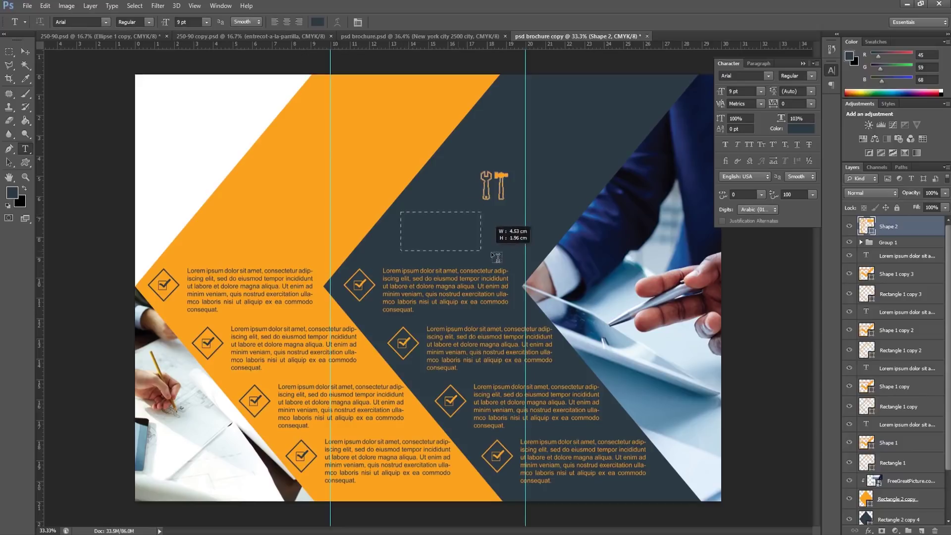
pyautogui.rightClick(419, 224)
pyautogui.click(433, 248)
pyautogui.hotkey('ctrl', 'a')
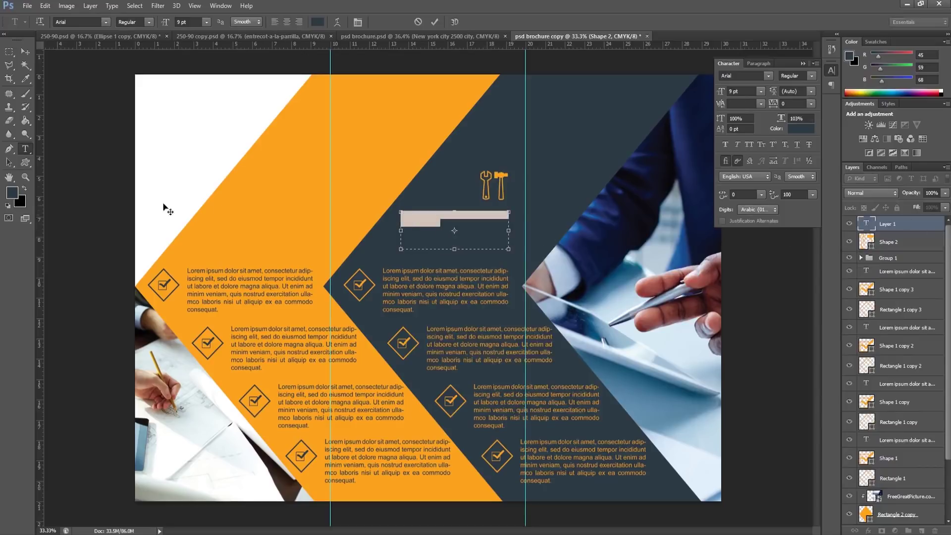
pyautogui.click(13, 192)
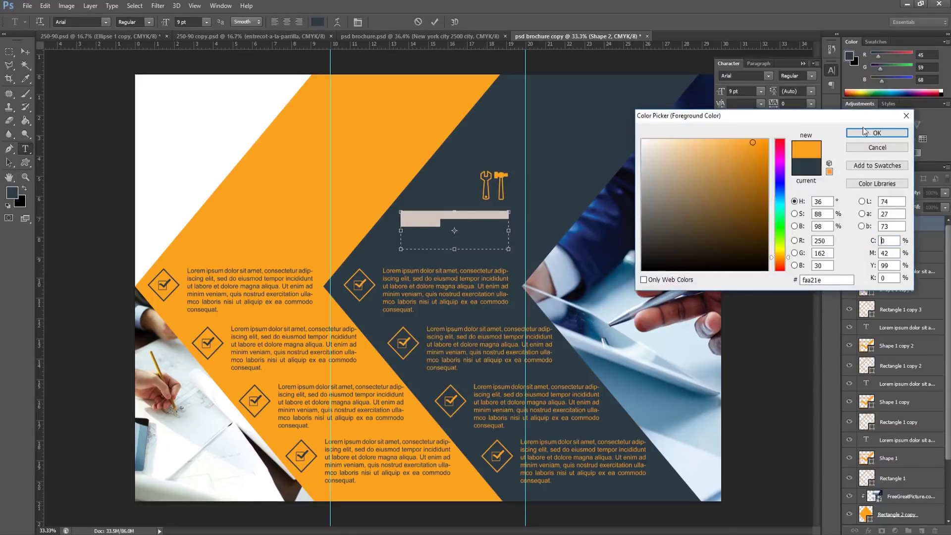
pyautogui.click(864, 131)
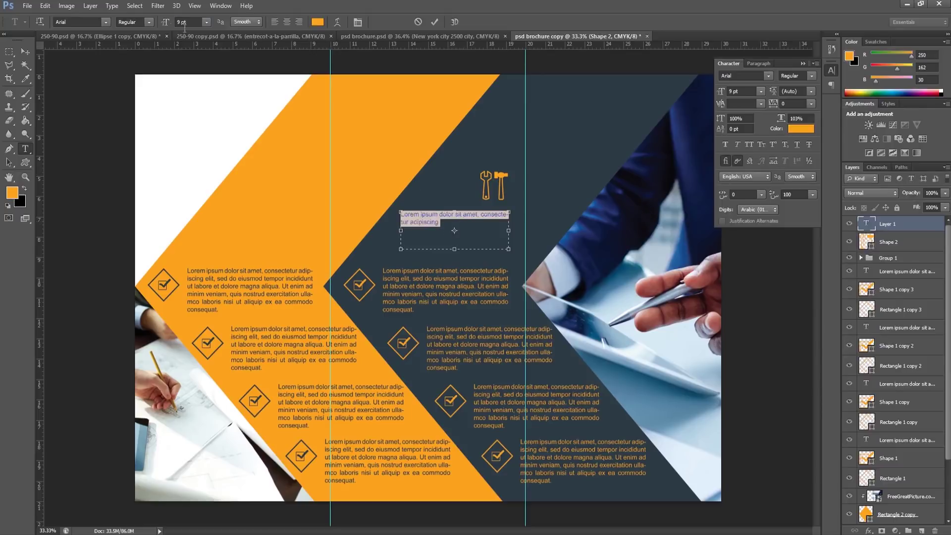
pyautogui.press('Up')
pyautogui.press('Up')
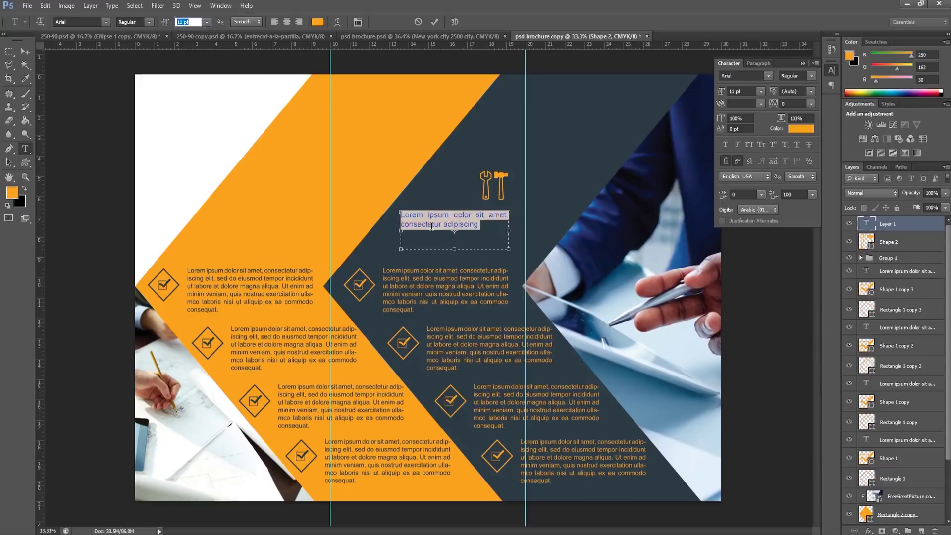
pyautogui.click(749, 144)
pyautogui.click(462, 220)
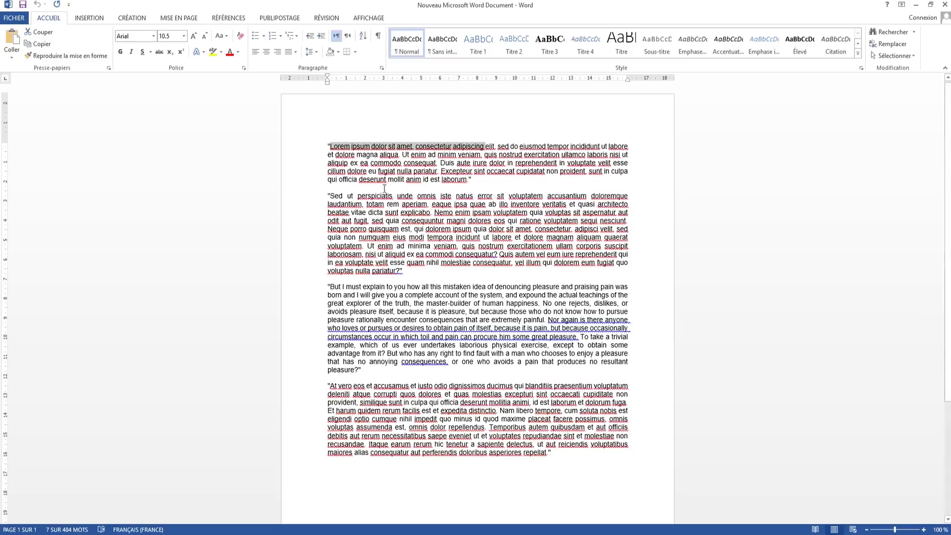
# Select text in the source document and open its options
pyautogui.moveTo(494, 185); pyautogui.dragTo(328, 144)
pyautogui.rightClick(329, 145)
pyautogui.click(365, 218)
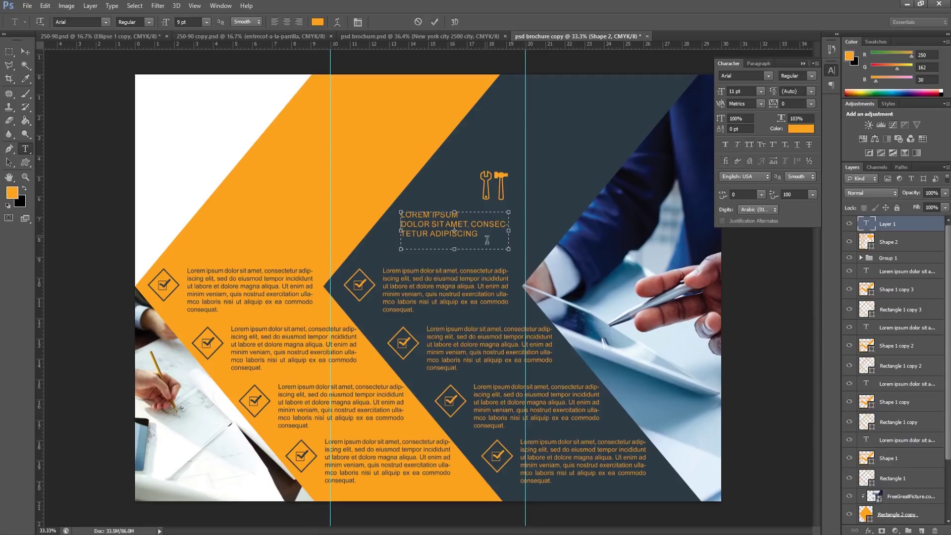
# Bold the headline's last lines and break ADIPISCING onto its own line
pyautogui.moveTo(487, 240); pyautogui.dragTo(391, 229)
pyautogui.click(810, 78)
pyautogui.click(793, 106)
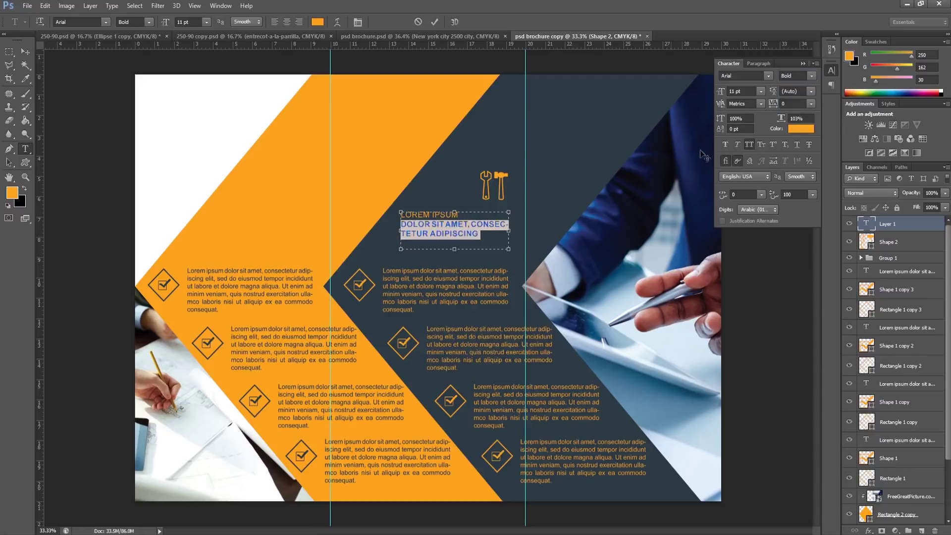
pyautogui.click(474, 235)
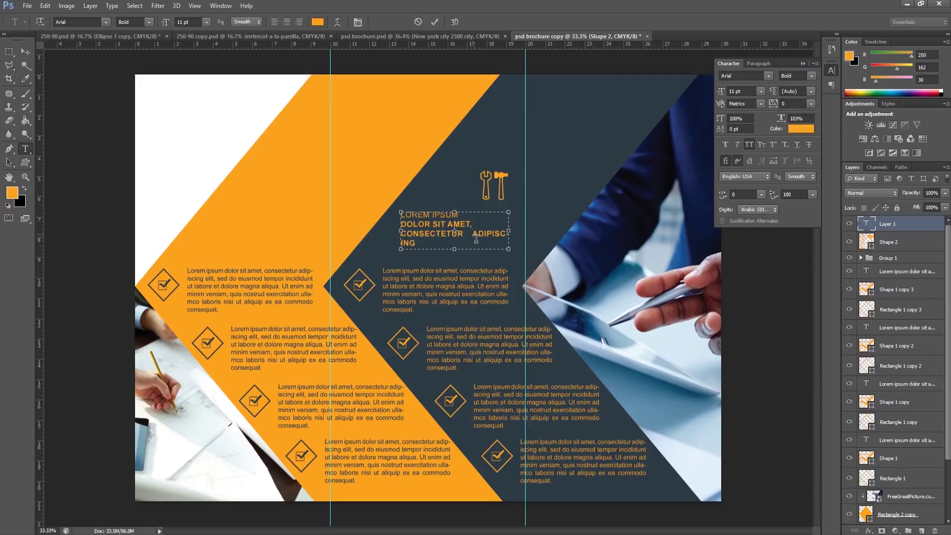
pyautogui.press('Return')
# Enlarge the heading lines to 13 pt, extending the text box downward
pyautogui.moveTo(470, 245); pyautogui.dragTo(390, 227)
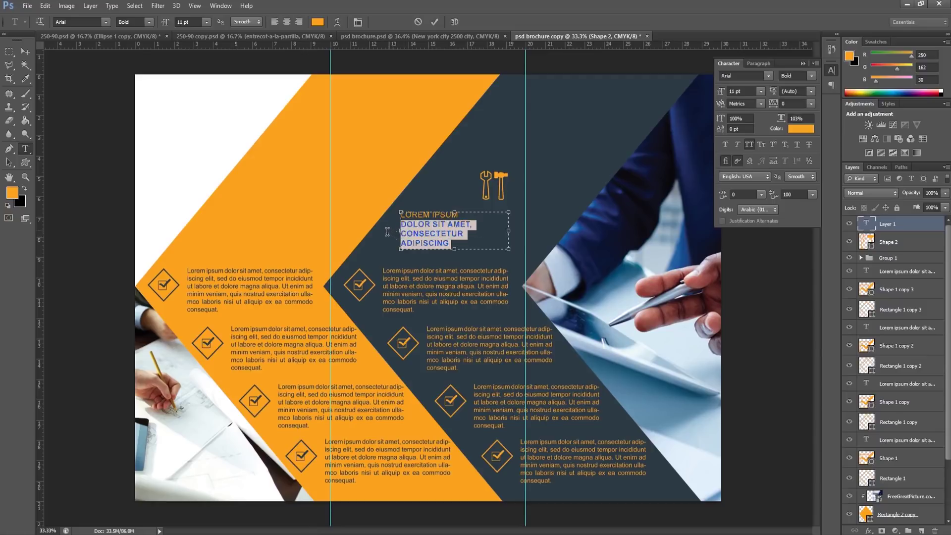
pyautogui.moveTo(461, 258); pyautogui.dragTo(461, 266)
pyautogui.click(738, 92)
pyautogui.press('Return')
pyautogui.press('Up')
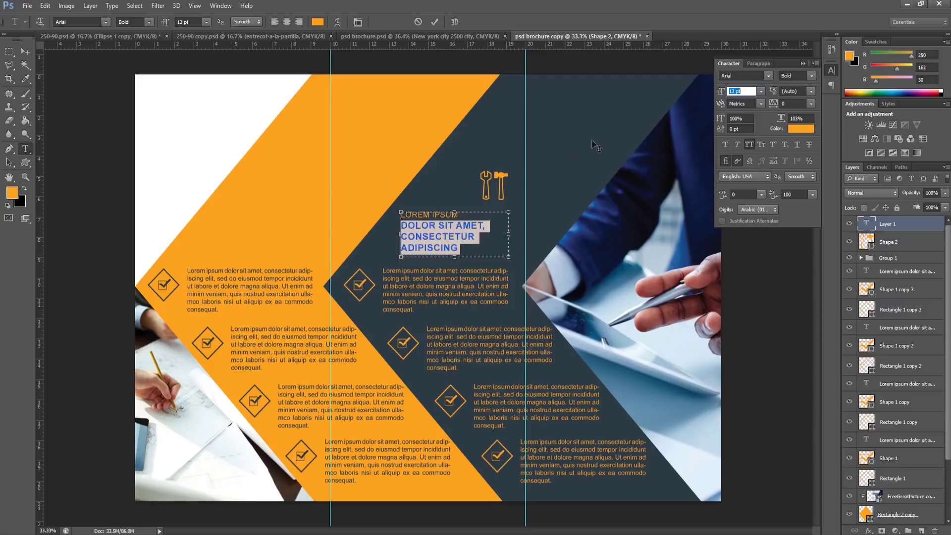
pyautogui.click(485, 232)
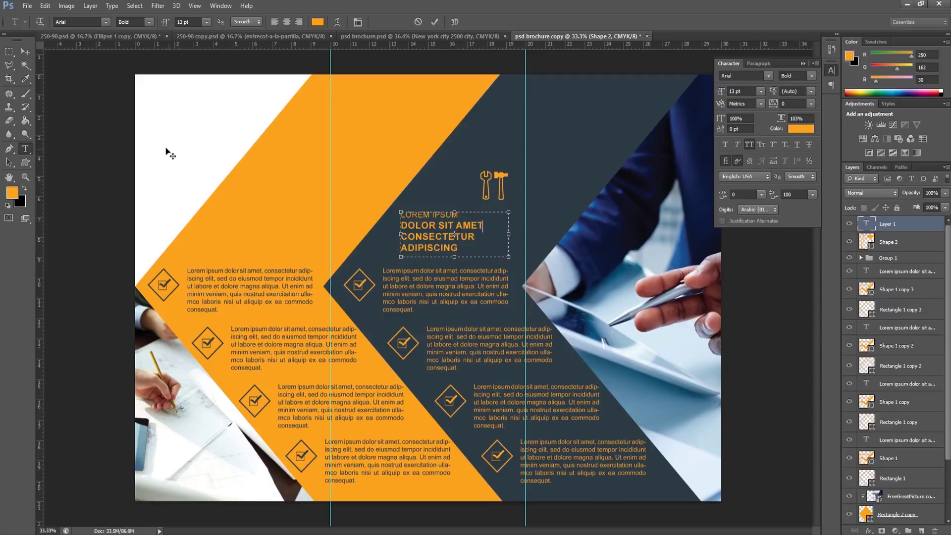
pyautogui.click(27, 52)
# Nudge the heading up and to the right with Shift+arrow keys
pyautogui.hotkey('shift', 'Right')
pyautogui.hotkey('shift', 'Right')
pyautogui.hotkey('shift', 'Up')
pyautogui.hotkey('shift', 'Right')
pyautogui.hotkey('shift', 'Right')
pyautogui.hotkey('shift', 'Right')
pyautogui.hotkey('shift', 'Up')
pyautogui.hotkey('shift', 'Up')
pyautogui.hotkey('shift', 'Up')
pyautogui.hotkey('shift', 'Up')
pyautogui.hotkey('shift', 'Up')
pyautogui.hotkey('shift', 'Right')
pyautogui.hotkey('shift', 'Right')
pyautogui.hotkey('shift', 'Right')
pyautogui.hotkey('shift', 'Up')
pyautogui.hotkey('shift', 'Up')
pyautogui.hotkey('shift', 'Up')
pyautogui.hotkey('shift', 'Up')
pyautogui.click(31, 162)
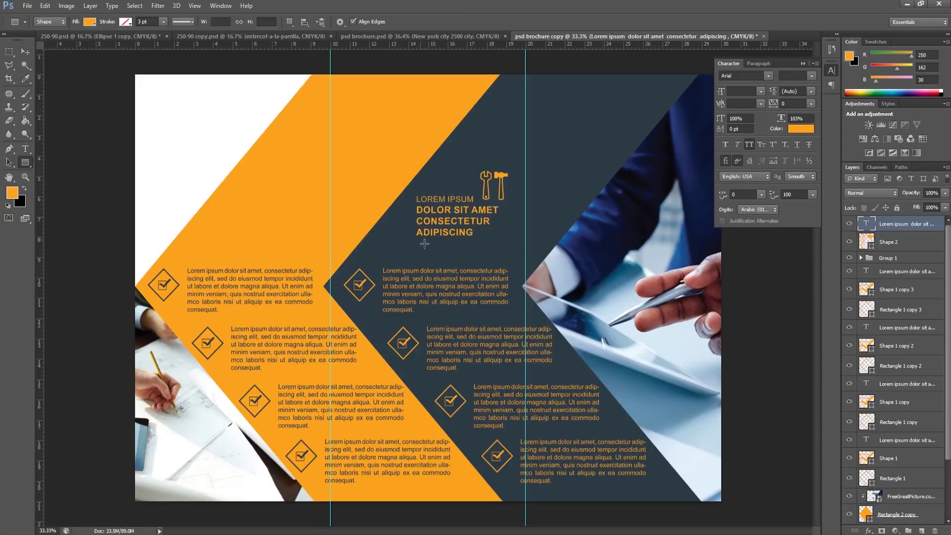
# Draw a thin underline bar beneath ADIPISCING and nudge it slightly down
pyautogui.moveTo(416, 238); pyautogui.dragTo(474, 241)
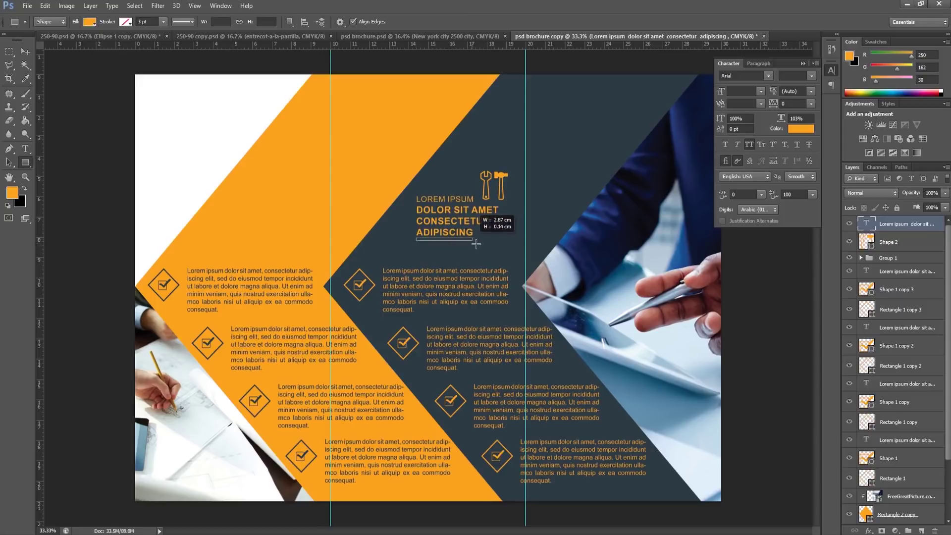
pyautogui.click(23, 52)
pyautogui.hotkey('shift', 'Down')
pyautogui.hotkey('shift', 'Down')
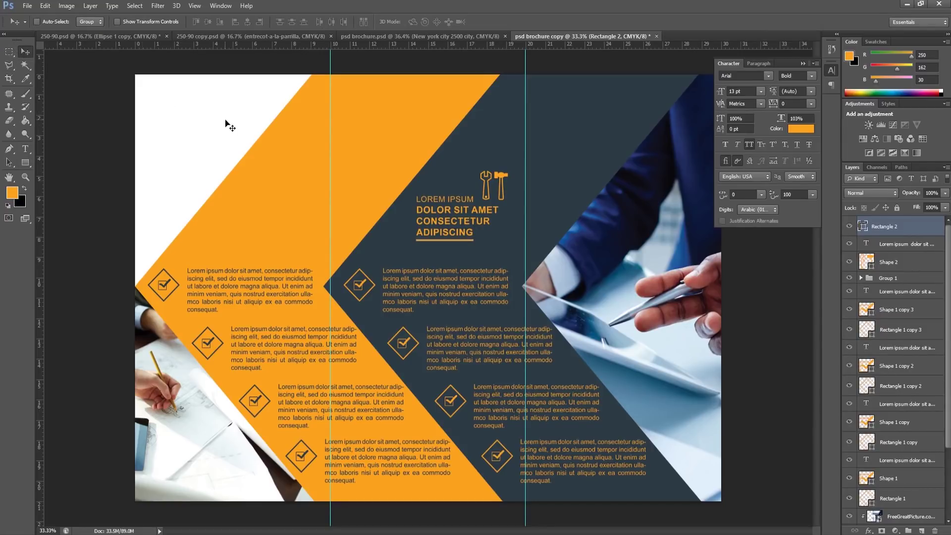
# On a new empty layer, trace a triangular pen path along the navy panel's top
pyautogui.press('p')
pyautogui.click(921, 531)
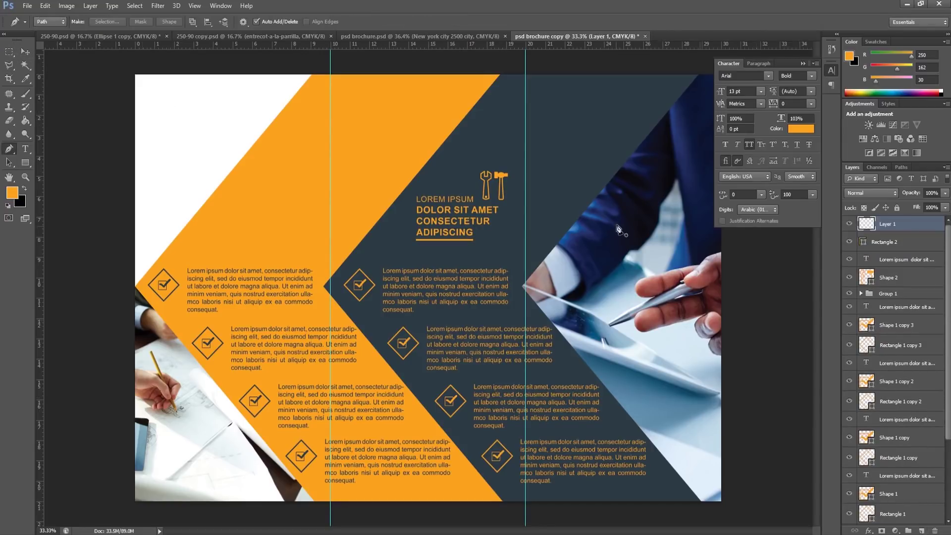
pyautogui.click(535, 88)
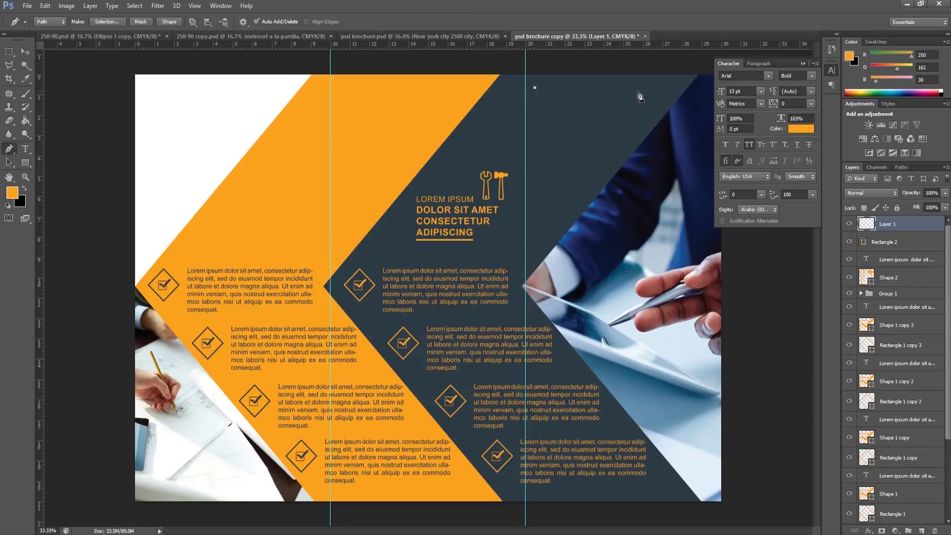
pyautogui.click(669, 88)
pyautogui.click(539, 253)
# Close the triangular path and fill it with Lorem ipsum placeholder text
pyautogui.click(535, 89)
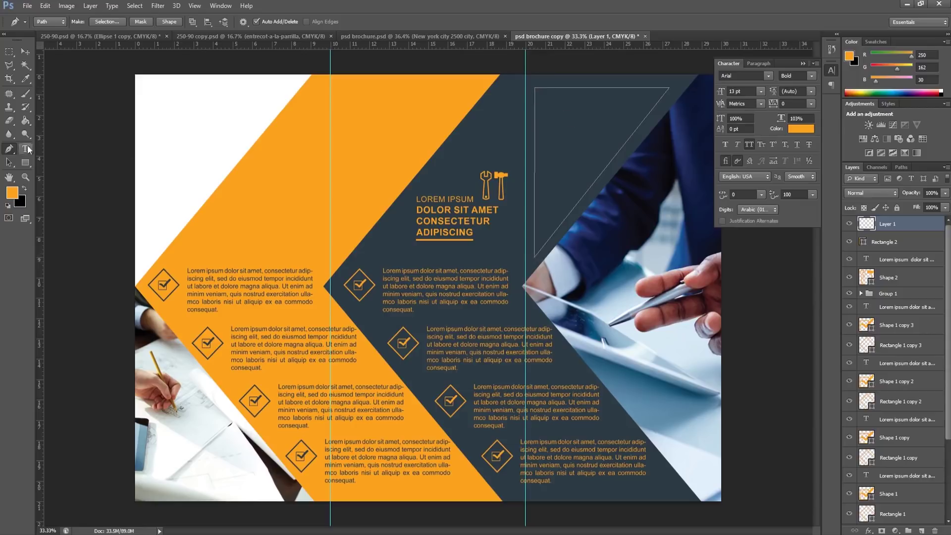
pyautogui.click(25, 148)
pyautogui.click(556, 112)
pyautogui.rightClick(549, 105)
pyautogui.click(565, 150)
# Format the paragraph Regular 11 pt, normal case, left-aligned, and shift it slightly down
pyautogui.tripleClick(567, 150)
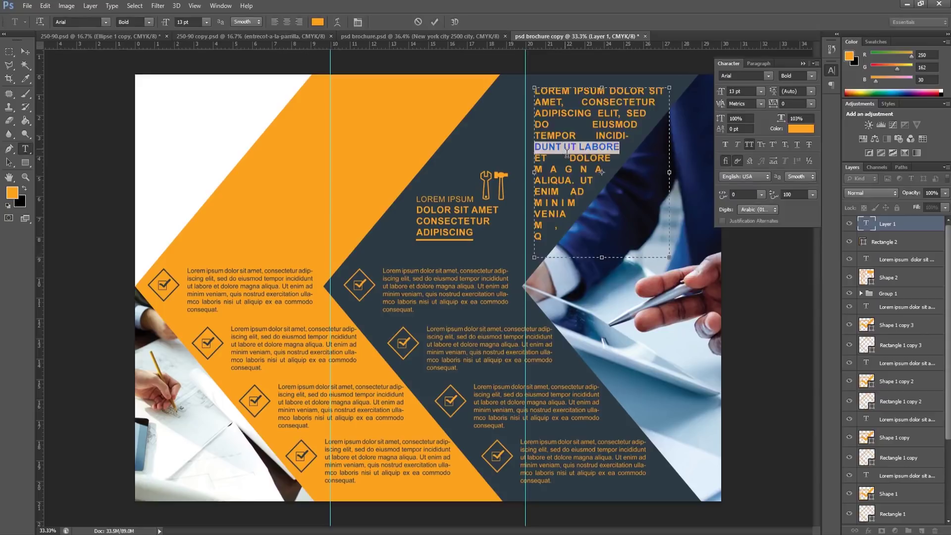
pyautogui.click(811, 76)
pyautogui.click(742, 91)
pyautogui.write('9')
pyautogui.press('Return')
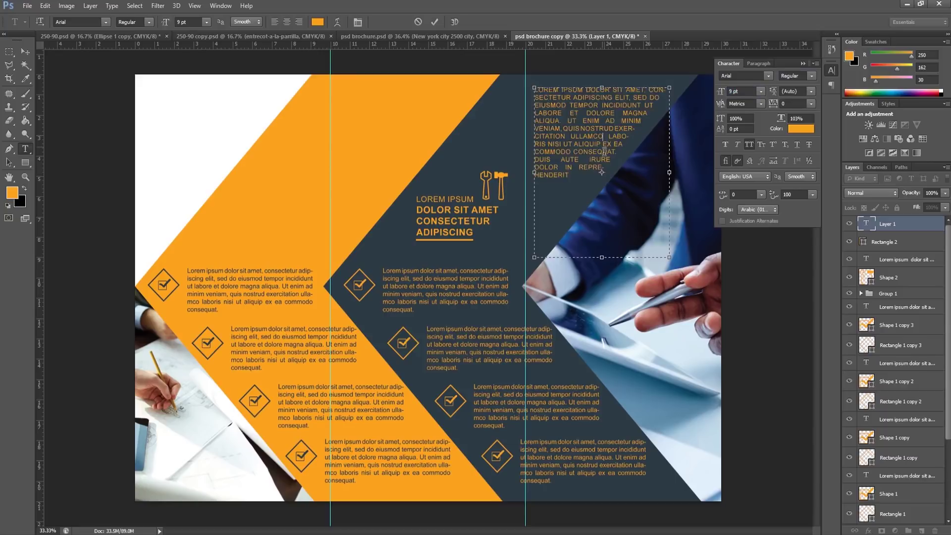
pyautogui.click(749, 144)
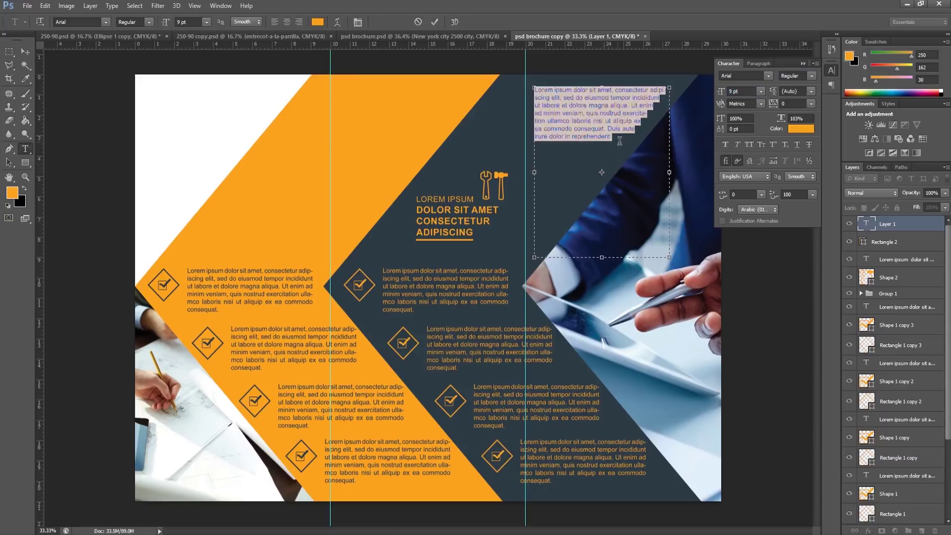
pyautogui.moveTo(723, 95); pyautogui.dragTo(731, 95)
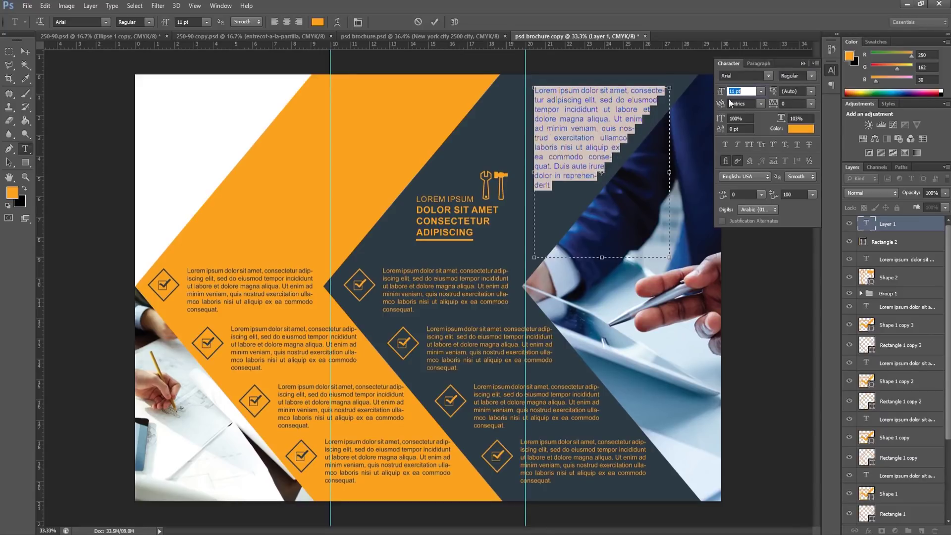
pyautogui.click(759, 64)
pyautogui.click(725, 79)
pyautogui.click(585, 148)
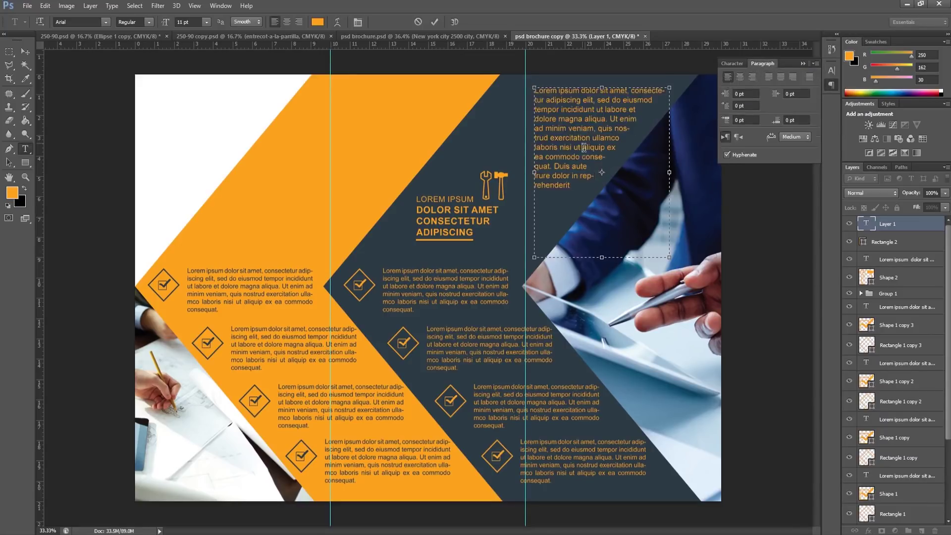
pyautogui.click(26, 53)
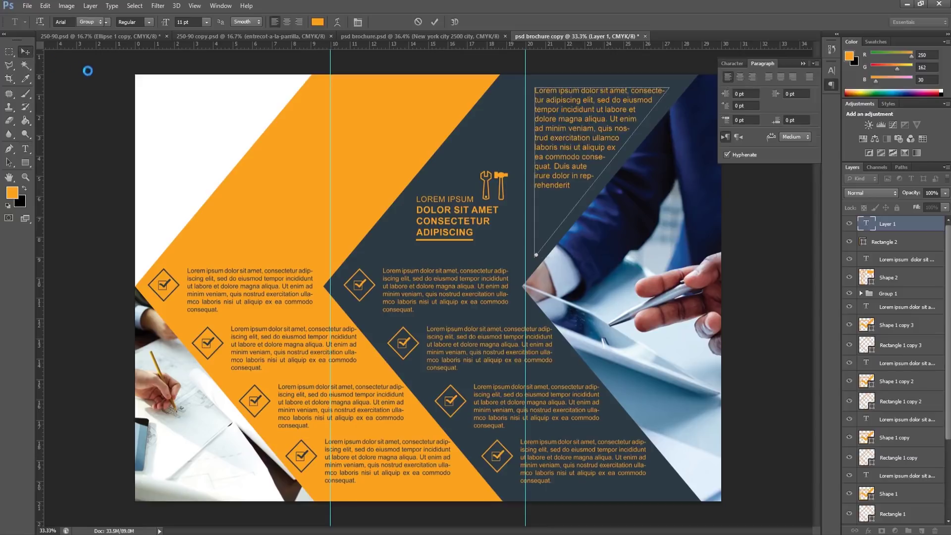
pyautogui.moveTo(562, 182)
pyautogui.mouseDown()
pyautogui.moveTo(582, 181)
pyautogui.moveTo(571, 176)
pyautogui.mouseUp()
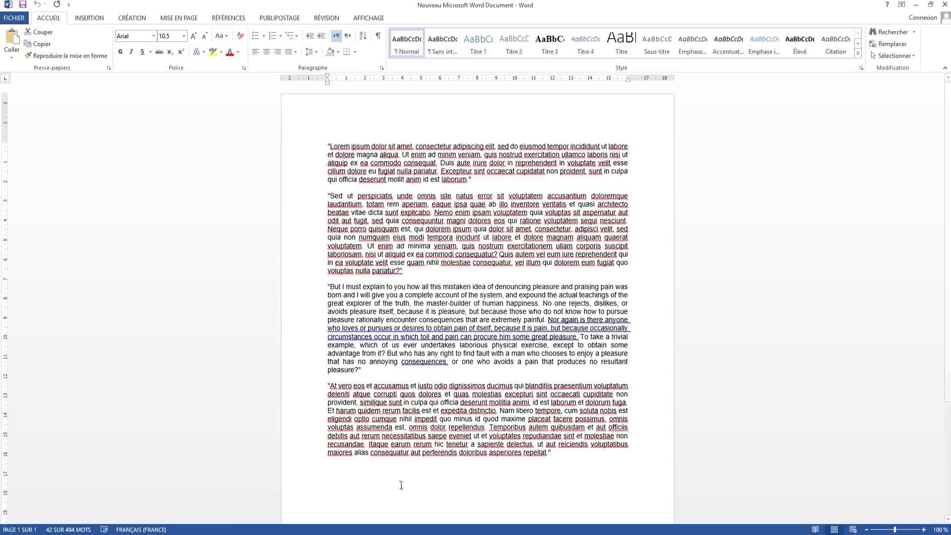
# Select and copy "But I must explain to you how" in the Word document
pyautogui.moveTo(335, 286)
pyautogui.mouseDown()
pyautogui.moveTo(441, 294)
pyautogui.moveTo(420, 291)
pyautogui.mouseUp()
pyautogui.rightClick(421, 291)
pyautogui.press('Escape')
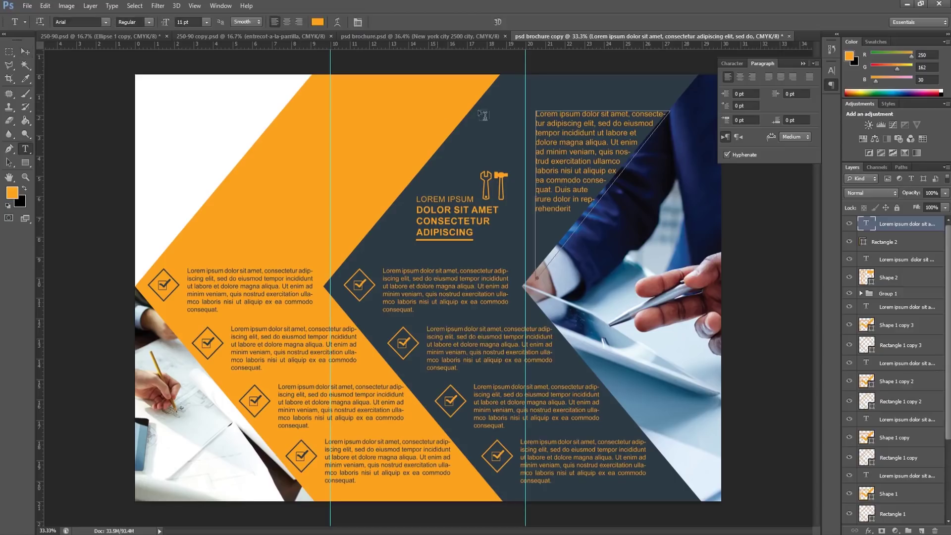
# Paste the phrase as a bold 14 pt heading above the triangular paragraph
pyautogui.click(546, 95)
pyautogui.rightClick(546, 95)
pyautogui.click(584, 133)
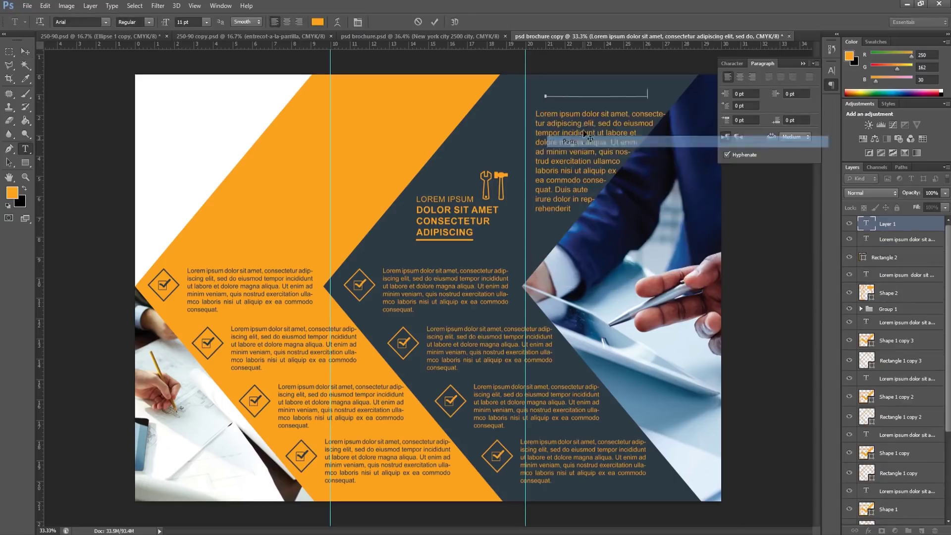
pyautogui.moveTo(545, 94); pyautogui.dragTo(717, 99)
pyautogui.click(735, 64)
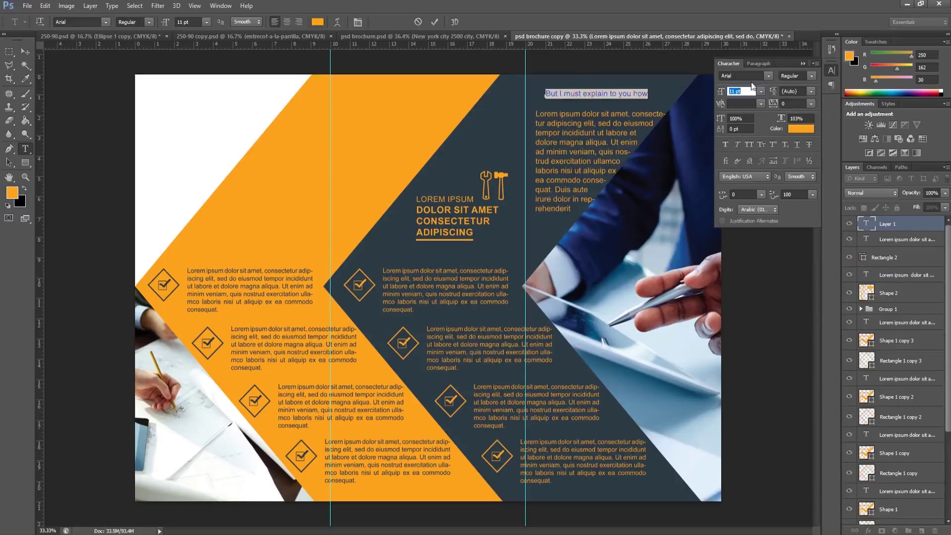
pyautogui.click(812, 75)
pyautogui.click(793, 105)
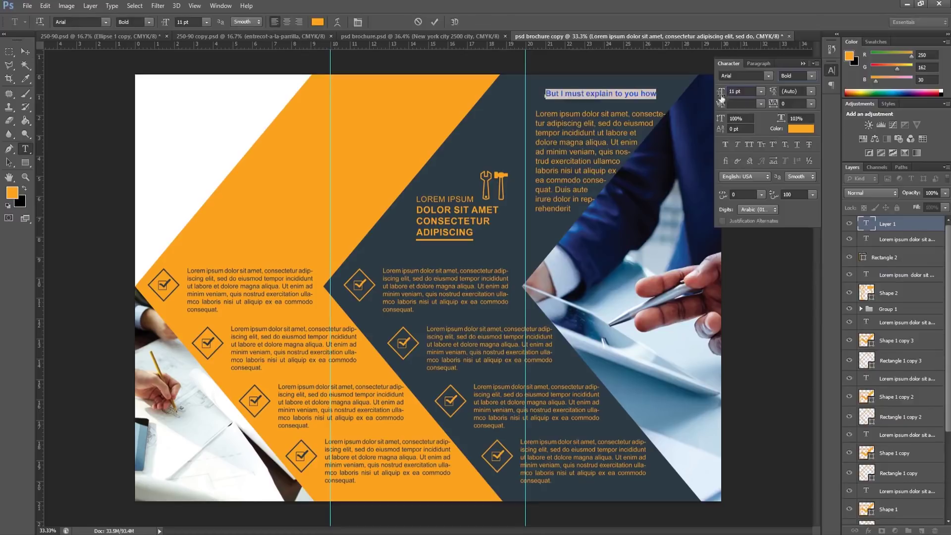
pyautogui.press('Up')
pyautogui.press('Up')
pyautogui.press('Up')
pyautogui.moveTo(636, 156); pyautogui.dragTo(622, 163)
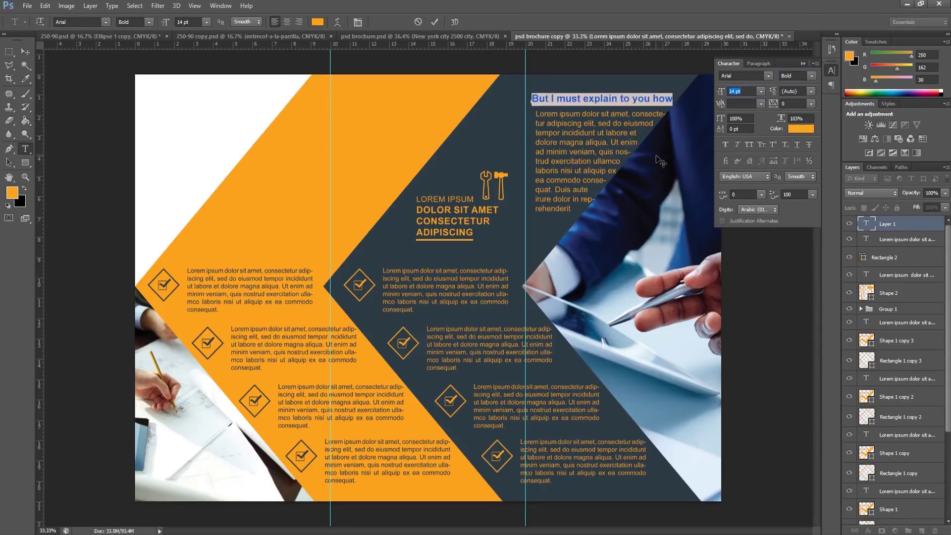
# Set the heading to 98% horizontal scale and Impact font at 17 pt
pyautogui.moveTo(787, 126); pyautogui.dragTo(783, 125)
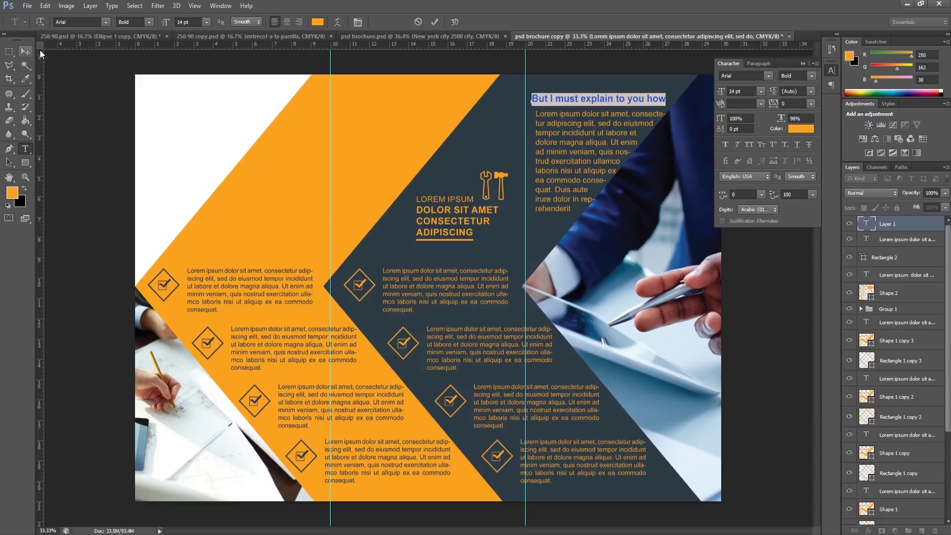
pyautogui.write('Impact')
pyautogui.press('Return')
pyautogui.click(739, 93)
pyautogui.press('Up')
pyautogui.press('Up')
pyautogui.press('Up')
pyautogui.click(24, 52)
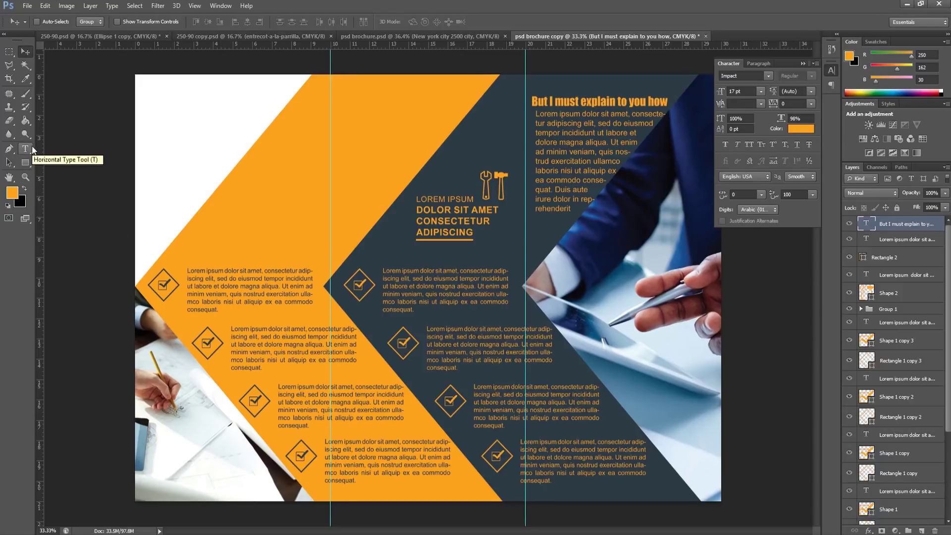
# Duplicate the LOREM IPSUM heading, recolour the copy navy, and place it on the orange chevron
pyautogui.rightClick(450, 226)
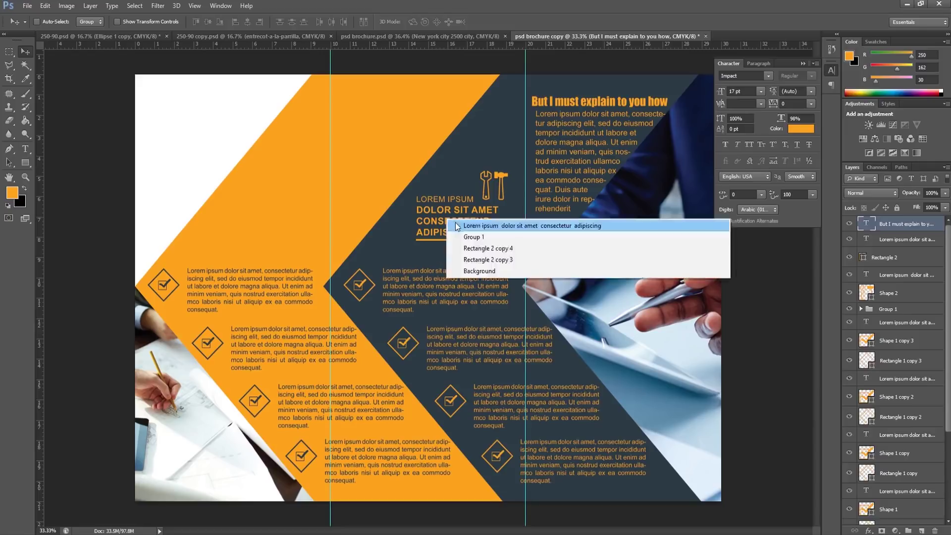
pyautogui.click(452, 223)
pyautogui.moveTo(382, 114); pyautogui.dragTo(381, 114)
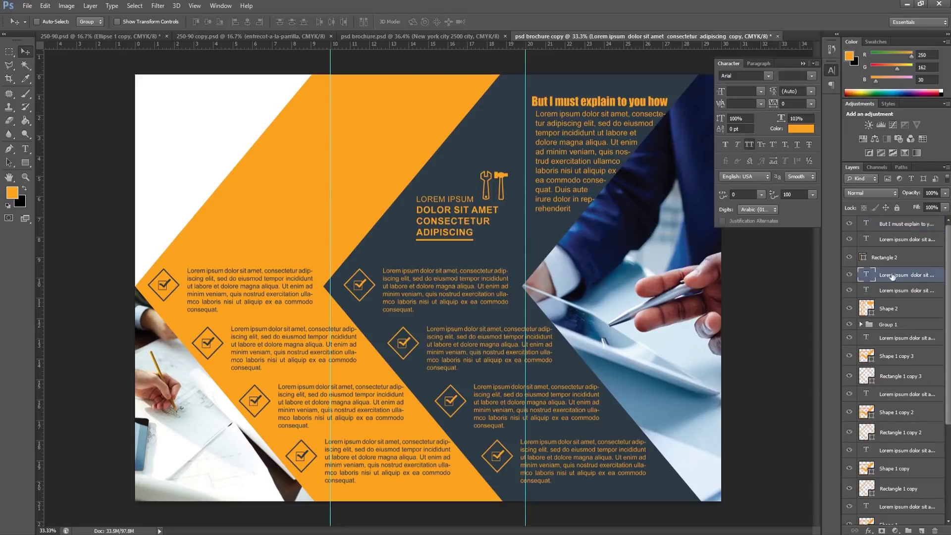
pyautogui.doubleClick(382, 114)
pyautogui.click(318, 22)
pyautogui.click(405, 246)
pyautogui.click(877, 136)
pyautogui.click(25, 51)
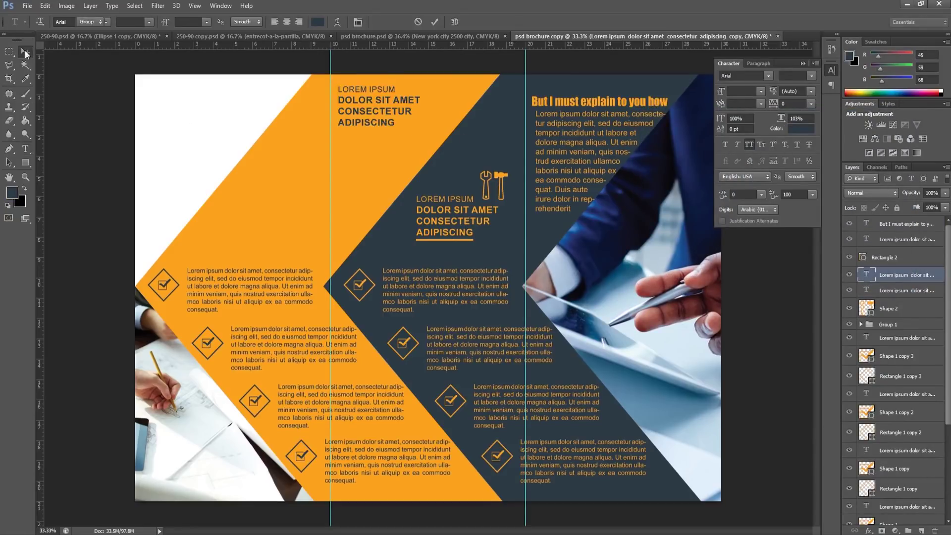
pyautogui.moveTo(370, 114); pyautogui.dragTo(379, 130)
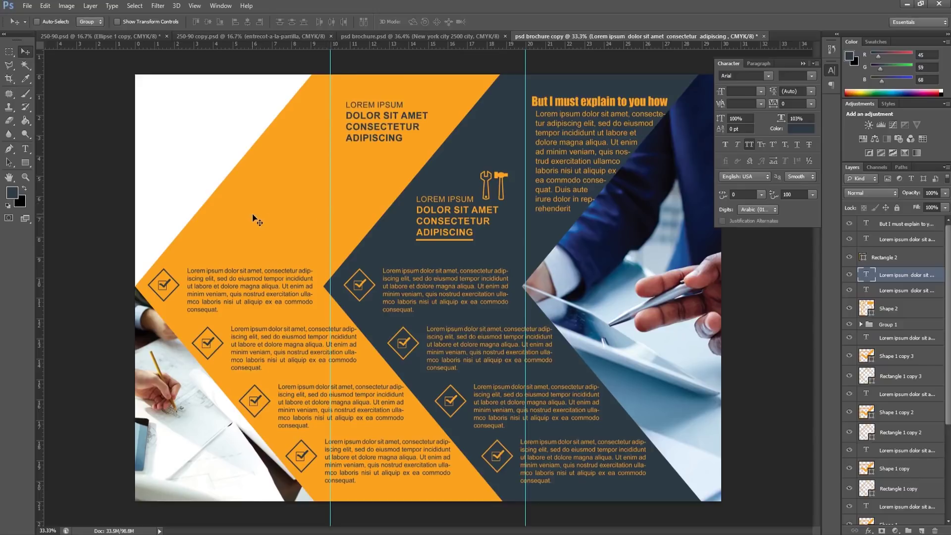
# Draw a thin rectangle underline beneath the top navy headline
pyautogui.click(26, 162)
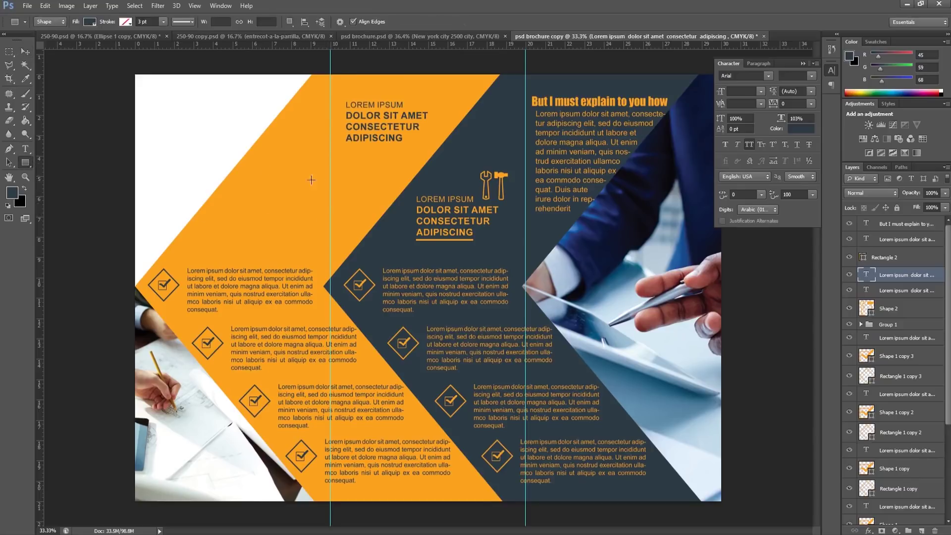
pyautogui.moveTo(346, 145); pyautogui.dragTo(431, 151)
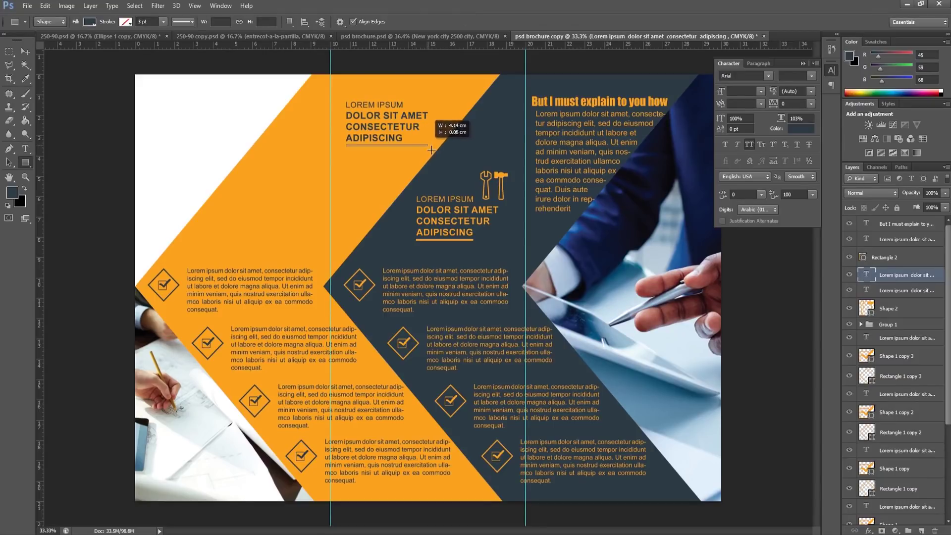
pyautogui.moveTo(431, 151); pyautogui.dragTo(427, 147)
pyautogui.click(25, 52)
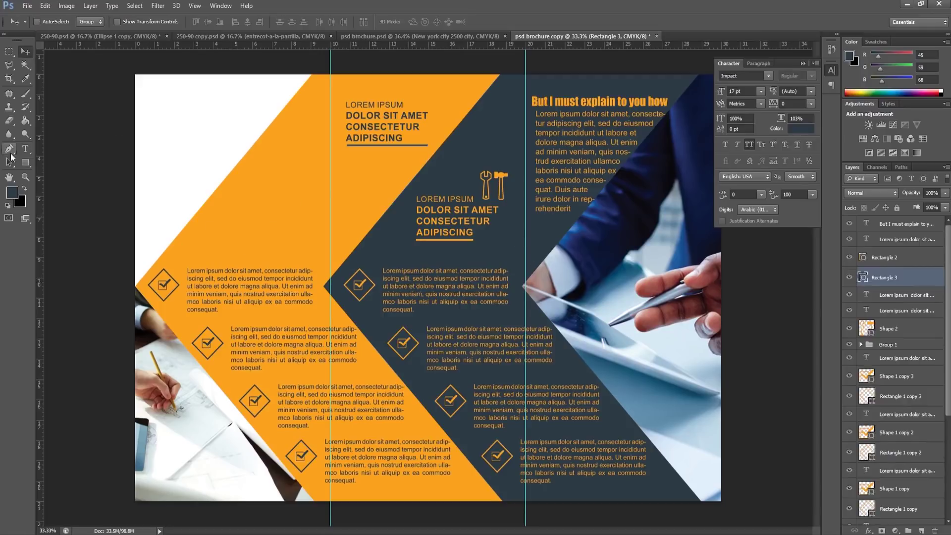
# Switch to the Custom Shape tool and pick the briefcase shape from the preset library
pyautogui.moveTo(24, 162); pyautogui.dragTo(60, 210)
pyautogui.click(60, 210)
pyautogui.click(375, 22)
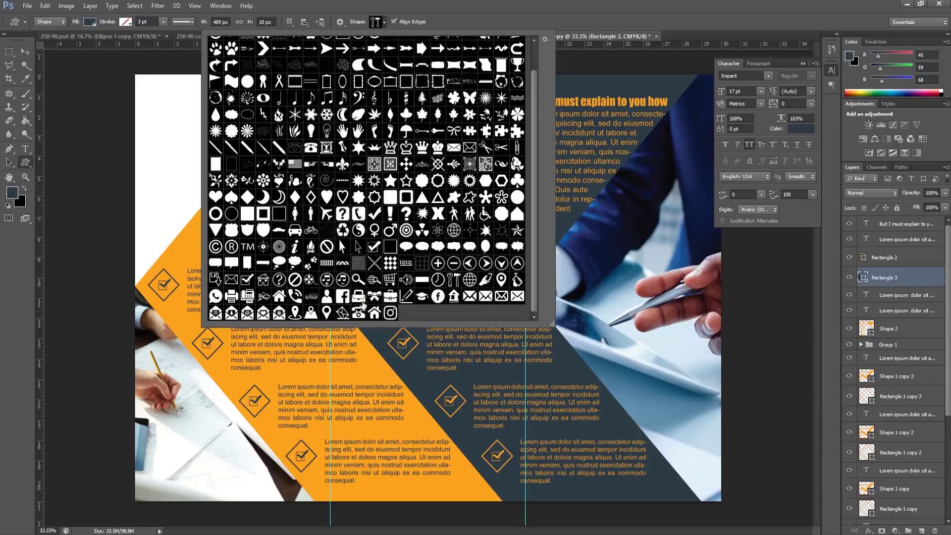
pyautogui.click(390, 297)
pyautogui.click(466, 4)
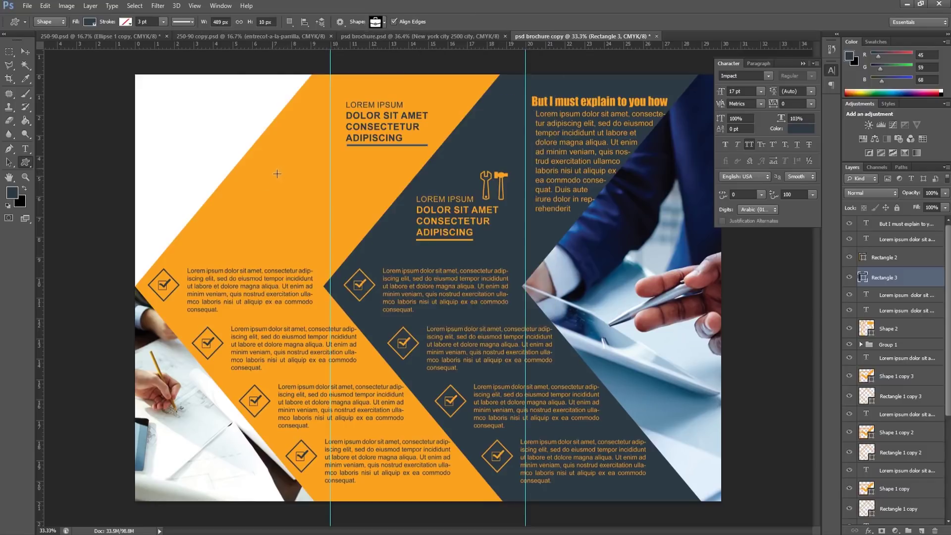
# Add two horizontal guides at the tools icon's base and top, then draw the briefcase between them
pyautogui.moveTo(337, 47); pyautogui.dragTo(476, 195)
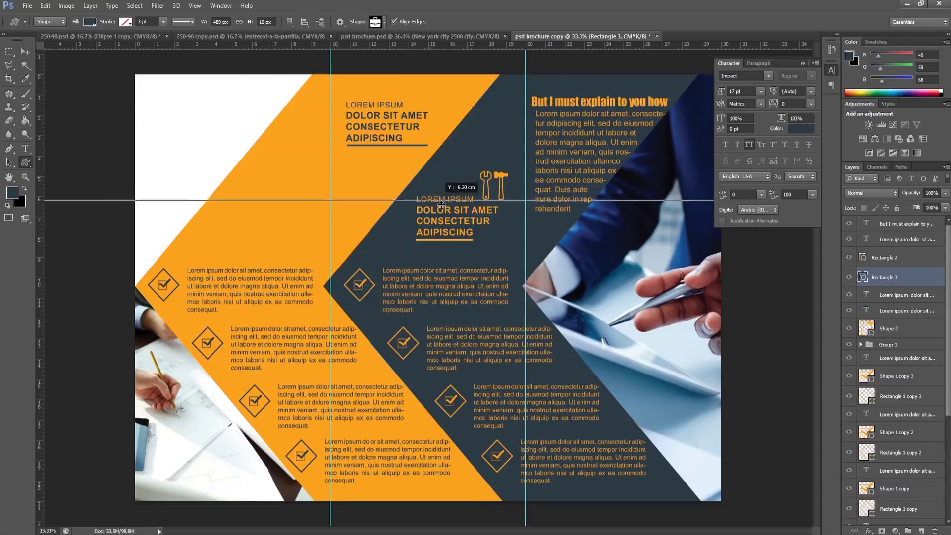
pyautogui.moveTo(386, 49); pyautogui.dragTo(521, 198)
pyautogui.click(25, 51)
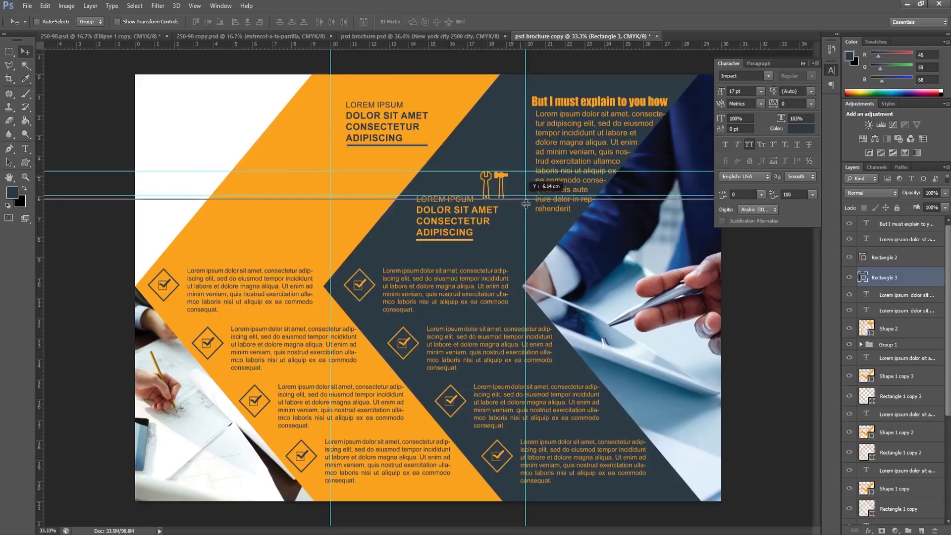
pyautogui.click(25, 162)
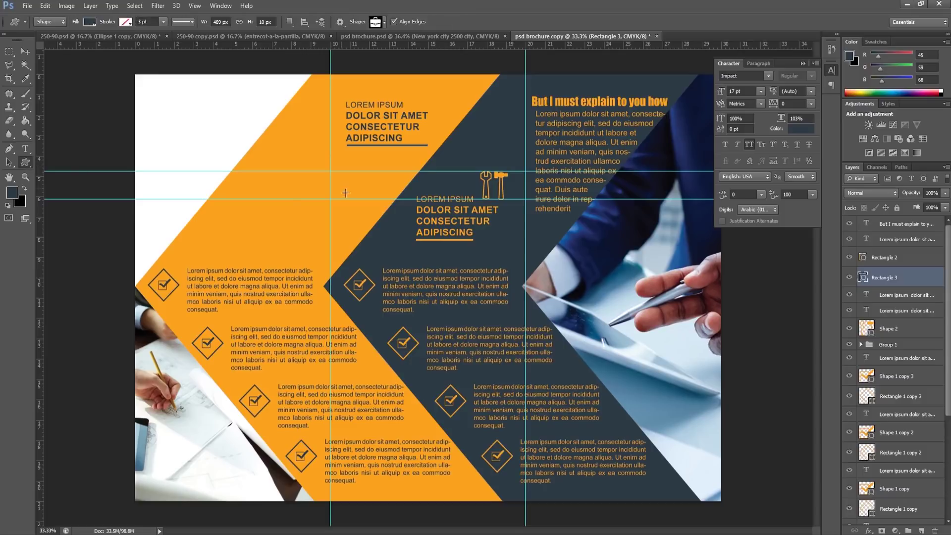
pyautogui.moveTo(285, 176); pyautogui.dragTo(310, 200)
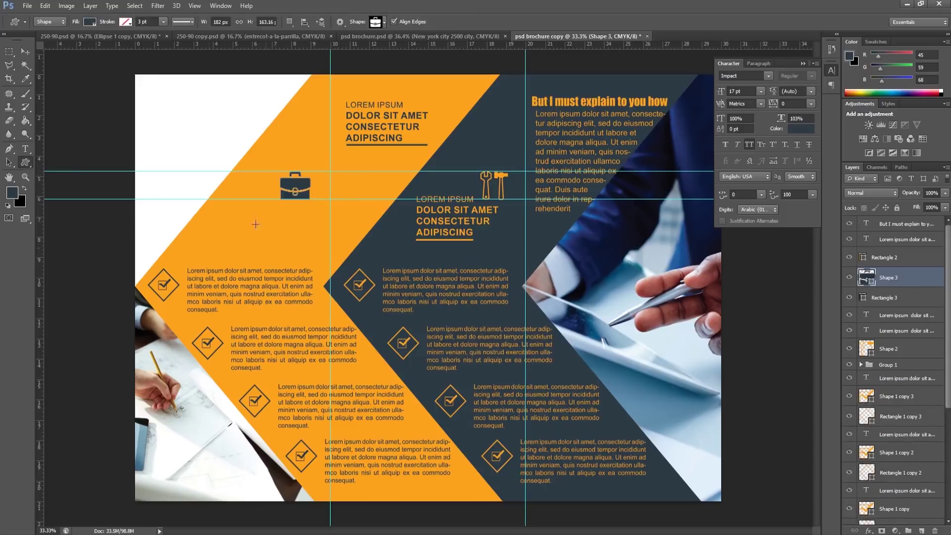
pyautogui.click(25, 51)
pyautogui.rightClick(472, 226)
# Duplicate the LOREM IPSUM headline, recolour it dark grey, and move it under the briefcase
pyautogui.click(474, 228)
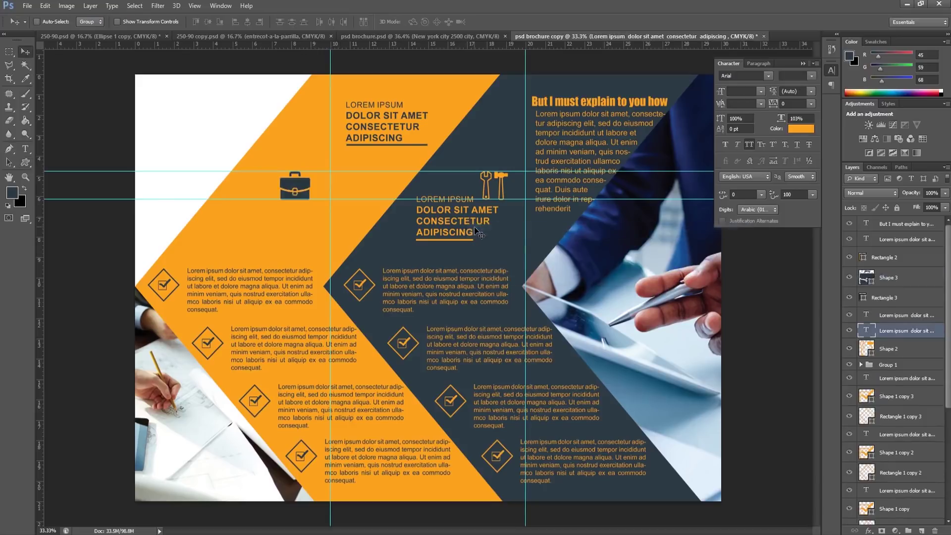
pyautogui.hotkey('ctrl', 'j')
pyautogui.press('t')
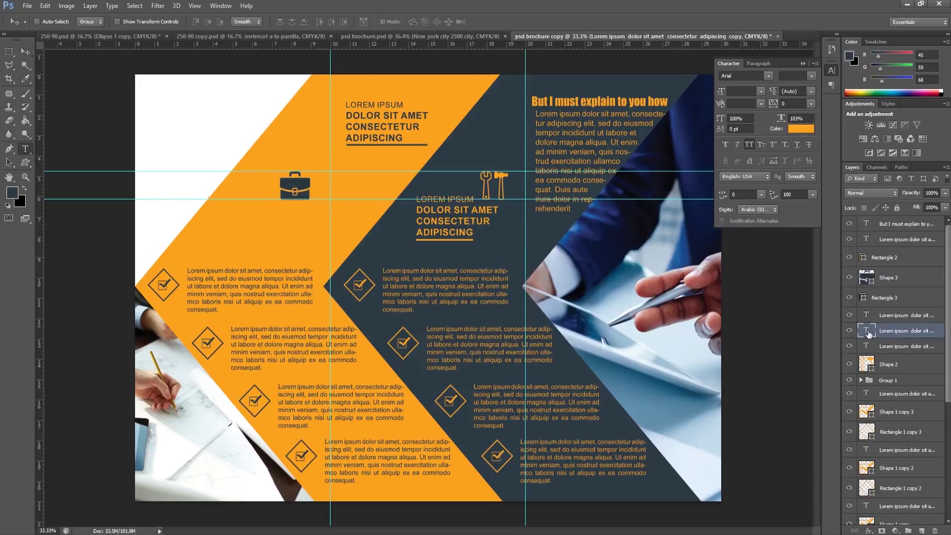
pyautogui.doubleClick(867, 331)
pyautogui.hotkey('alt', 'BackSpace')
pyautogui.click(25, 51)
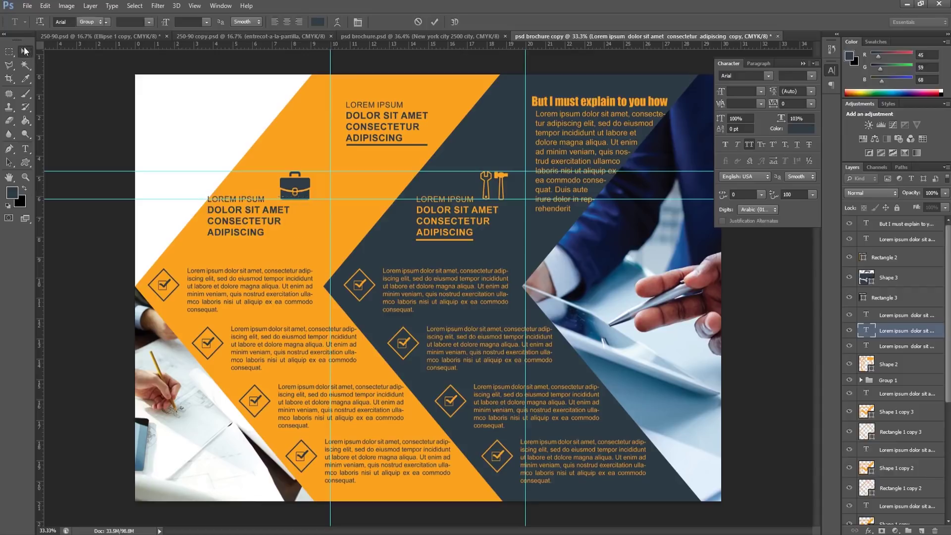
pyautogui.moveTo(385, 205); pyautogui.dragTo(397, 205)
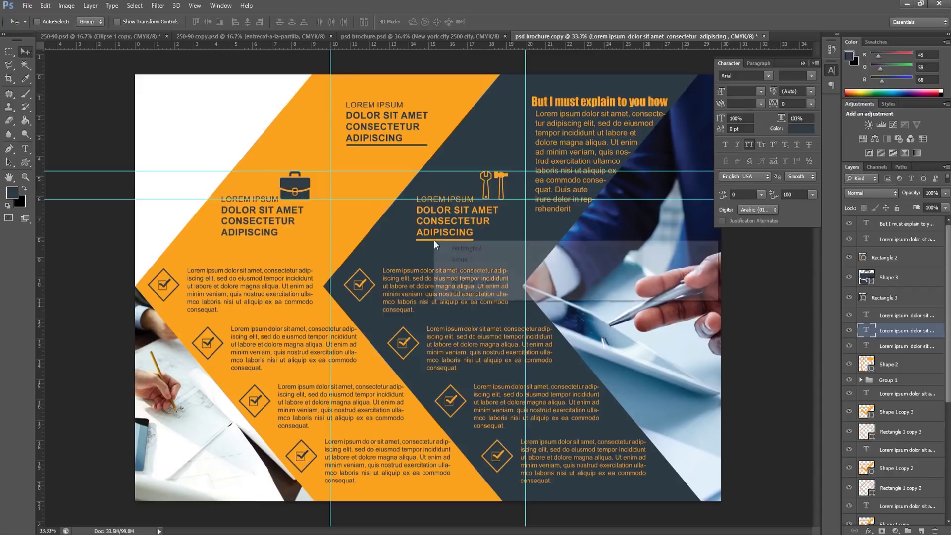
# Place a copy of the underline beneath the dark headline and set its colour
pyautogui.moveTo(434, 240); pyautogui.dragTo(250, 248)
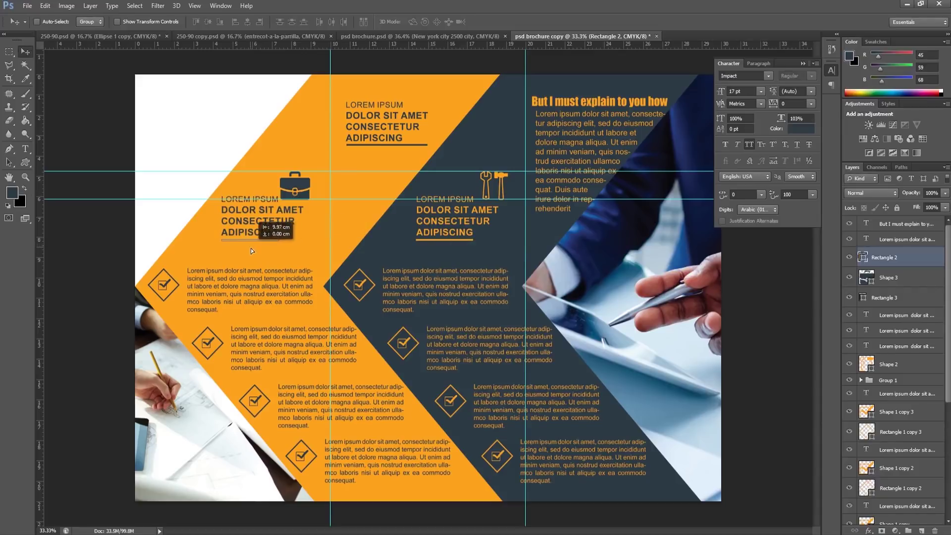
pyautogui.doubleClick(864, 257)
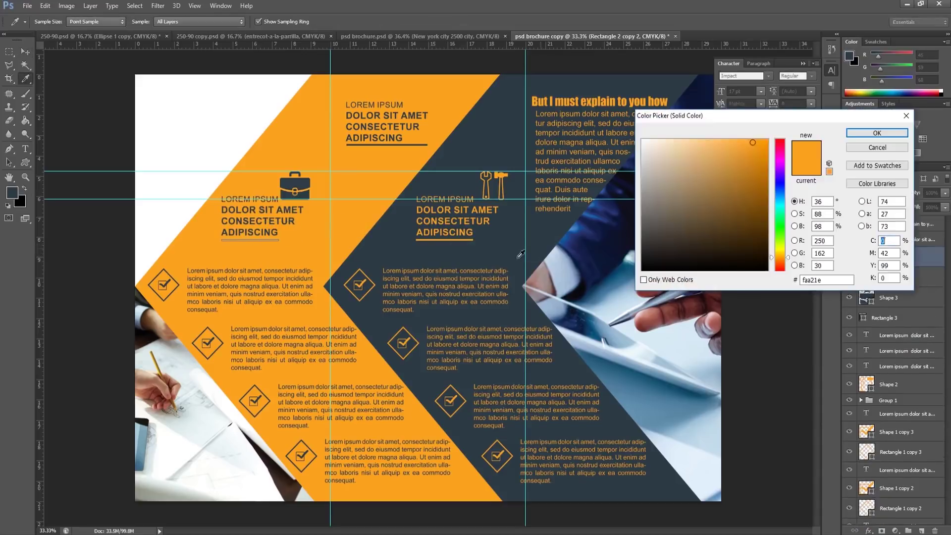
pyautogui.click(876, 131)
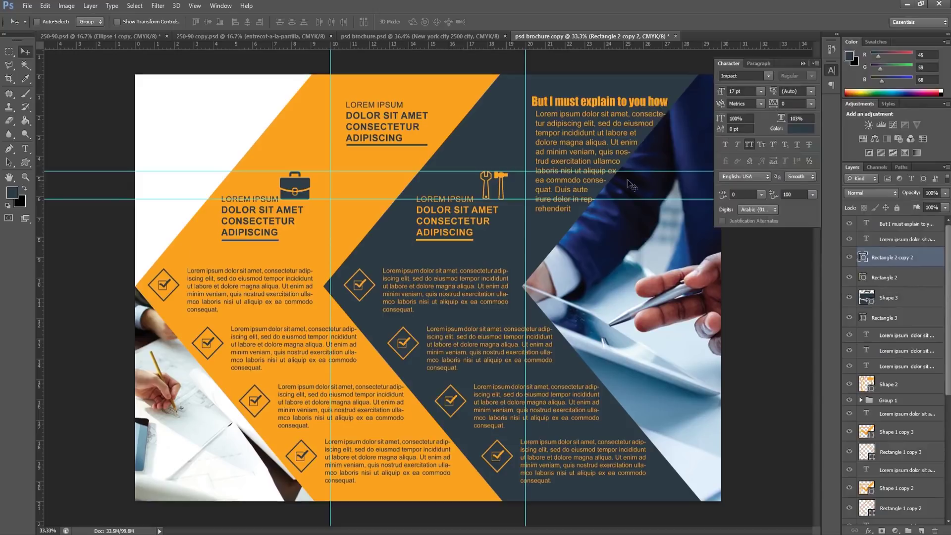
pyautogui.rightClick(634, 113)
pyautogui.click(641, 108)
pyautogui.keyDown('shift'); pyautogui.click(891, 238); pyautogui.keyUp('shift')
# Copy the heading and paragraph block to the top-left corner and scale it down to fit
pyautogui.moveTo(588, 129); pyautogui.dragTo(208, 130)
pyautogui.hotkey('ctrl', 't')
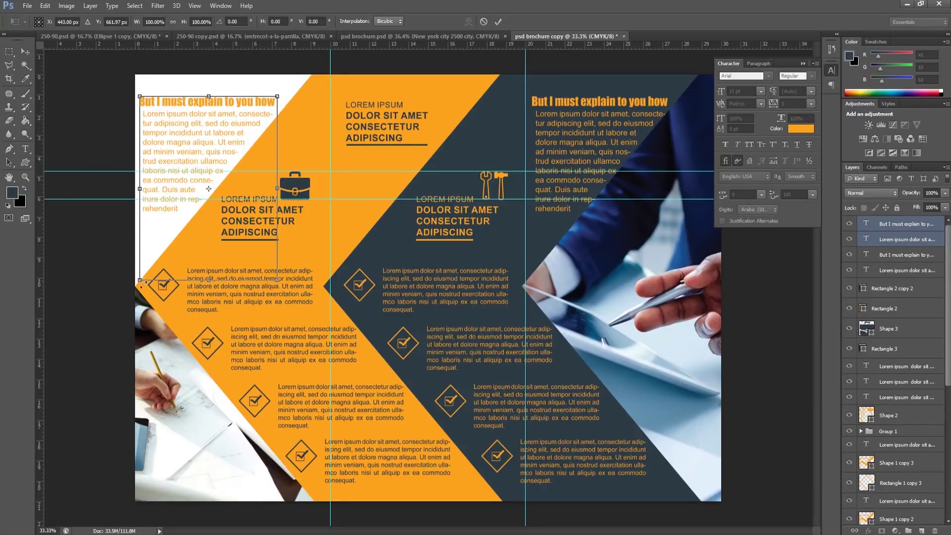
pyautogui.moveTo(141, 281); pyautogui.dragTo(155, 258)
pyautogui.press('Return')
pyautogui.moveTo(204, 157); pyautogui.dragTo(228, 184)
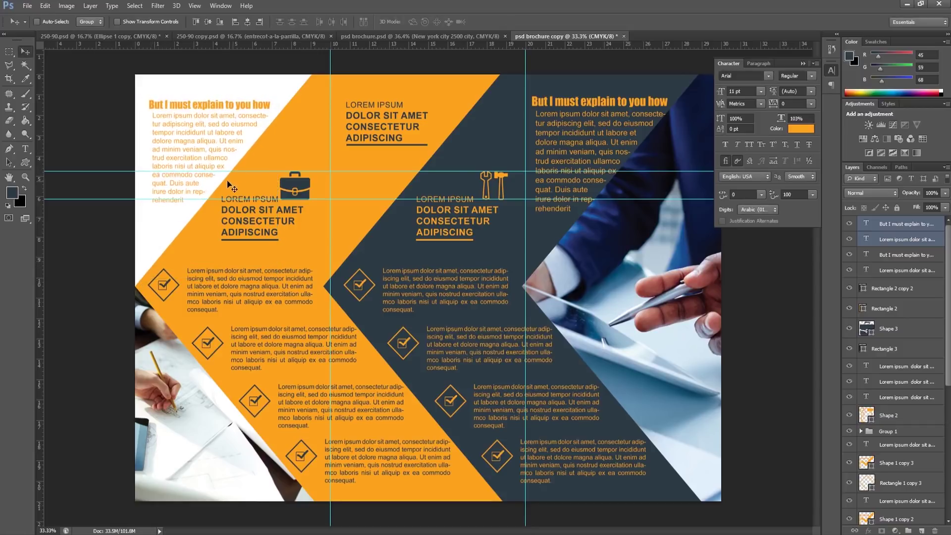
# Make the copied body text dark slate and remove both horizontal guides
pyautogui.click(866, 243)
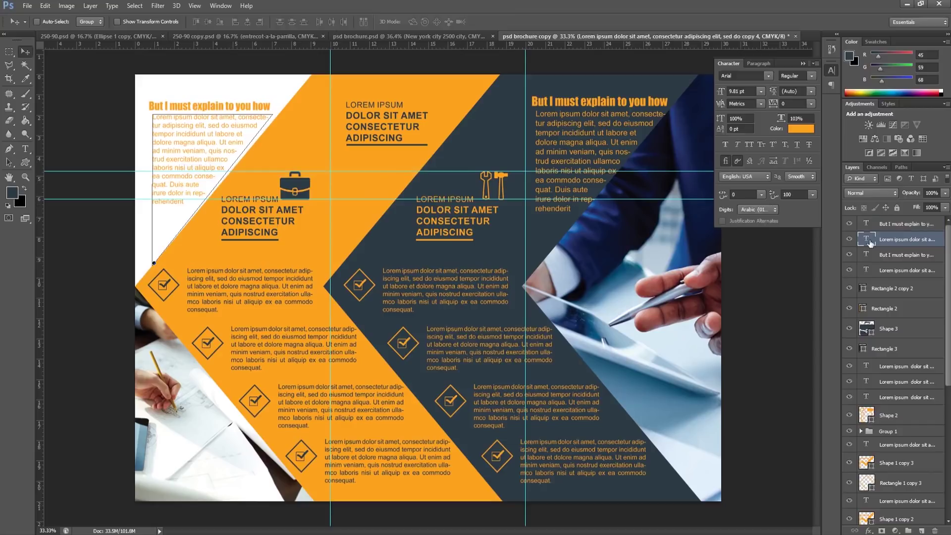
pyautogui.doubleClick(866, 239)
pyautogui.hotkey('alt', 'BackSpace')
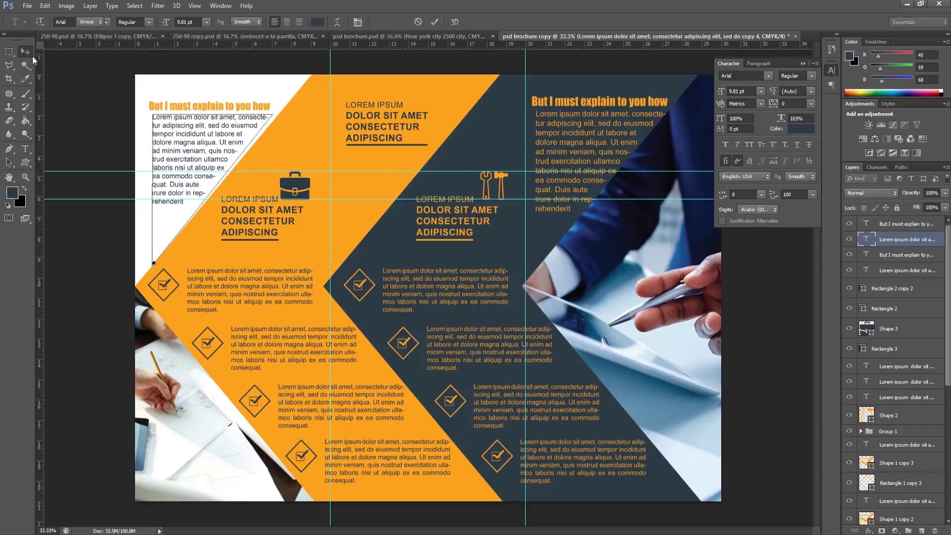
pyautogui.click(30, 54)
pyautogui.click(905, 271)
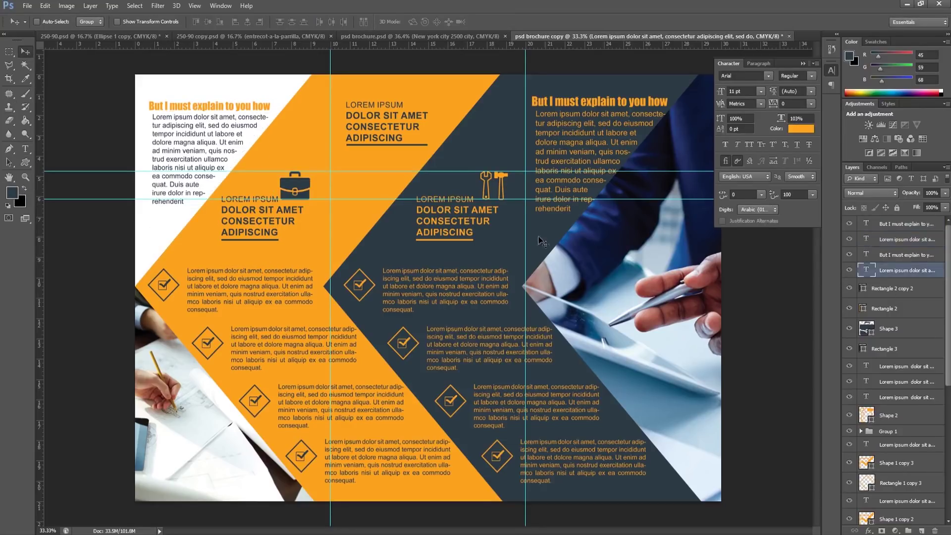
pyautogui.click(802, 63)
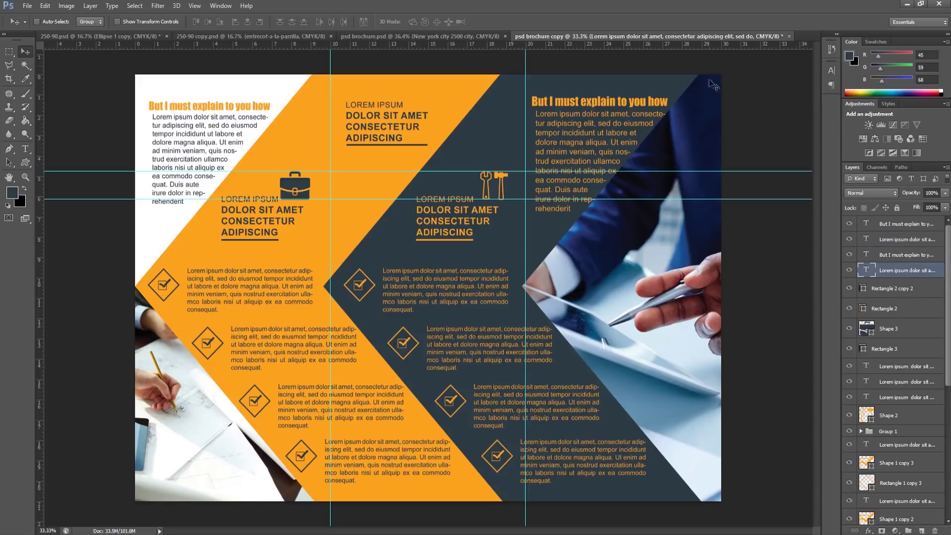
pyautogui.moveTo(420, 170); pyautogui.dragTo(434, 44)
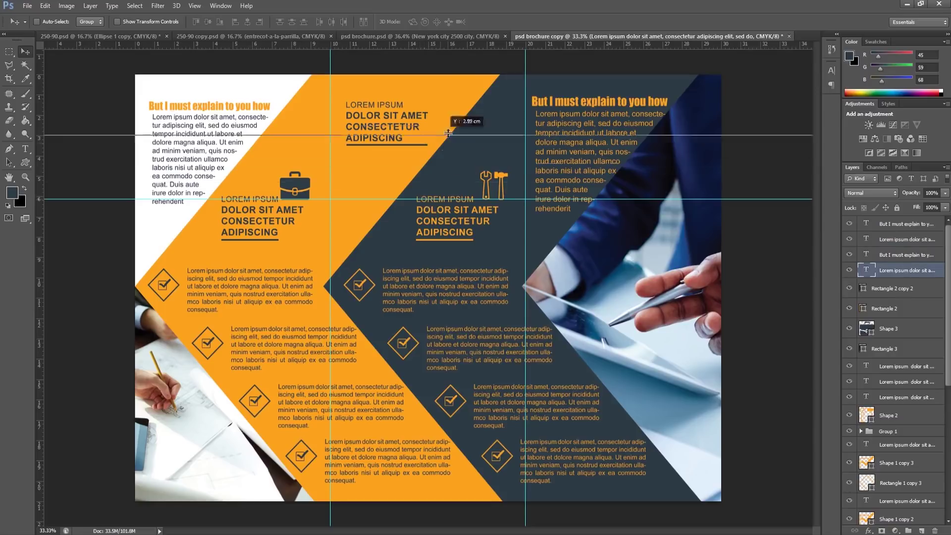
pyautogui.moveTo(427, 202); pyautogui.dragTo(411, 45)
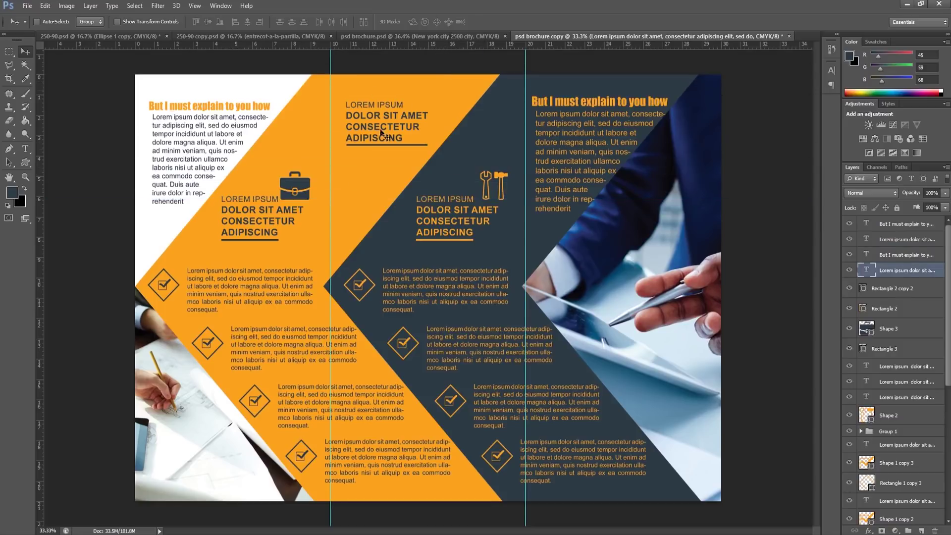
# Remove a vertical guide from psd brochure.psd, then return to the brochure copy
pyautogui.click(440, 36)
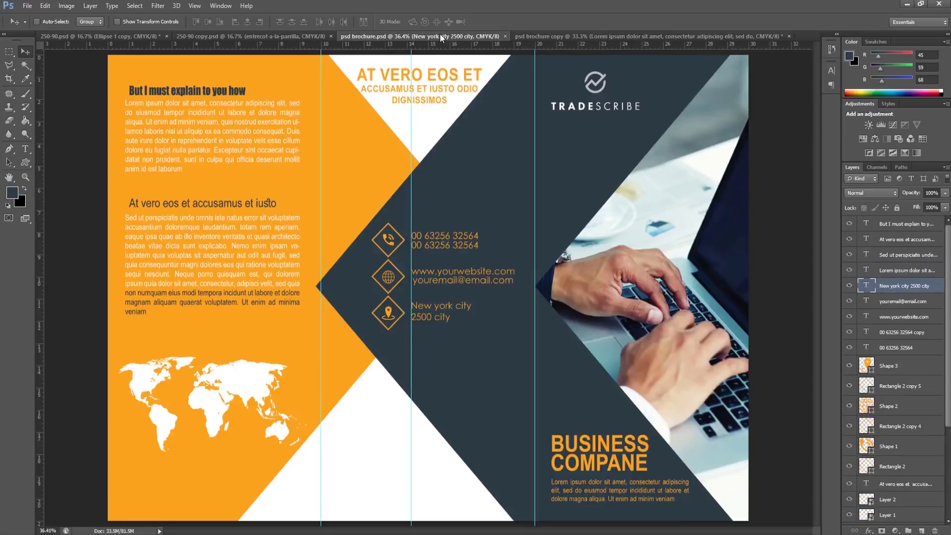
pyautogui.moveTo(411, 135); pyautogui.dragTo(434, 41)
pyautogui.click(623, 36)
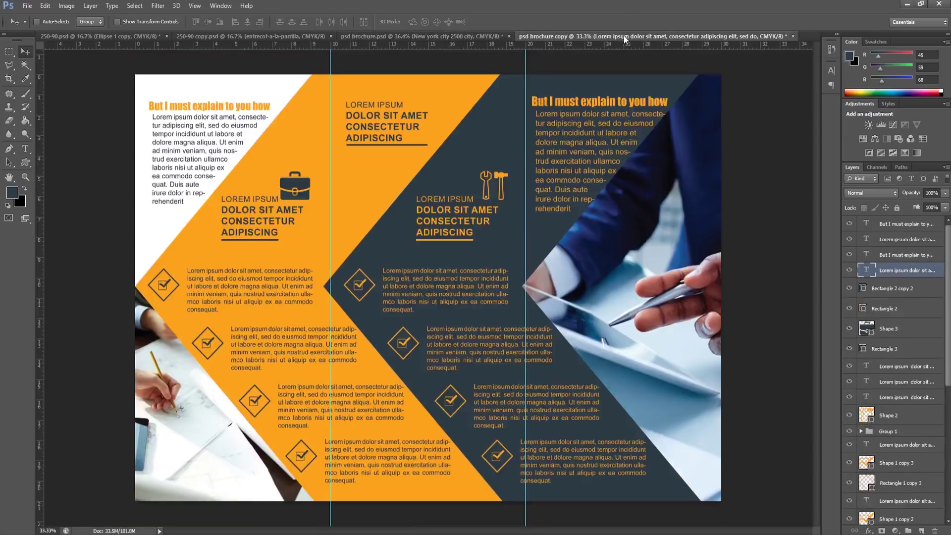